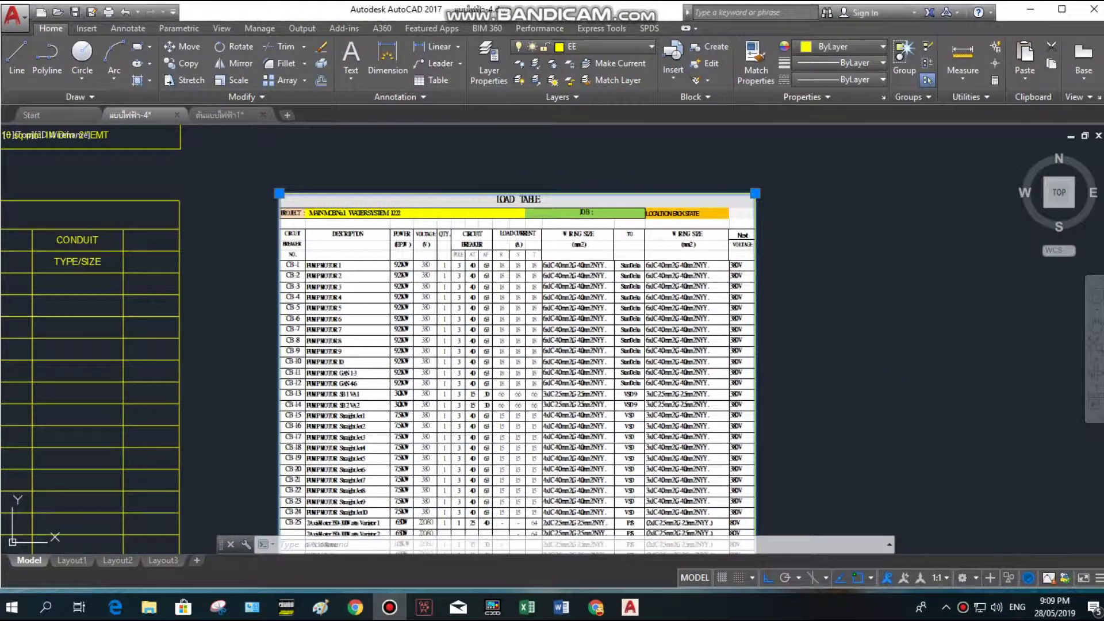
Pan around the load tables and open Insert Table, a Standard table with 6 columns and 9 rows.
{"action": "scroll", "coordinate": [838, 343], "scroll_direction": "down", "scroll_amount": 5}
{"action": "middle_click_drag", "start_coordinate": [837, 342], "coordinate": [855, 399]}
{"action": "mouse_move", "coordinate": [637, 299]}
{"action": "middle_mouse_down"}
{"action": "mouse_move", "coordinate": [637, 334]}
{"action": "mouse_move", "coordinate": [660, 288]}
{"action": "middle_mouse_up"}
{"action": "scroll", "coordinate": [396, 280], "scroll_direction": "up", "scroll_amount": 5}
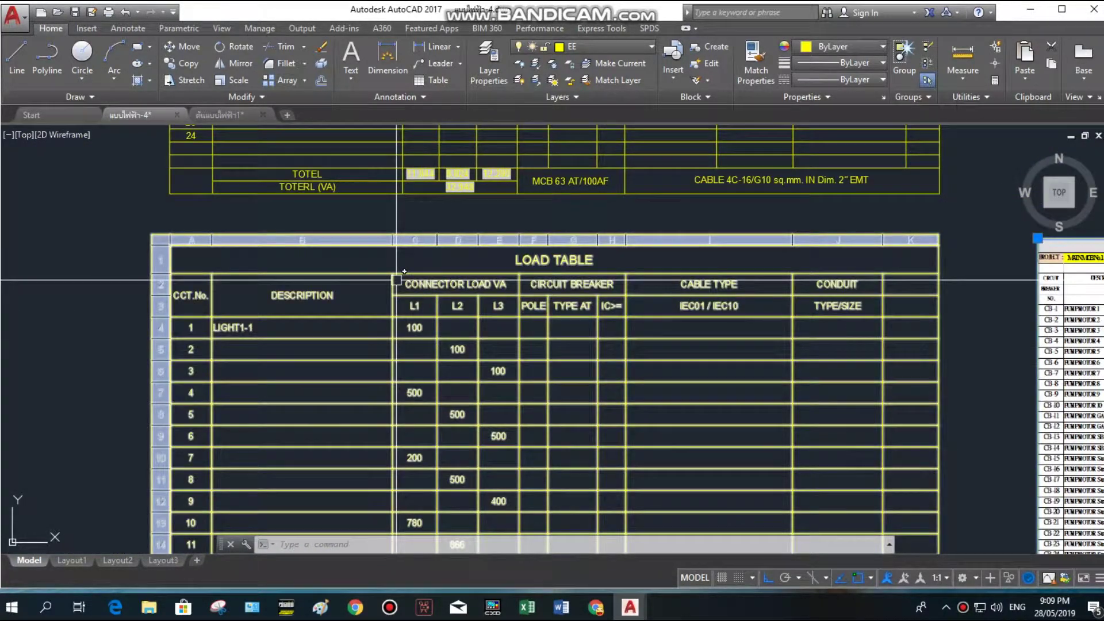
{"action": "scroll", "coordinate": [317, 275], "scroll_direction": "down", "scroll_amount": 5}
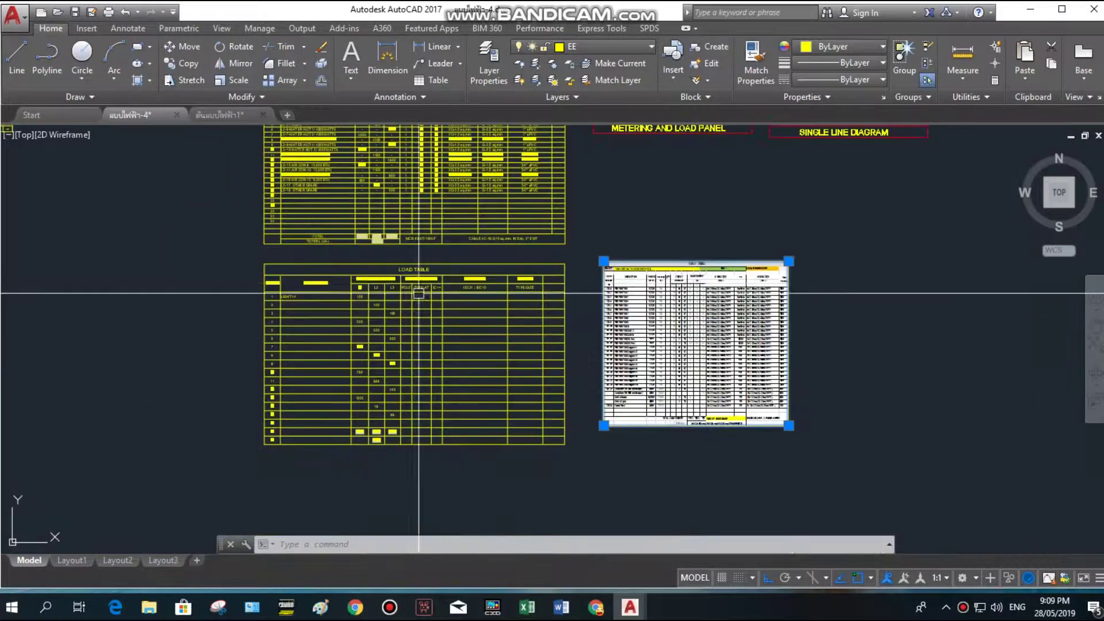
{"action": "scroll", "coordinate": [424, 330], "scroll_direction": "up", "scroll_amount": 5}
{"action": "middle_click_drag", "start_coordinate": [463, 402], "coordinate": [516, 345]}
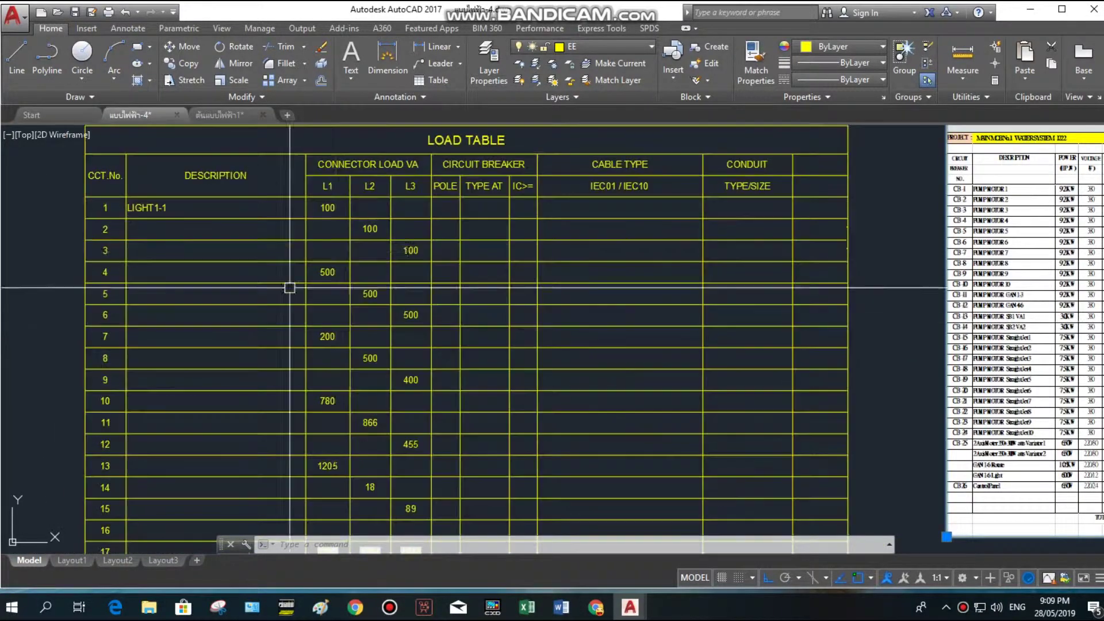
{"action": "left_click", "coordinate": [433, 82]}
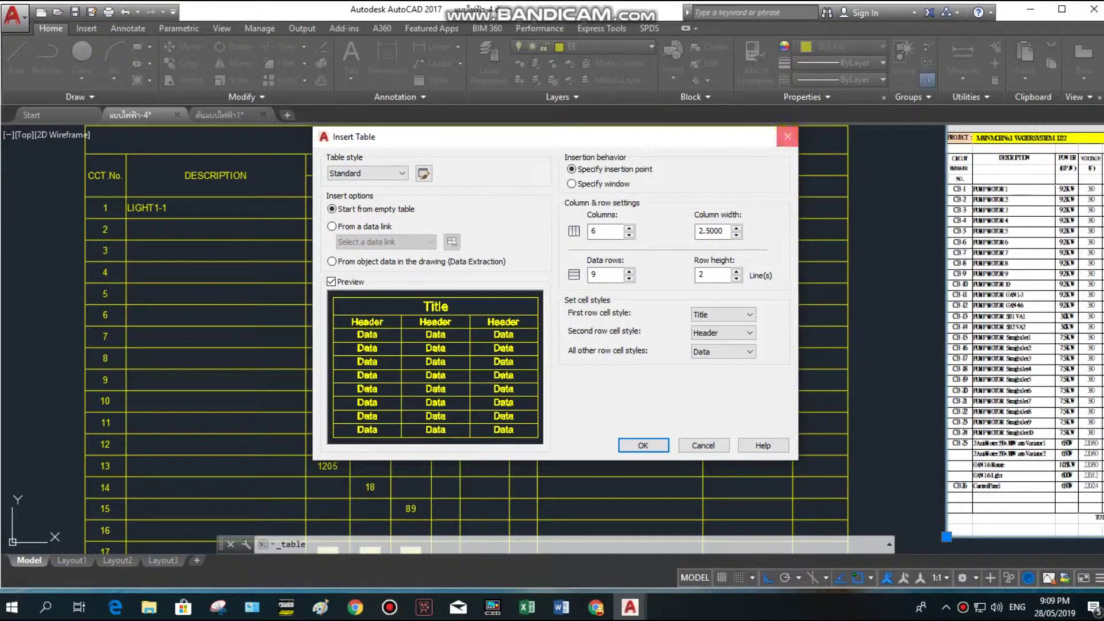
Cancel the Insert Table dialog, zoom out, and select the pasted load-sheet image.
{"action": "left_click", "coordinate": [703, 445]}
{"action": "scroll", "coordinate": [330, 340], "scroll_direction": "down", "scroll_amount": 3}
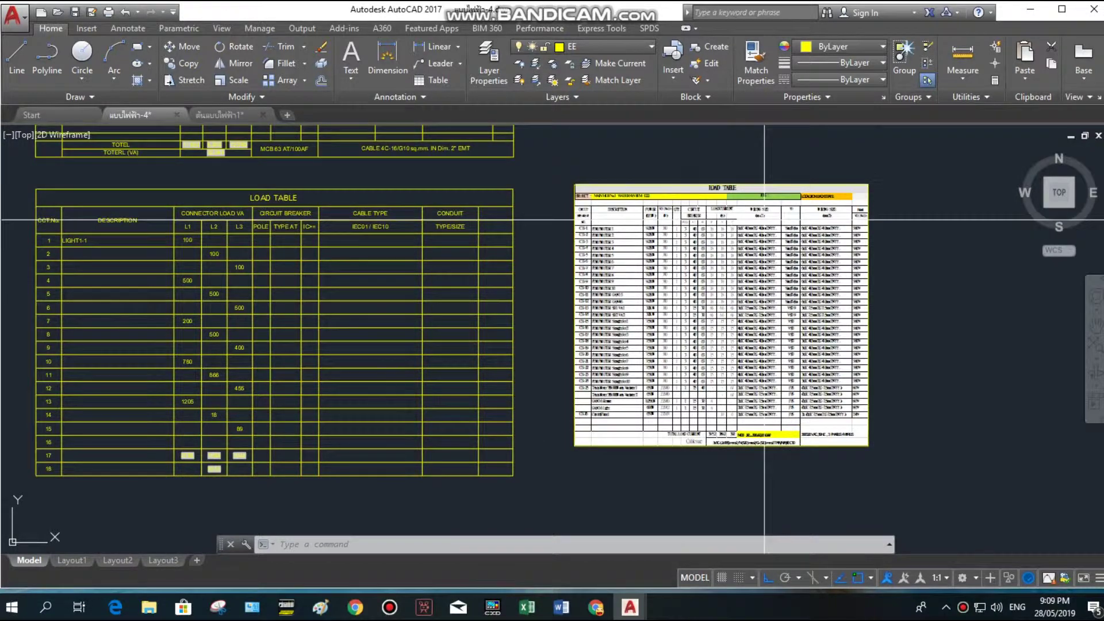
{"action": "left_click", "coordinate": [708, 352]}
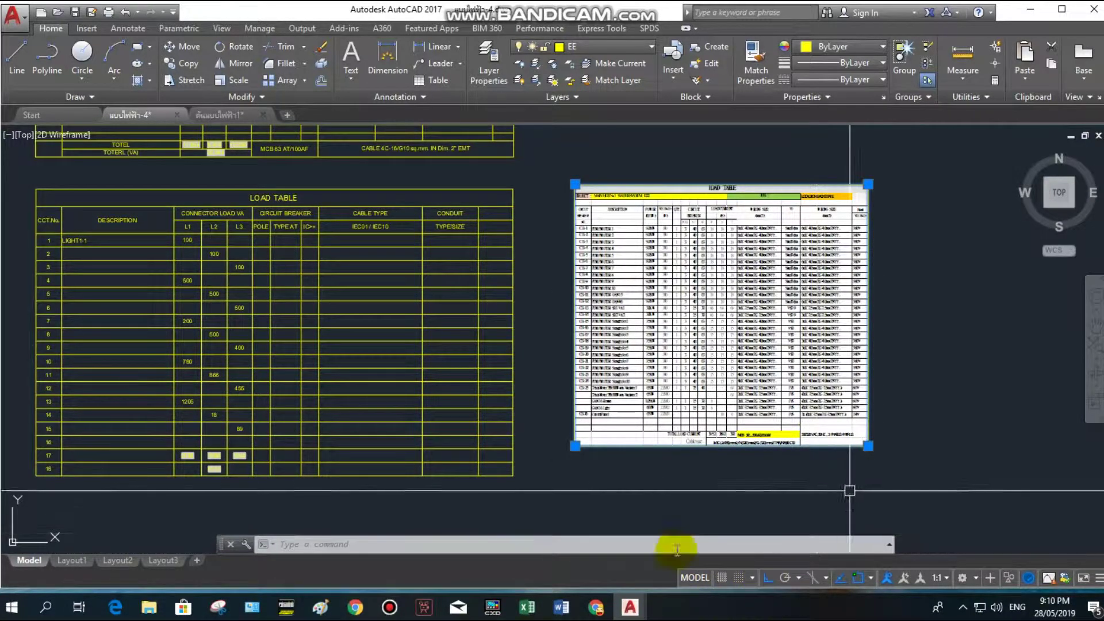
Switch from AutoCAD to the Excel load sheet.
{"action": "left_click", "coordinate": [527, 607]}
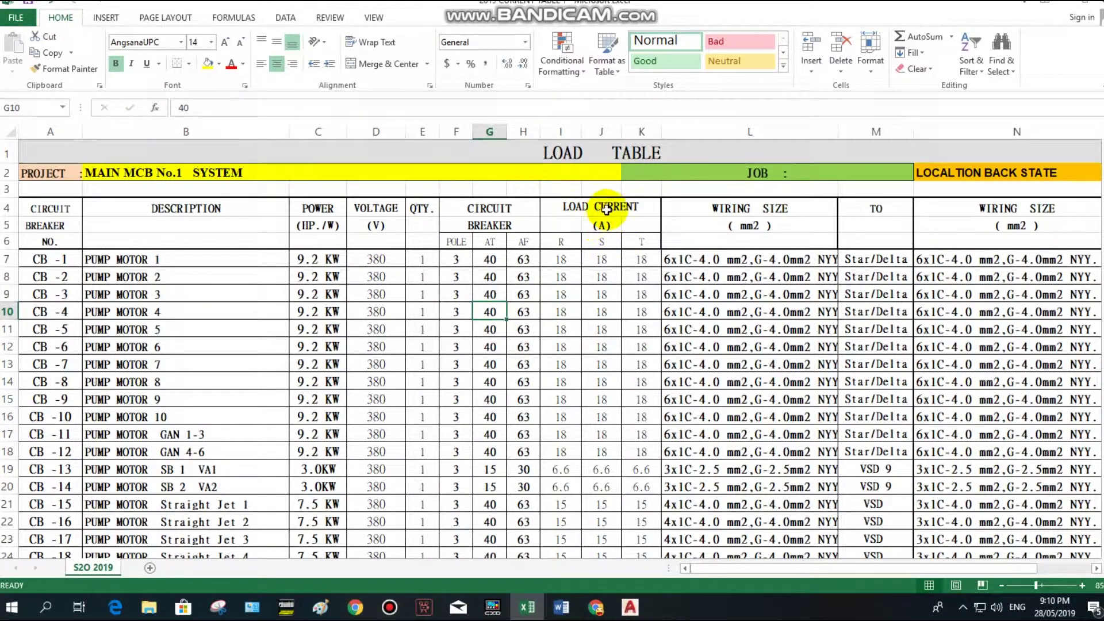
Copy the Excel load table range A1:O41, then return to AutoCAD.
{"action": "scroll", "coordinate": [613, 288], "scroll_direction": "down", "scroll_amount": 1, "text": "ctrl"}
{"action": "scroll", "coordinate": [598, 246], "scroll_direction": "down", "scroll_amount": 1, "text": "ctrl"}
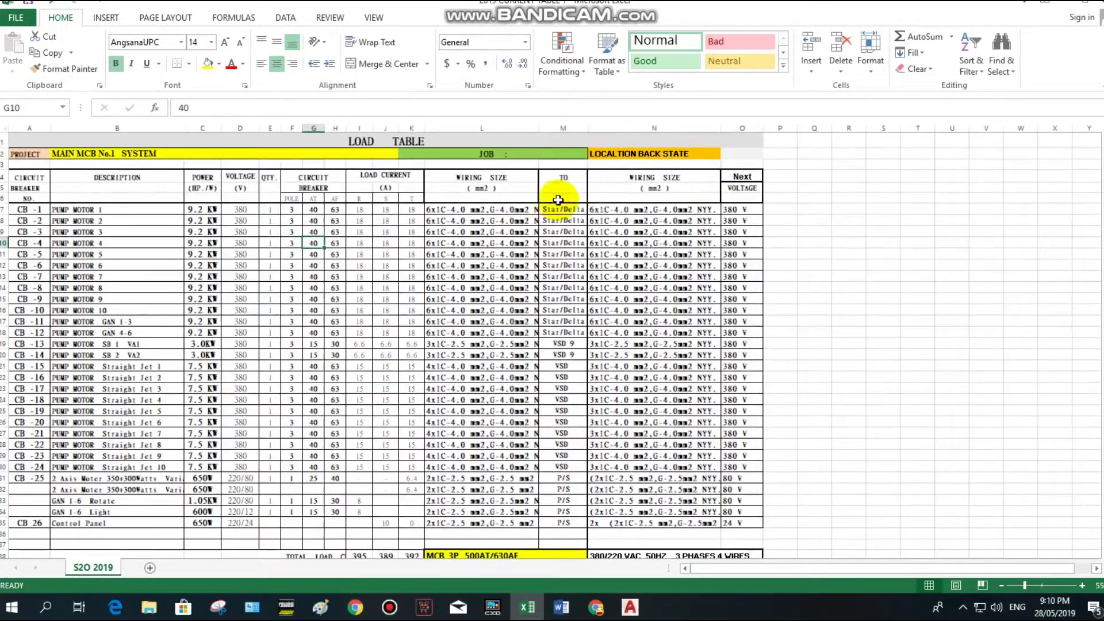
{"action": "scroll", "coordinate": [613, 199], "scroll_direction": "down", "scroll_amount": 1, "text": "ctrl"}
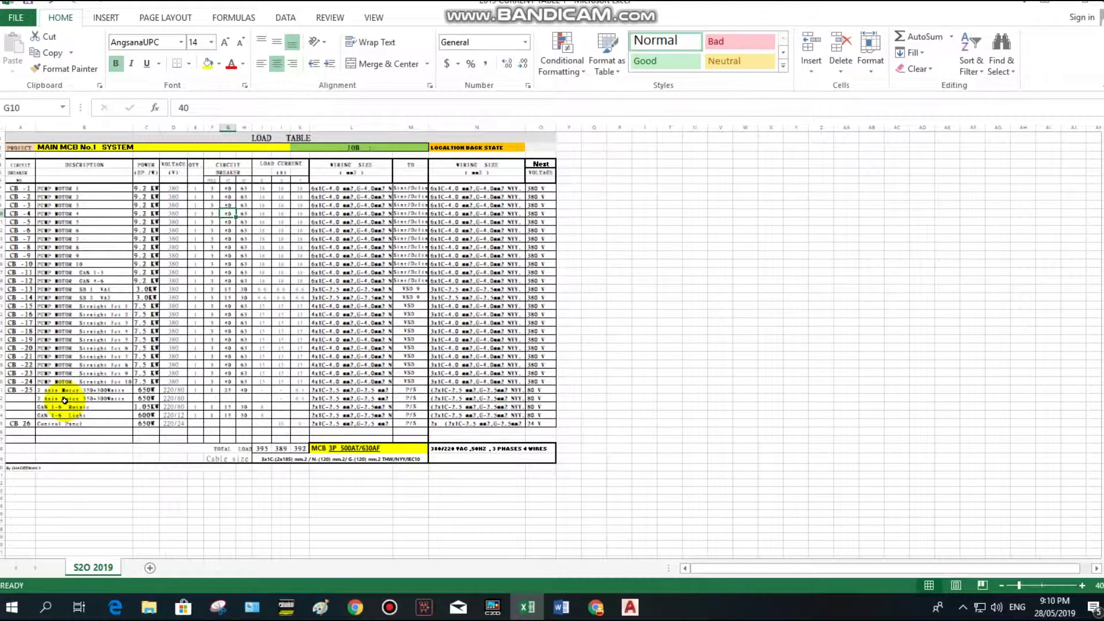
{"action": "scroll", "coordinate": [227, 430], "scroll_direction": "up", "scroll_amount": 1, "text": "ctrl"}
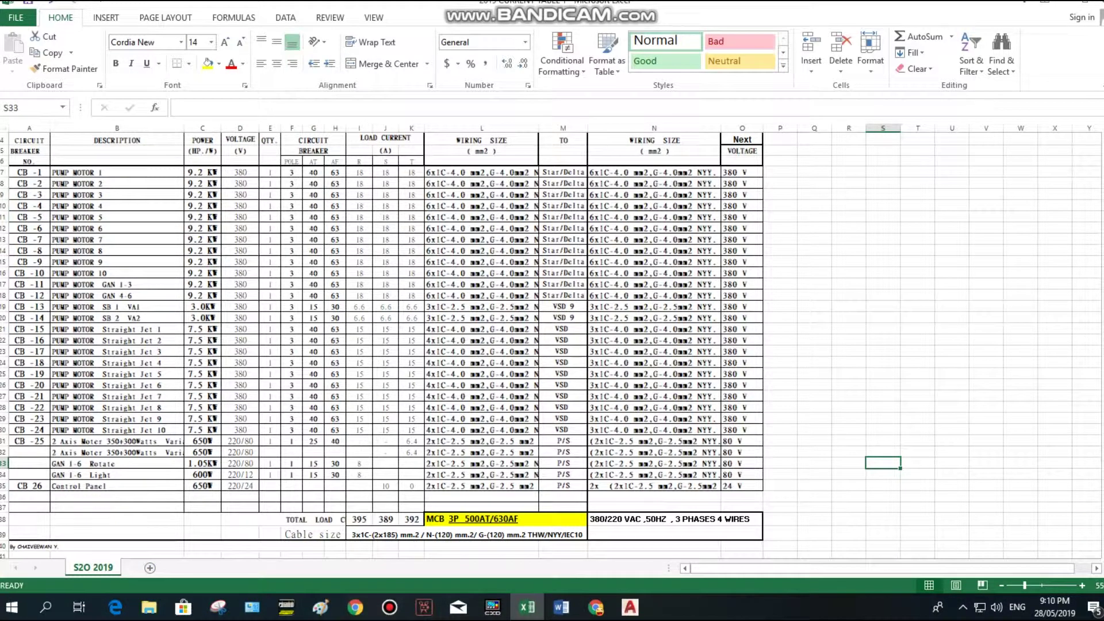
{"action": "scroll", "coordinate": [781, 440], "scroll_direction": "up", "scroll_amount": 1}
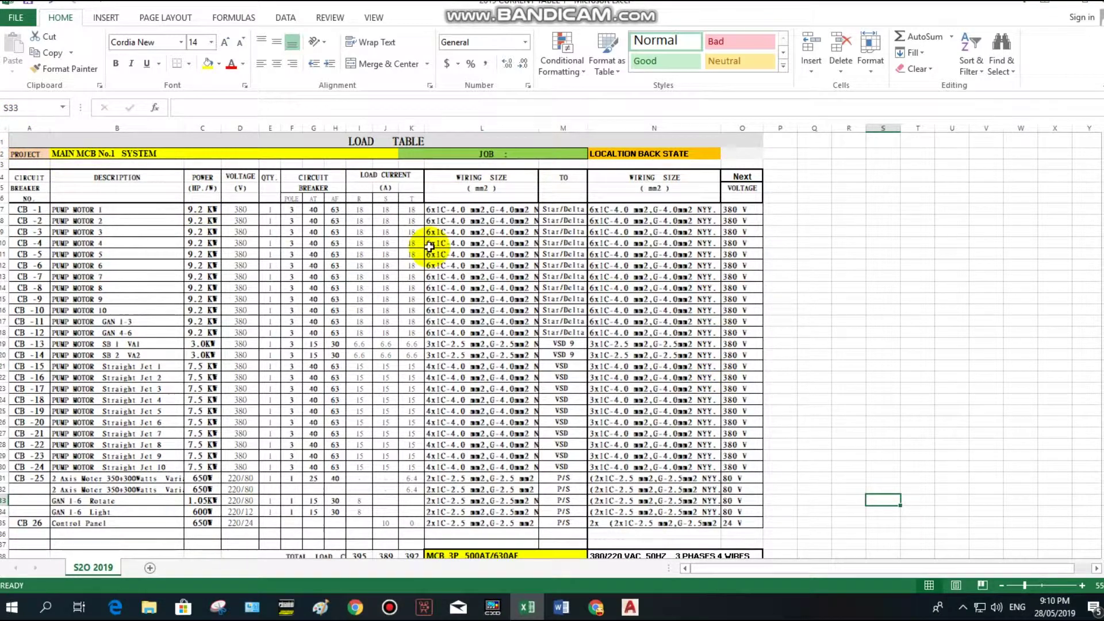
{"action": "mouse_move", "coordinate": [26, 147]}
{"action": "left_mouse_down"}
{"action": "mouse_move", "coordinate": [419, 506]}
{"action": "mouse_move", "coordinate": [414, 522]}
{"action": "left_mouse_up"}
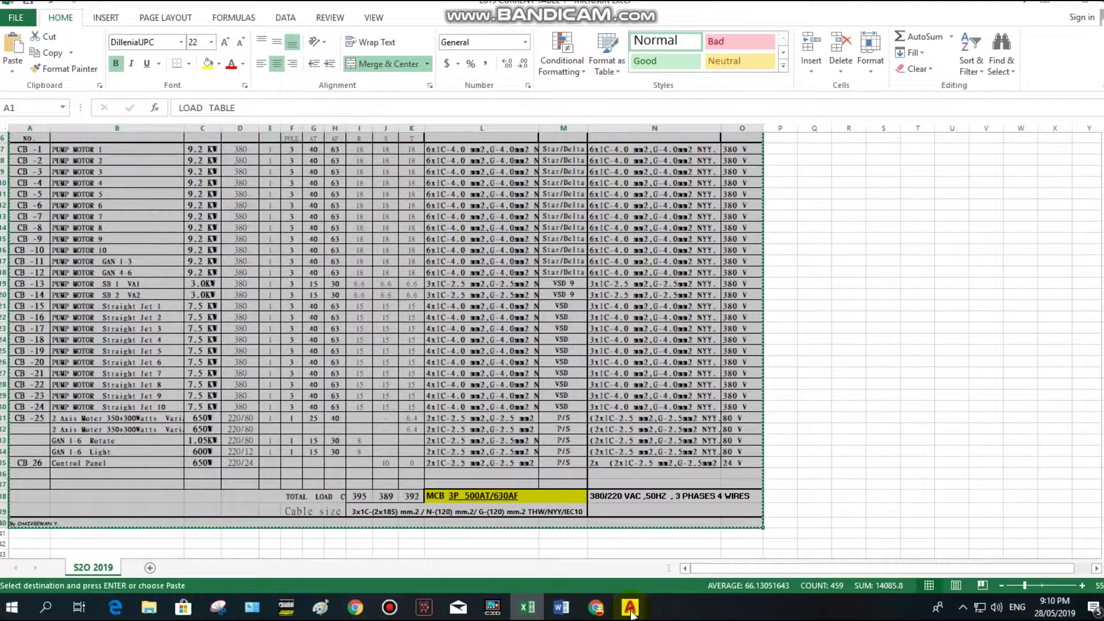
{"action": "mouse_move", "coordinate": [630, 607]}
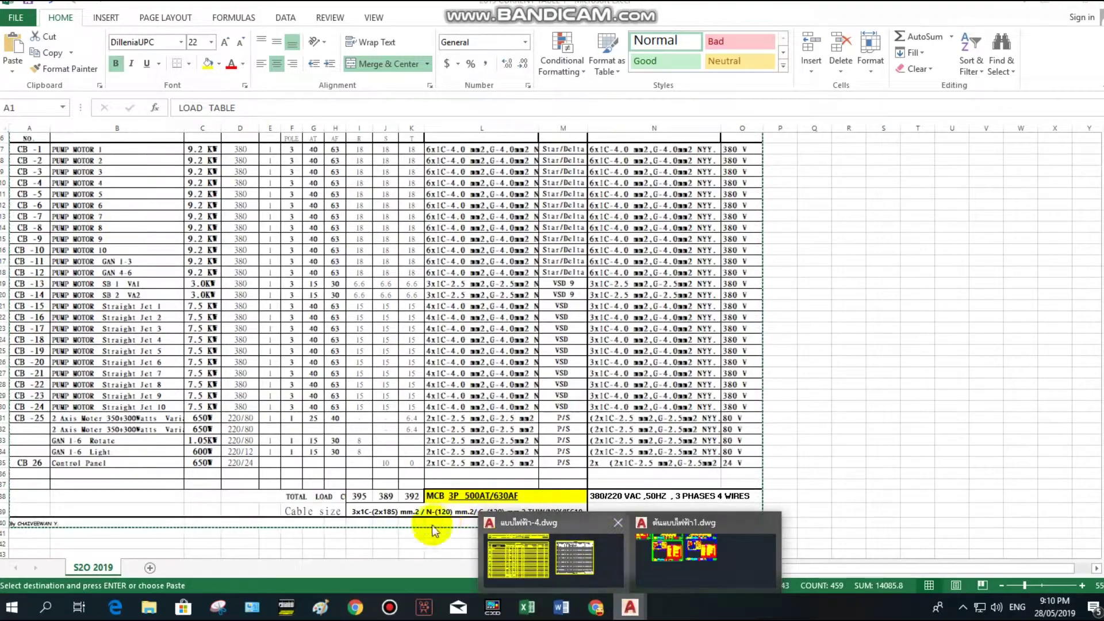
{"action": "left_click", "coordinate": [552, 555]}
Clear the selection and paste the Excel load table into an empty drawing area.
{"action": "scroll", "coordinate": [393, 257], "scroll_direction": "down", "scroll_amount": 5}
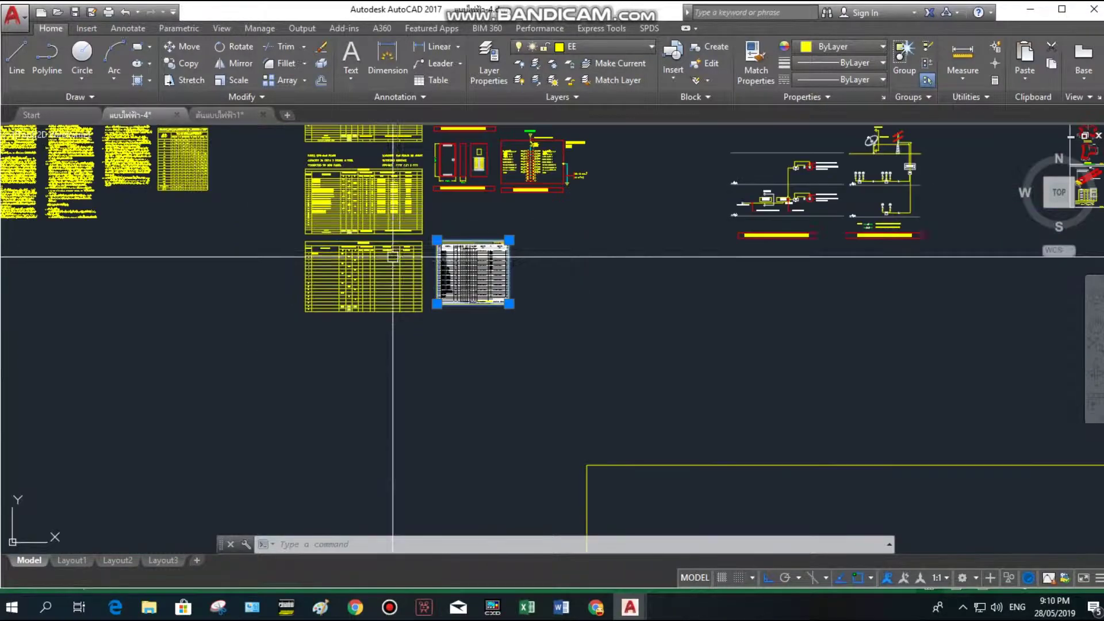
{"action": "left_click", "coordinate": [420, 361]}
{"action": "key", "text": "Escape"}
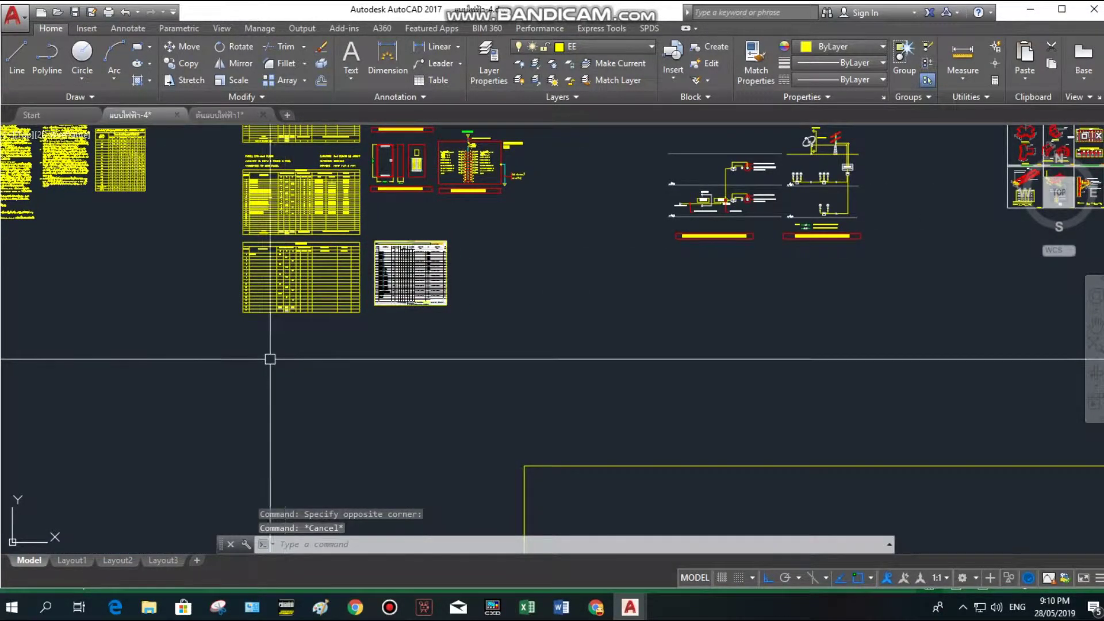
{"action": "scroll", "coordinate": [330, 384], "scroll_direction": "up", "scroll_amount": 3}
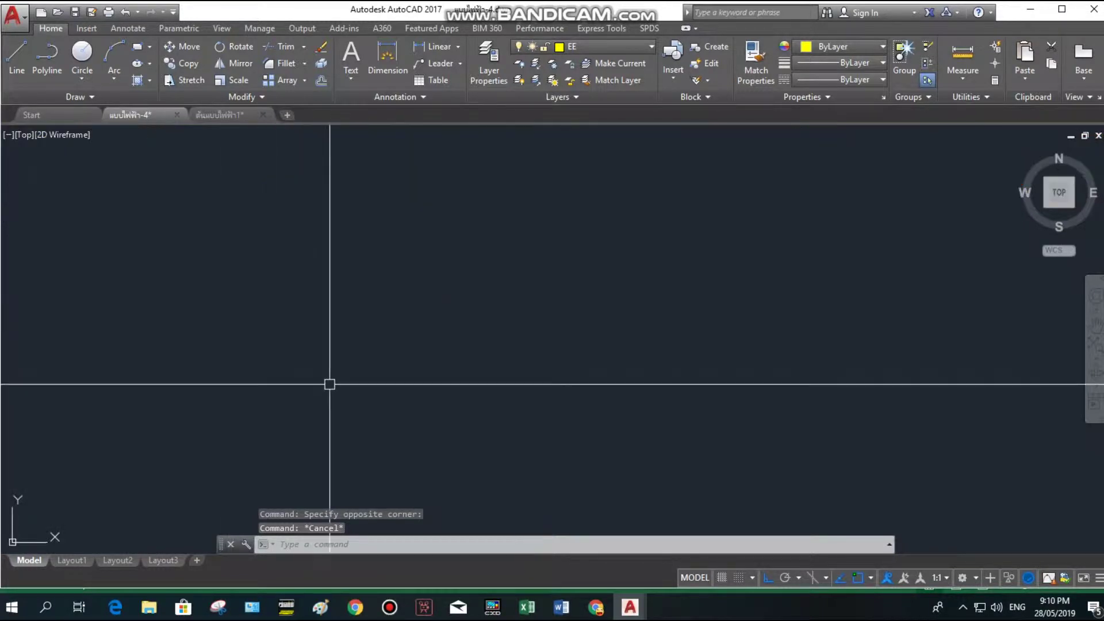
{"action": "key", "text": "ctrl+v"}
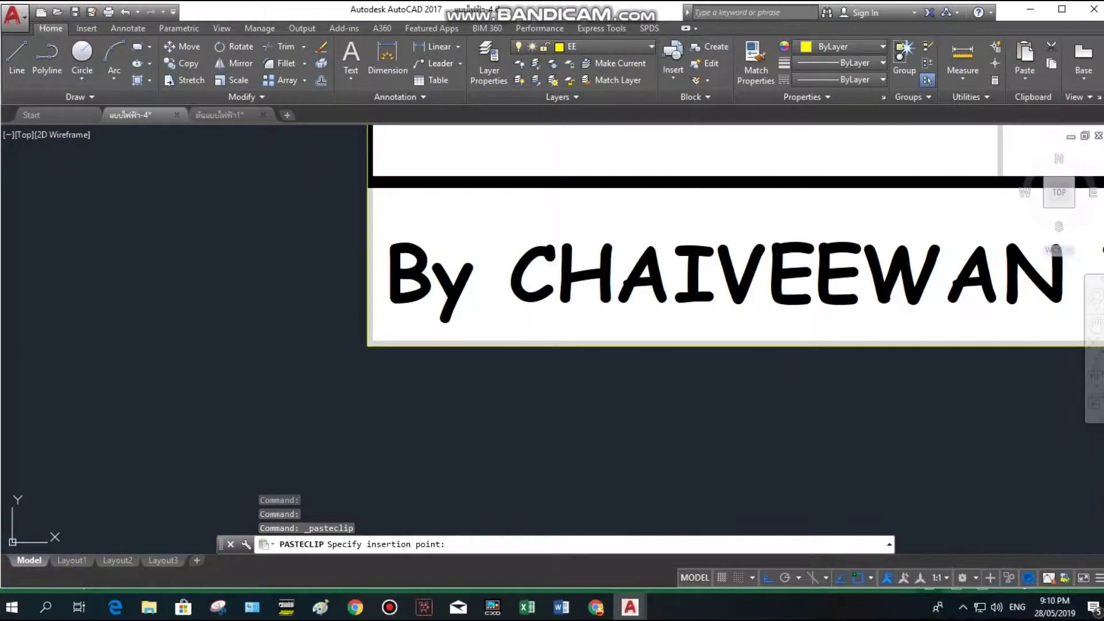
{"action": "left_click", "coordinate": [381, 314]}
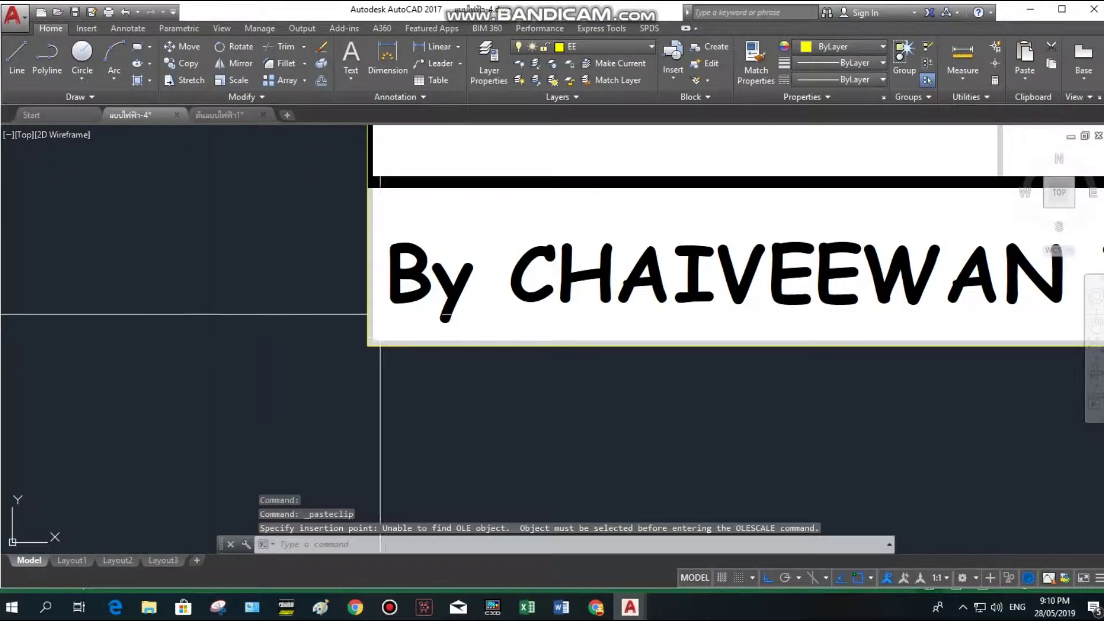
Scale the pasted table down by 0.01 from its corner.
{"action": "scroll", "coordinate": [412, 349], "scroll_direction": "down", "scroll_amount": 2}
{"action": "scroll", "coordinate": [411, 349], "scroll_direction": "up", "scroll_amount": 5}
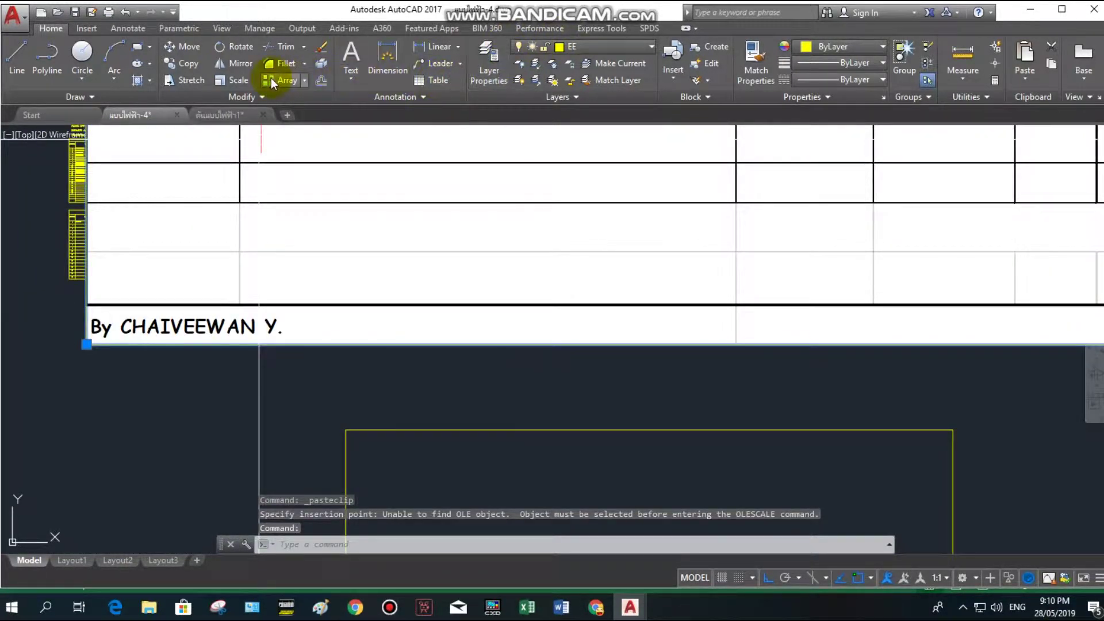
{"action": "left_click", "coordinate": [233, 78]}
{"action": "left_click", "coordinate": [68, 313]}
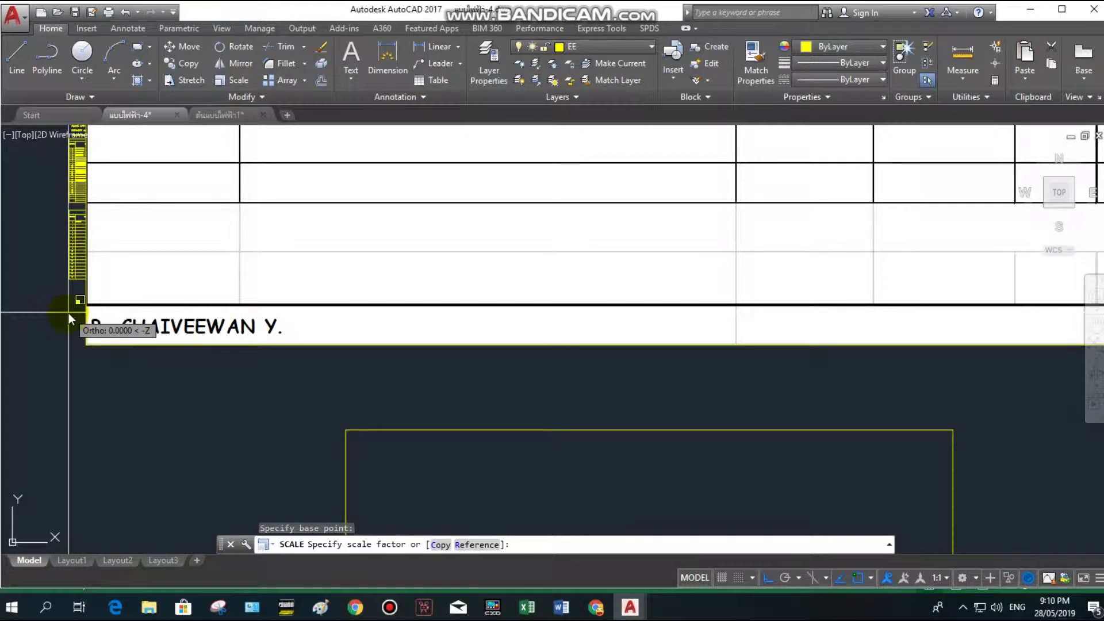
{"action": "type", "text": "0.01"}
{"action": "key", "text": "Return"}
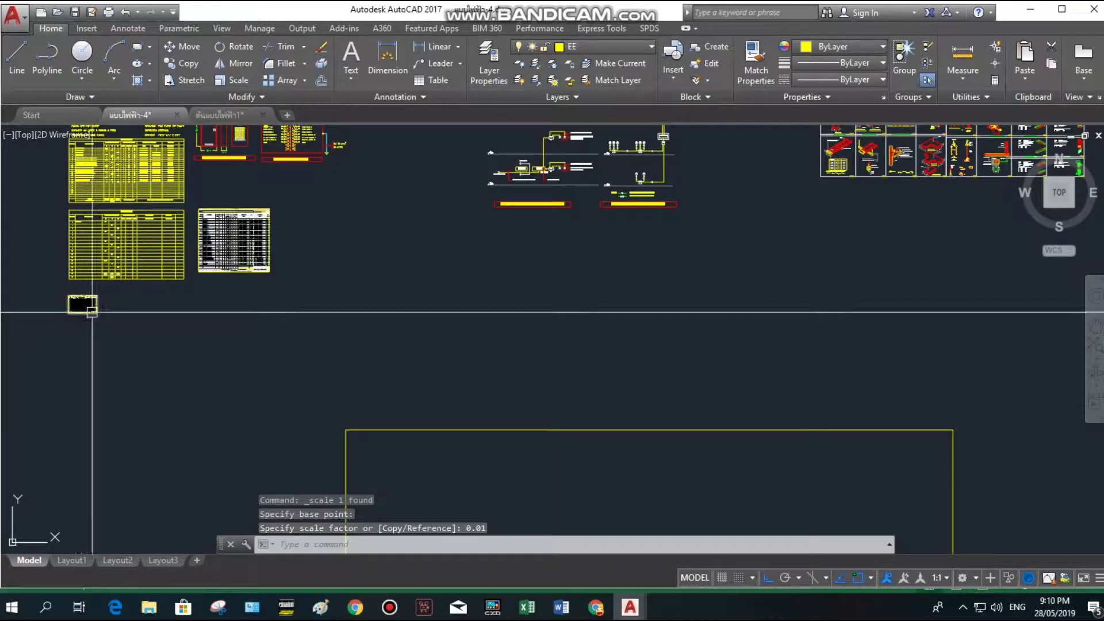
Move the scaled table block to sit below the upper sheet image.
{"action": "scroll", "coordinate": [92, 312], "scroll_direction": "up", "scroll_amount": 3}
{"action": "left_click_drag", "start_coordinate": [46, 293], "coordinate": [392, 368]}
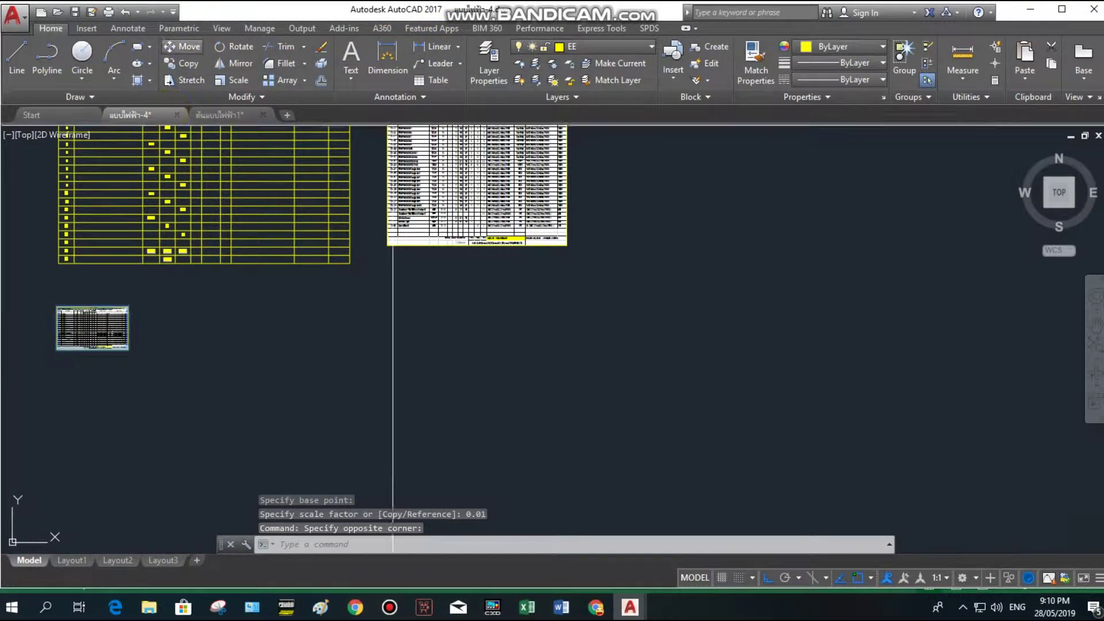
{"action": "left_click", "coordinate": [181, 46]}
{"action": "left_click", "coordinate": [58, 307]}
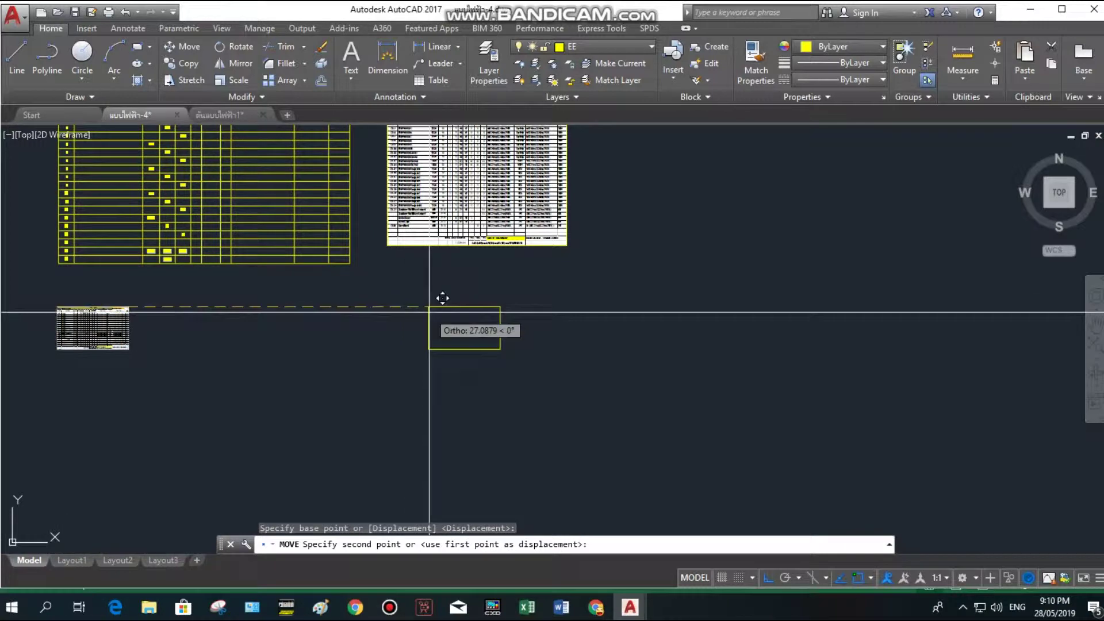
{"action": "left_click", "coordinate": [376, 300]}
{"action": "left_click_drag", "start_coordinate": [454, 357], "coordinate": [345, 190]}
{"action": "left_click", "coordinate": [181, 46]}
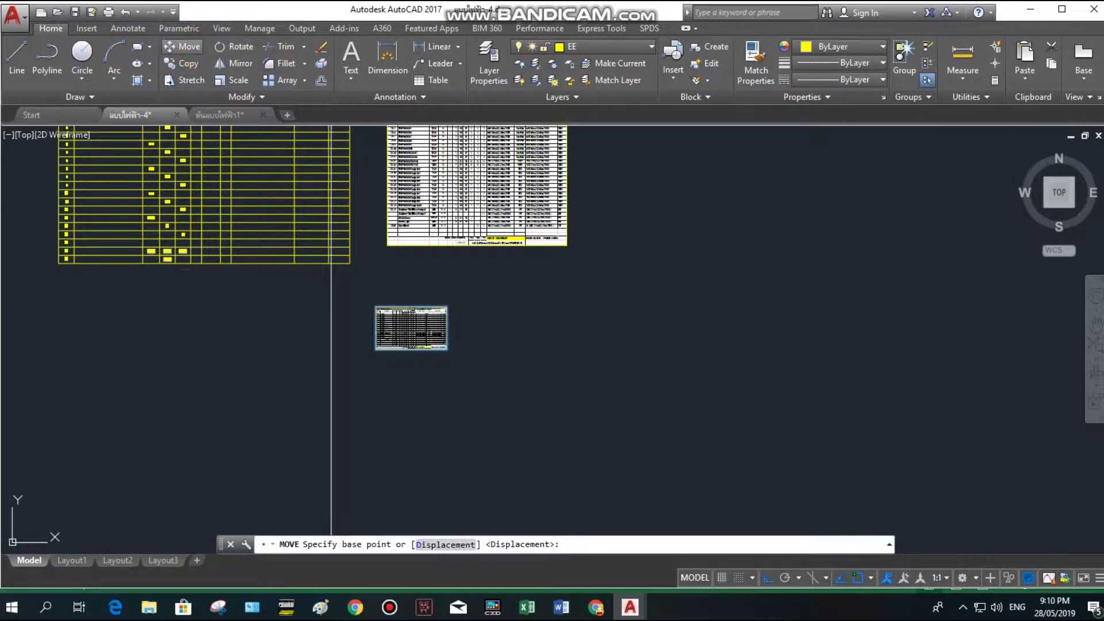
{"action": "scroll", "coordinate": [365, 309], "scroll_direction": "up", "scroll_amount": 4}
{"action": "left_click", "coordinate": [390, 305]}
{"action": "left_click", "coordinate": [399, 160]}
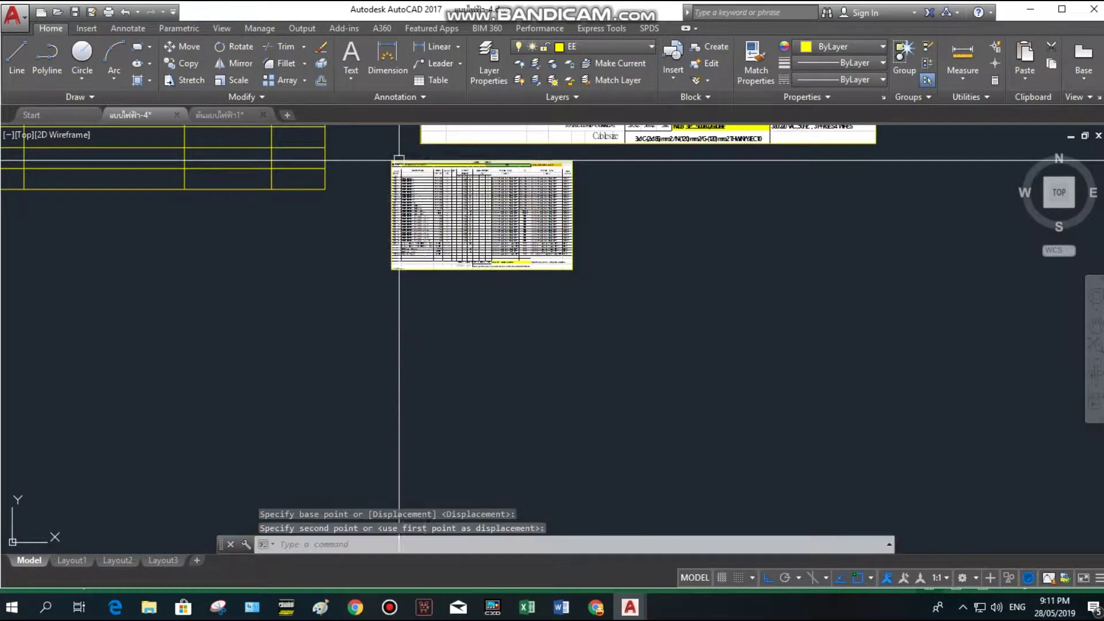
Enlarge the table by 1.5 from its top-left corner.
{"action": "left_click_drag", "start_coordinate": [385, 152], "coordinate": [578, 275]}
{"action": "left_click", "coordinate": [233, 80]}
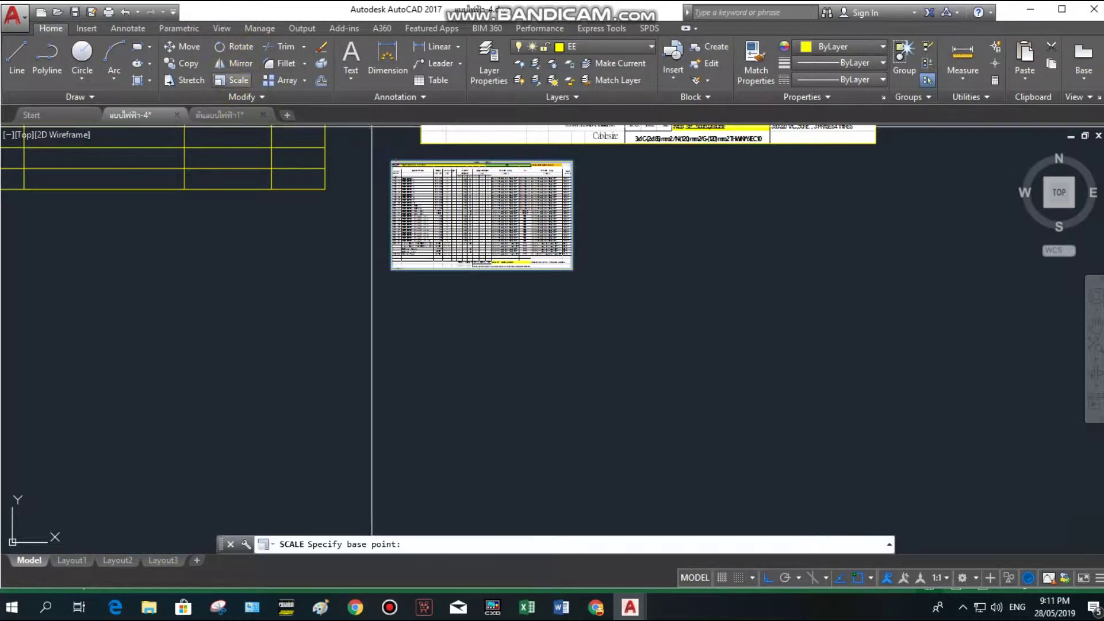
{"action": "left_click", "coordinate": [388, 162]}
{"action": "type", "text": "1.5"}
{"action": "key", "text": "Return"}
Enlarge the table by 1.5 a second time from the same corner.
{"action": "left_click", "coordinate": [502, 197]}
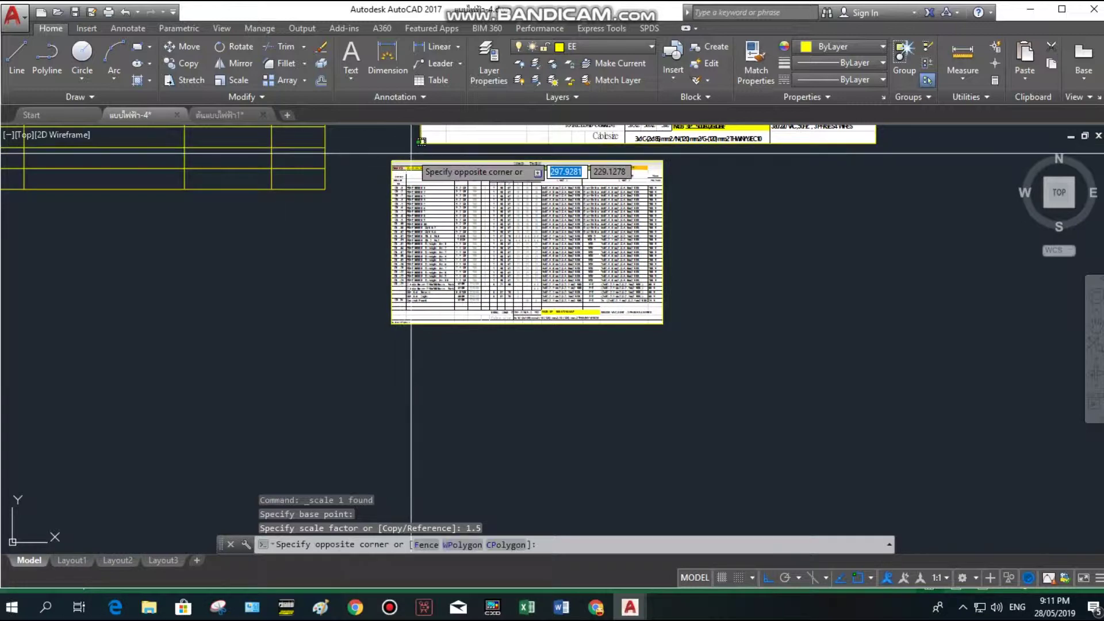
{"action": "left_click", "coordinate": [387, 322]}
{"action": "key", "text": "space"}
{"action": "left_click", "coordinate": [391, 160]}
{"action": "key", "text": "Return"}
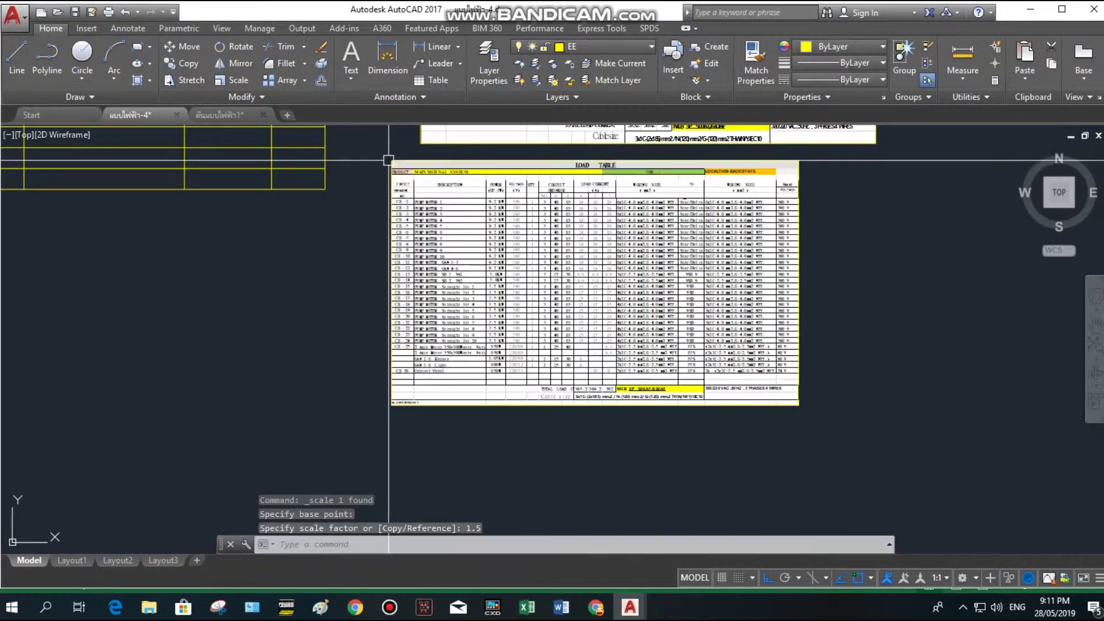
{"action": "scroll", "coordinate": [547, 257], "scroll_direction": "down", "scroll_amount": 3}
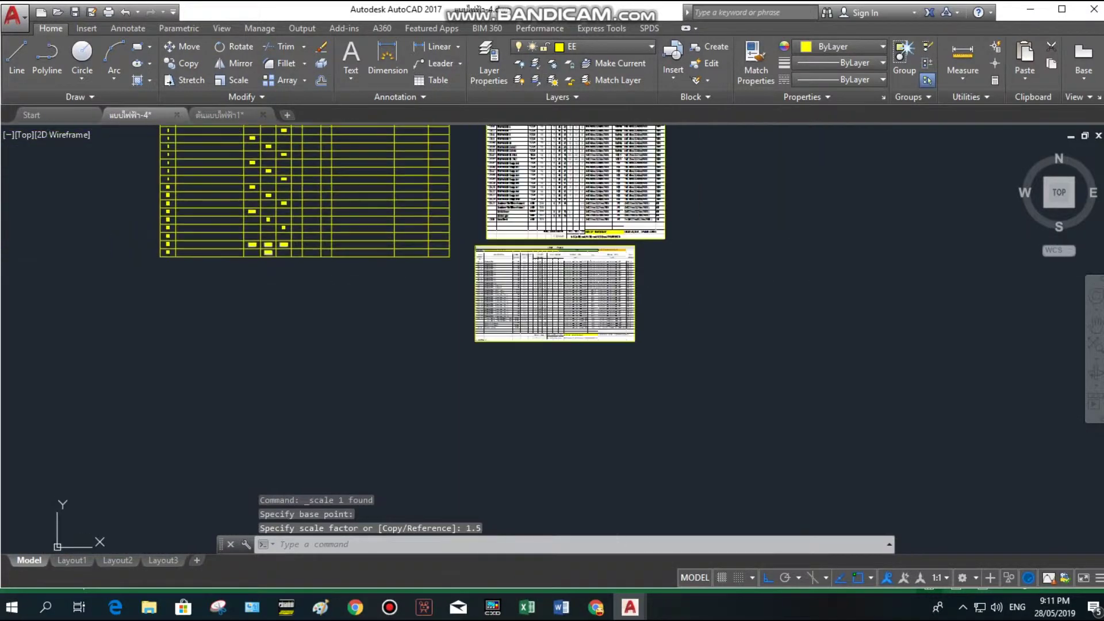
Stretch the lower pasted table wider and taller using its bottom-right corner grip.
{"action": "scroll", "coordinate": [647, 261], "scroll_direction": "up", "scroll_amount": 2}
{"action": "left_click_drag", "start_coordinate": [629, 238], "coordinate": [640, 316]}
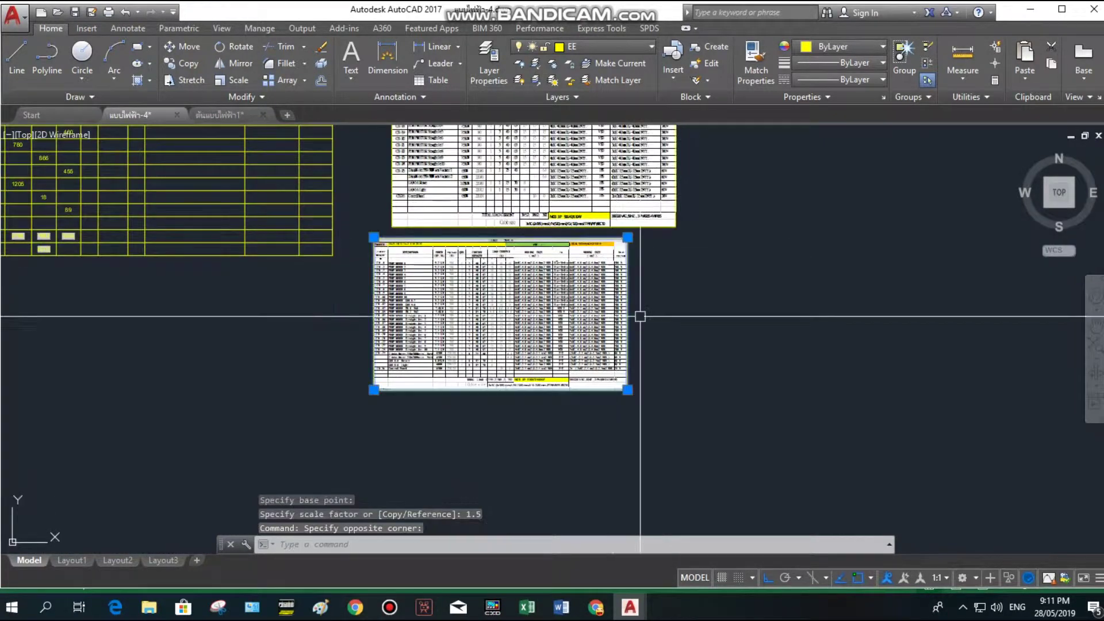
{"action": "left_click", "coordinate": [627, 389]}
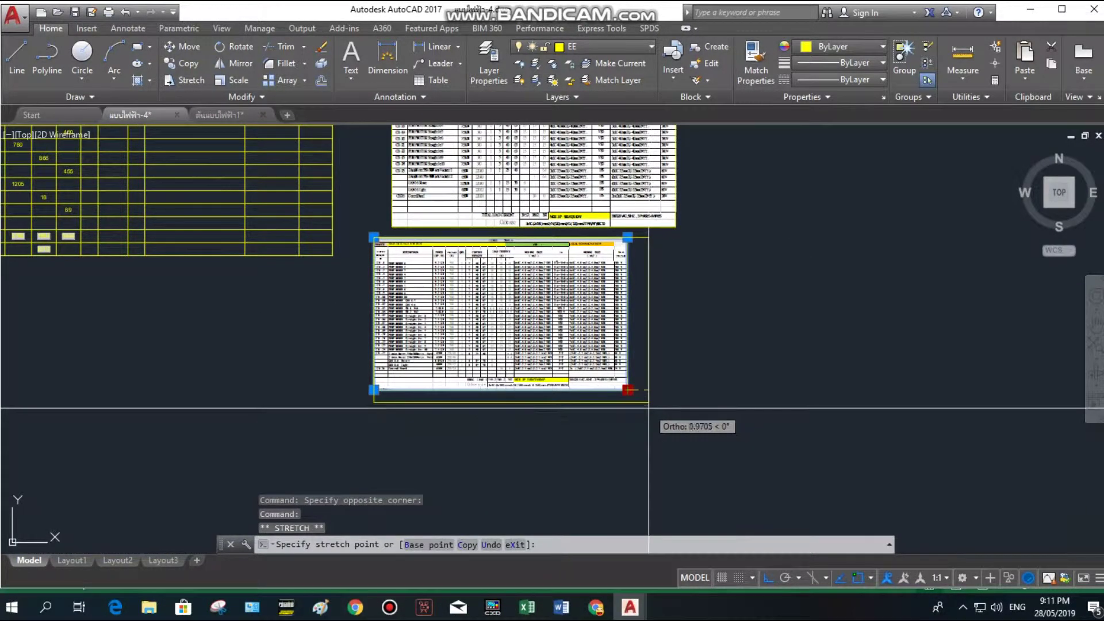
{"action": "left_click", "coordinate": [648, 463]}
Move the table to a new position, retrying after a cancelled first move.
{"action": "middle_click_drag", "start_coordinate": [696, 340], "coordinate": [737, 382]}
{"action": "left_click_drag", "start_coordinate": [736, 242], "coordinate": [466, 225]}
{"action": "scroll", "coordinate": [466, 225], "scroll_direction": "up", "scroll_amount": 4}
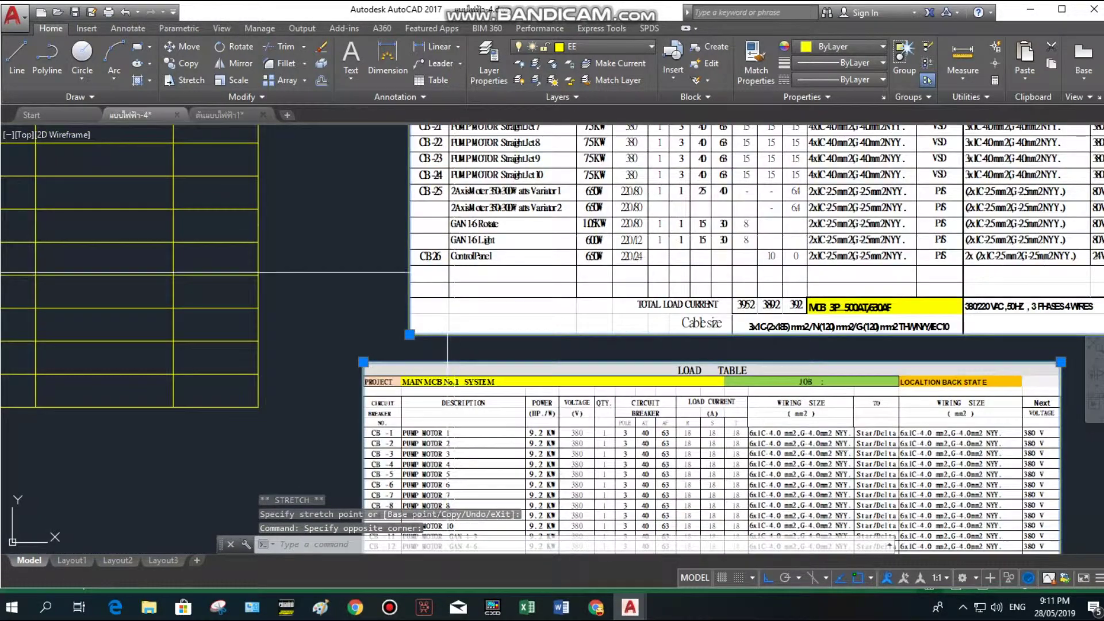
{"action": "left_click", "coordinate": [184, 49]}
{"action": "left_click", "coordinate": [409, 334]}
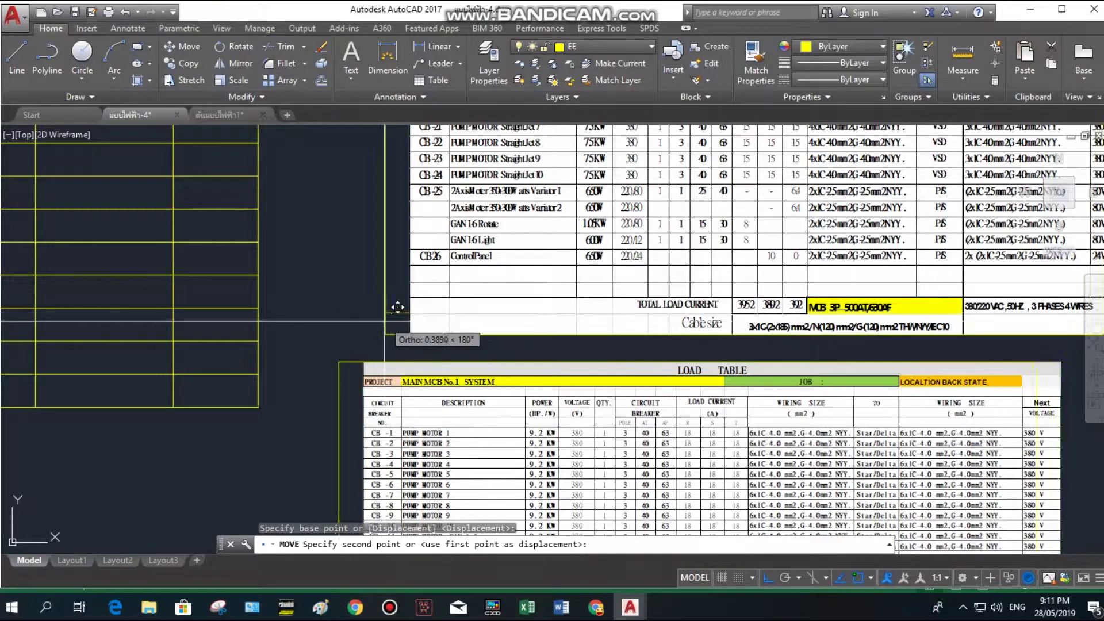
{"action": "key", "text": "Escape"}
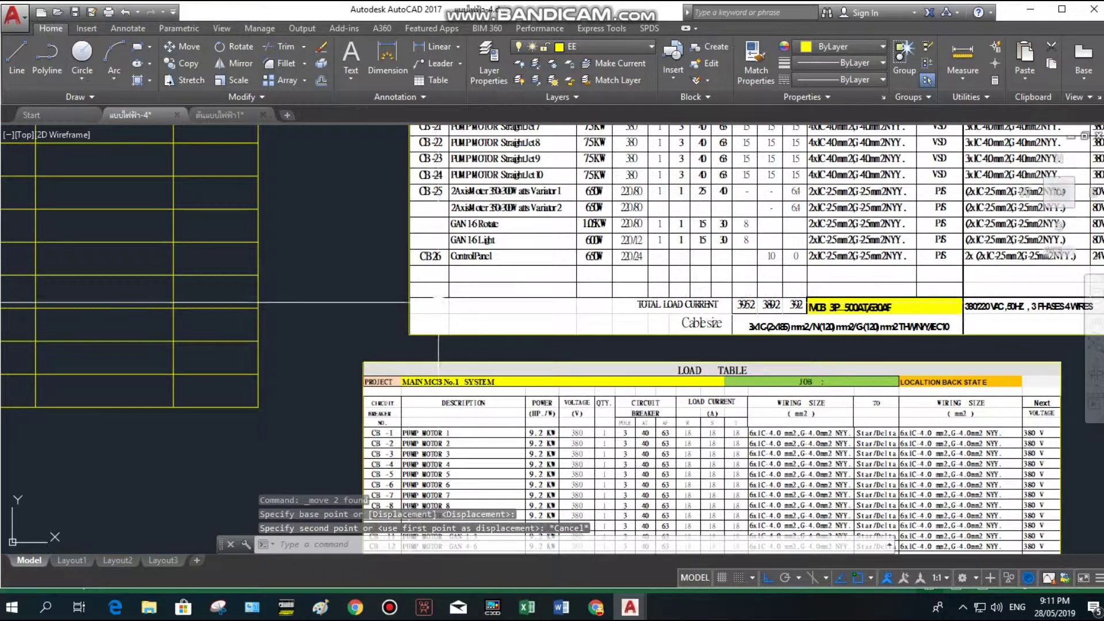
{"action": "left_click", "coordinate": [380, 147]}
{"action": "left_click", "coordinate": [178, 46]}
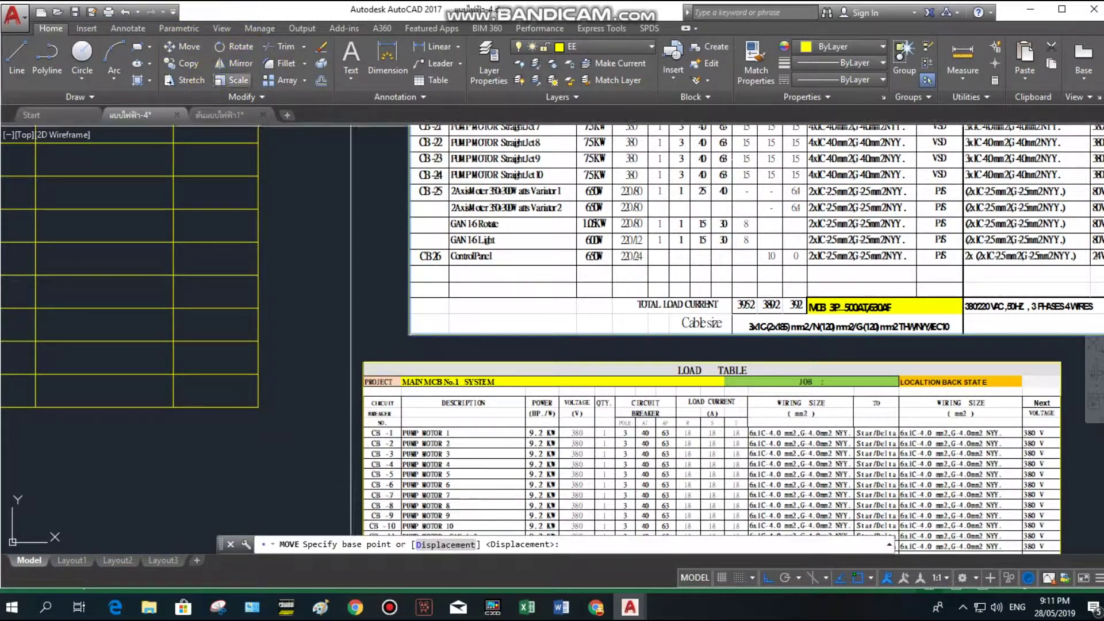
{"action": "left_click", "coordinate": [410, 334]}
{"action": "scroll", "coordinate": [376, 329], "scroll_direction": "down", "scroll_amount": 3}
{"action": "left_click", "coordinate": [345, 330]}
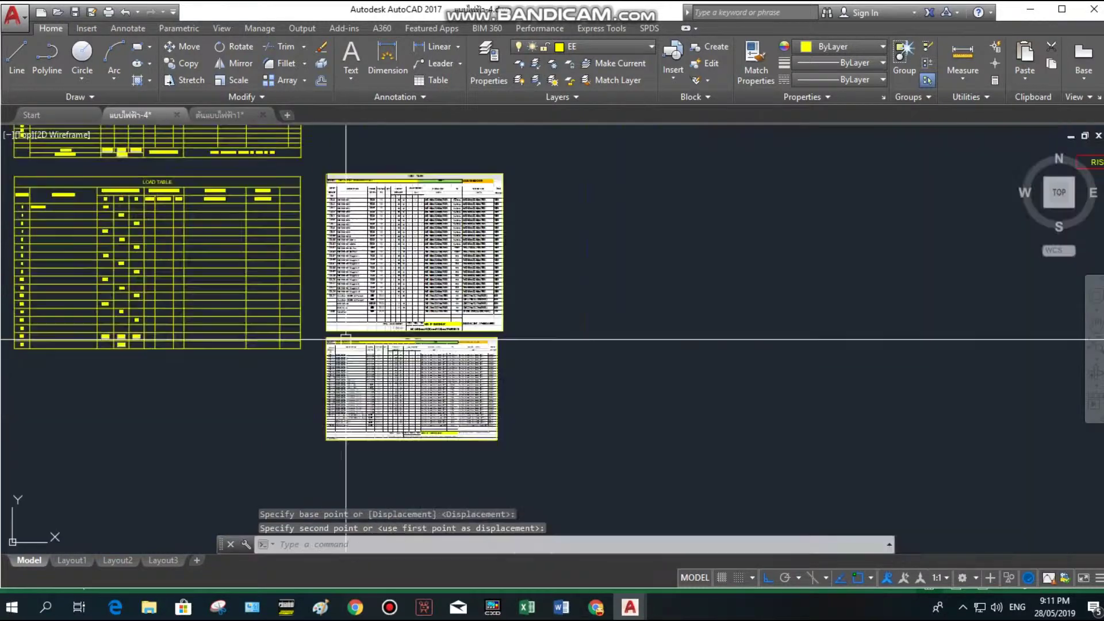
Reshape the table by dragging its corner grip to a new position.
{"action": "scroll", "coordinate": [505, 332], "scroll_direction": "up", "scroll_amount": 3}
{"action": "left_click", "coordinate": [504, 332]}
{"action": "left_click", "coordinate": [553, 360]}
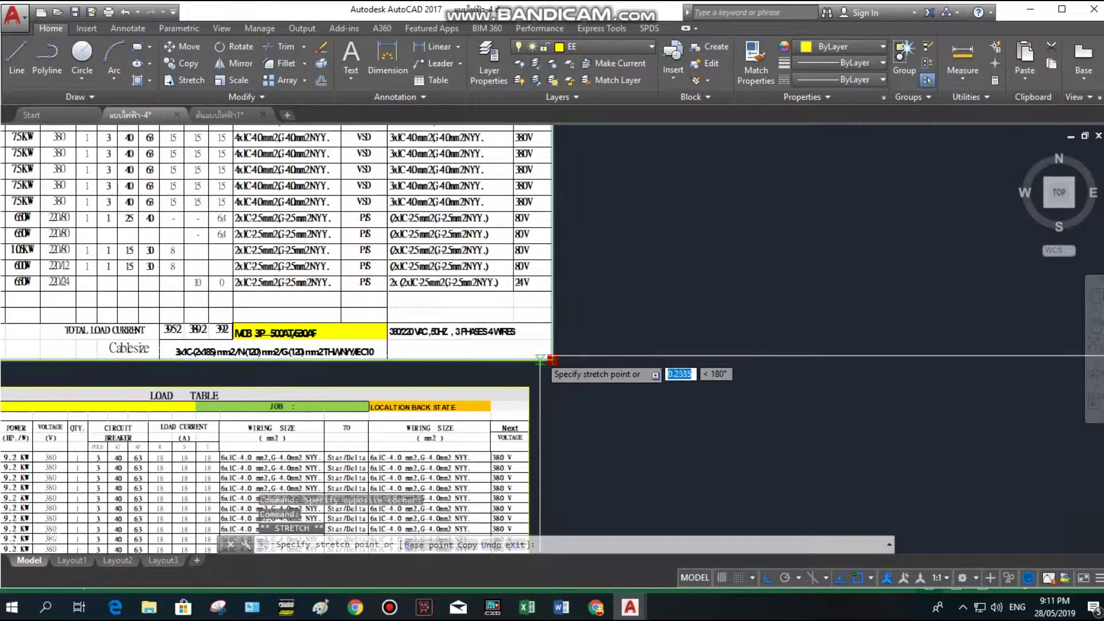
{"action": "left_click", "coordinate": [552, 347]}
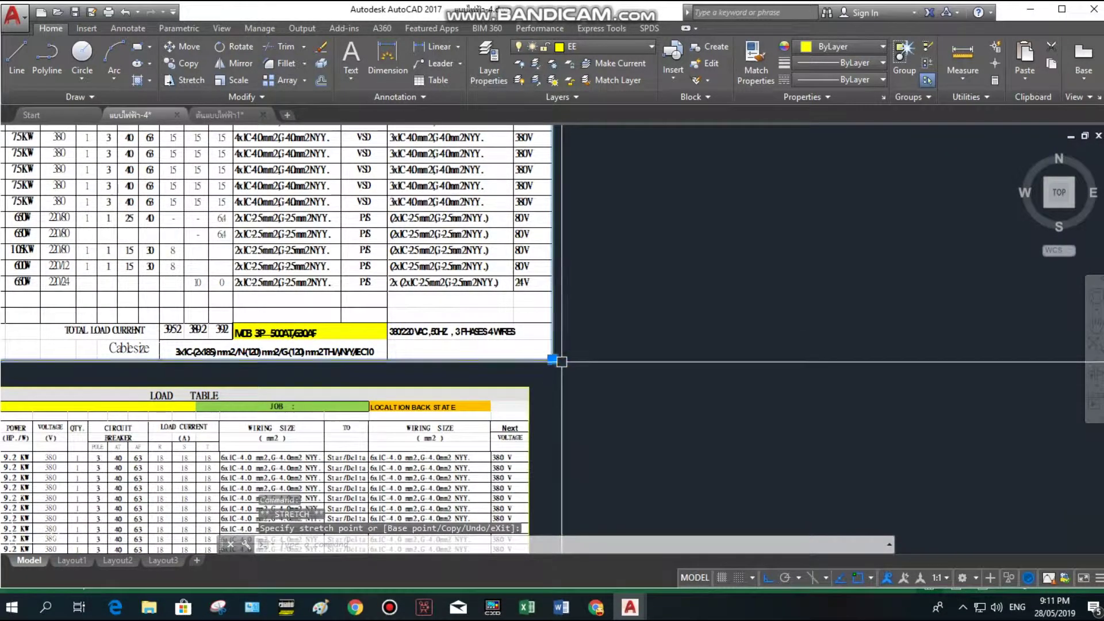
{"action": "left_click", "coordinate": [552, 360]}
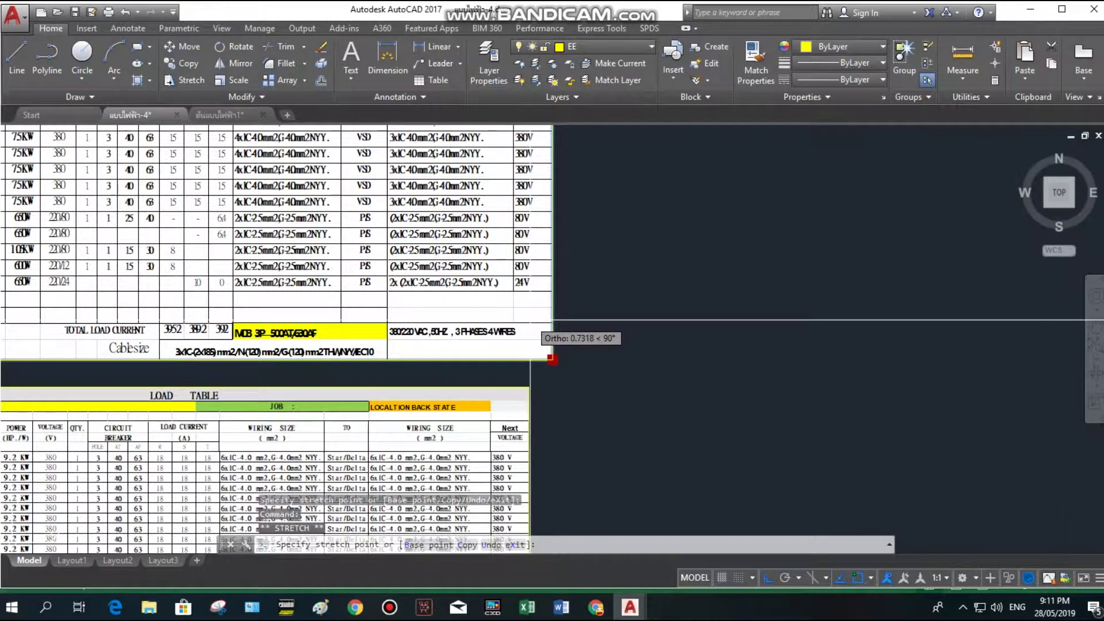
{"action": "scroll", "coordinate": [562, 365], "scroll_direction": "down", "scroll_amount": 5}
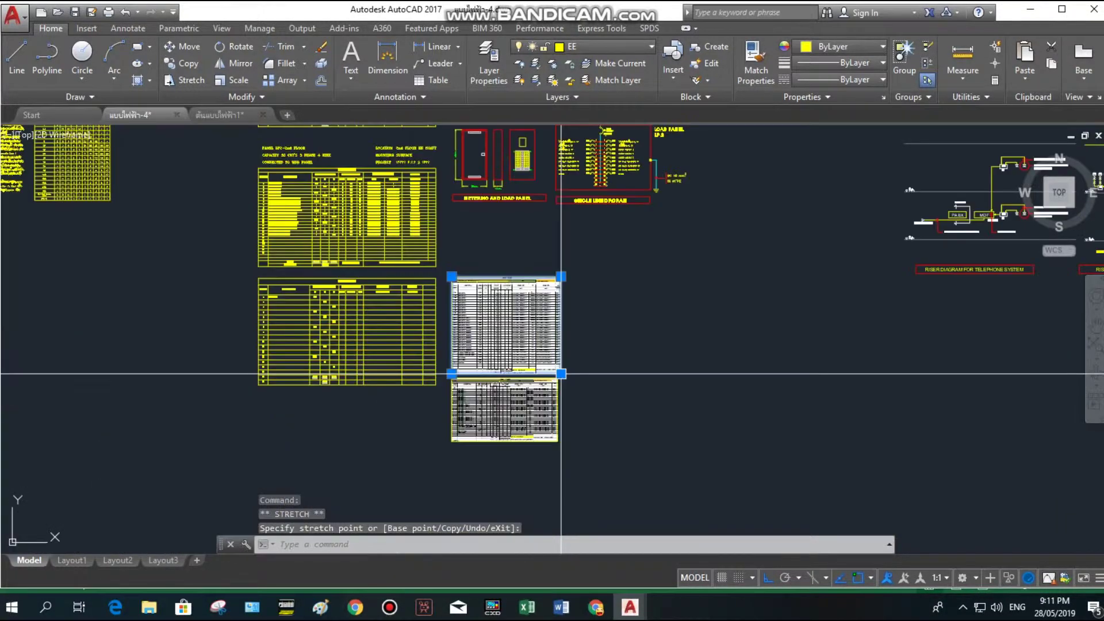
{"action": "scroll", "coordinate": [562, 294], "scroll_direction": "up", "scroll_amount": 4}
{"action": "scroll", "coordinate": [544, 228], "scroll_direction": "down", "scroll_amount": 3}
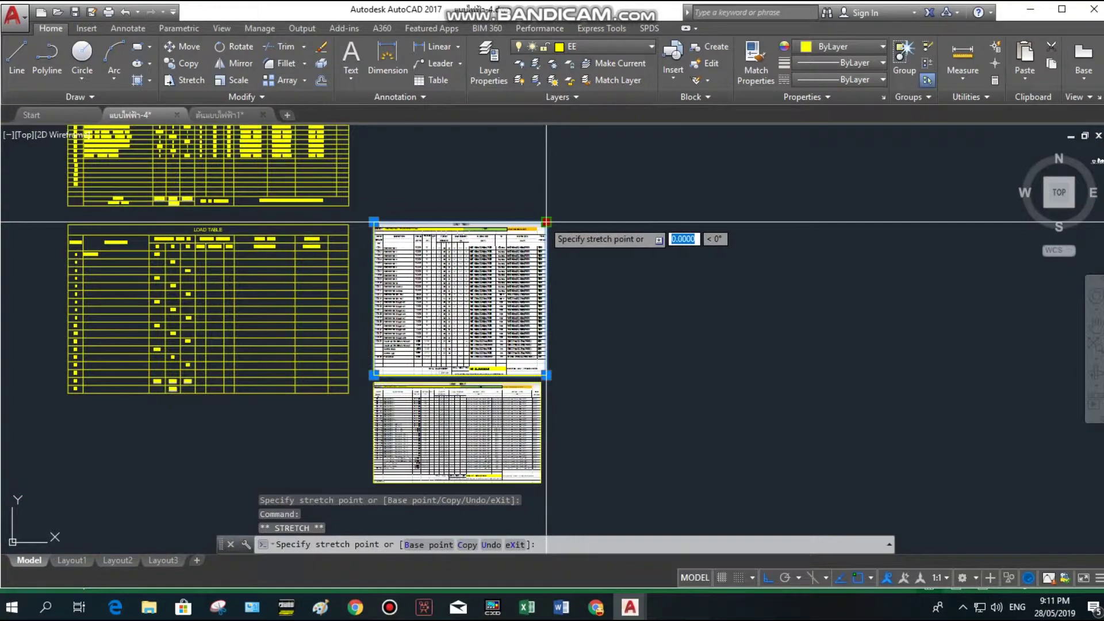
{"action": "scroll", "coordinate": [539, 226], "scroll_direction": "up", "scroll_amount": 2}
{"action": "scroll", "coordinate": [538, 230], "scroll_direction": "up", "scroll_amount": 2}
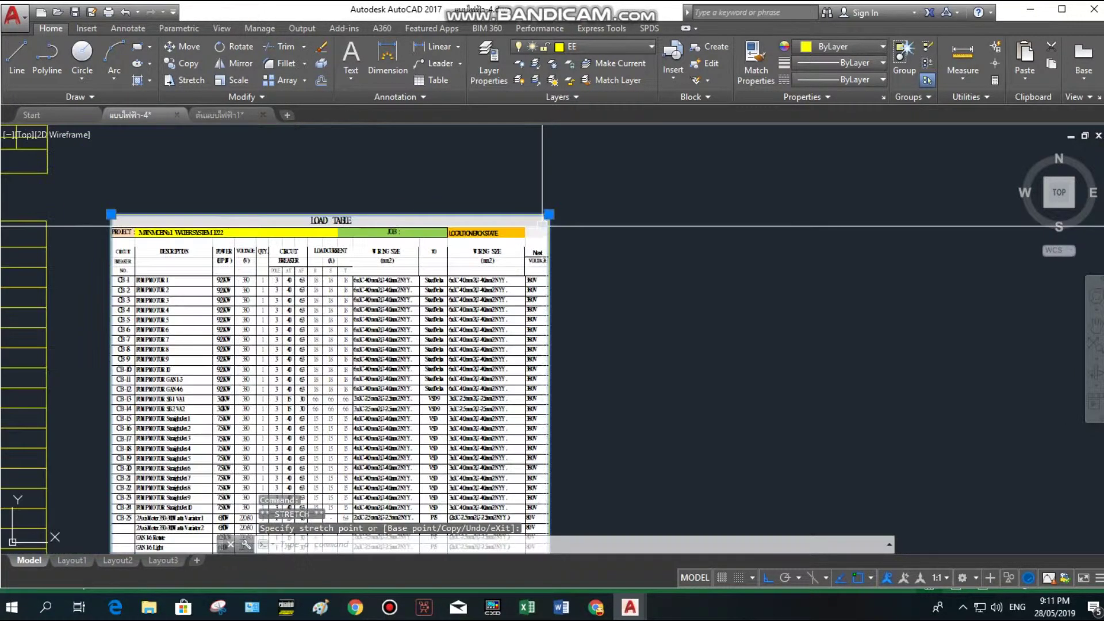
{"action": "scroll", "coordinate": [551, 230], "scroll_direction": "down", "scroll_amount": 3}
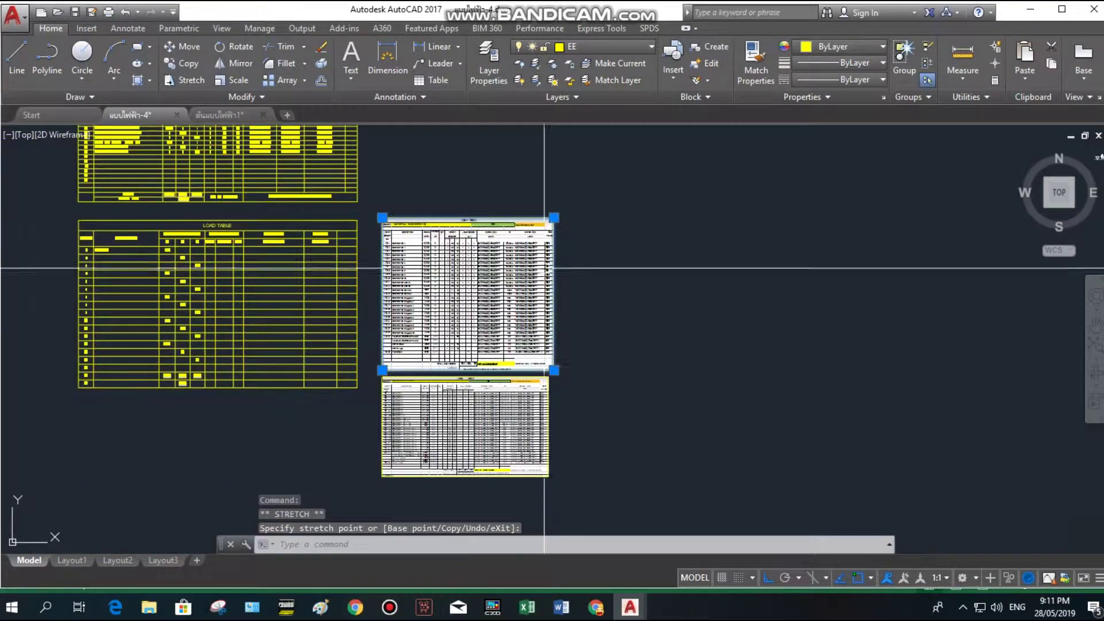
{"action": "scroll", "coordinate": [357, 378], "scroll_direction": "up", "scroll_amount": 5}
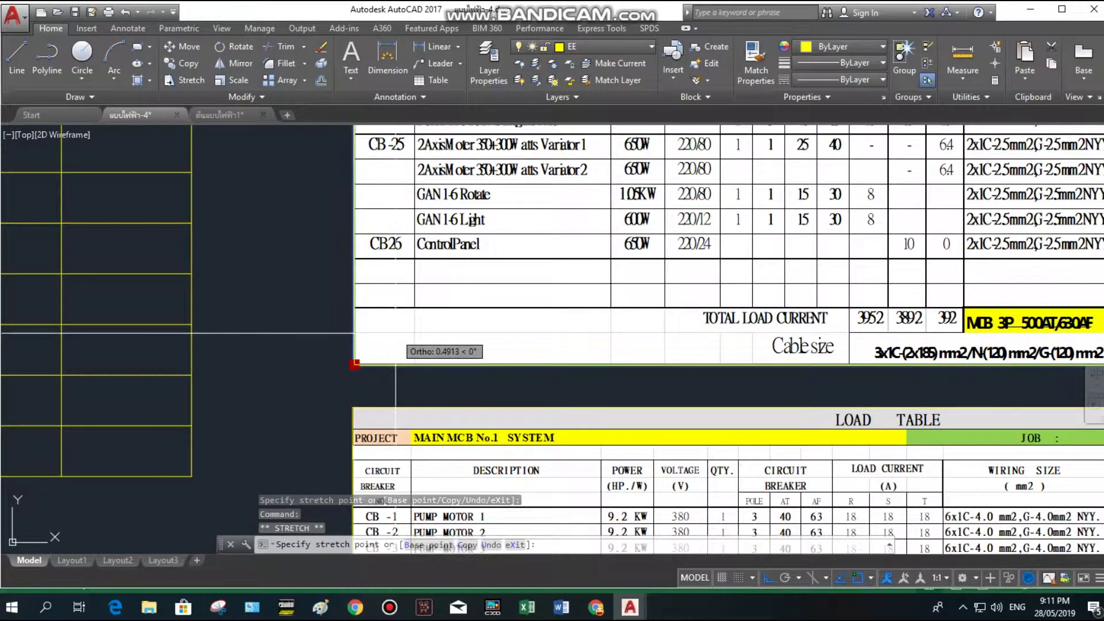
Scale the pasted table down about its corner base point.
{"action": "left_click", "coordinate": [354, 365]}
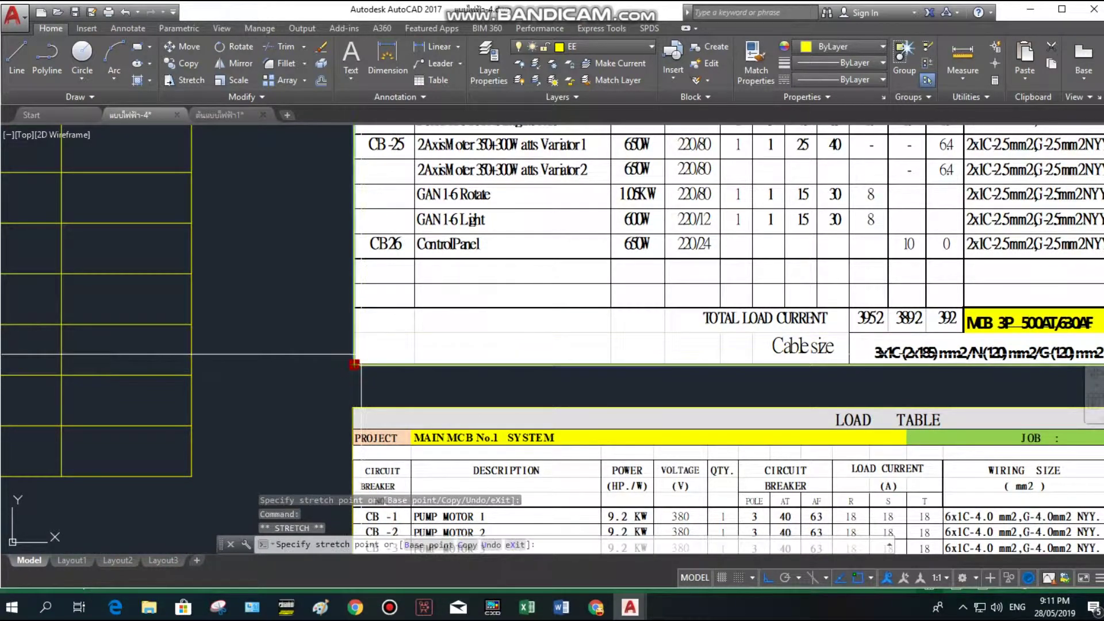
{"action": "left_click", "coordinate": [223, 77]}
{"action": "left_click", "coordinate": [353, 365]}
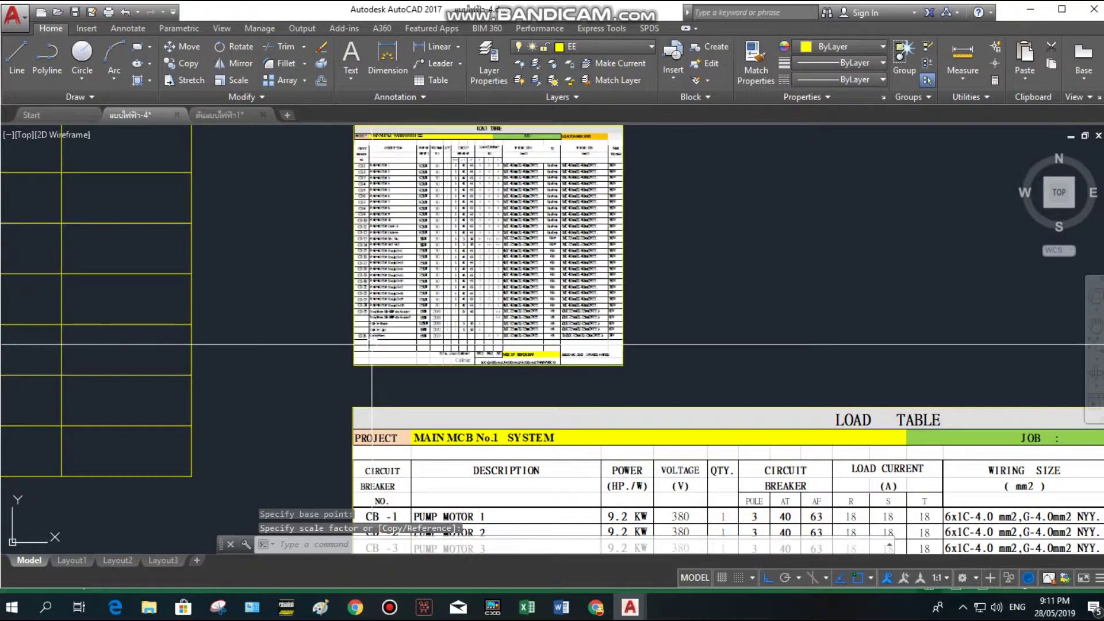
{"action": "left_click", "coordinate": [371, 343]}
Stretch the small table's bottom-right corner out to match the other table's width.
{"action": "scroll", "coordinate": [372, 343], "scroll_direction": "down", "scroll_amount": 3}
{"action": "scroll", "coordinate": [494, 334], "scroll_direction": "up", "scroll_amount": 2}
{"action": "scroll", "coordinate": [463, 301], "scroll_direction": "down", "scroll_amount": 2}
{"action": "left_click_drag", "start_coordinate": [345, 230], "coordinate": [464, 300]}
{"action": "scroll", "coordinate": [463, 301], "scroll_direction": "up", "scroll_amount": 2}
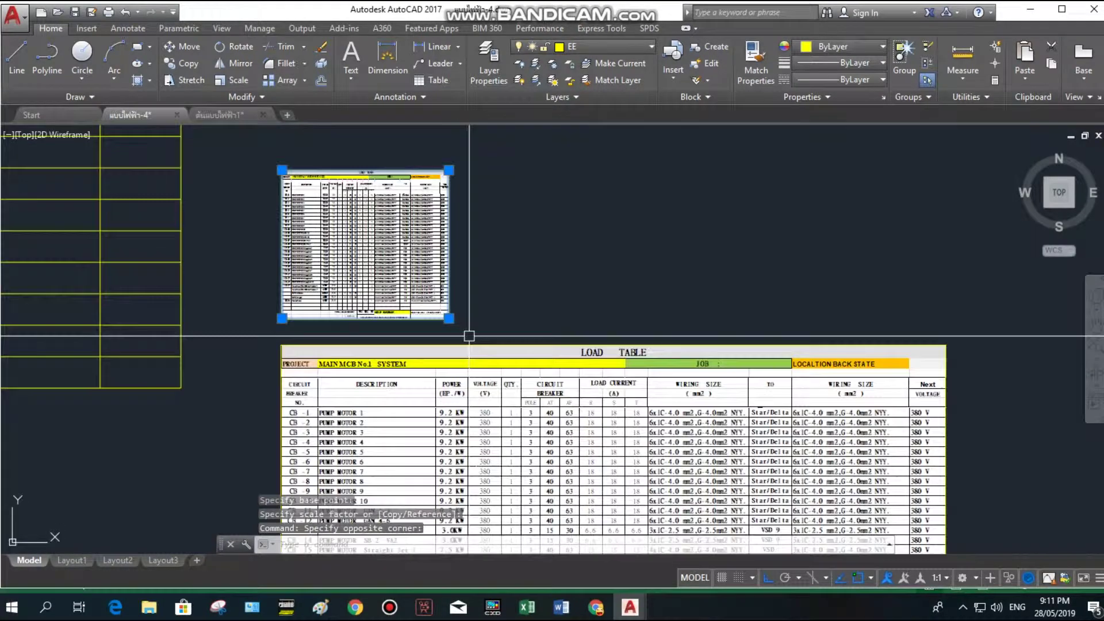
{"action": "left_click", "coordinate": [449, 318]}
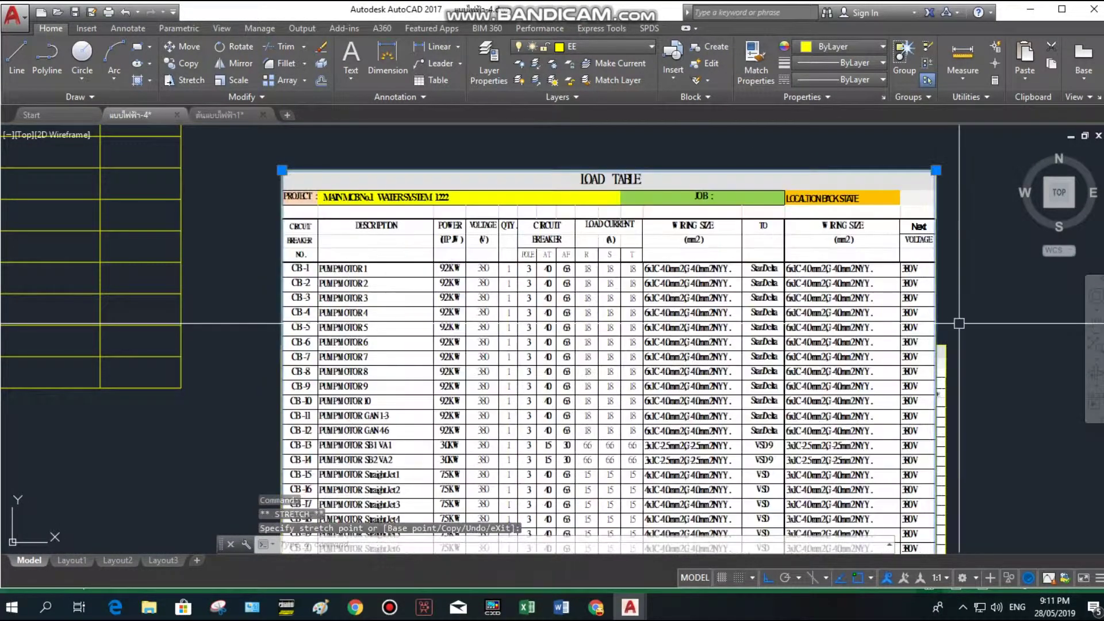
{"action": "scroll", "coordinate": [765, 257], "scroll_direction": "down", "scroll_amount": 3}
{"action": "scroll", "coordinate": [834, 452], "scroll_direction": "up", "scroll_amount": 3}
{"action": "scroll", "coordinate": [837, 453], "scroll_direction": "up", "scroll_amount": 2}
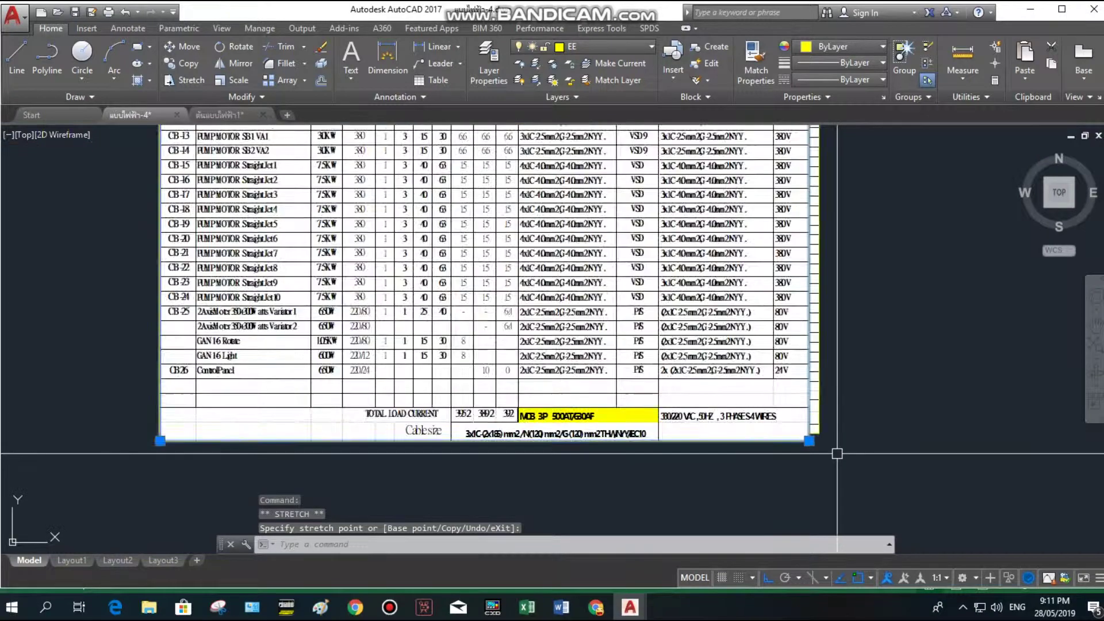
{"action": "scroll", "coordinate": [837, 453], "scroll_direction": "up", "scroll_amount": 2}
{"action": "left_click", "coordinate": [799, 447]}
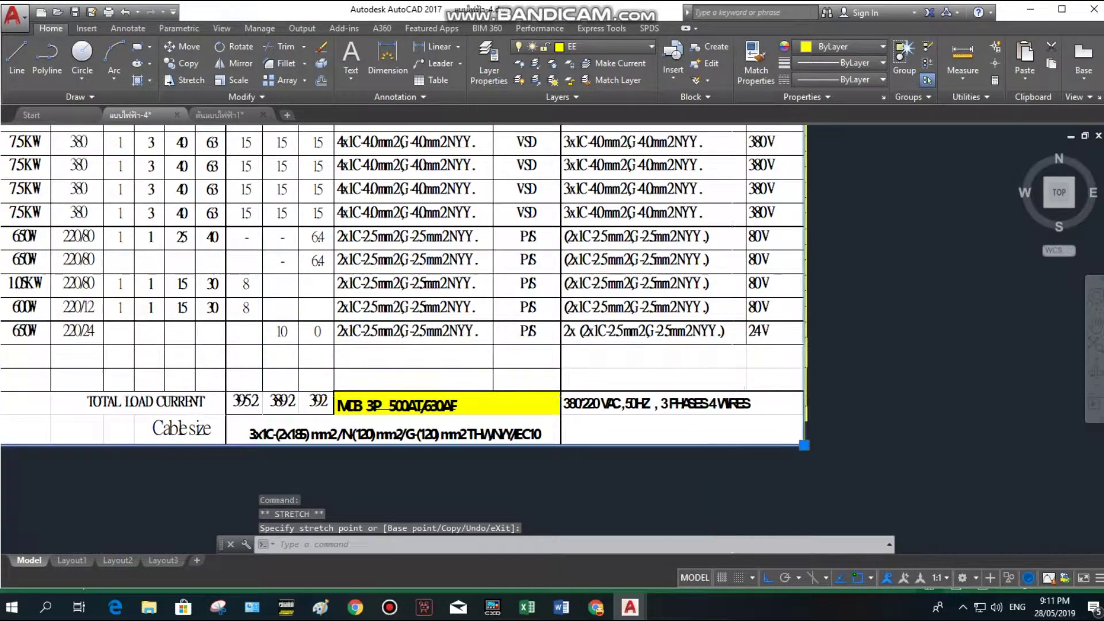
Begin moving the resized table.
{"action": "scroll", "coordinate": [684, 396], "scroll_direction": "down", "scroll_amount": 5}
{"action": "scroll", "coordinate": [683, 424], "scroll_direction": "down", "scroll_amount": 2}
{"action": "scroll", "coordinate": [683, 372], "scroll_direction": "up", "scroll_amount": 6}
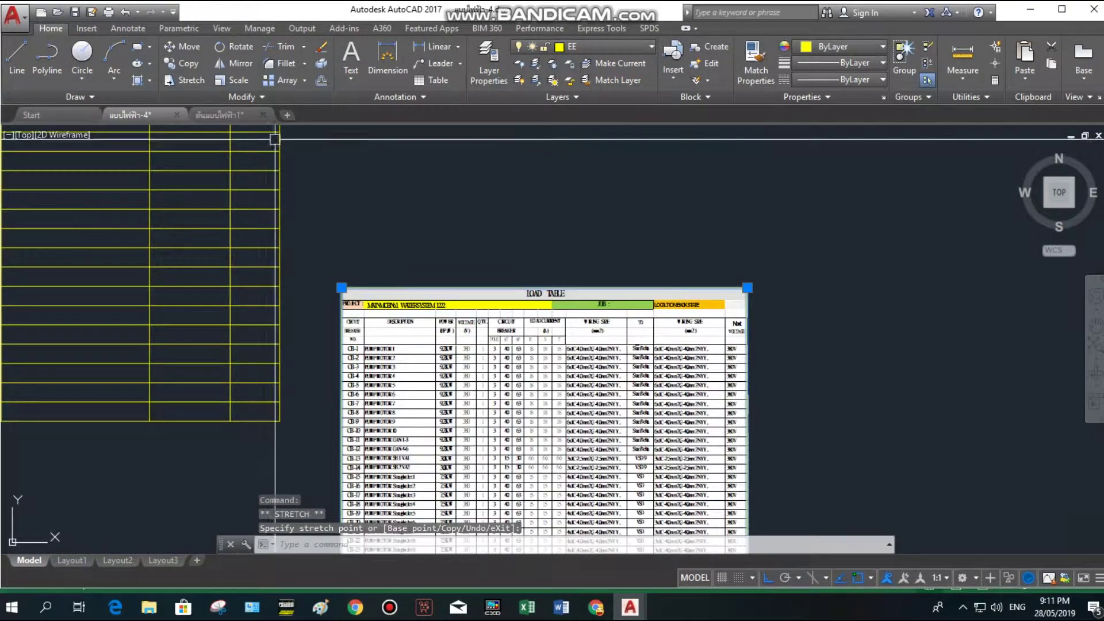
{"action": "left_click", "coordinate": [184, 45]}
{"action": "scroll", "coordinate": [315, 224], "scroll_direction": "down", "scroll_amount": 3}
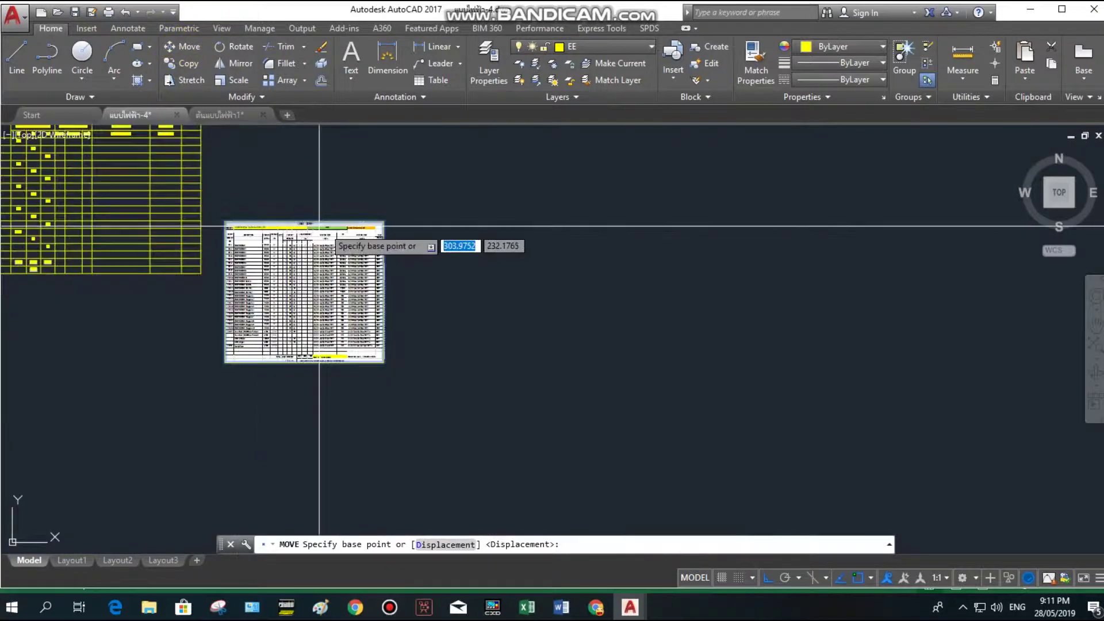
Place the moved table, then move the lower load table directly beneath it.
{"action": "left_click", "coordinate": [489, 282]}
{"action": "scroll", "coordinate": [498, 287], "scroll_direction": "down", "scroll_amount": 4}
{"action": "scroll", "coordinate": [488, 230], "scroll_direction": "up", "scroll_amount": 4}
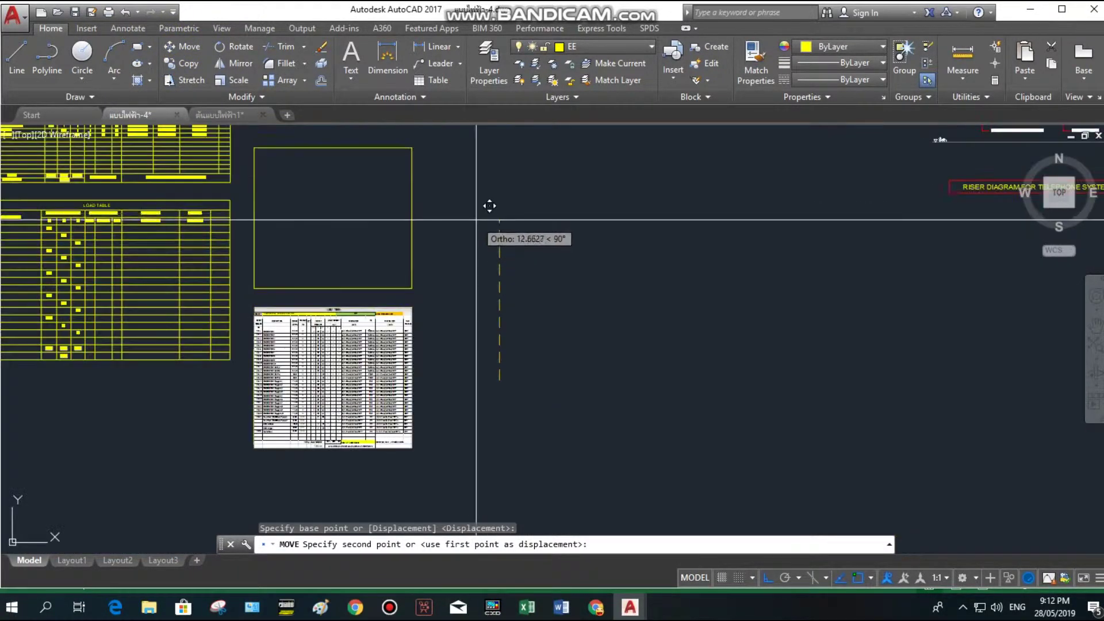
{"action": "left_click", "coordinate": [473, 232]}
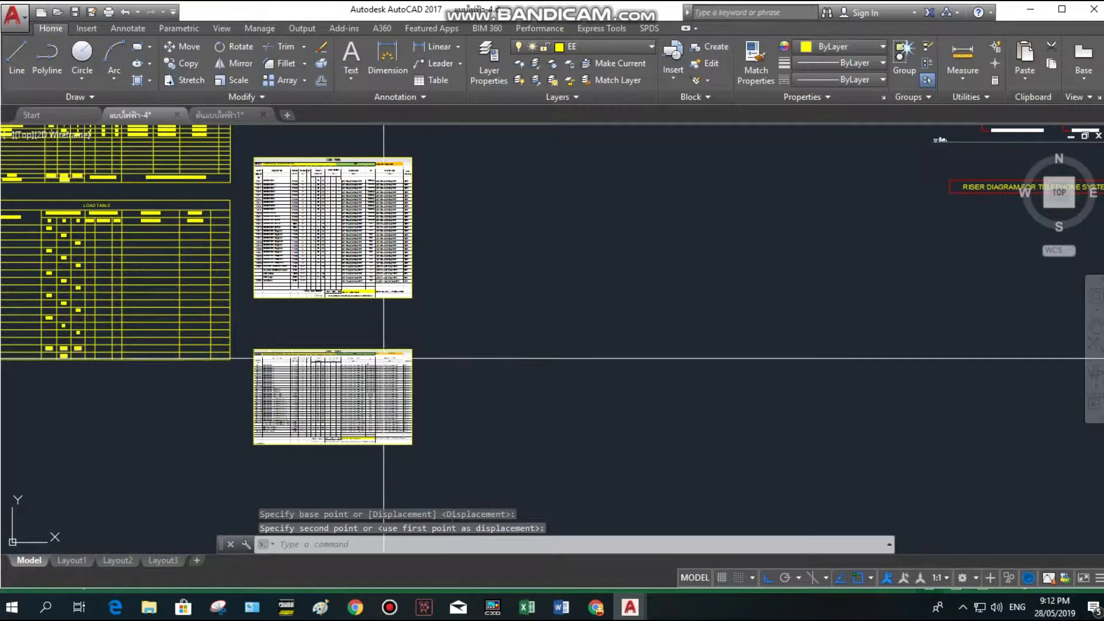
{"action": "left_click_drag", "start_coordinate": [463, 364], "coordinate": [292, 379]}
{"action": "left_click", "coordinate": [184, 47]}
{"action": "left_click", "coordinate": [488, 400]}
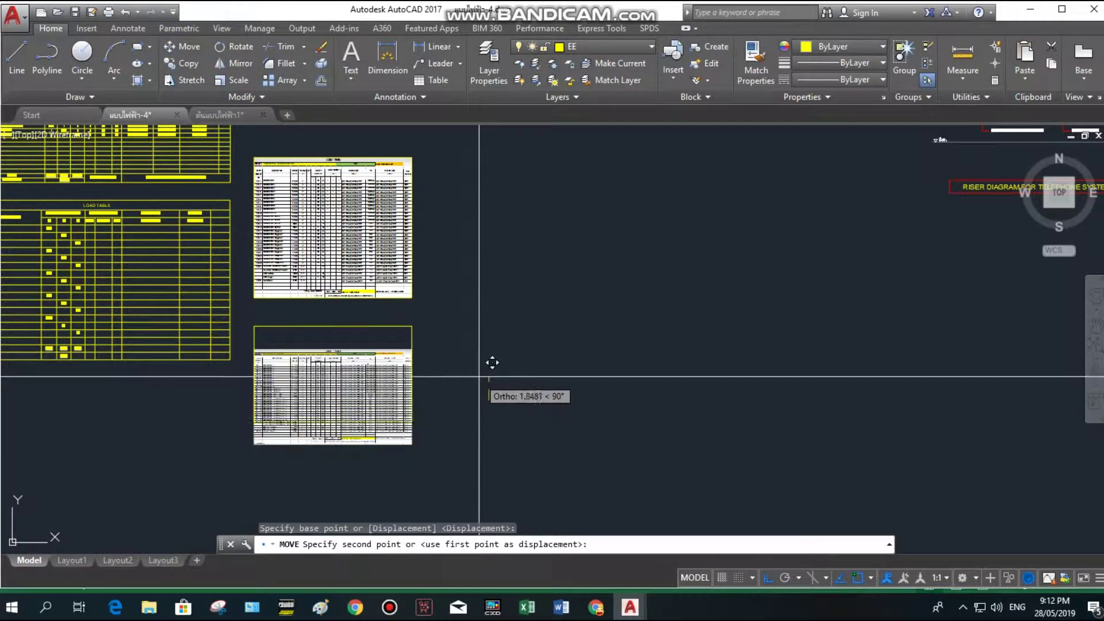
{"action": "left_click", "coordinate": [493, 344]}
Select the table and drag its top-right corner grip to a new position.
{"action": "scroll", "coordinate": [665, 244], "scroll_direction": "up", "scroll_amount": 2}
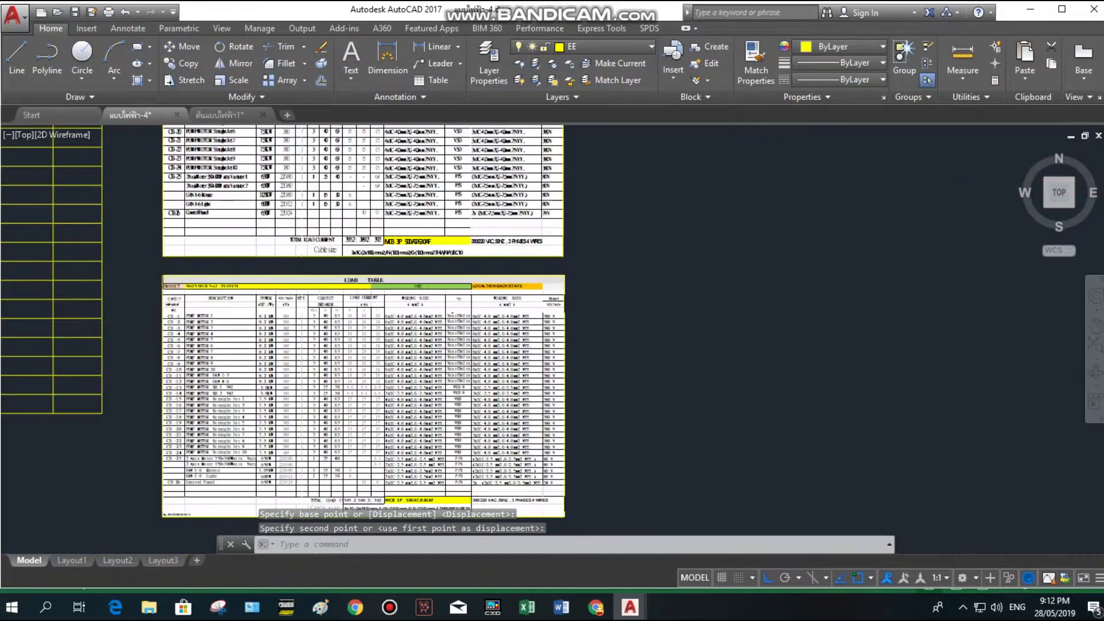
{"action": "scroll", "coordinate": [664, 245], "scroll_direction": "up", "scroll_amount": 2}
{"action": "scroll", "coordinate": [664, 241], "scroll_direction": "up", "scroll_amount": 1}
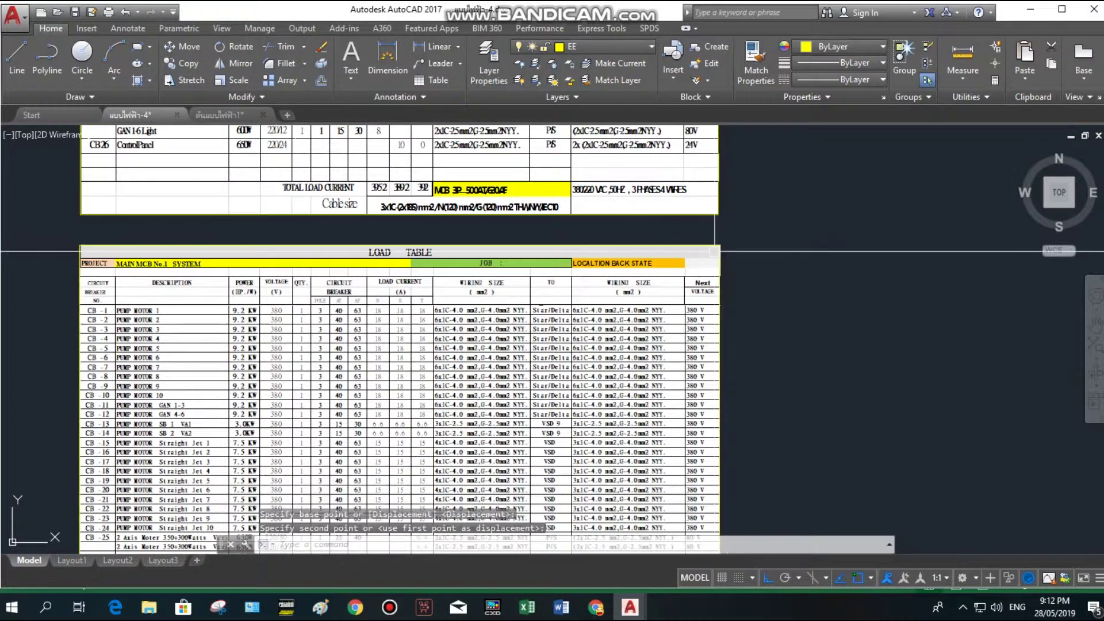
{"action": "scroll", "coordinate": [719, 246], "scroll_direction": "up", "scroll_amount": 2}
{"action": "left_click", "coordinate": [724, 251]}
{"action": "left_click", "coordinate": [721, 241]}
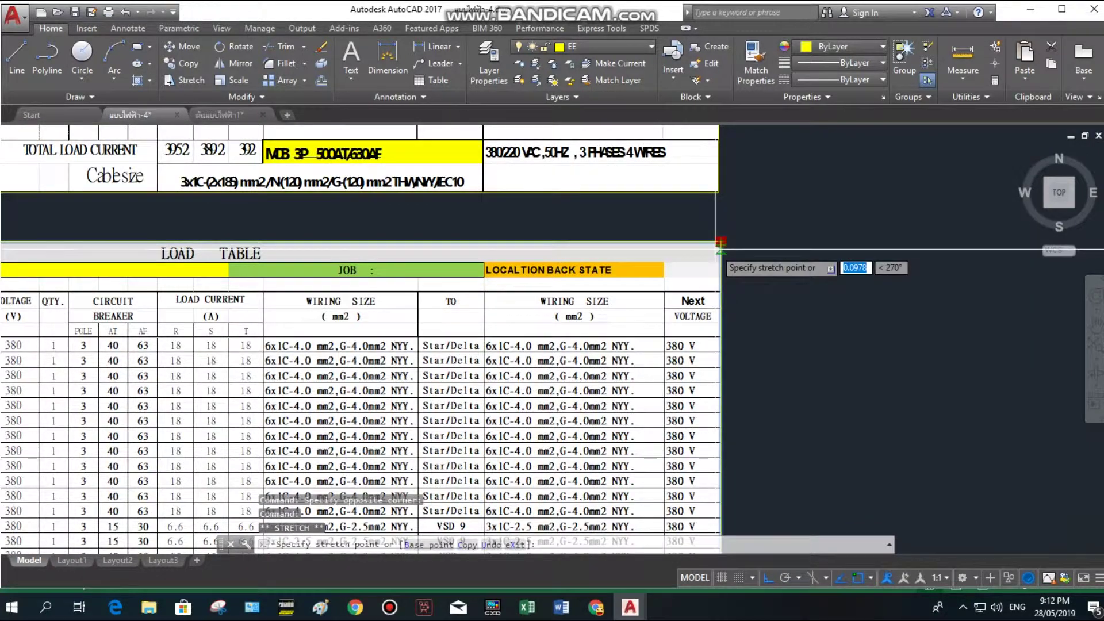
{"action": "scroll", "coordinate": [718, 247], "scroll_direction": "up", "scroll_amount": 2}
{"action": "scroll", "coordinate": [713, 253], "scroll_direction": "up", "scroll_amount": 2}
{"action": "left_click", "coordinate": [728, 220]}
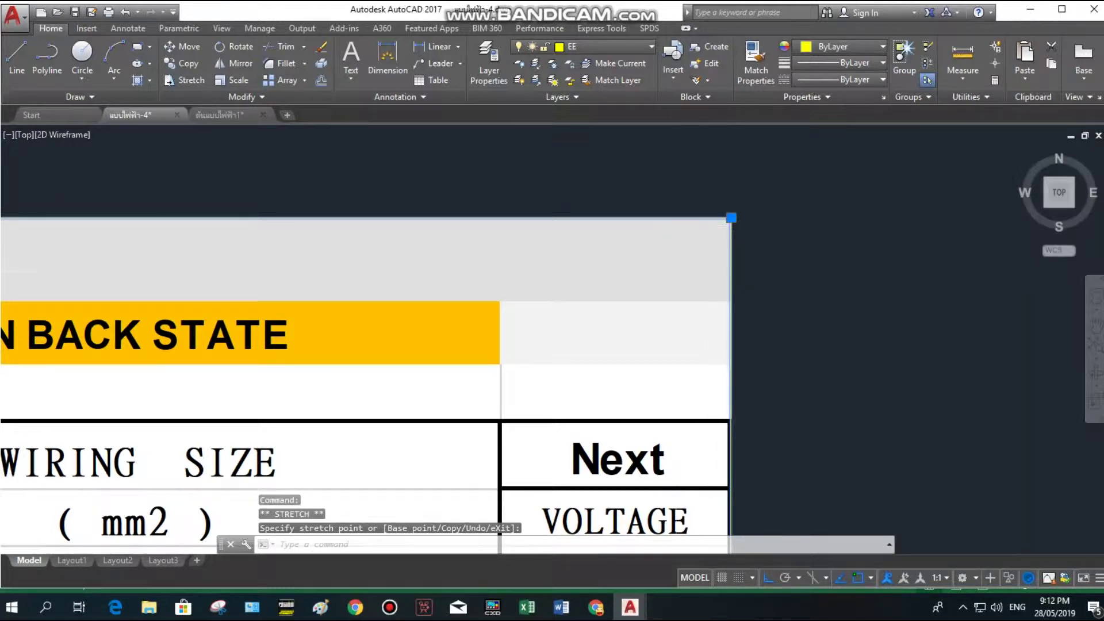
{"action": "scroll", "coordinate": [703, 291], "scroll_direction": "down", "scroll_amount": 2}
Restretch the top-right corner so both tables share one width.
{"action": "left_click", "coordinate": [684, 260]}
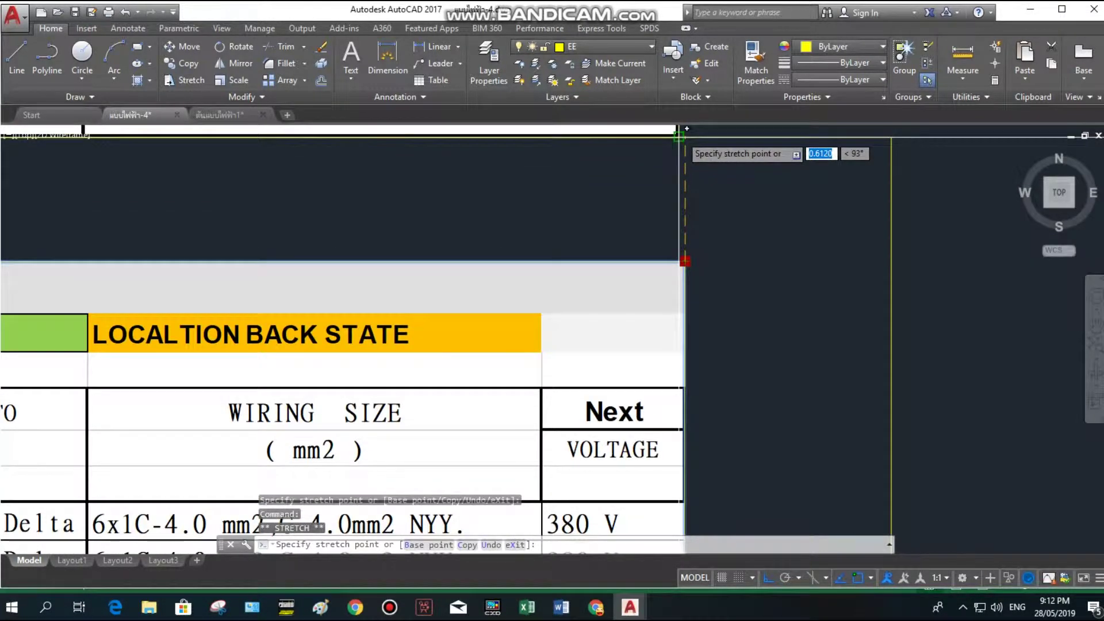
{"action": "scroll", "coordinate": [707, 273], "scroll_direction": "down", "scroll_amount": 1}
{"action": "scroll", "coordinate": [728, 281], "scroll_direction": "down", "scroll_amount": 3}
{"action": "scroll", "coordinate": [792, 240], "scroll_direction": "down", "scroll_amount": 4}
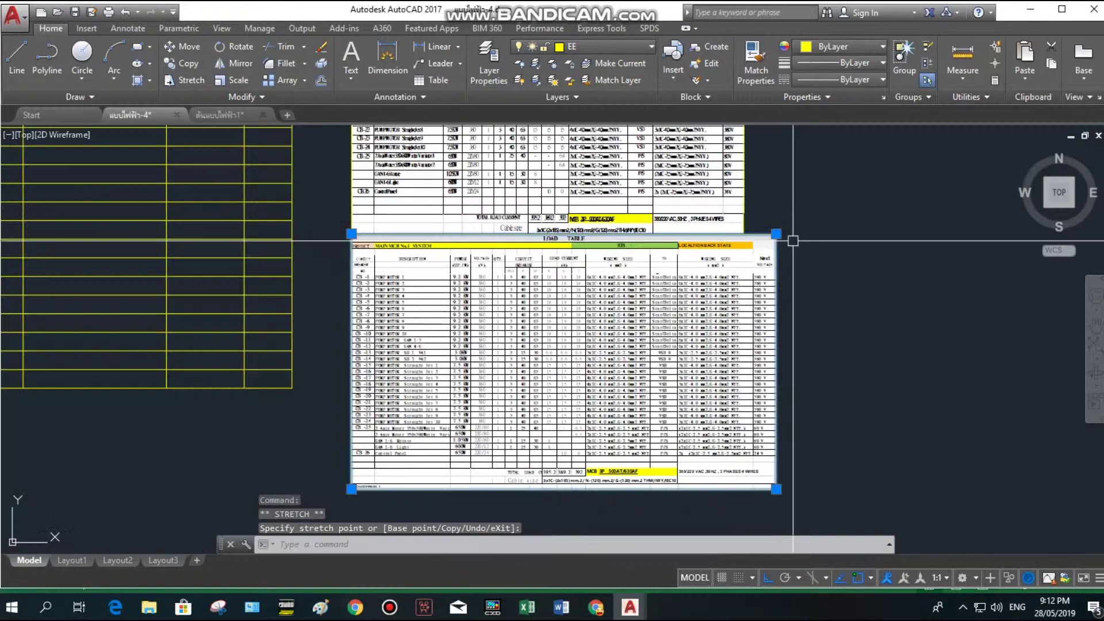
{"action": "scroll", "coordinate": [749, 240], "scroll_direction": "up", "scroll_amount": 5}
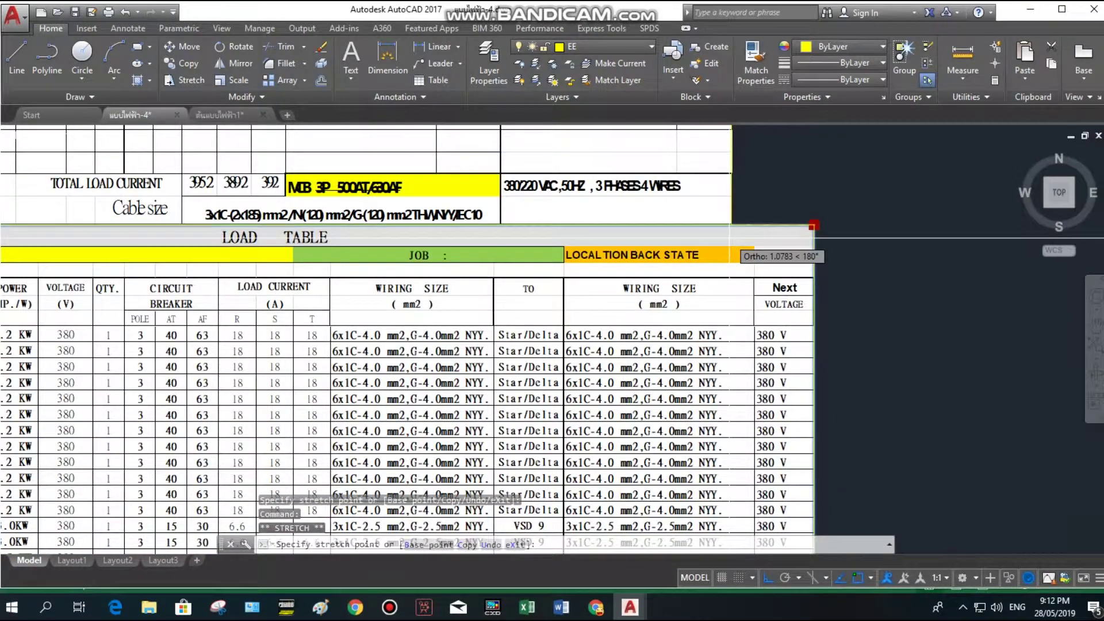
{"action": "scroll", "coordinate": [732, 225], "scroll_direction": "down", "scroll_amount": 4}
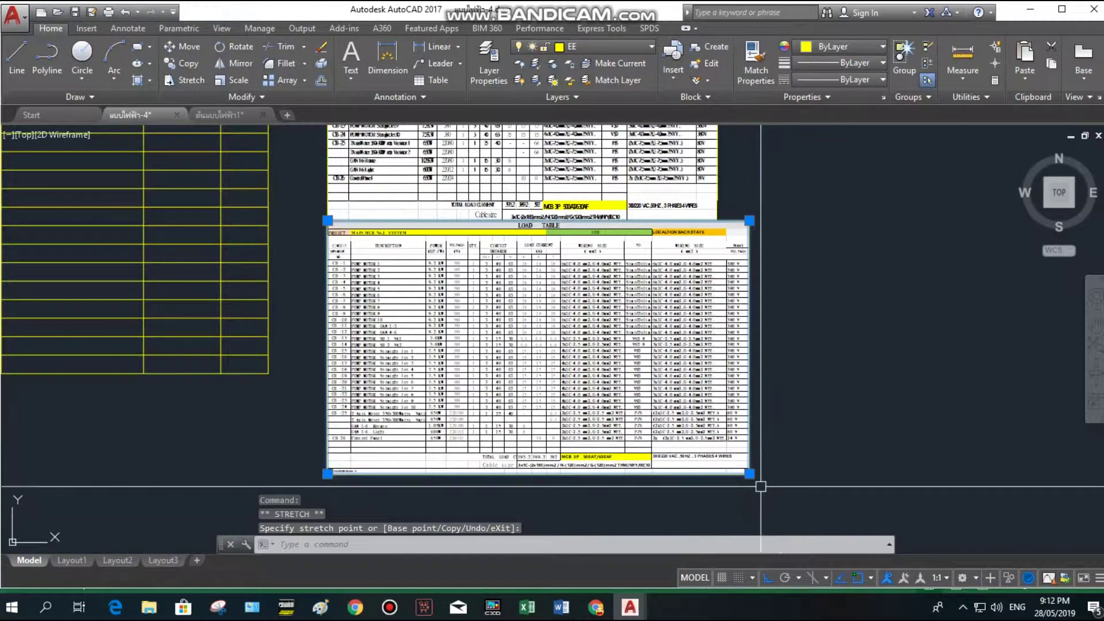
{"action": "left_click", "coordinate": [748, 480]}
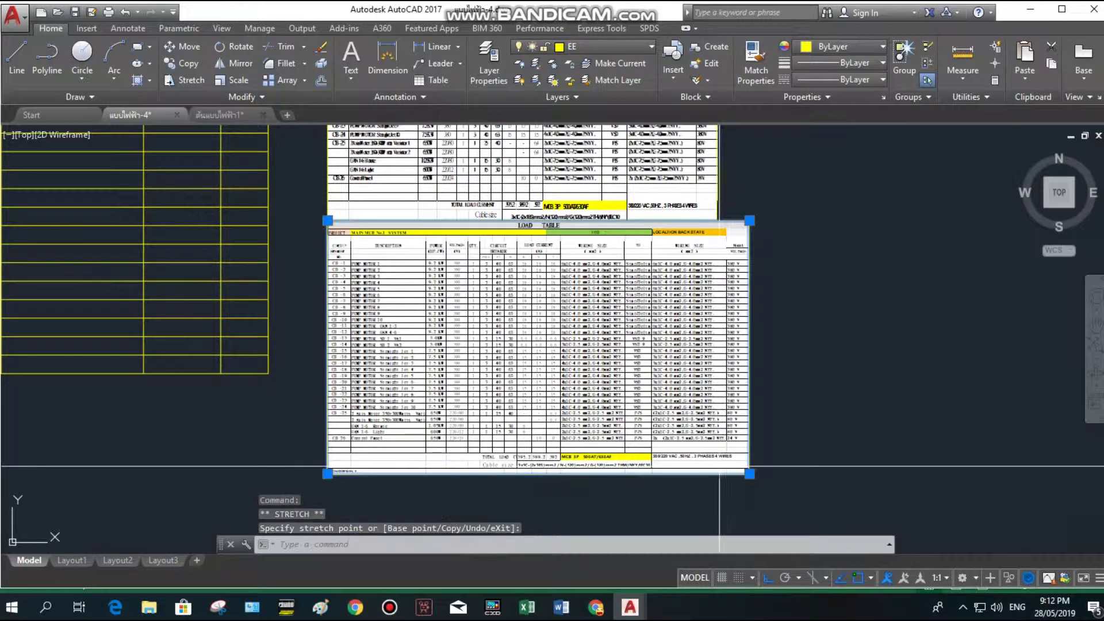
{"action": "left_click", "coordinate": [749, 220]}
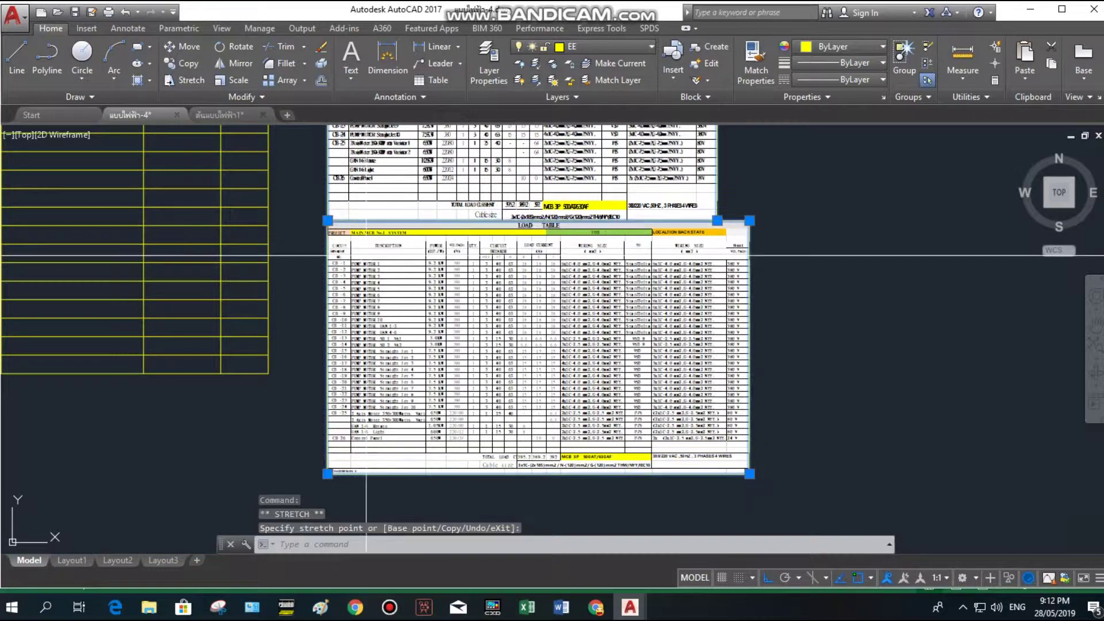
{"action": "left_click", "coordinate": [226, 83]}
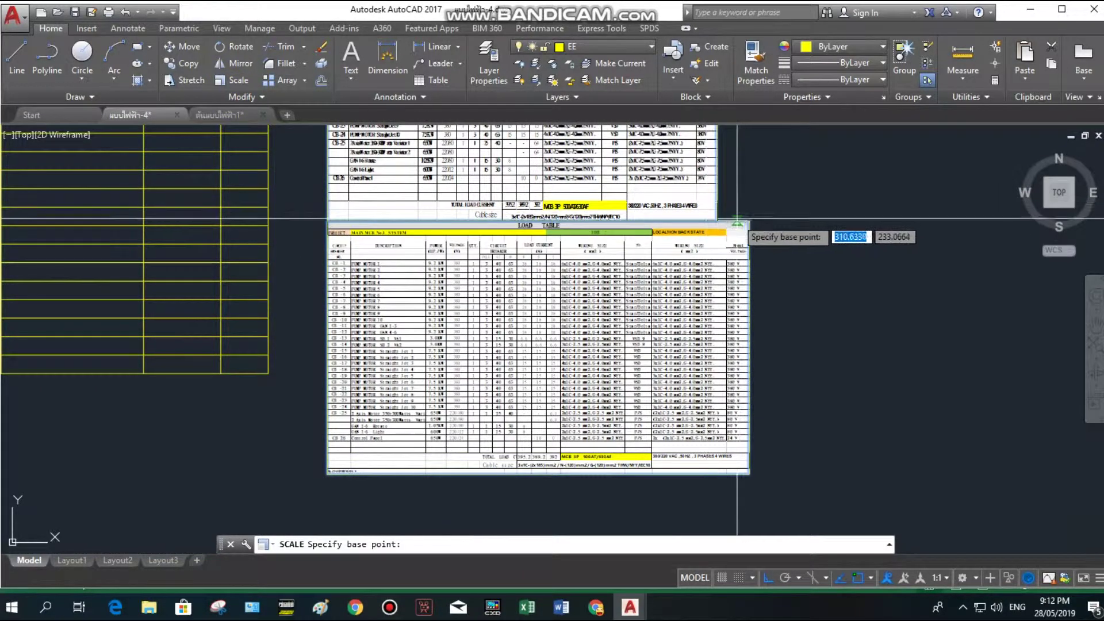
Cancel the pending scale, select the lower pasted load table and try scaling it about its corner.
{"action": "left_click", "coordinate": [717, 220]}
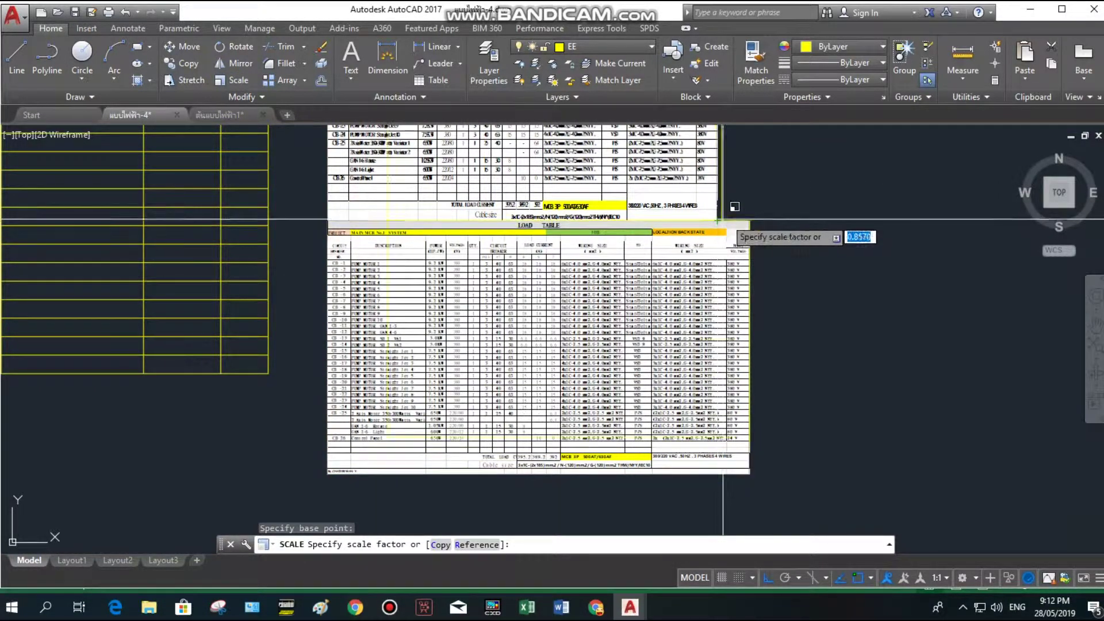
{"action": "key", "text": "Escape"}
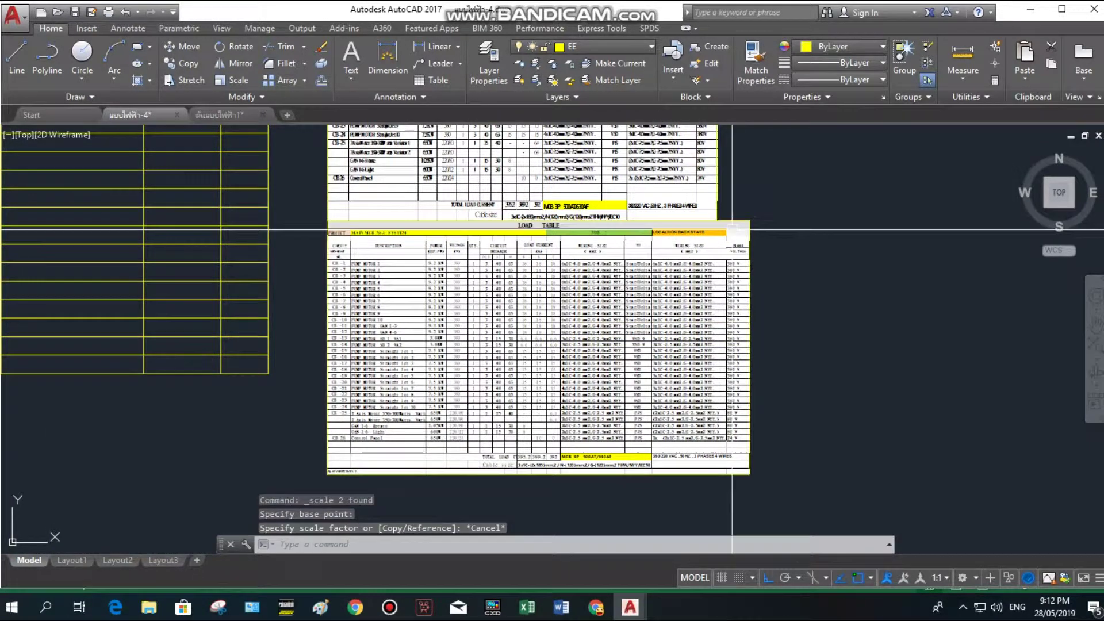
{"action": "left_click", "coordinate": [737, 227]}
{"action": "left_click", "coordinate": [715, 288]}
{"action": "middle_click_drag", "start_coordinate": [800, 521], "coordinate": [732, 433]}
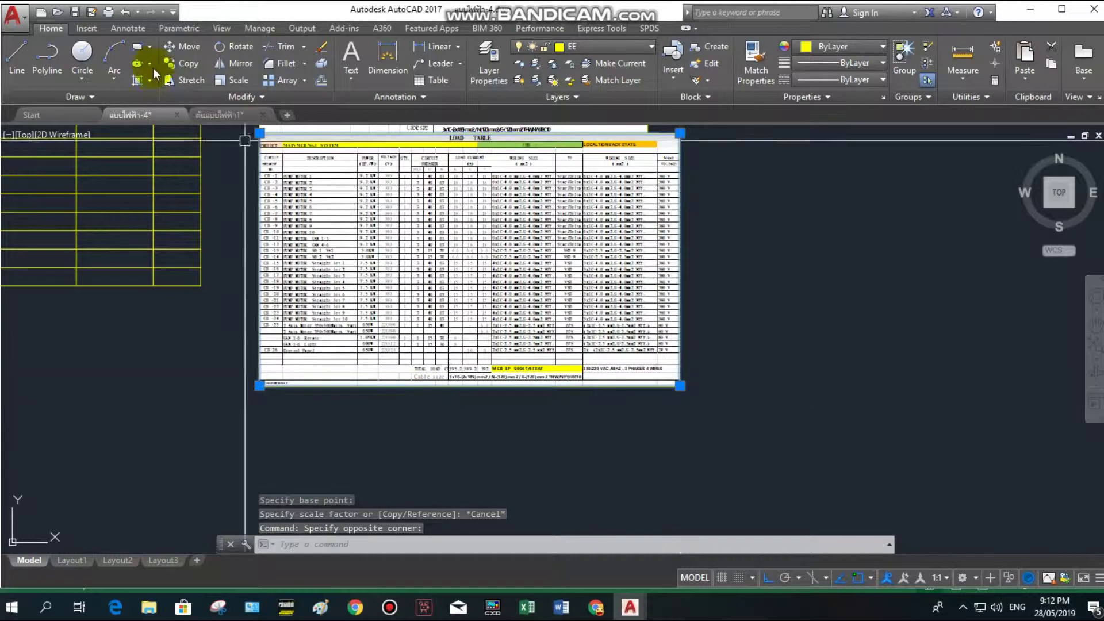
{"action": "left_click", "coordinate": [219, 81]}
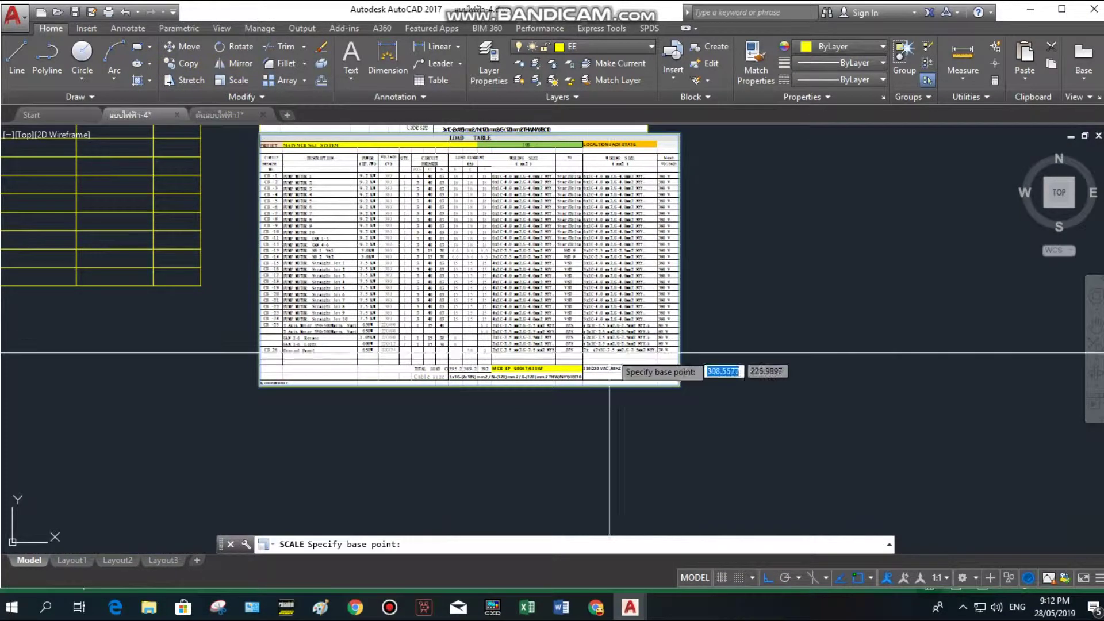
{"action": "left_click", "coordinate": [680, 384]}
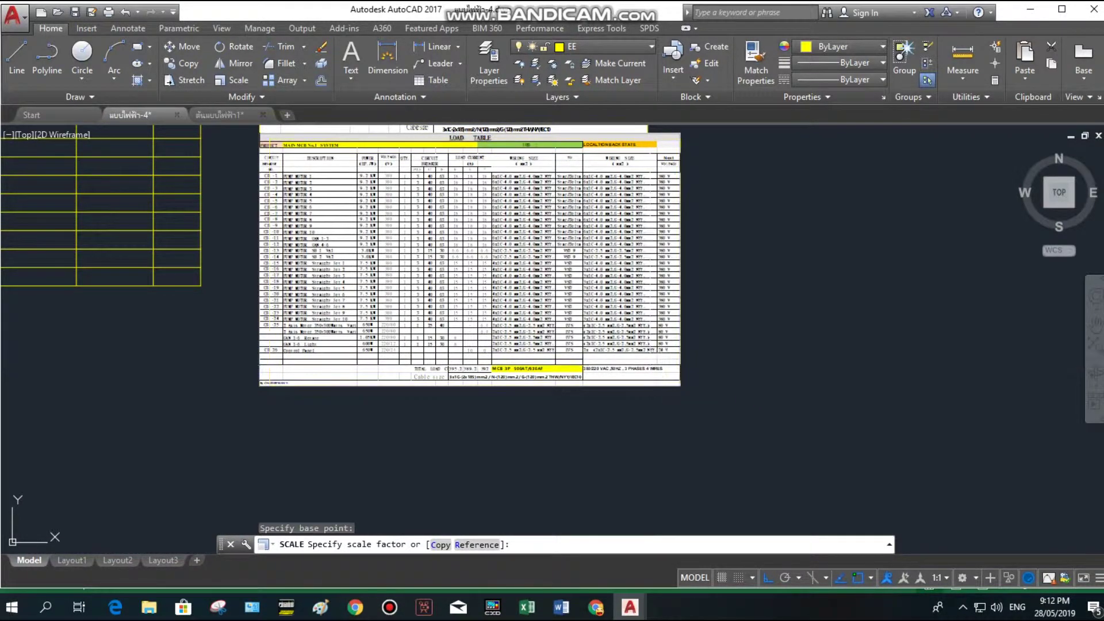
{"action": "left_click", "coordinate": [650, 365]}
{"action": "scroll", "coordinate": [586, 418], "scroll_direction": "down", "scroll_amount": 3}
{"action": "scroll", "coordinate": [467, 281], "scroll_direction": "up", "scroll_amount": 3}
Move the lower load table so it sits flush beneath the upper table.
{"action": "left_click", "coordinate": [467, 281]}
{"action": "left_click", "coordinate": [356, 253]}
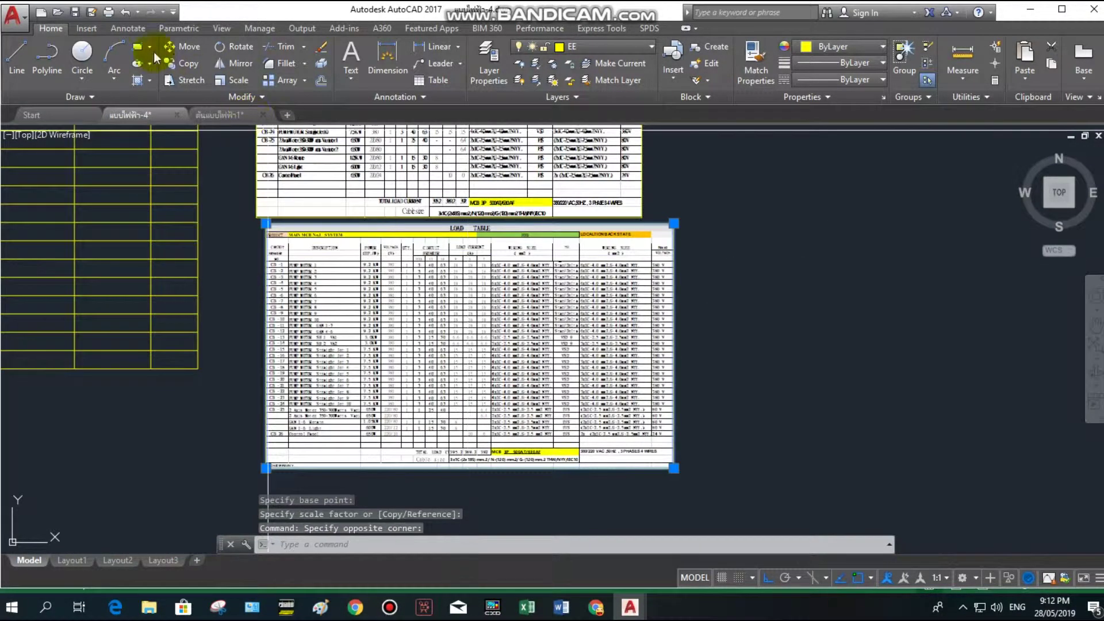
{"action": "left_click", "coordinate": [177, 49]}
{"action": "scroll", "coordinate": [256, 230], "scroll_direction": "up", "scroll_amount": 5}
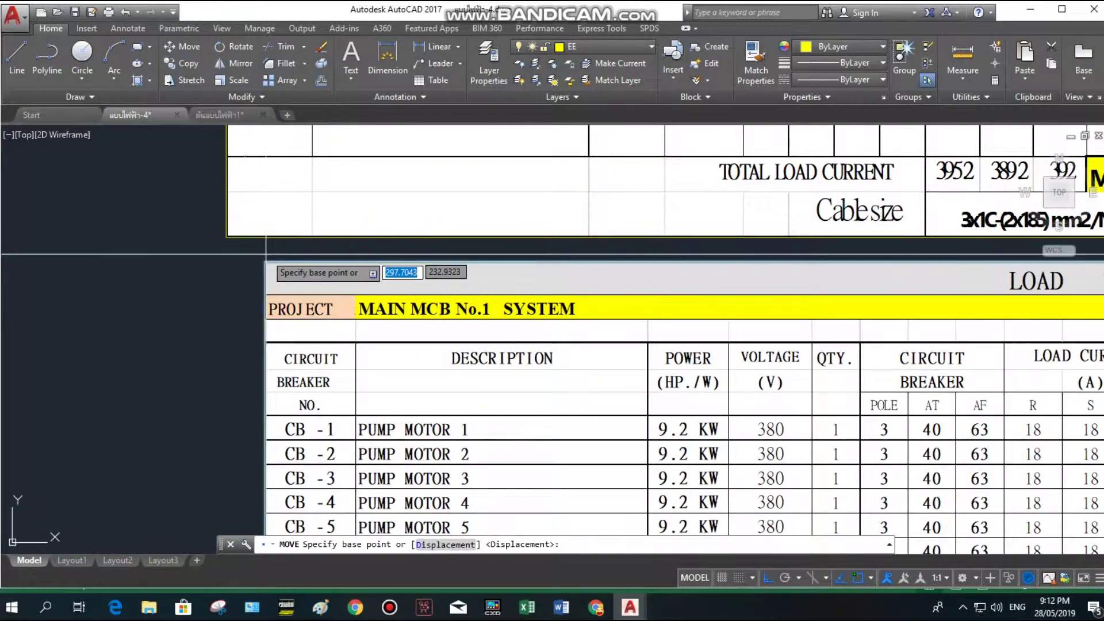
{"action": "left_click", "coordinate": [227, 261]}
{"action": "scroll", "coordinate": [151, 259], "scroll_direction": "down", "scroll_amount": 4}
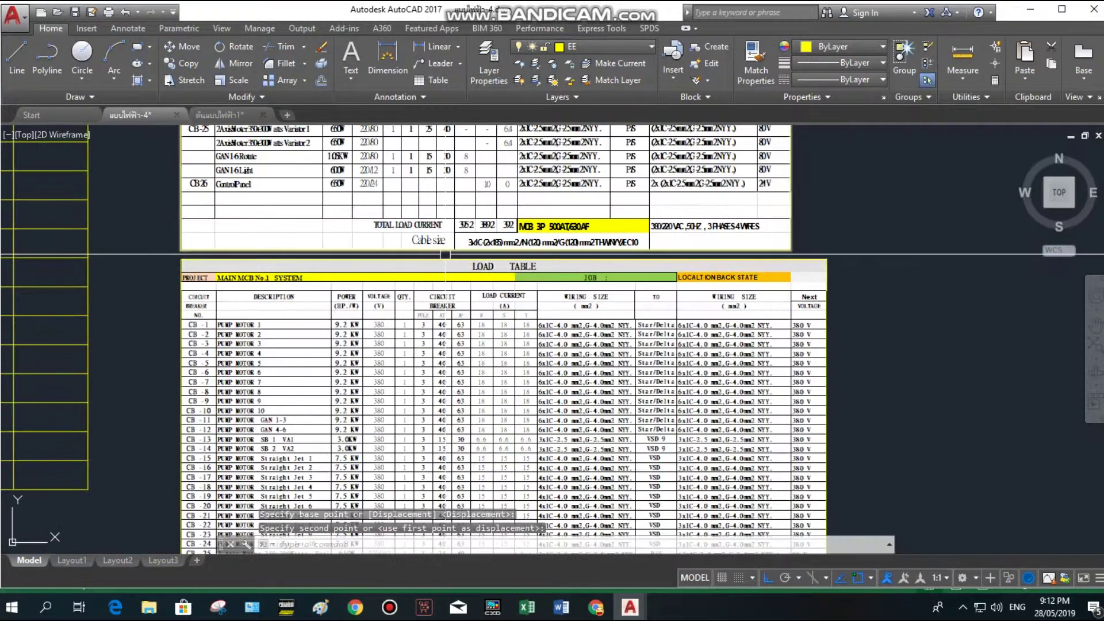
Try a corner grip edit and a shrink of the lower table, then undo them.
{"action": "left_click", "coordinate": [824, 268]}
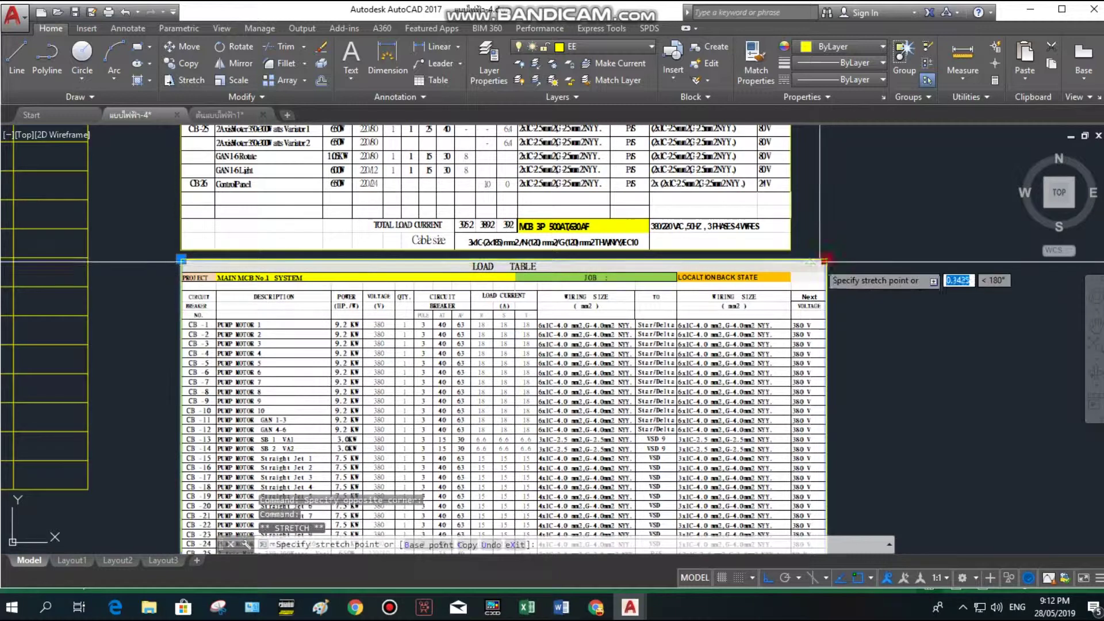
{"action": "left_click", "coordinate": [794, 267]}
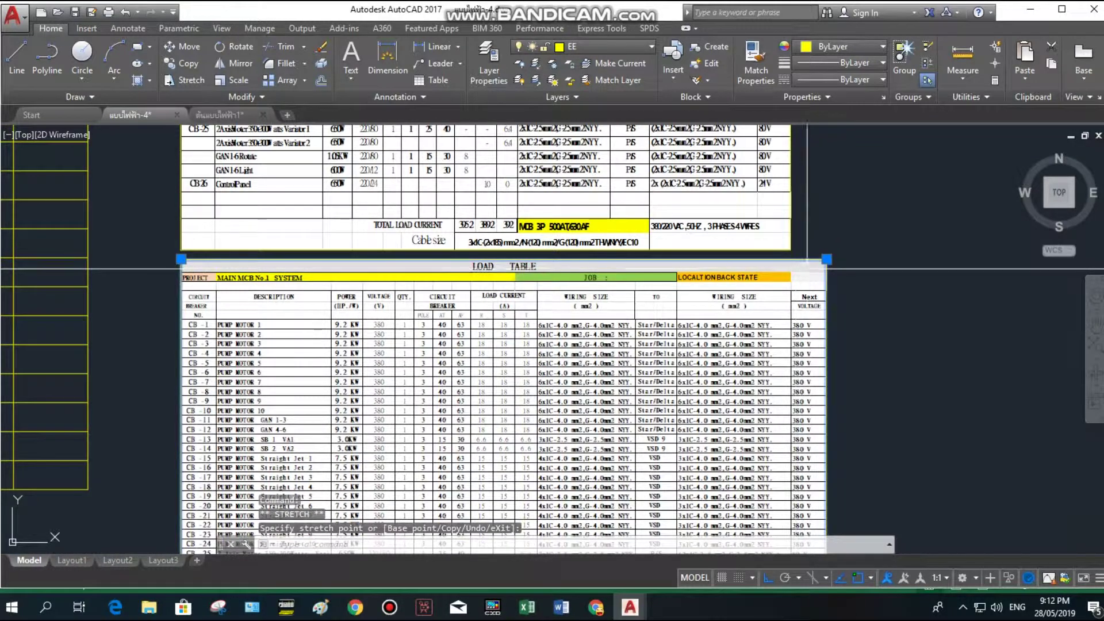
{"action": "left_click", "coordinate": [233, 80]}
{"action": "left_click", "coordinate": [826, 260]}
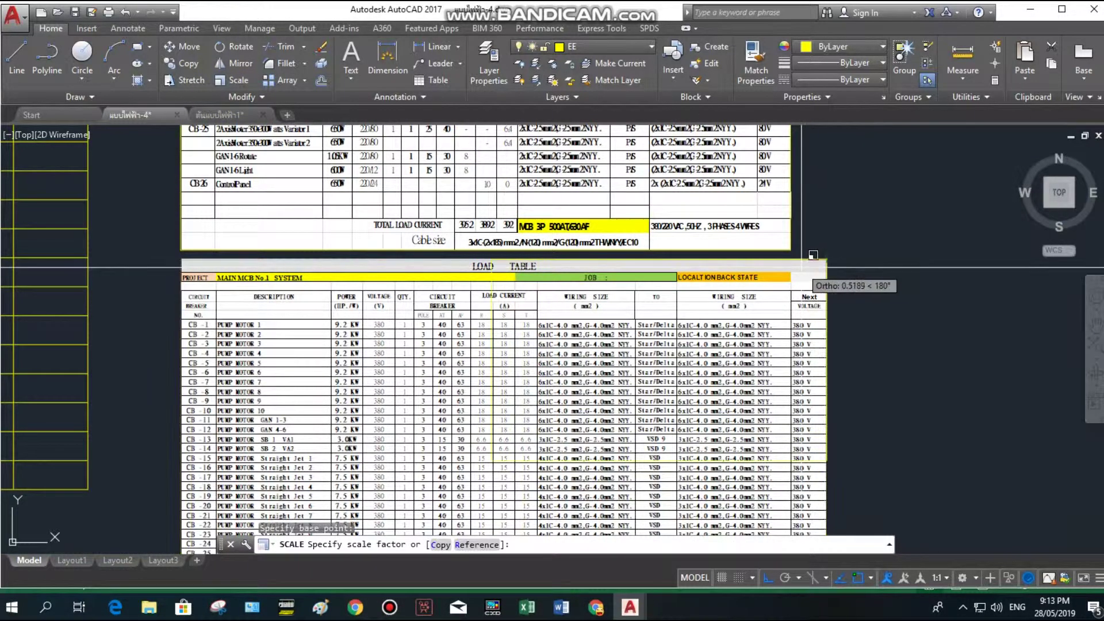
{"action": "left_click", "coordinate": [811, 257]}
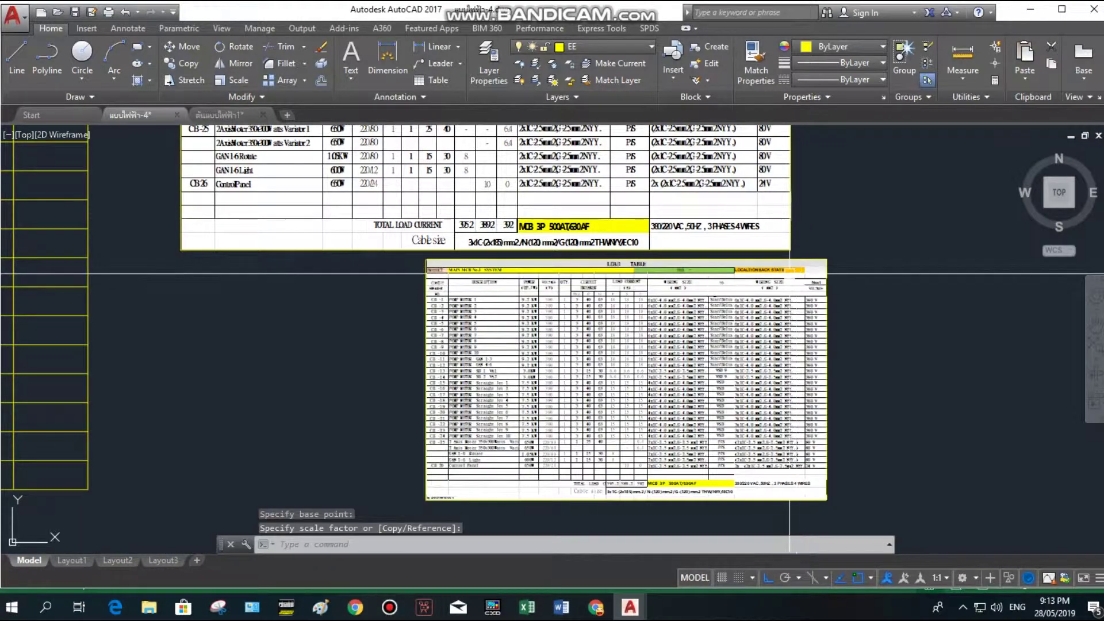
{"action": "key", "text": "ctrl+z"}
{"action": "key", "text": "ctrl+z"}
Pan and zoom to bring both load tables back into view.
{"action": "scroll", "coordinate": [715, 296], "scroll_direction": "down", "scroll_amount": 5}
{"action": "middle_click_drag", "start_coordinate": [715, 295], "coordinate": [636, 322]}
{"action": "scroll", "coordinate": [637, 322], "scroll_direction": "up", "scroll_amount": 5}
{"action": "scroll", "coordinate": [520, 253], "scroll_direction": "down", "scroll_amount": 3}
{"action": "scroll", "coordinate": [520, 254], "scroll_direction": "down", "scroll_amount": 2}
{"action": "middle_click_drag", "start_coordinate": [520, 253], "coordinate": [717, 350]}
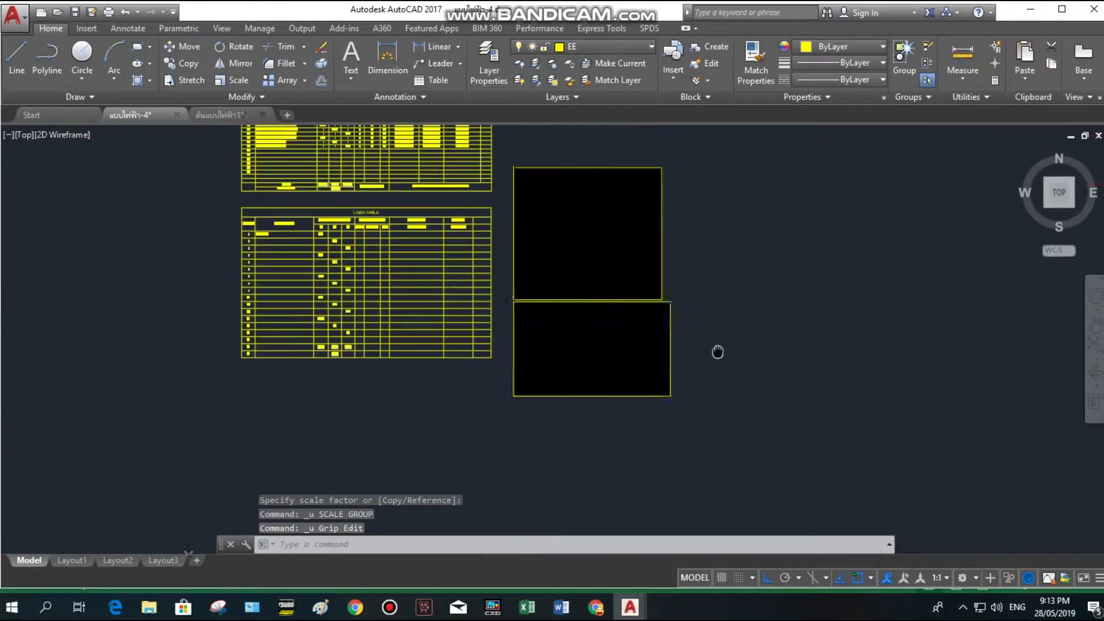
{"action": "mouse_move", "coordinate": [724, 238]}
{"action": "middle_mouse_down"}
{"action": "mouse_move", "coordinate": [572, 311]}
{"action": "mouse_move", "coordinate": [546, 311]}
{"action": "middle_mouse_up"}
{"action": "scroll", "coordinate": [571, 311], "scroll_direction": "up", "scroll_amount": 2}
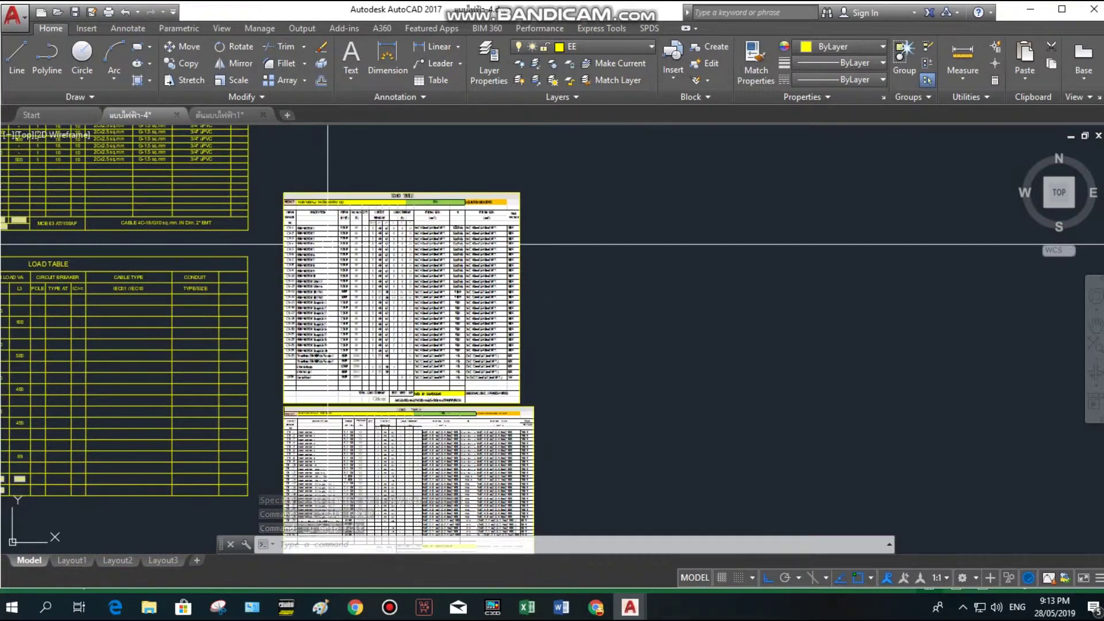
{"action": "scroll", "coordinate": [321, 238], "scroll_direction": "up", "scroll_amount": 2}
{"action": "middle_click_drag", "start_coordinate": [321, 238], "coordinate": [268, 112]}
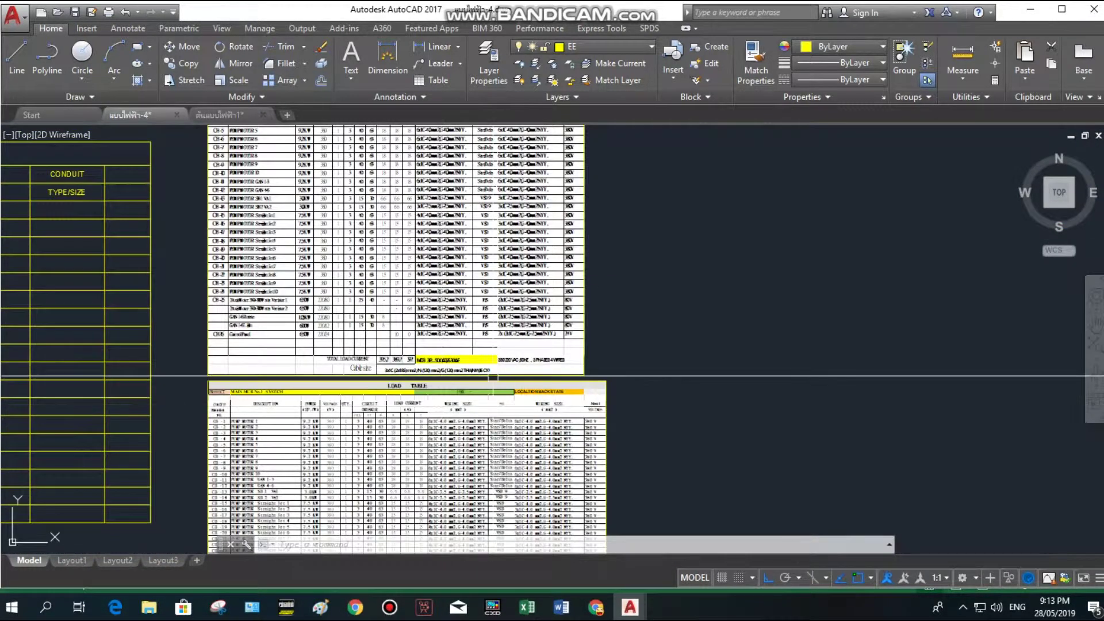
{"action": "left_click", "coordinate": [526, 607]}
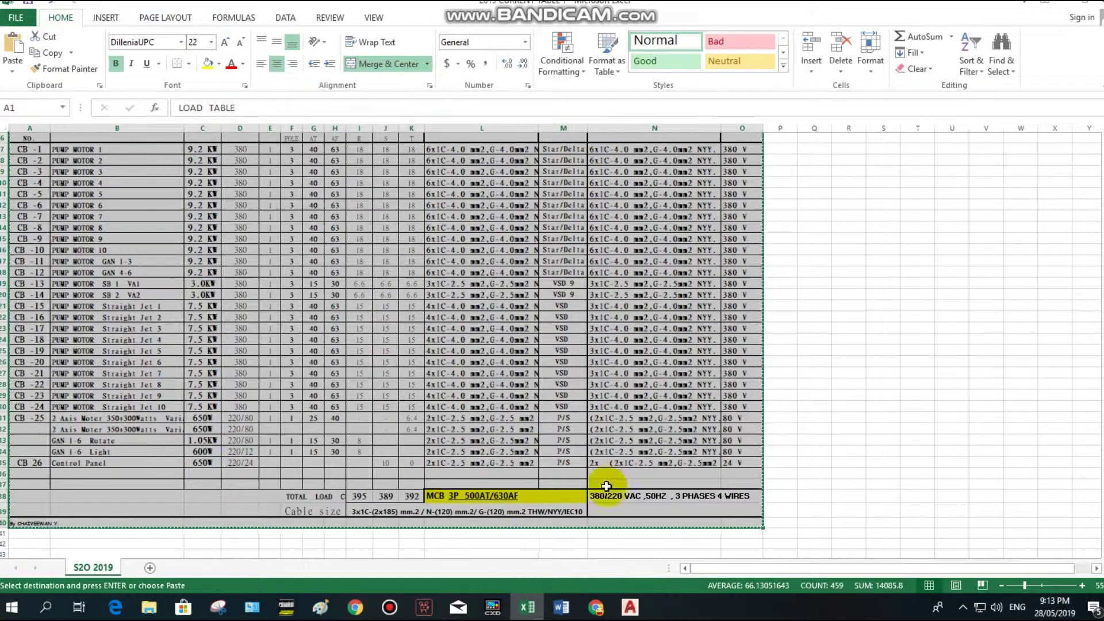
{"action": "key", "text": "Escape"}
{"action": "scroll", "coordinate": [730, 433], "scroll_direction": "up", "scroll_amount": 2}
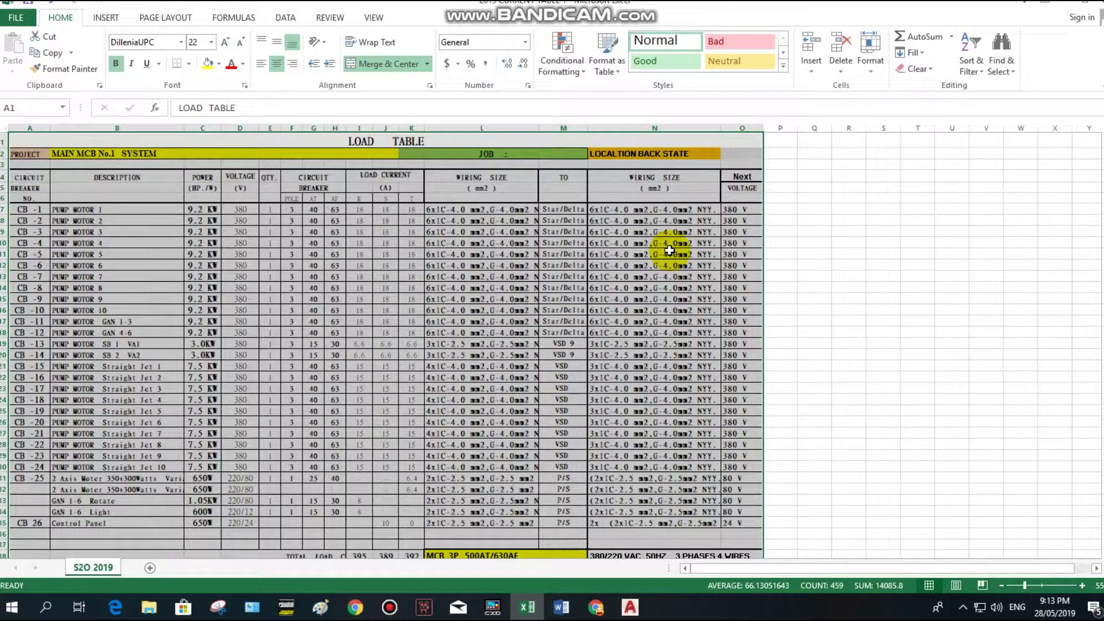
{"action": "double_click", "coordinate": [184, 156]}
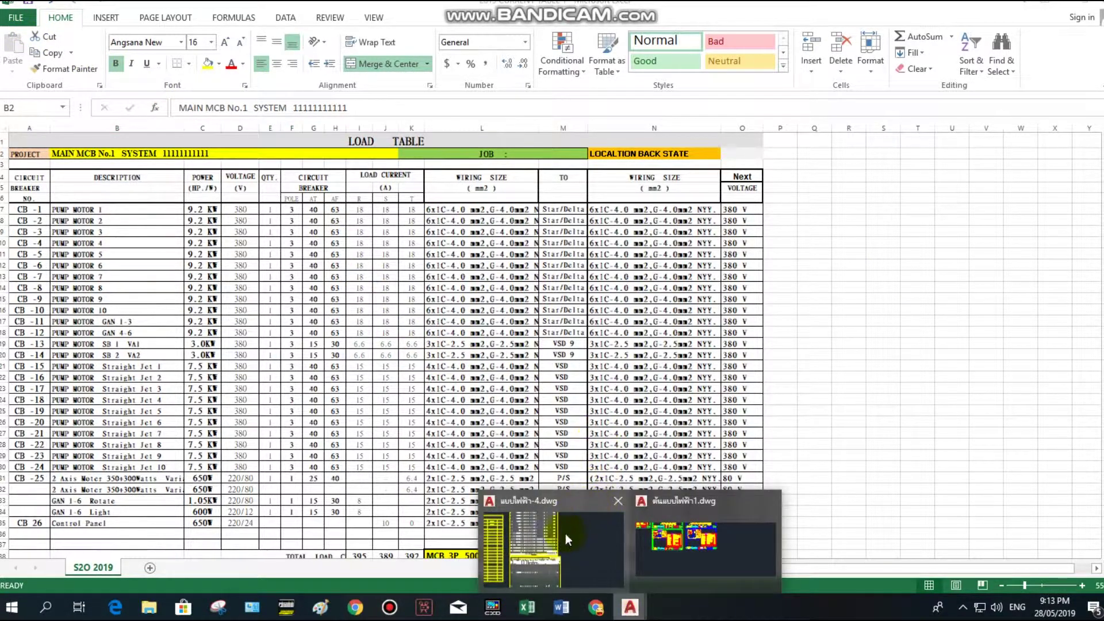
{"action": "mouse_move", "coordinate": [630, 608]}
{"action": "left_click", "coordinate": [564, 533]}
Select the embedded Excel table and inspect it in the Properties palette.
{"action": "scroll", "coordinate": [310, 394], "scroll_direction": "up", "scroll_amount": 3}
{"action": "scroll", "coordinate": [310, 320], "scroll_direction": "down", "scroll_amount": 3}
{"action": "scroll", "coordinate": [311, 320], "scroll_direction": "down", "scroll_amount": 2}
{"action": "scroll", "coordinate": [299, 278], "scroll_direction": "up", "scroll_amount": 4}
{"action": "scroll", "coordinate": [299, 279], "scroll_direction": "down", "scroll_amount": 3}
{"action": "scroll", "coordinate": [286, 346], "scroll_direction": "down", "scroll_amount": 1}
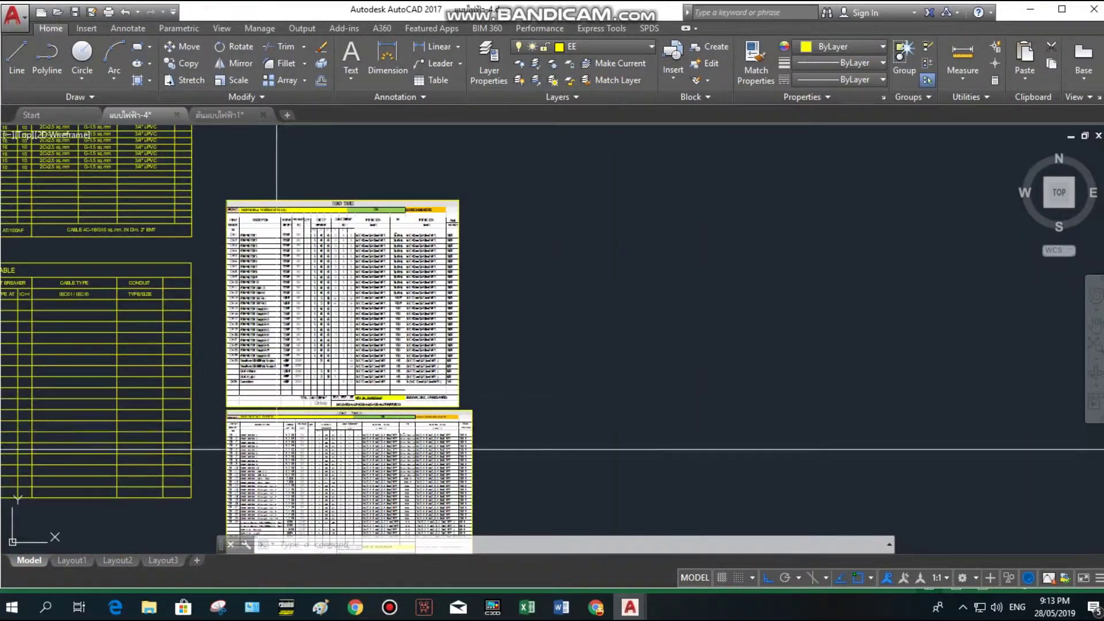
{"action": "scroll", "coordinate": [285, 346], "scroll_direction": "up", "scroll_amount": 4}
{"action": "scroll", "coordinate": [286, 346], "scroll_direction": "up", "scroll_amount": 3}
{"action": "left_click", "coordinate": [286, 345]}
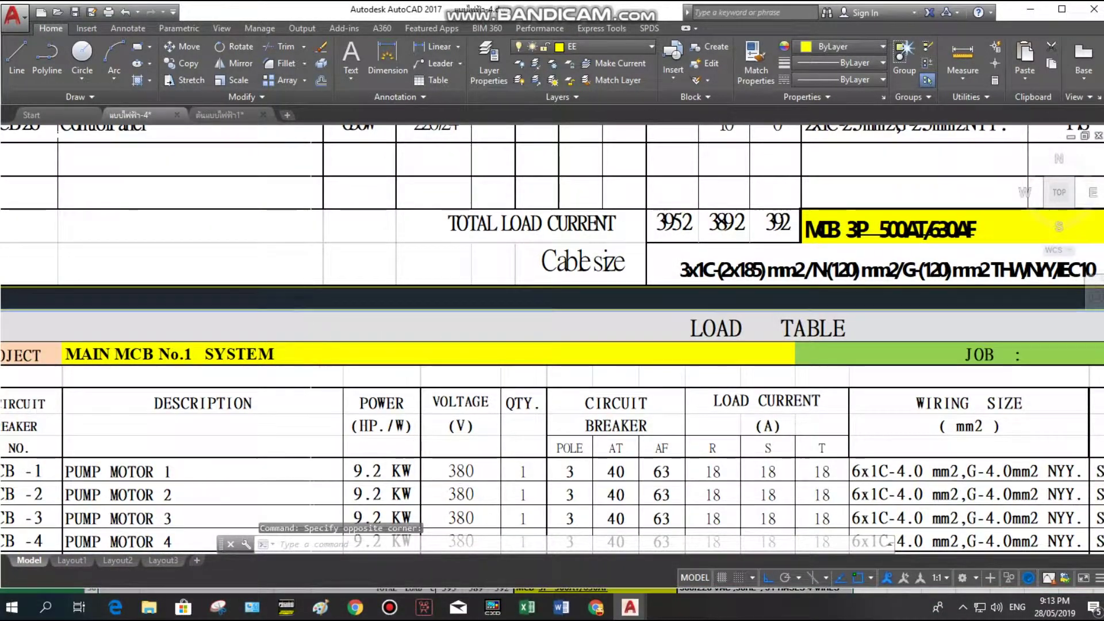
{"action": "left_click", "coordinate": [296, 299]}
{"action": "key", "text": "ctrl+1"}
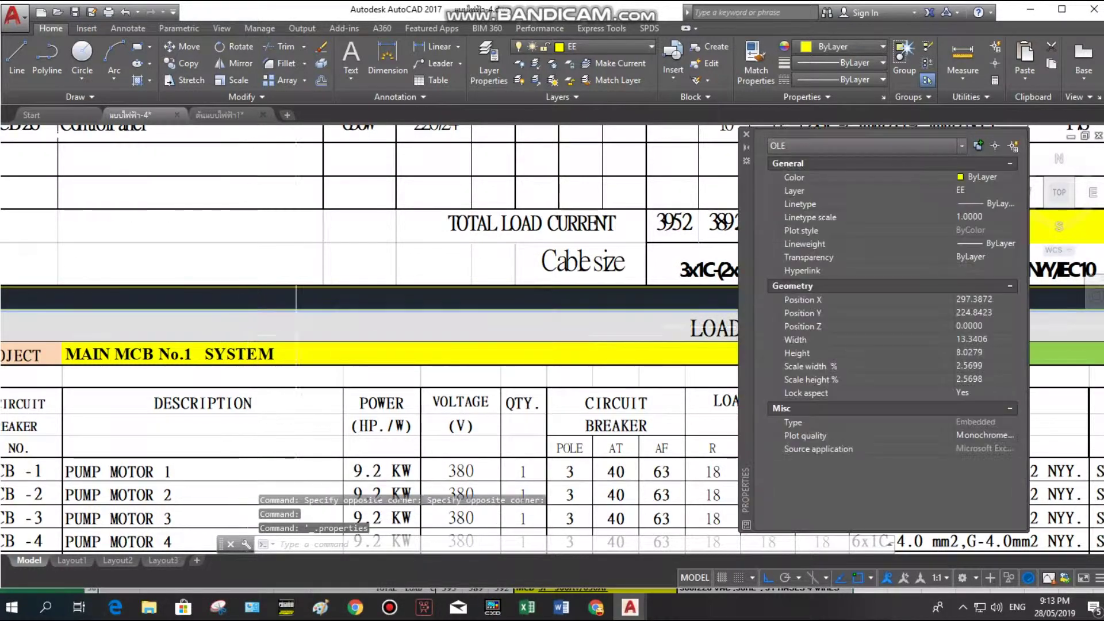
{"action": "left_click", "coordinate": [747, 136]}
Reselect the embedded table, check its right-click menu, and drag it down and right.
{"action": "scroll", "coordinate": [463, 324], "scroll_direction": "down", "scroll_amount": 3}
{"action": "scroll", "coordinate": [463, 324], "scroll_direction": "down", "scroll_amount": 3}
{"action": "scroll", "coordinate": [463, 324], "scroll_direction": "up", "scroll_amount": 4}
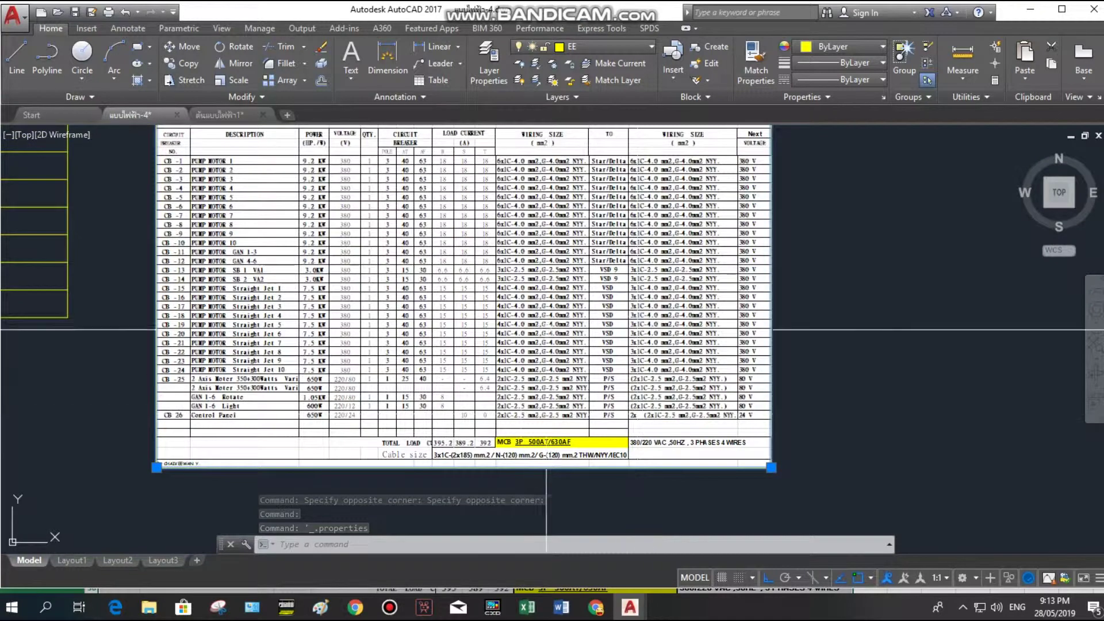
{"action": "left_click", "coordinate": [501, 372]}
{"action": "key", "text": "Escape"}
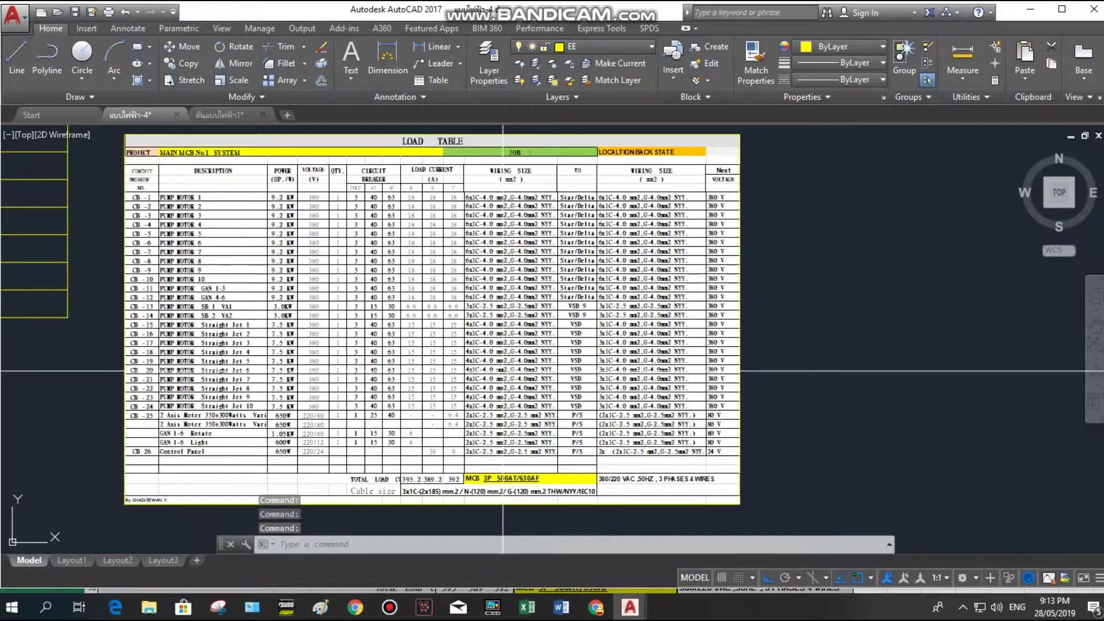
{"action": "left_click", "coordinate": [166, 140]}
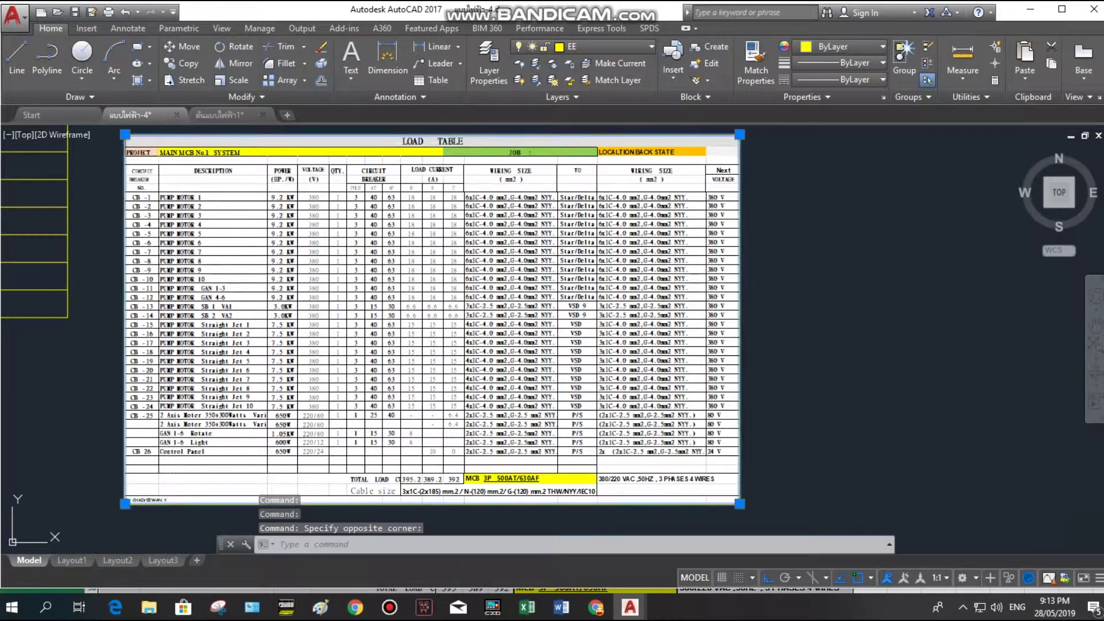
{"action": "right_click", "coordinate": [171, 143]}
{"action": "key", "text": "Escape"}
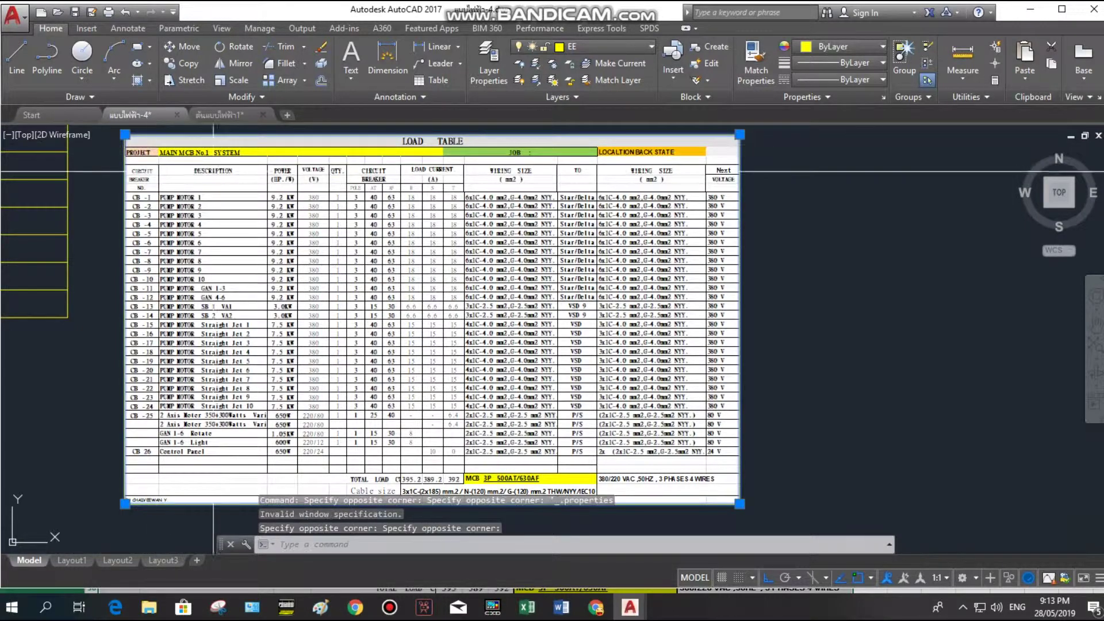
{"action": "left_click_drag", "start_coordinate": [213, 170], "coordinate": [482, 325]}
Delete the lower pasted load table and the remaining white table image.
{"action": "scroll", "coordinate": [540, 279], "scroll_direction": "down", "scroll_amount": 3}
{"action": "scroll", "coordinate": [444, 302], "scroll_direction": "down", "scroll_amount": 5}
{"action": "scroll", "coordinate": [443, 314], "scroll_direction": "up", "scroll_amount": 6}
{"action": "left_click", "coordinate": [444, 312]}
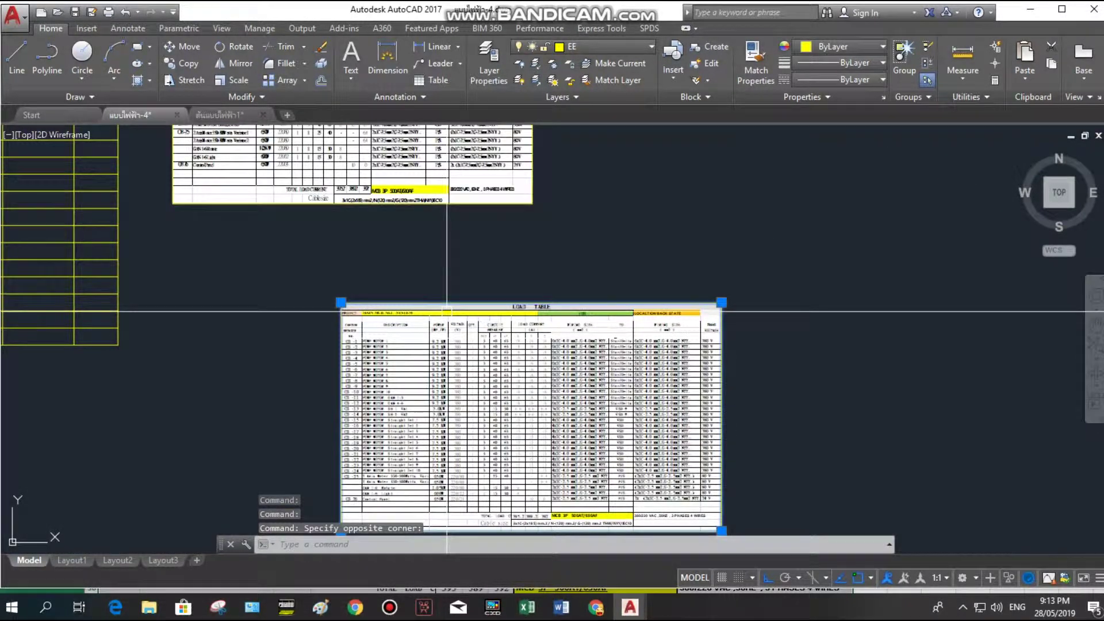
{"action": "key", "text": "Delete"}
{"action": "scroll", "coordinate": [300, 311], "scroll_direction": "down", "scroll_amount": 3}
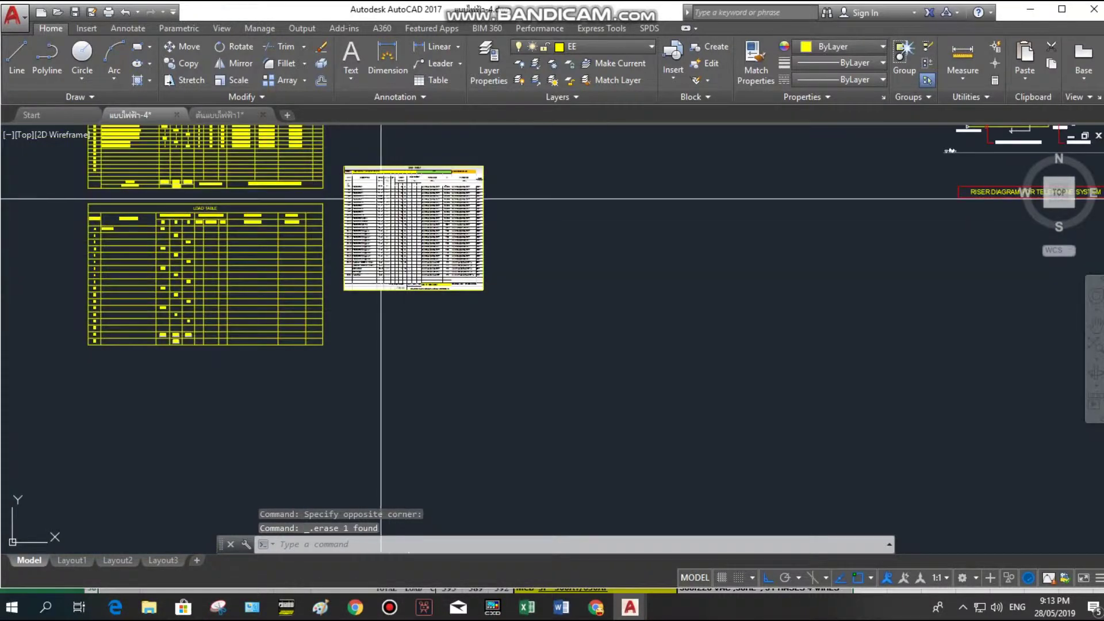
{"action": "left_click", "coordinate": [393, 169]}
{"action": "key", "text": "Delete"}
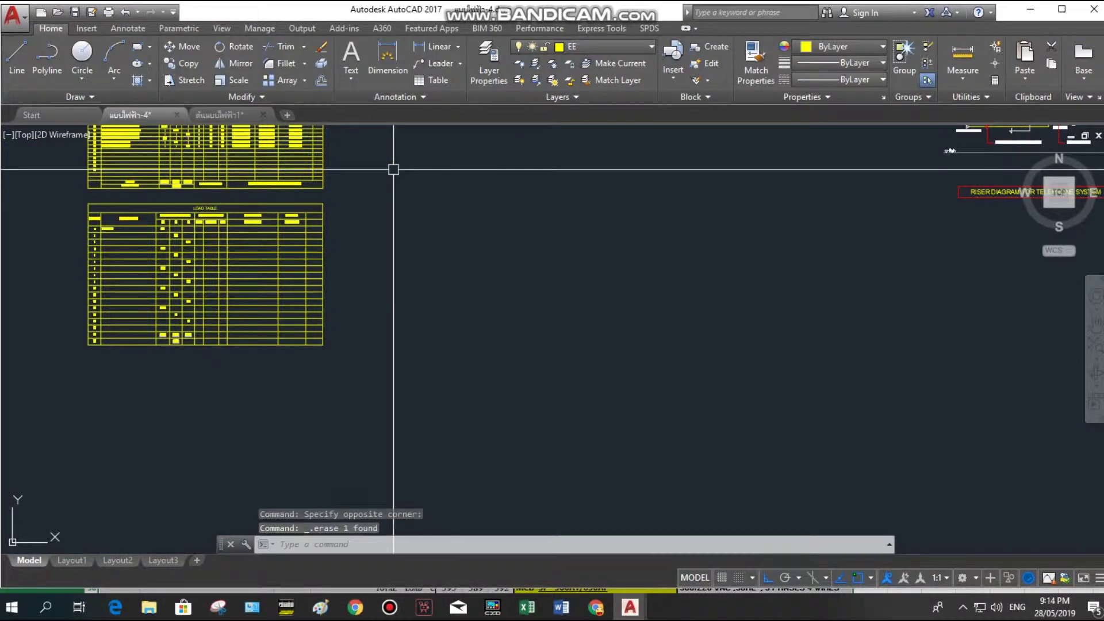
{"action": "left_click", "coordinate": [524, 610]}
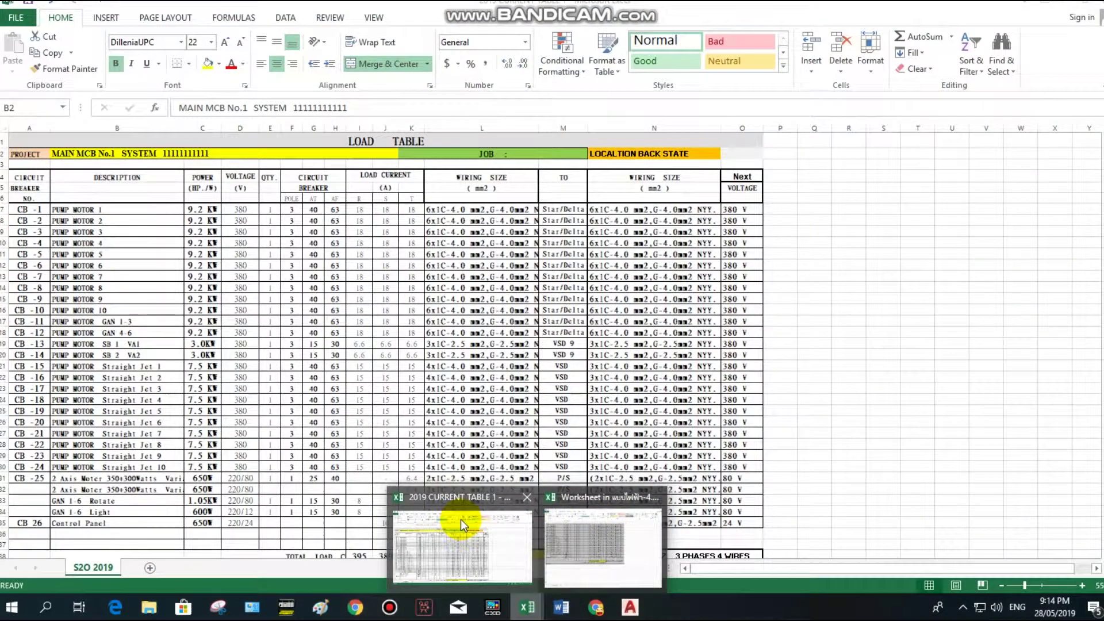
Copy the LOAD TABLE range A1:O40 from the load-sheet workbook and return to AutoCAD.
{"action": "left_click", "coordinate": [461, 520]}
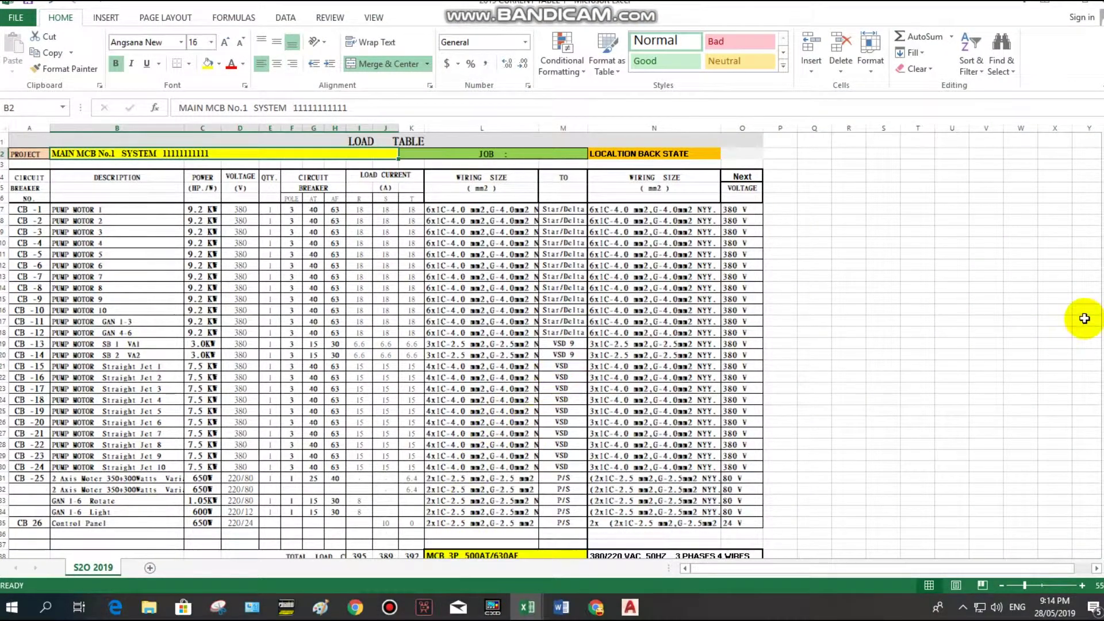
{"action": "left_click", "coordinate": [392, 239]}
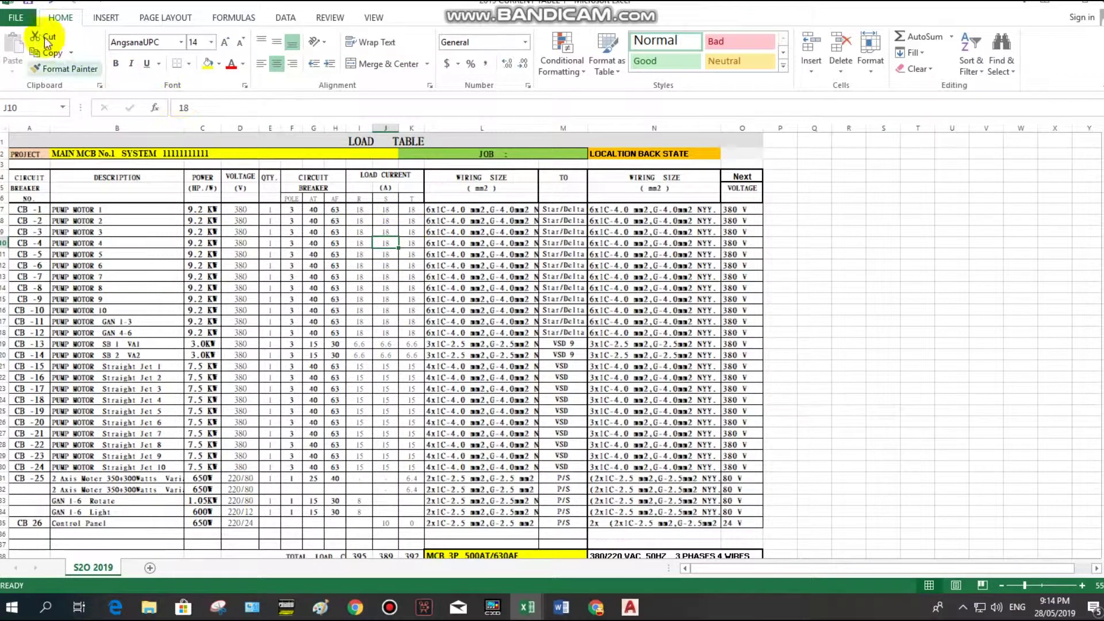
{"action": "scroll", "coordinate": [655, 408], "scroll_direction": "down", "scroll_amount": 1}
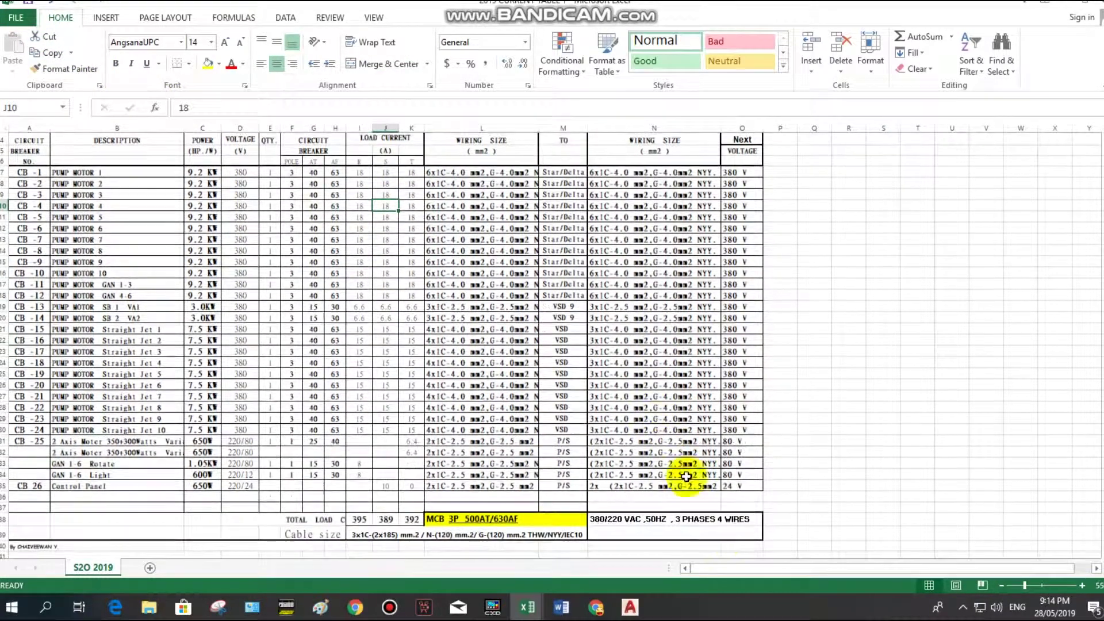
{"action": "left_click_drag", "start_coordinate": [759, 549], "coordinate": [17, 138]}
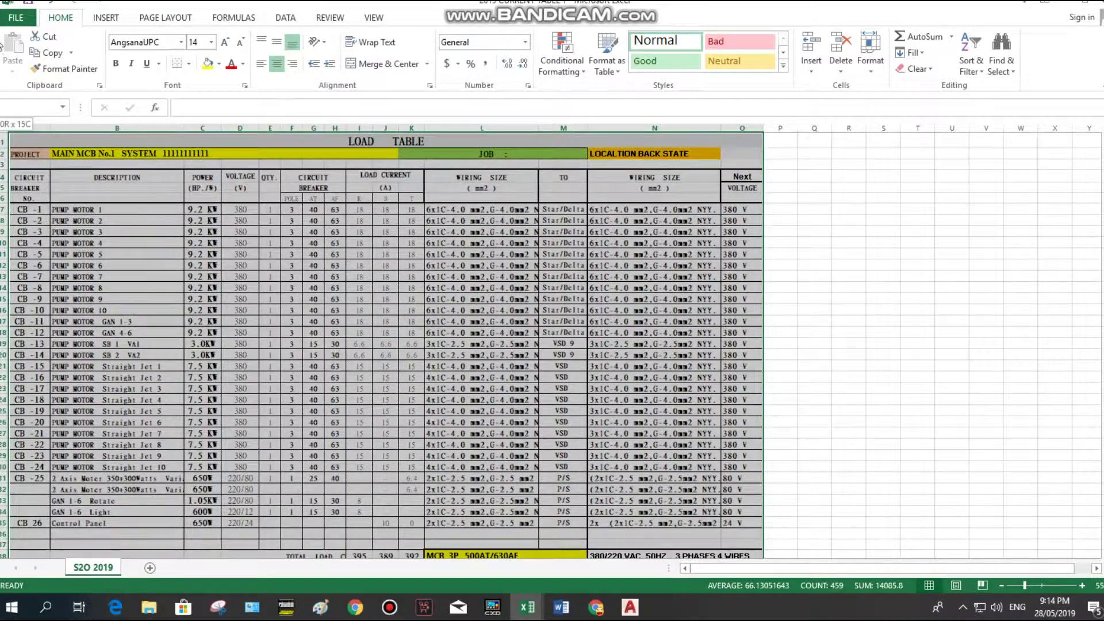
{"action": "left_click_drag", "start_coordinate": [2, 46], "coordinate": [23, 128]}
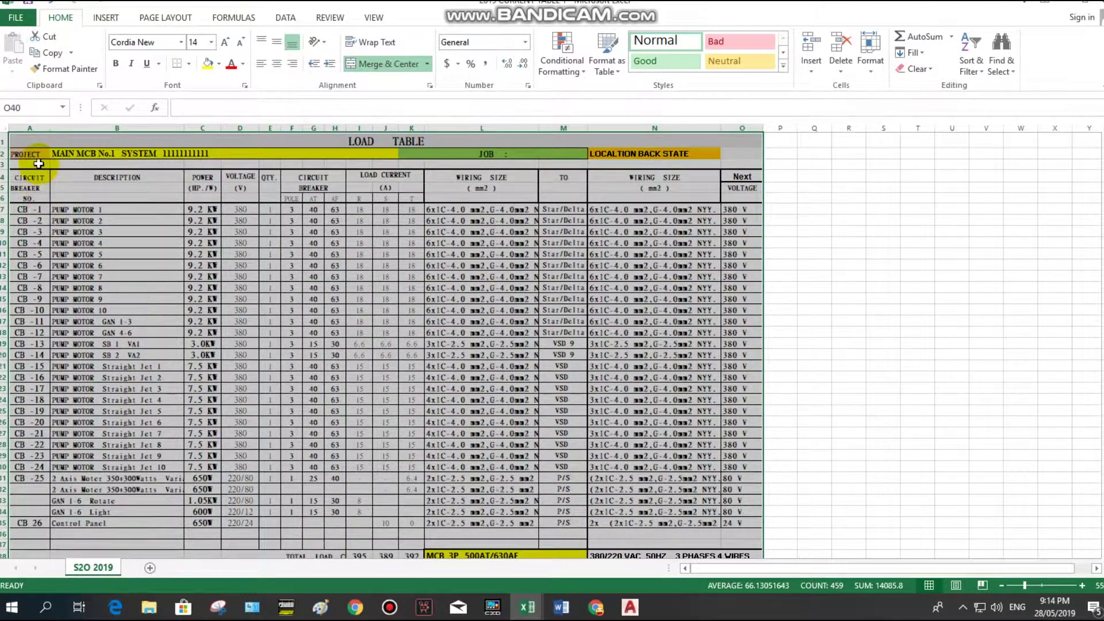
{"action": "key", "text": "ctrl+c"}
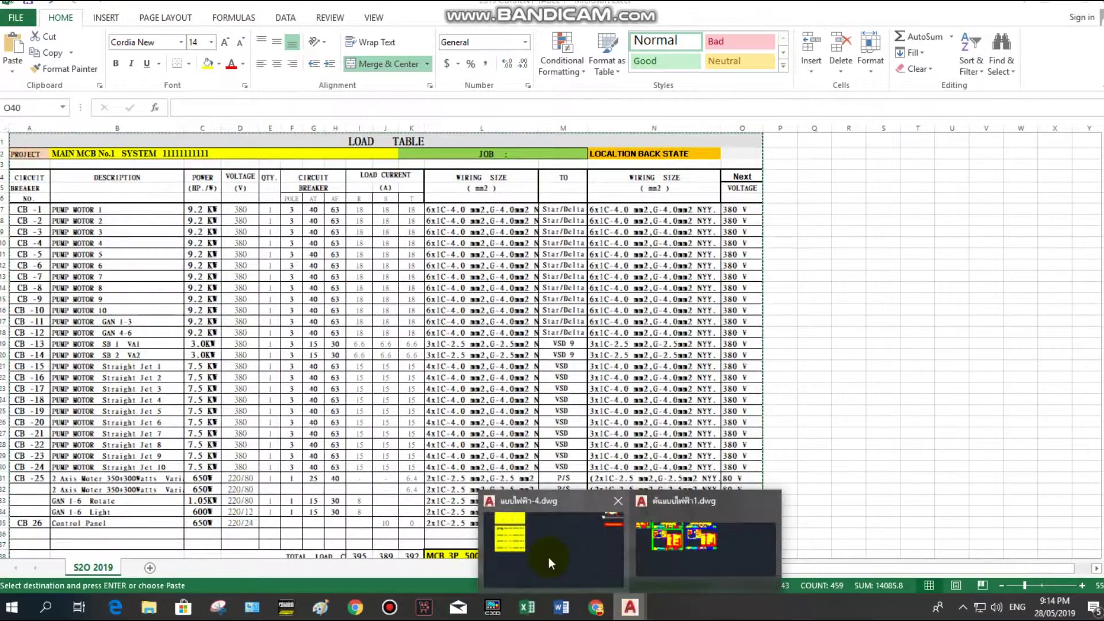
{"action": "mouse_move", "coordinate": [629, 607]}
{"action": "left_click", "coordinate": [550, 555]}
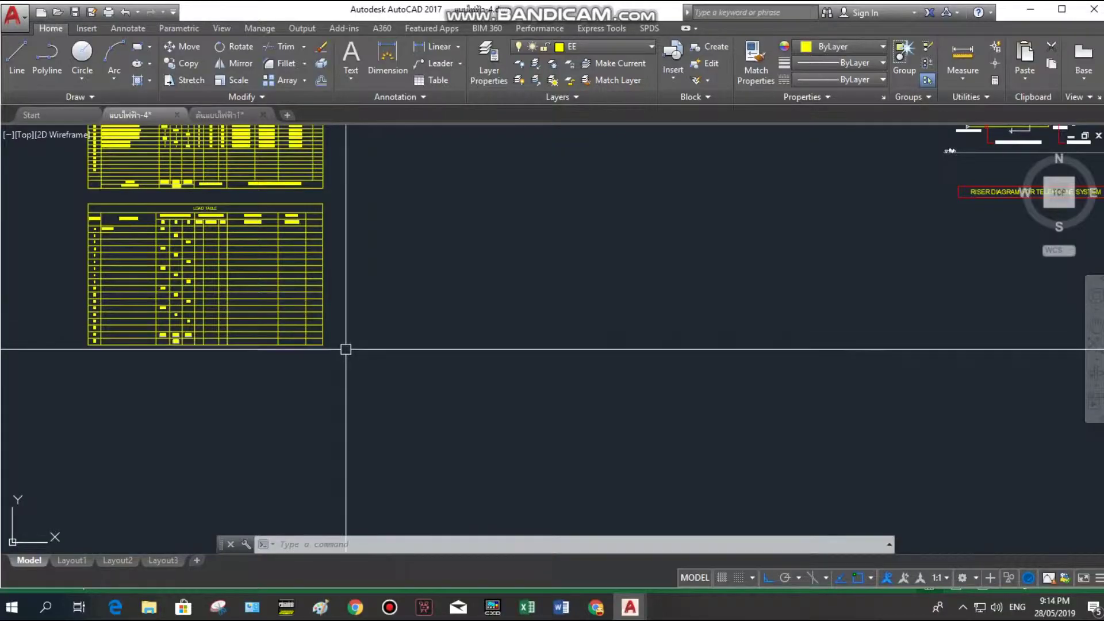
Paste the copied Excel table into the drawing and scale it by 0.1.
{"action": "key", "text": "ctrl+v"}
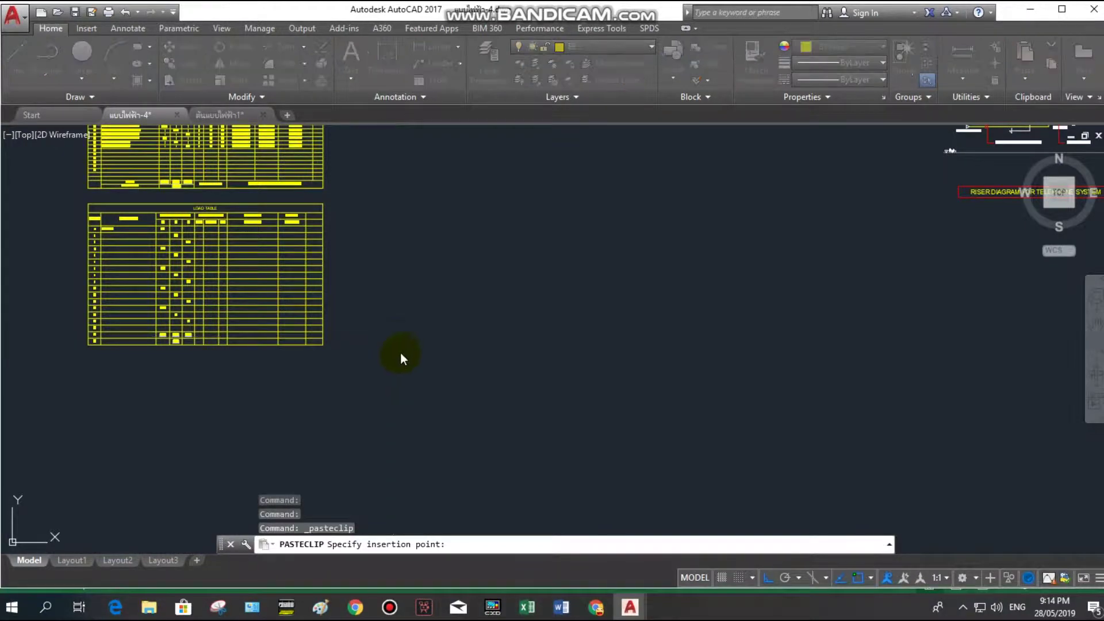
{"action": "left_click", "coordinate": [405, 331]}
{"action": "left_click", "coordinate": [589, 351]}
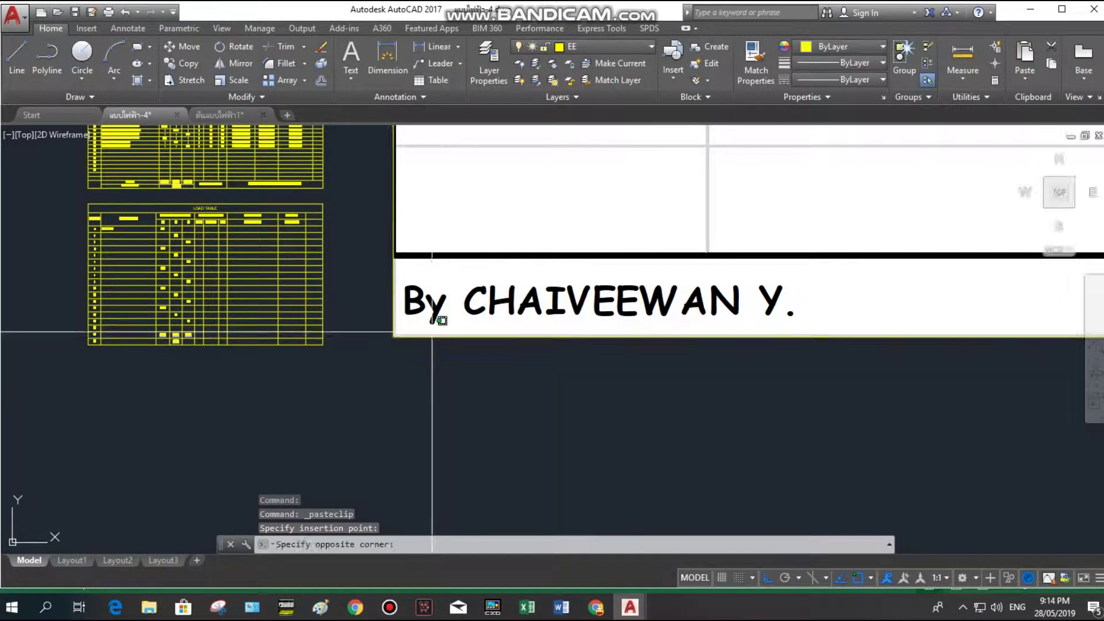
{"action": "left_click_drag", "start_coordinate": [589, 352], "coordinate": [258, 126]}
{"action": "left_click", "coordinate": [364, 305]}
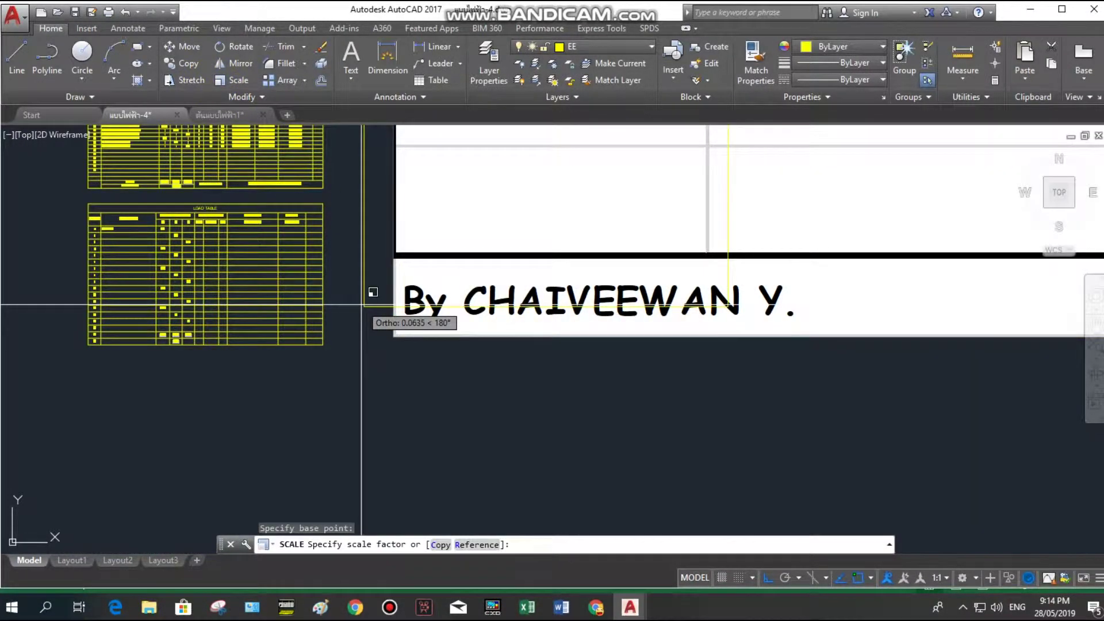
{"action": "type", "text": "0.1"}
{"action": "key", "text": "Return"}
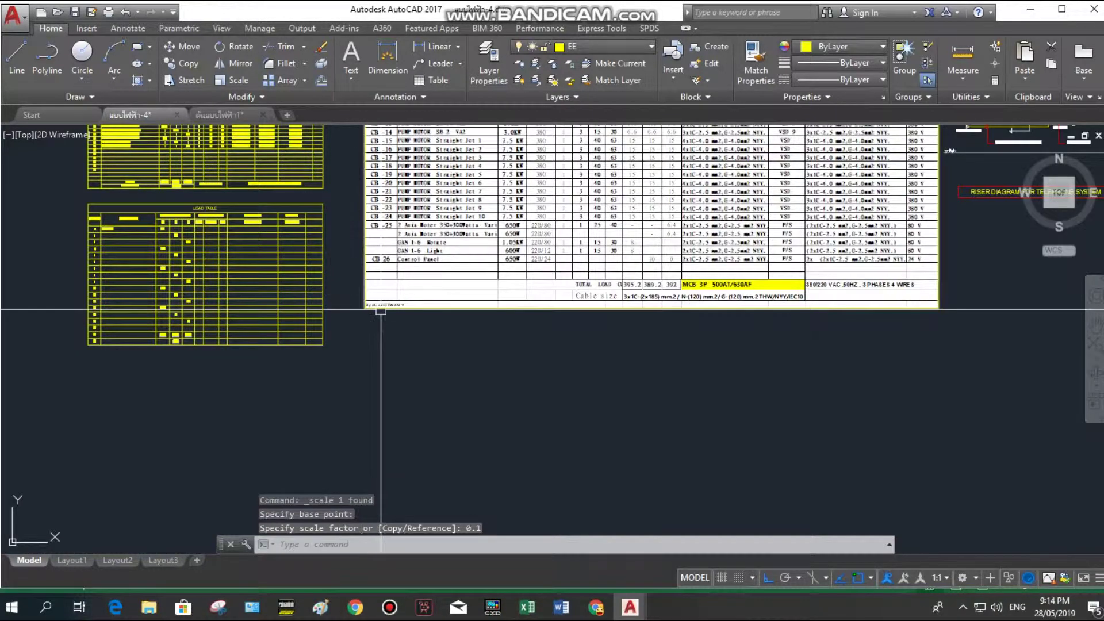
Scale the table by 0.1 again, then enlarge it by a factor of 3.
{"action": "left_click", "coordinate": [233, 79]}
{"action": "left_click", "coordinate": [362, 308]}
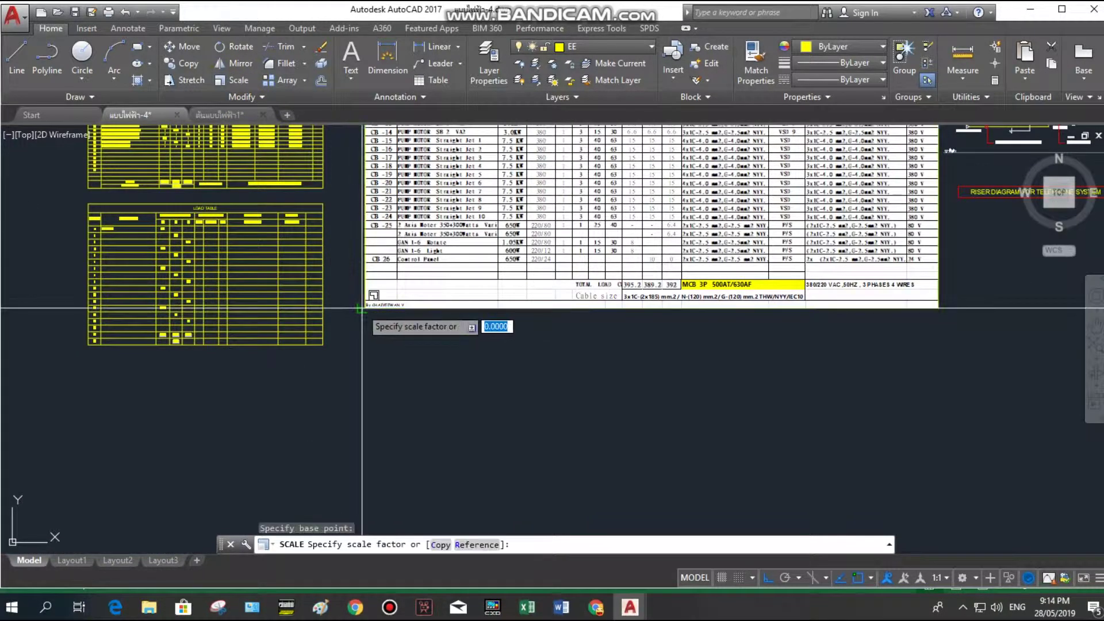
{"action": "type", "text": "0.1"}
{"action": "key", "text": "Return"}
{"action": "left_click_drag", "start_coordinate": [362, 314], "coordinate": [395, 267]}
{"action": "left_click", "coordinate": [233, 80]}
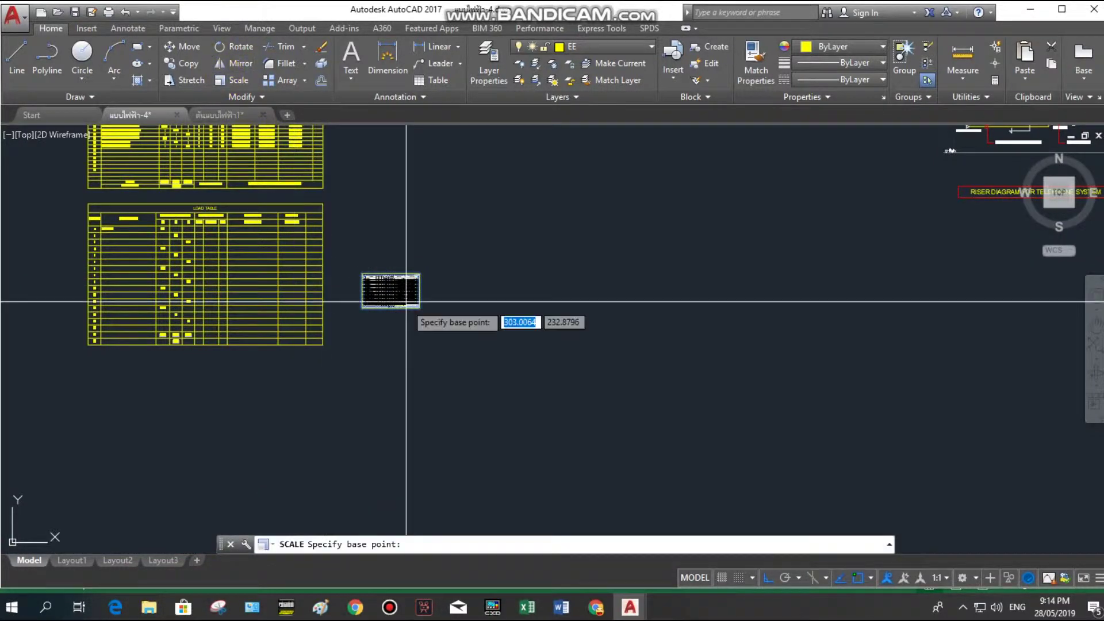
{"action": "scroll", "coordinate": [337, 296], "scroll_direction": "up", "scroll_amount": 2}
{"action": "scroll", "coordinate": [316, 281], "scroll_direction": "up", "scroll_amount": 2}
{"action": "type", "text": "3"}
{"action": "key", "text": "Return"}
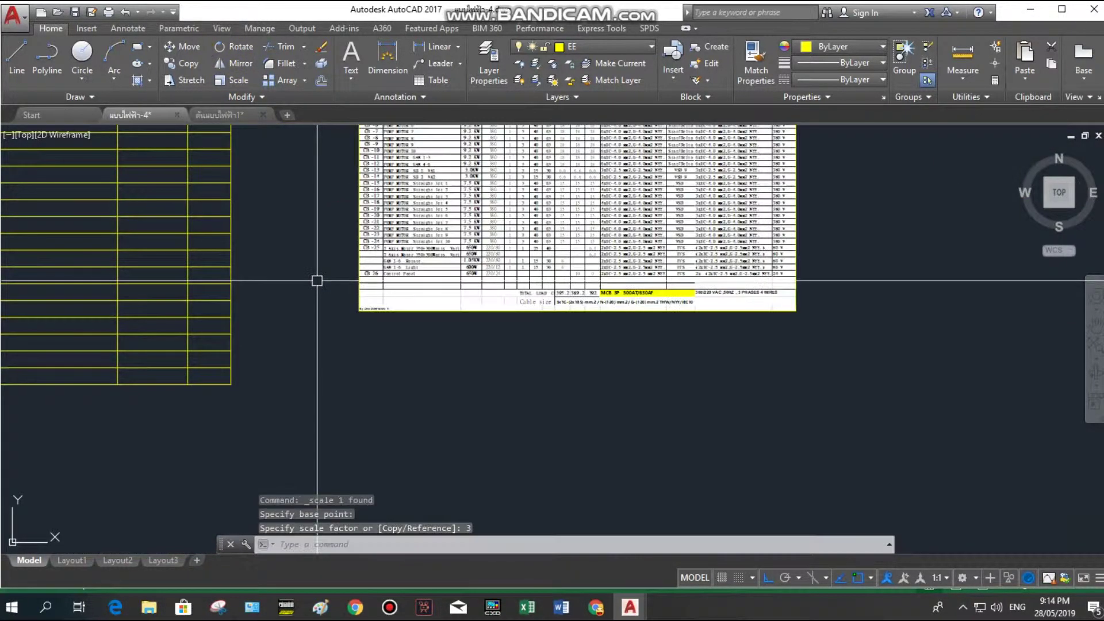
Select the resized load table and zoom around to inspect its placement.
{"action": "scroll", "coordinate": [329, 363], "scroll_direction": "down", "scroll_amount": 4}
{"action": "scroll", "coordinate": [404, 366], "scroll_direction": "up", "scroll_amount": 2}
{"action": "left_click_drag", "start_coordinate": [404, 366], "coordinate": [364, 365]}
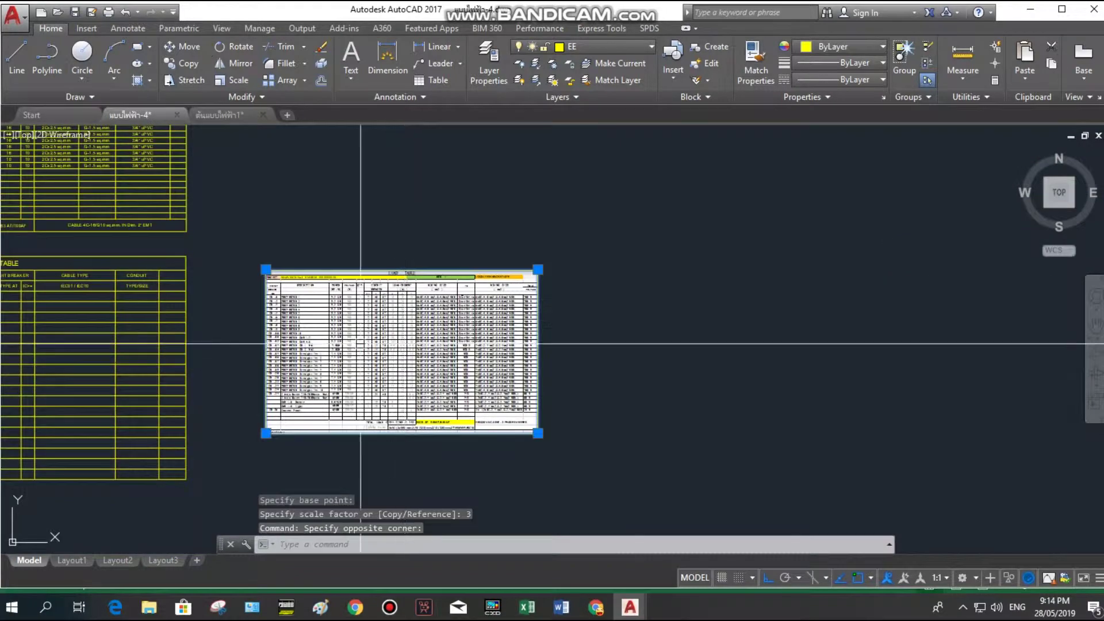
{"action": "scroll", "coordinate": [391, 333], "scroll_direction": "up", "scroll_amount": 4}
{"action": "scroll", "coordinate": [446, 386], "scroll_direction": "up", "scroll_amount": 3}
{"action": "scroll", "coordinate": [307, 292], "scroll_direction": "up", "scroll_amount": 5}
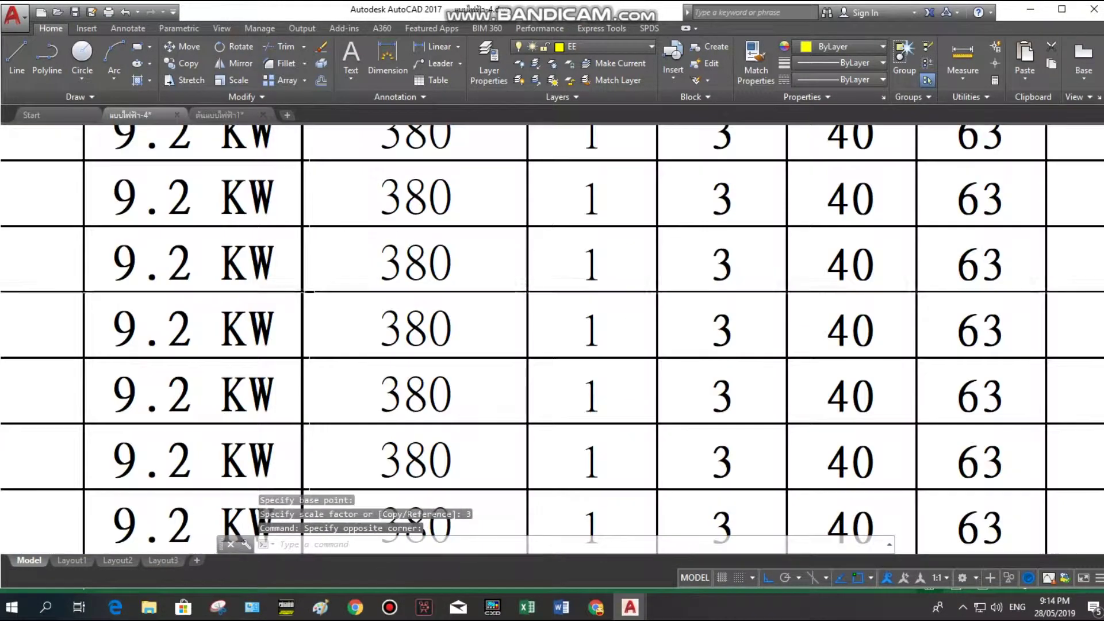
{"action": "scroll", "coordinate": [368, 259], "scroll_direction": "down", "scroll_amount": 4}
{"action": "scroll", "coordinate": [368, 259], "scroll_direction": "down", "scroll_amount": 3}
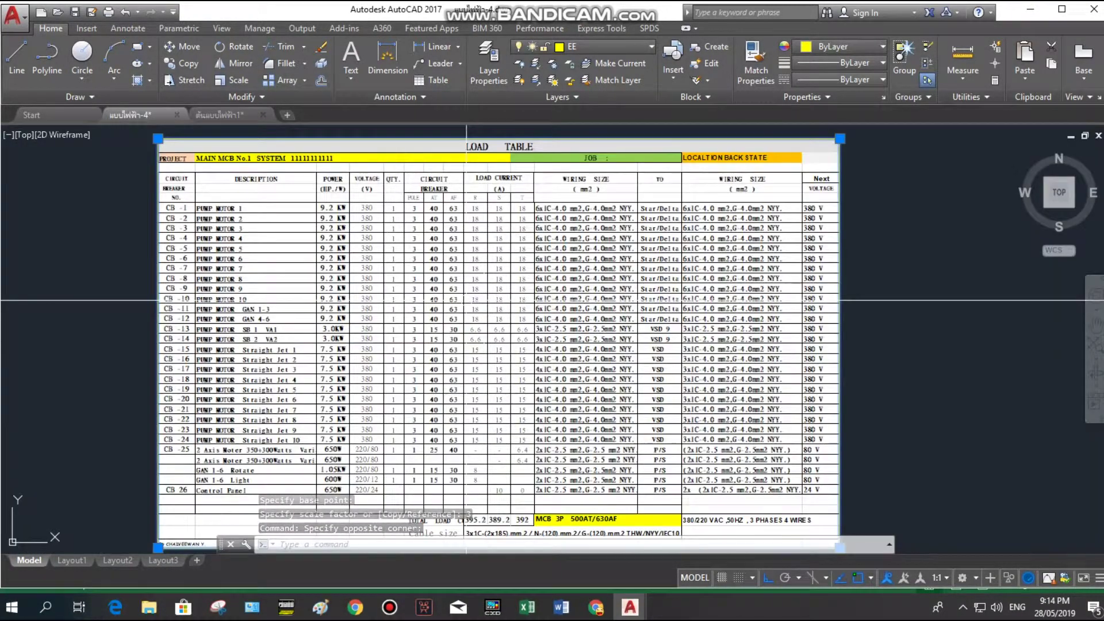
{"action": "scroll", "coordinate": [367, 260], "scroll_direction": "down", "scroll_amount": 2}
{"action": "scroll", "coordinate": [422, 328], "scroll_direction": "down", "scroll_amount": 4}
{"action": "scroll", "coordinate": [423, 325], "scroll_direction": "down", "scroll_amount": 4}
{"action": "scroll", "coordinate": [382, 254], "scroll_direction": "up", "scroll_amount": 4}
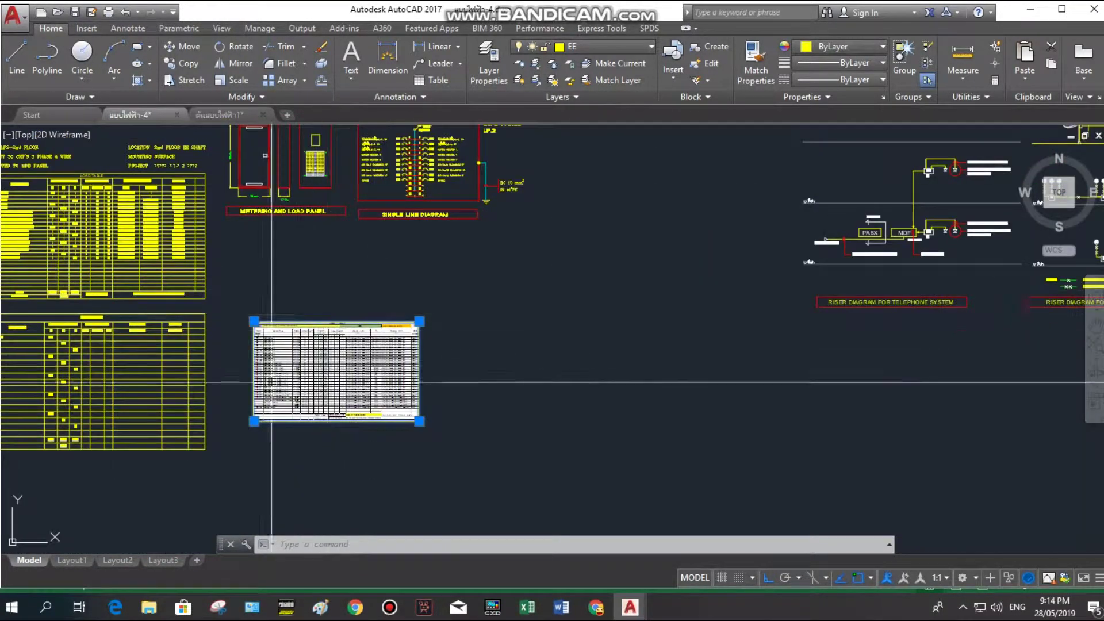
Scale the pasted load table by 2 and move it further left.
{"action": "left_click", "coordinate": [241, 90]}
{"action": "left_click", "coordinate": [242, 447]}
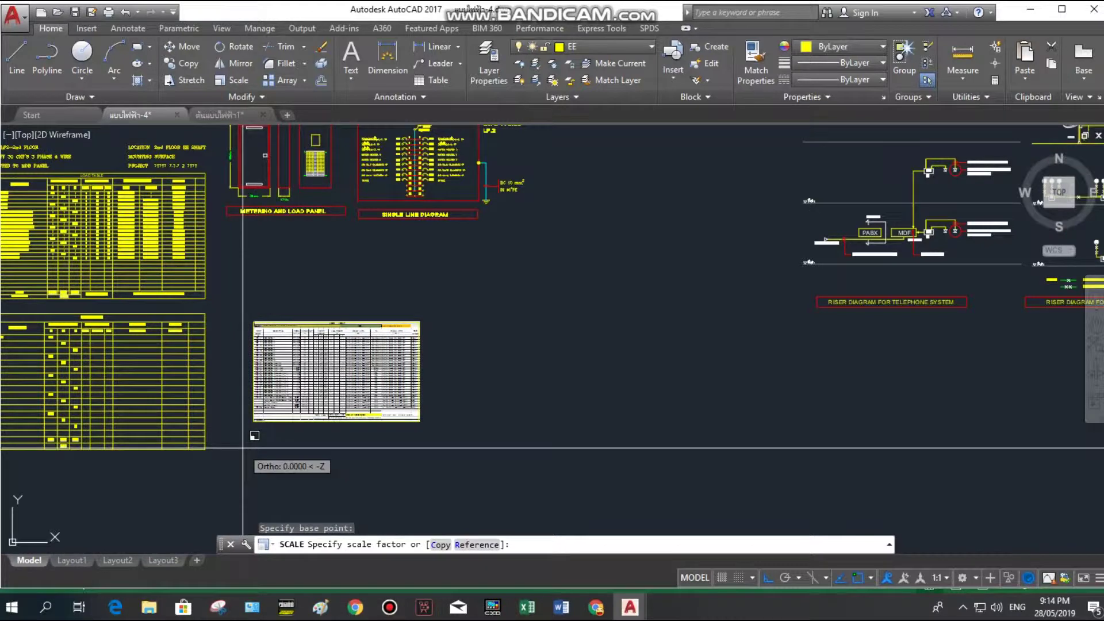
{"action": "type", "text": "2"}
{"action": "key", "text": "Return"}
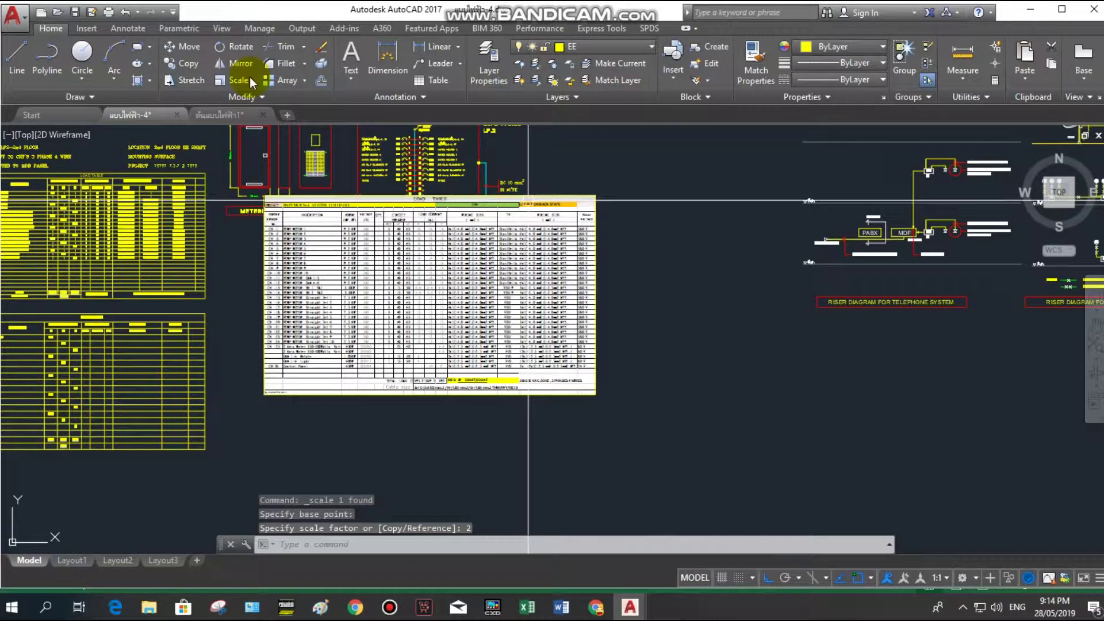
{"action": "left_click", "coordinate": [169, 48]}
{"action": "left_click", "coordinate": [573, 230]}
{"action": "key", "text": "Return"}
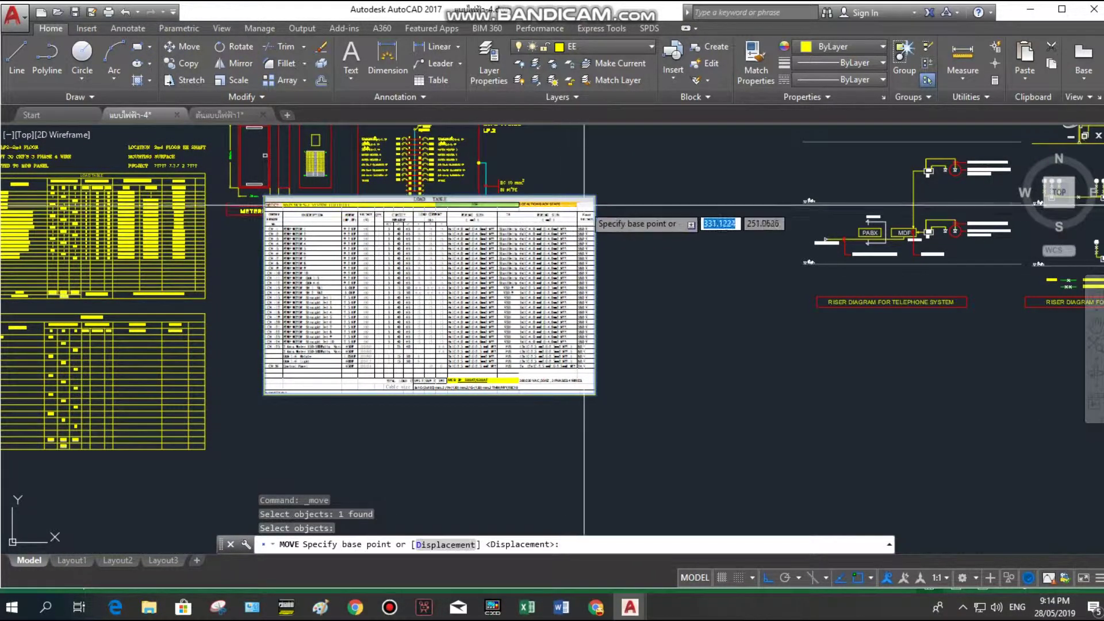
{"action": "left_click", "coordinate": [699, 174]}
Move the table again into its final spot beneath the single line diagram.
{"action": "left_click_drag", "start_coordinate": [667, 172], "coordinate": [563, 287]}
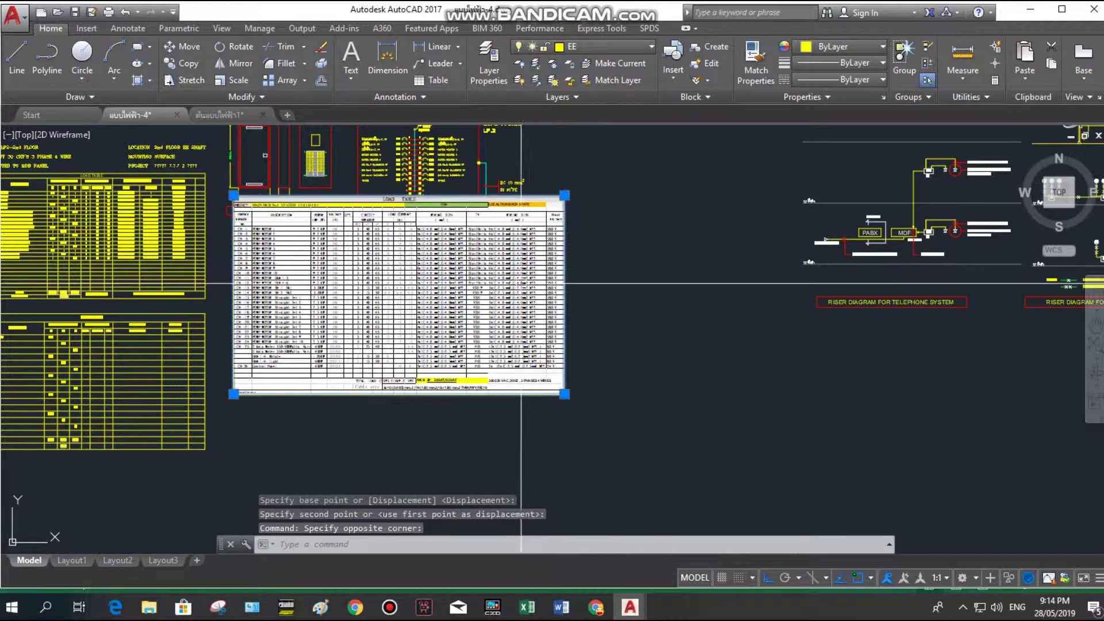
{"action": "key", "text": "Return"}
{"action": "left_click", "coordinate": [635, 269]}
{"action": "left_click", "coordinate": [630, 295]}
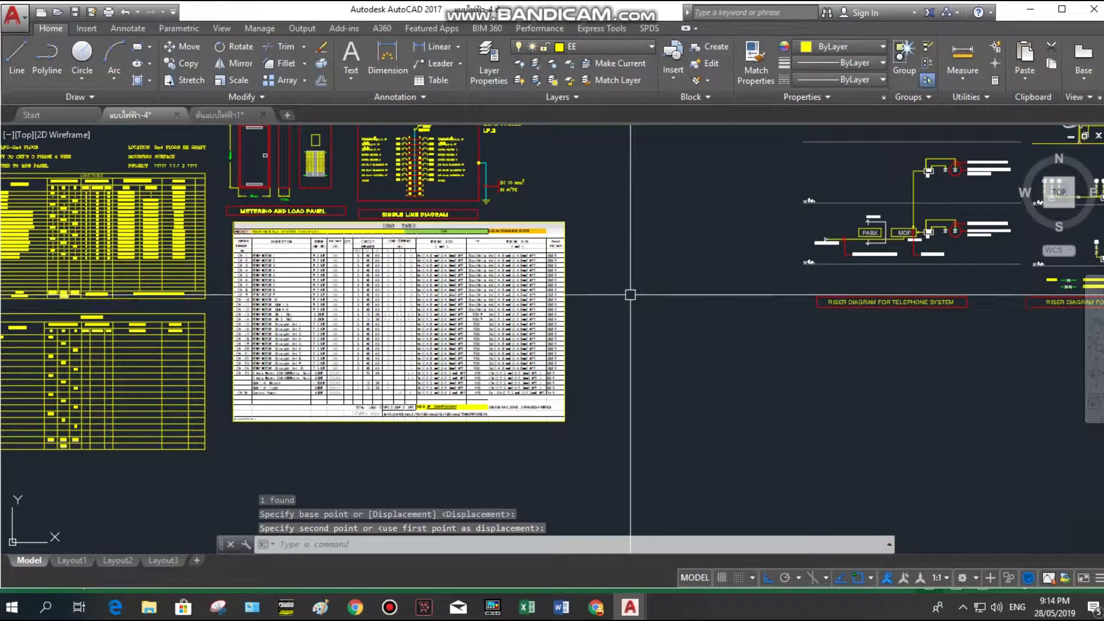
{"action": "left_click", "coordinate": [564, 333]}
{"action": "key", "text": "Return"}
{"action": "left_click", "coordinate": [726, 339]}
{"action": "left_click", "coordinate": [707, 357]}
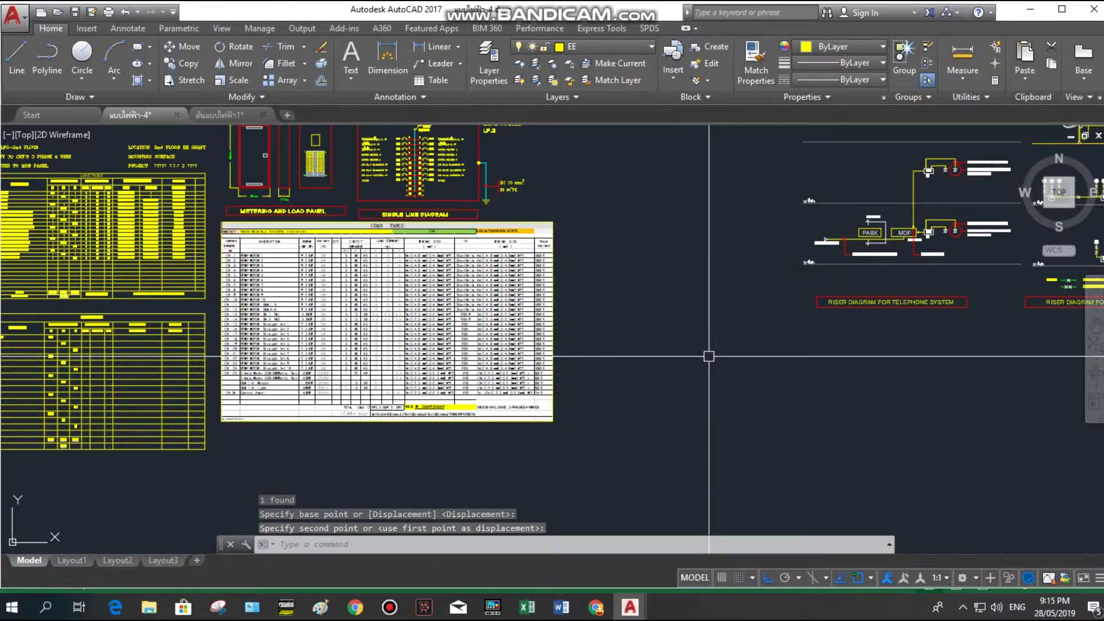
{"action": "scroll", "coordinate": [585, 396], "scroll_direction": "down", "scroll_amount": 4}
{"action": "scroll", "coordinate": [585, 396], "scroll_direction": "up", "scroll_amount": 2}
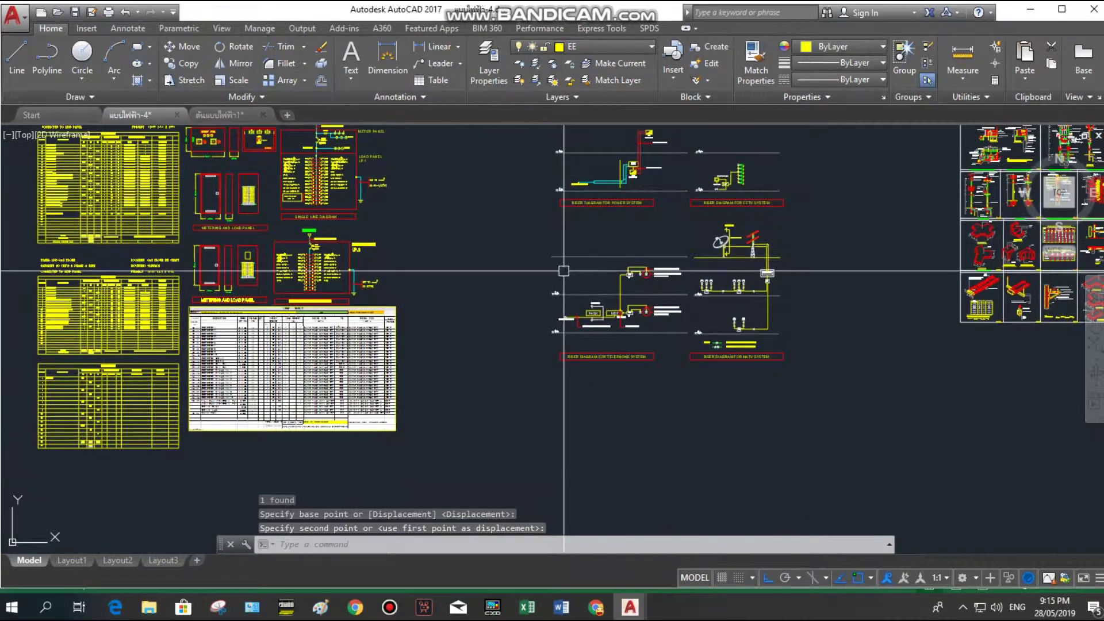
{"action": "scroll", "coordinate": [464, 360], "scroll_direction": "down", "scroll_amount": 2}
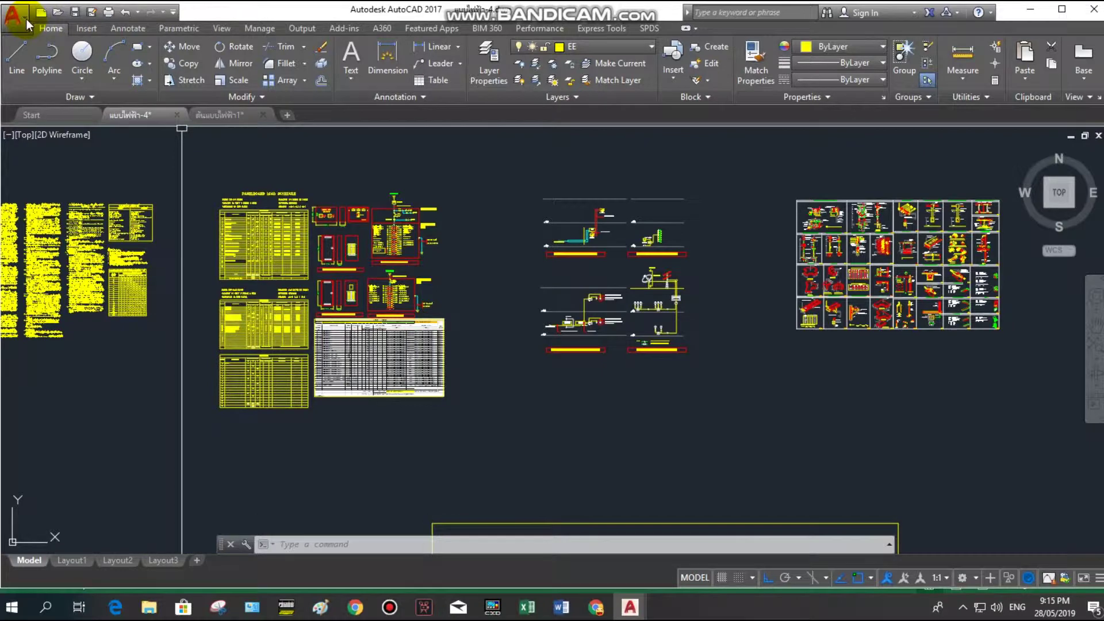
Start plotting with the DWG To PDF.pc3 plotter and monochrome.ctb plot style.
{"action": "left_click", "coordinate": [26, 22]}
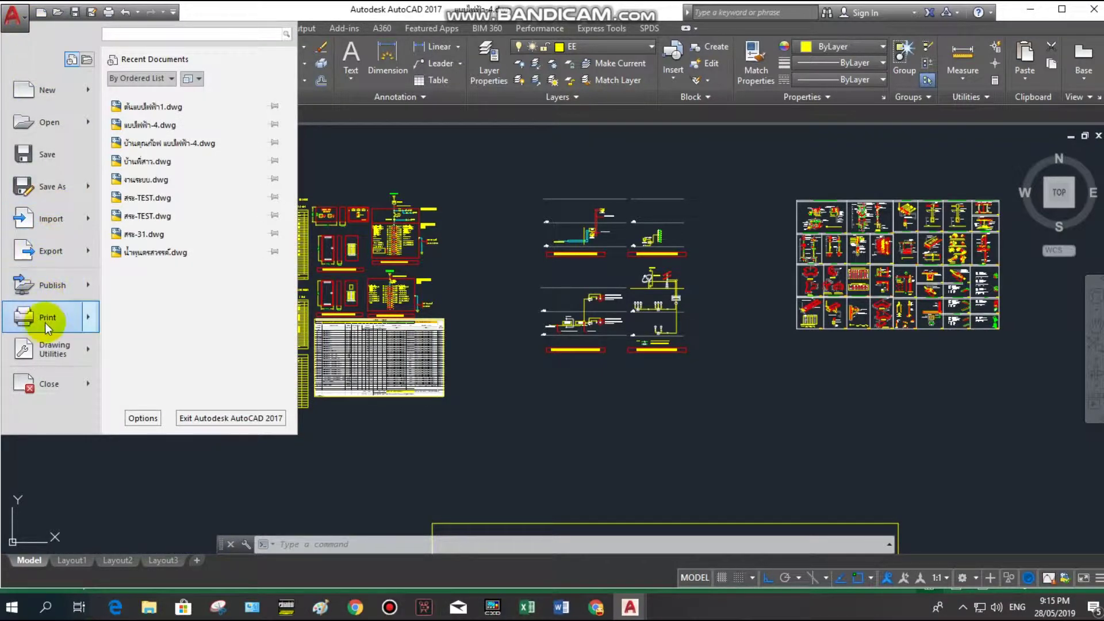
{"action": "left_click", "coordinate": [45, 319]}
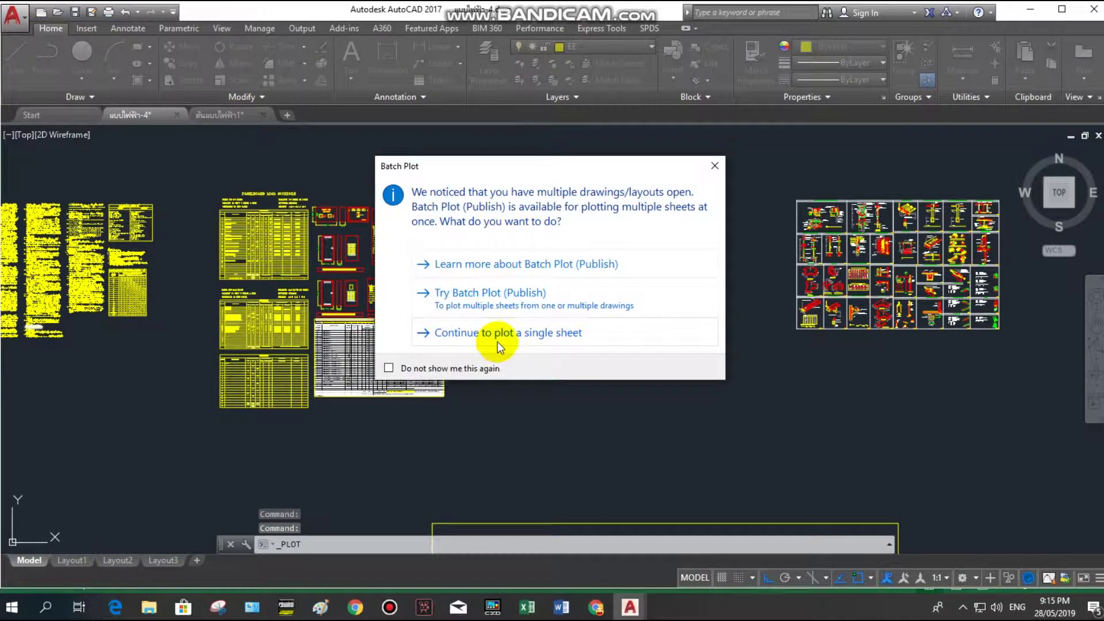
{"action": "left_click", "coordinate": [501, 339]}
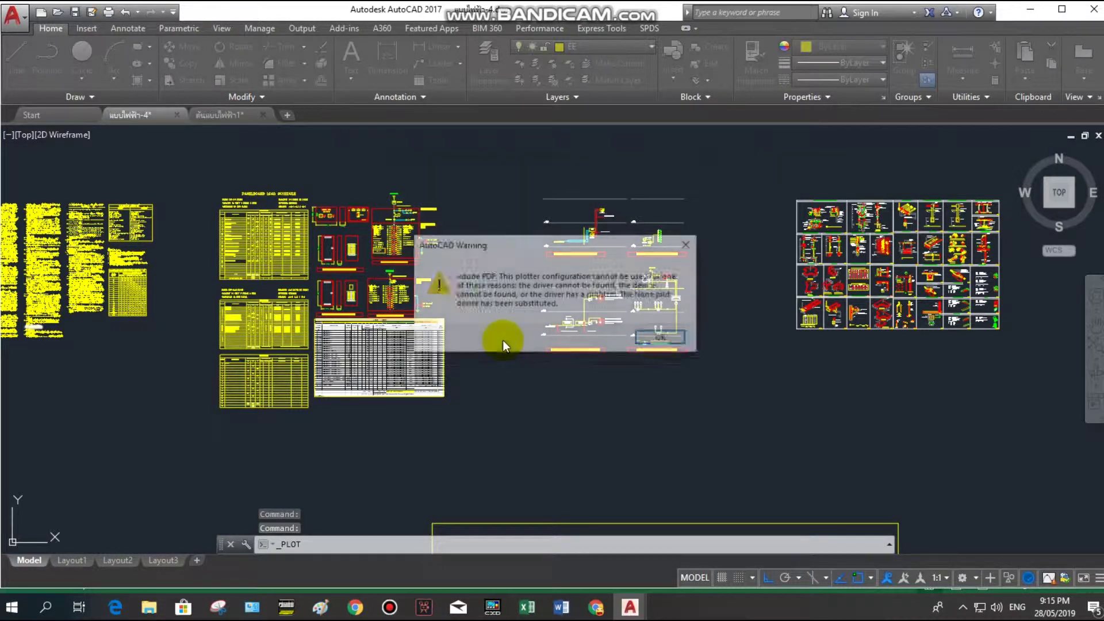
{"action": "left_click", "coordinate": [675, 339]}
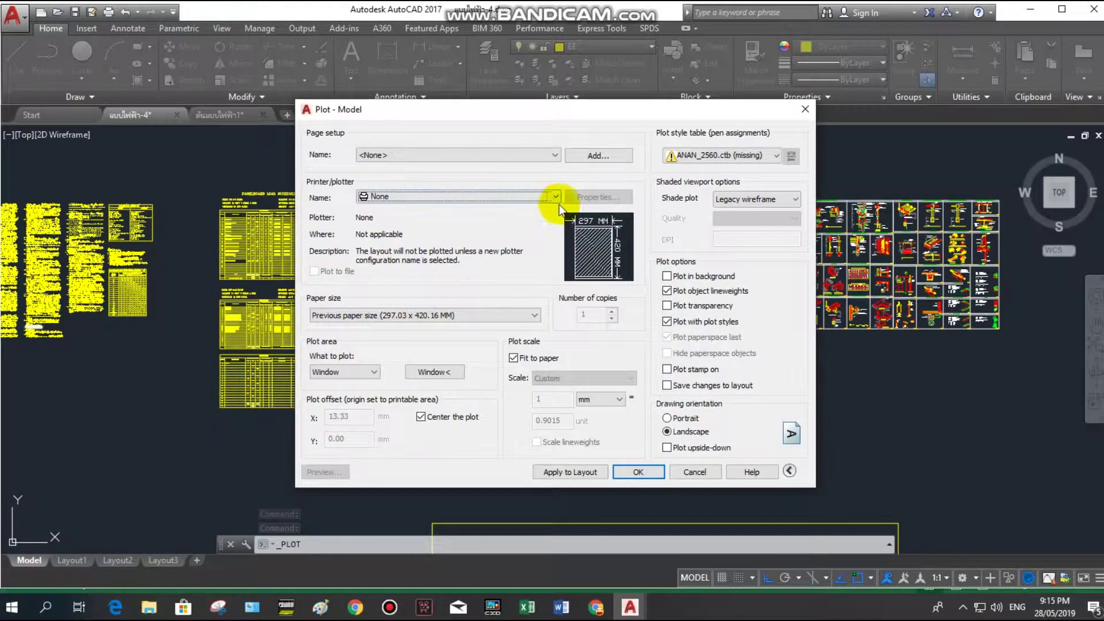
{"action": "left_click", "coordinate": [558, 197]}
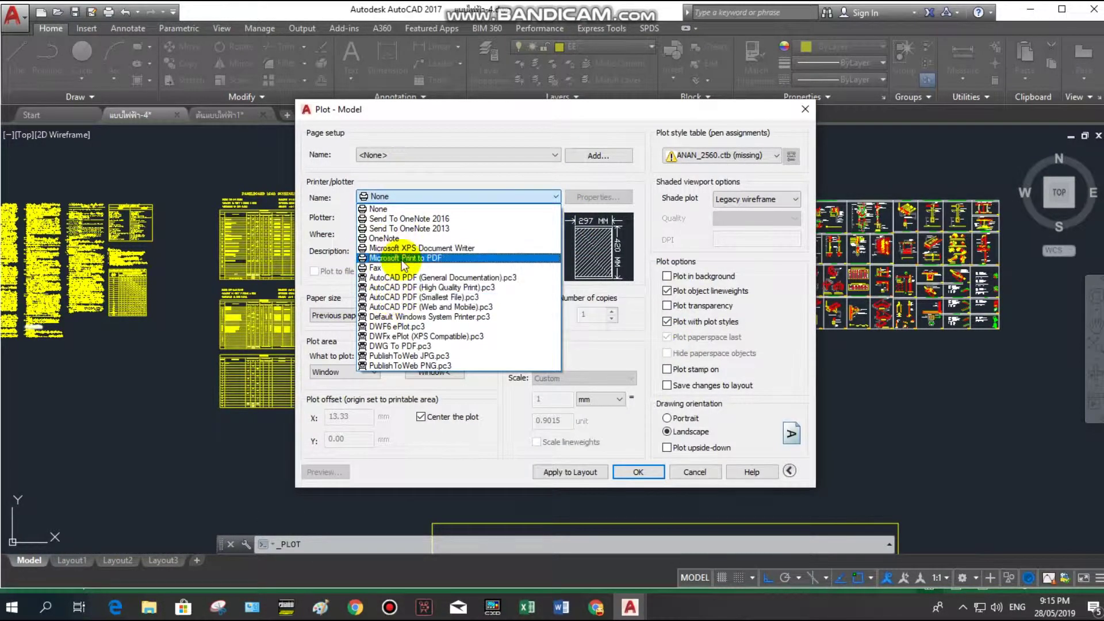
{"action": "left_click", "coordinate": [424, 347]}
{"action": "left_click", "coordinate": [770, 155]}
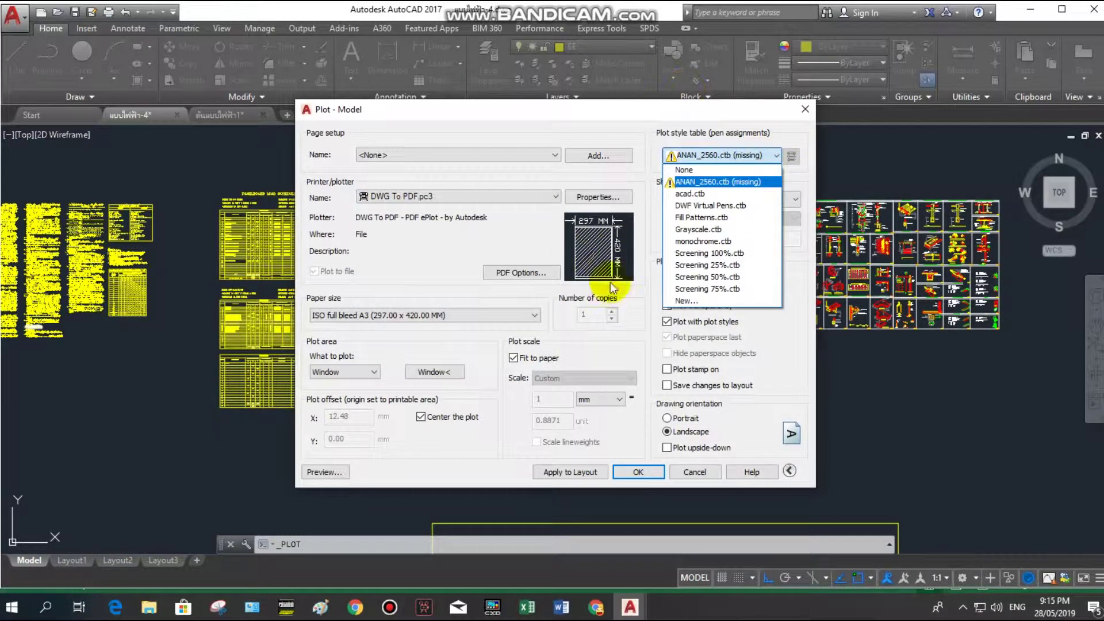
{"action": "left_click", "coordinate": [689, 241]}
{"action": "left_click", "coordinate": [633, 327]}
Window the plot area, set ISO A3 (297 x 420 mm) paper, and preview the sheet.
{"action": "left_click", "coordinate": [442, 372]}
{"action": "left_click", "coordinate": [205, 181]}
{"action": "left_click", "coordinate": [457, 418]}
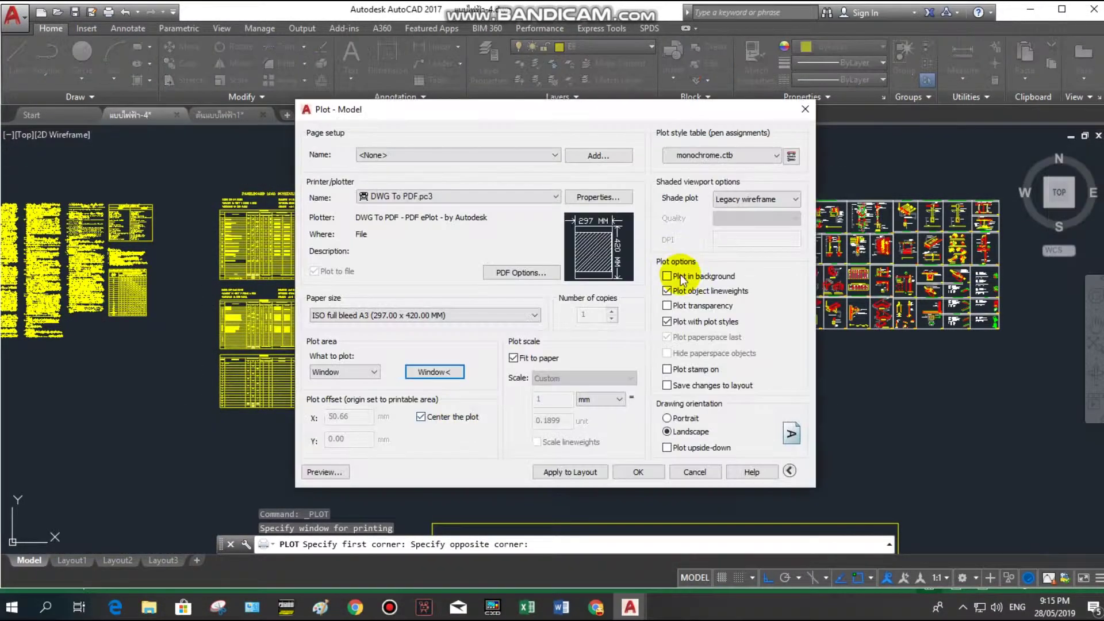
{"action": "left_click", "coordinate": [533, 314]}
{"action": "left_click_drag", "start_coordinate": [537, 415], "coordinate": [526, 333]}
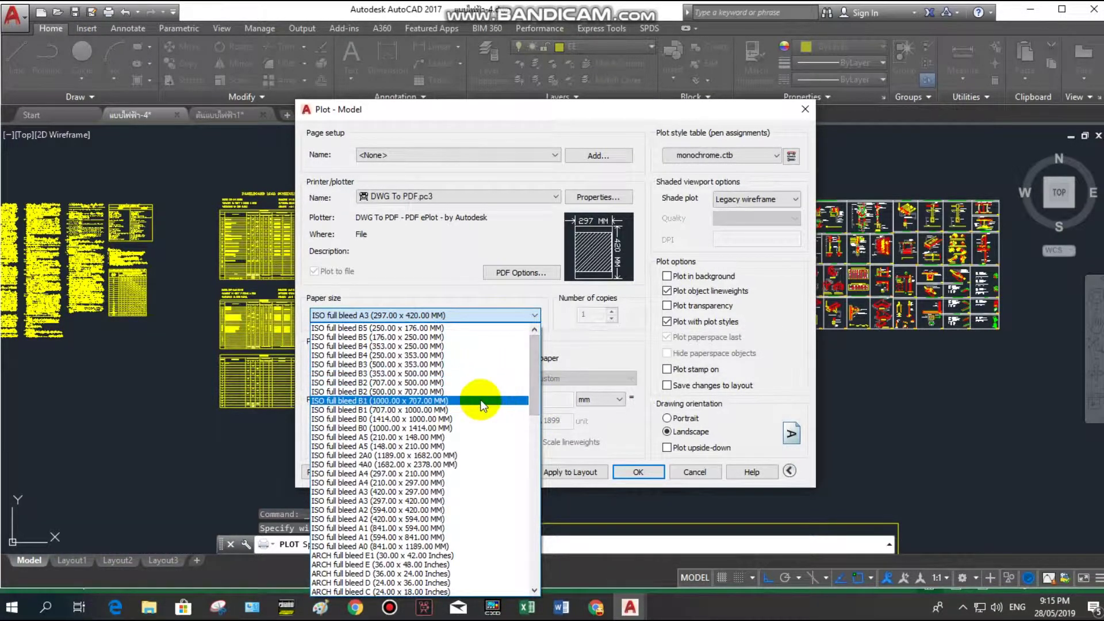
{"action": "scroll", "coordinate": [480, 399], "scroll_direction": "down", "scroll_amount": 8}
{"action": "scroll", "coordinate": [480, 399], "scroll_direction": "down", "scroll_amount": 8}
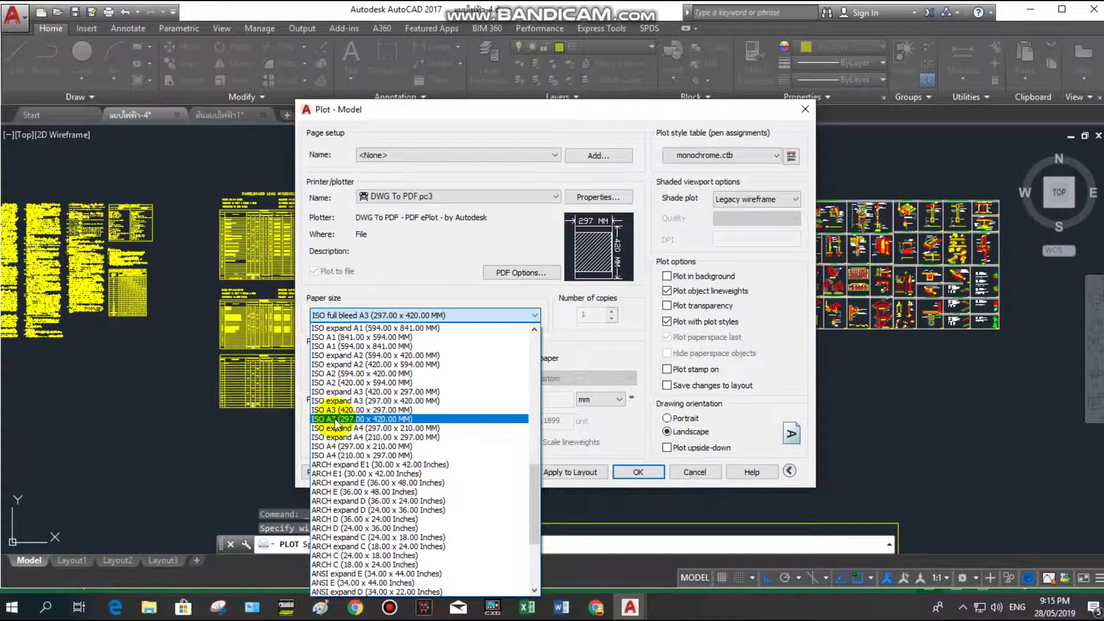
{"action": "left_click", "coordinate": [328, 419]}
{"action": "left_click", "coordinate": [325, 472]}
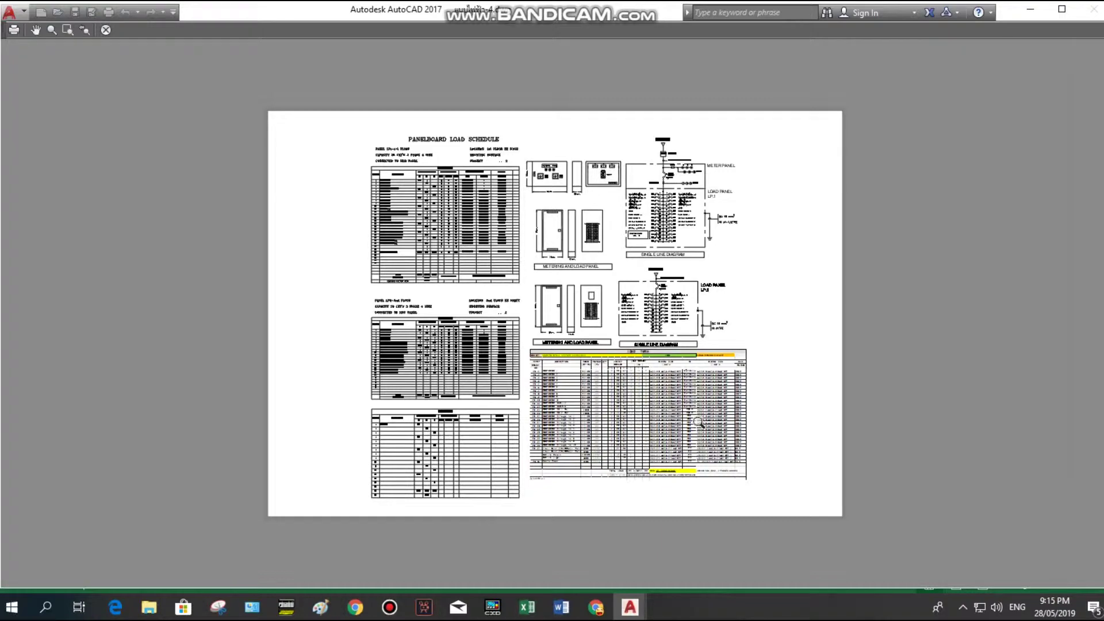
{"action": "scroll", "coordinate": [699, 422], "scroll_direction": "up", "scroll_amount": 5}
{"action": "scroll", "coordinate": [317, 334], "scroll_direction": "up", "scroll_amount": 3}
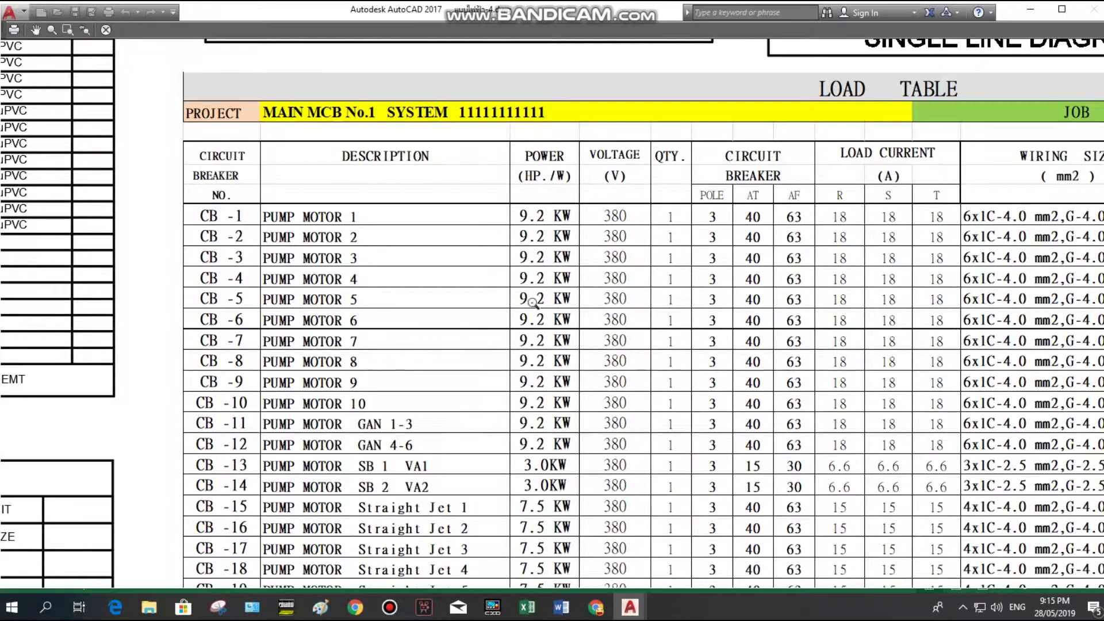
{"action": "scroll", "coordinate": [533, 302], "scroll_direction": "down", "scroll_amount": 5}
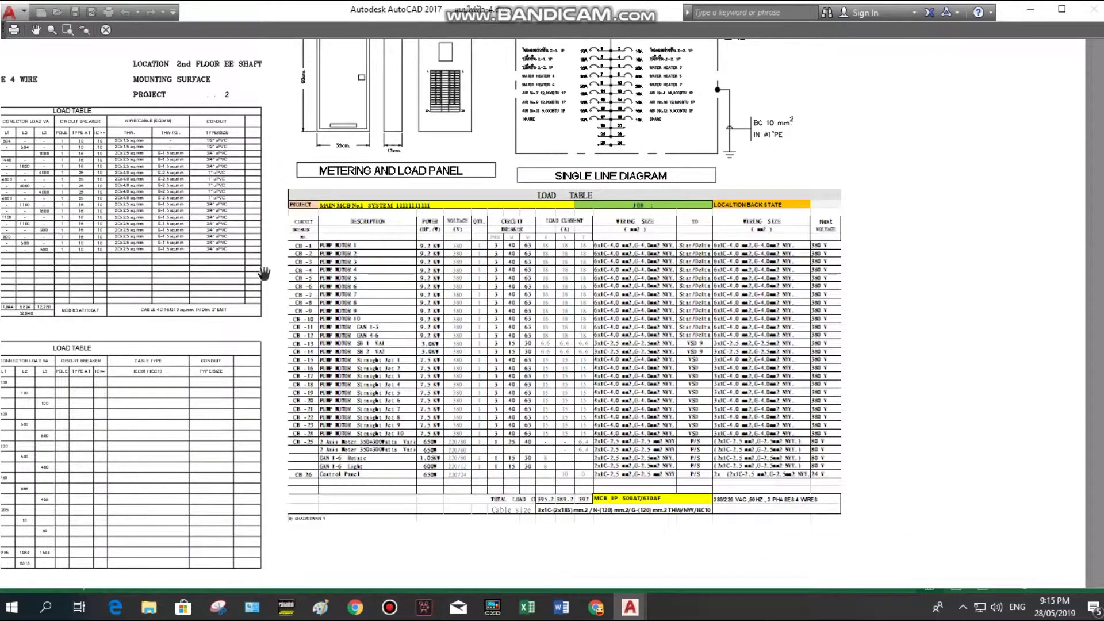
{"action": "scroll", "coordinate": [210, 227], "scroll_direction": "up", "scroll_amount": 4}
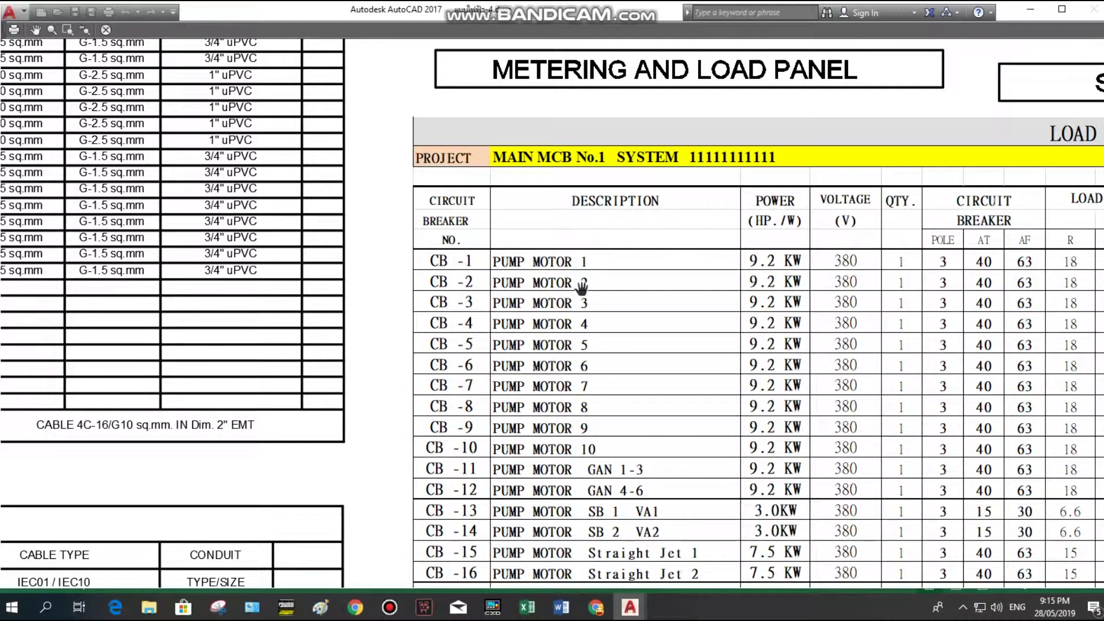
{"action": "scroll", "coordinate": [632, 194], "scroll_direction": "down", "scroll_amount": 4}
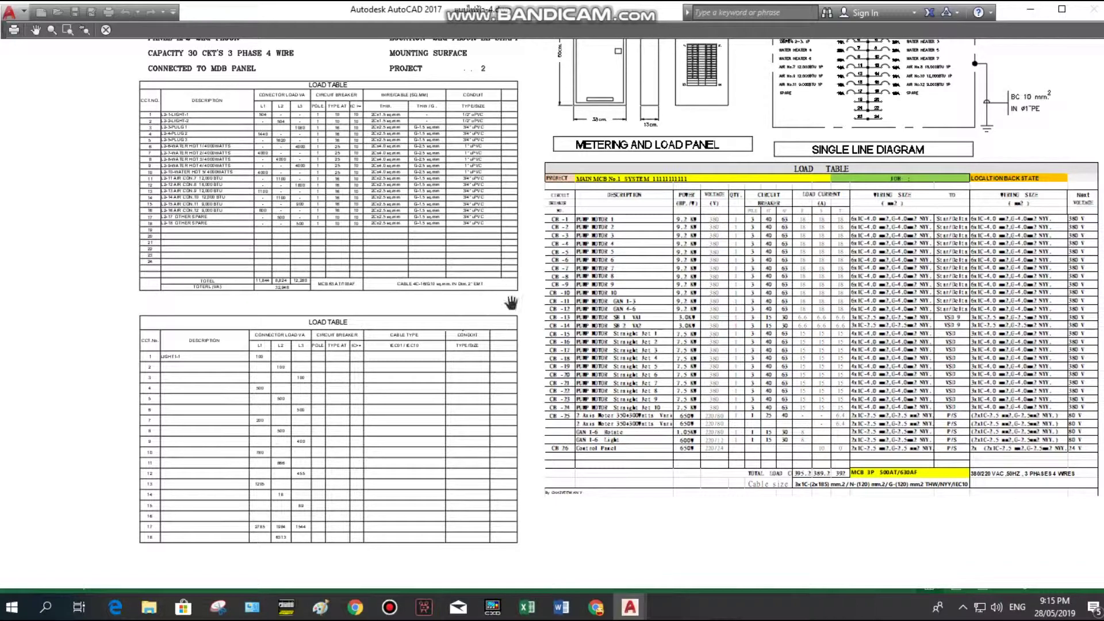
{"action": "scroll", "coordinate": [574, 450], "scroll_direction": "up", "scroll_amount": 4}
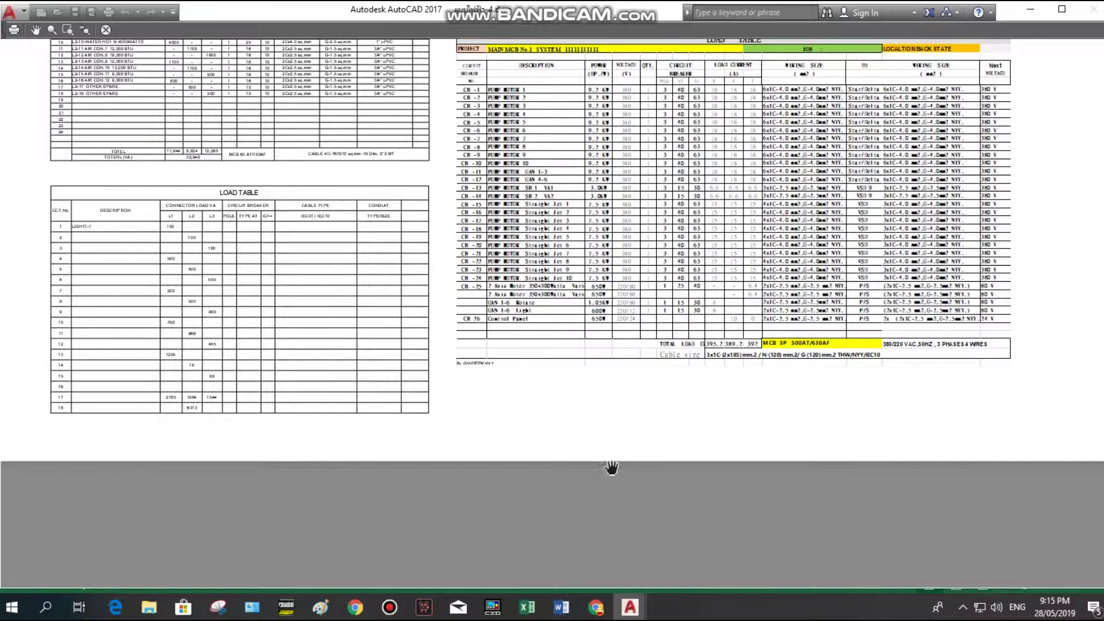
{"action": "left_click_drag", "start_coordinate": [543, 345], "coordinate": [542, 446]}
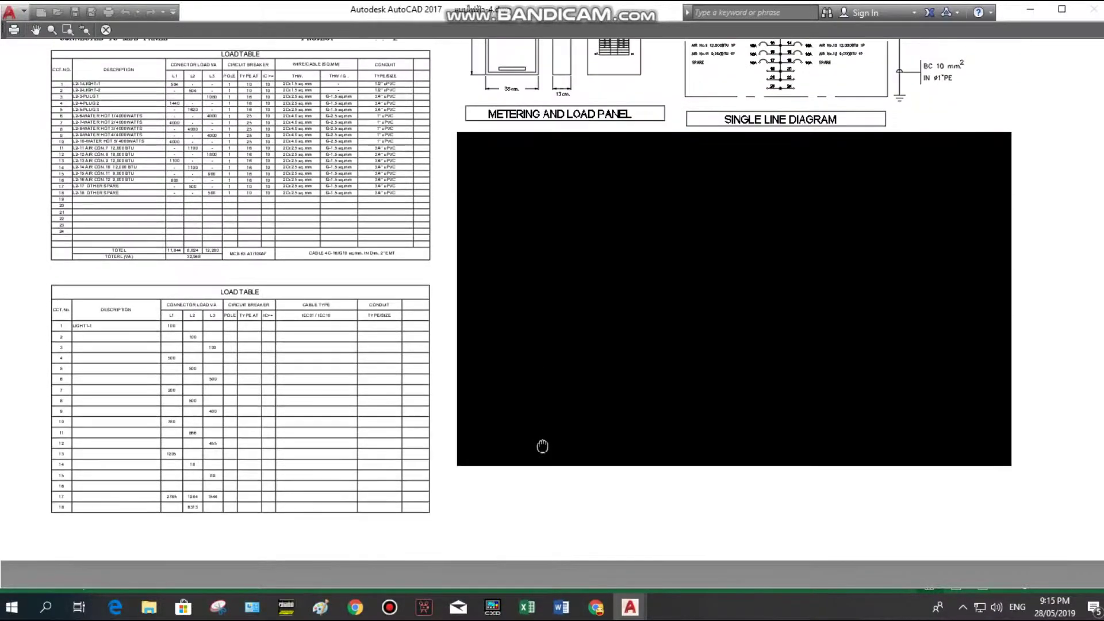
{"action": "mouse_move", "coordinate": [603, 280]}
{"action": "left_mouse_down"}
{"action": "mouse_move", "coordinate": [577, 404]}
{"action": "mouse_move", "coordinate": [412, 399]}
{"action": "left_mouse_up"}
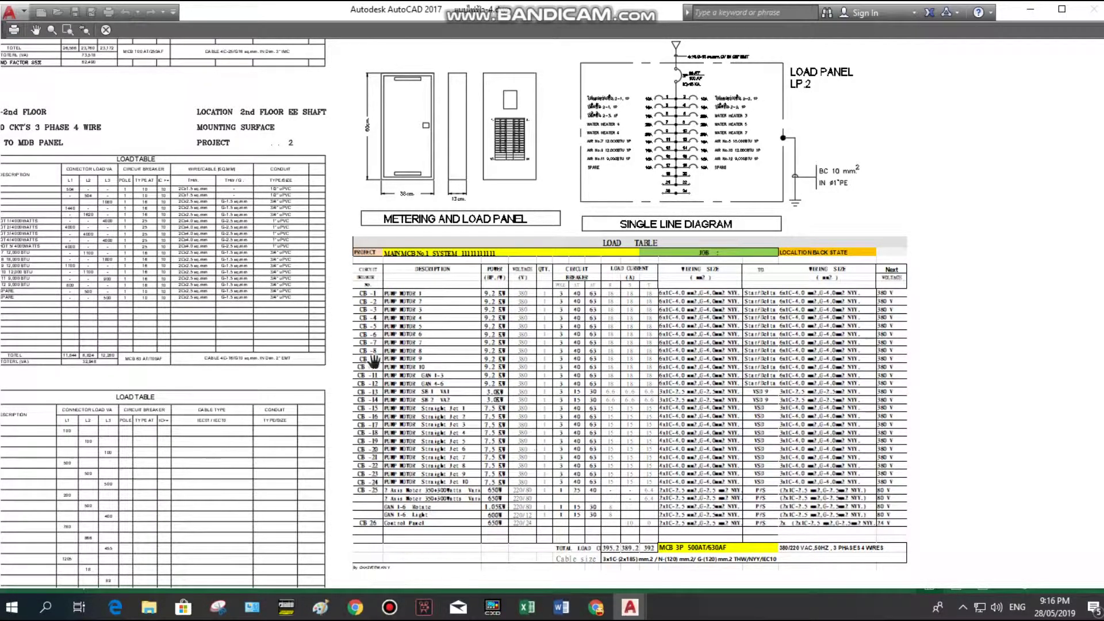
{"action": "scroll", "coordinate": [374, 360], "scroll_direction": "up", "scroll_amount": 4}
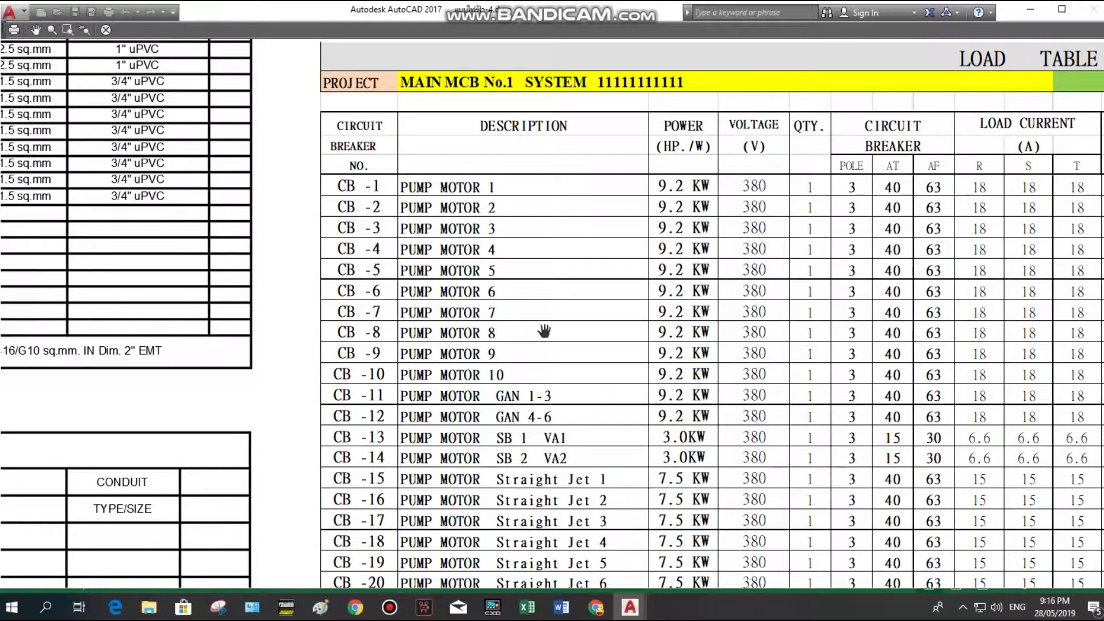
{"action": "scroll", "coordinate": [544, 331], "scroll_direction": "down", "scroll_amount": 3}
{"action": "scroll", "coordinate": [544, 330], "scroll_direction": "down", "scroll_amount": 3}
{"action": "scroll", "coordinate": [206, 244], "scroll_direction": "up", "scroll_amount": 5}
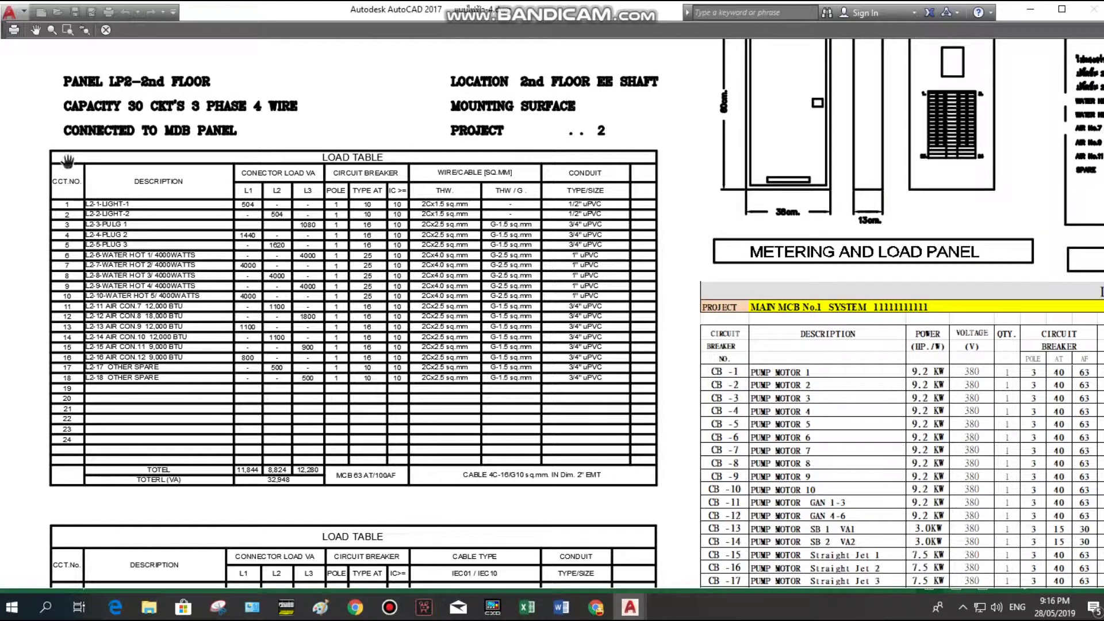
{"action": "scroll", "coordinate": [498, 414], "scroll_direction": "up", "scroll_amount": 3}
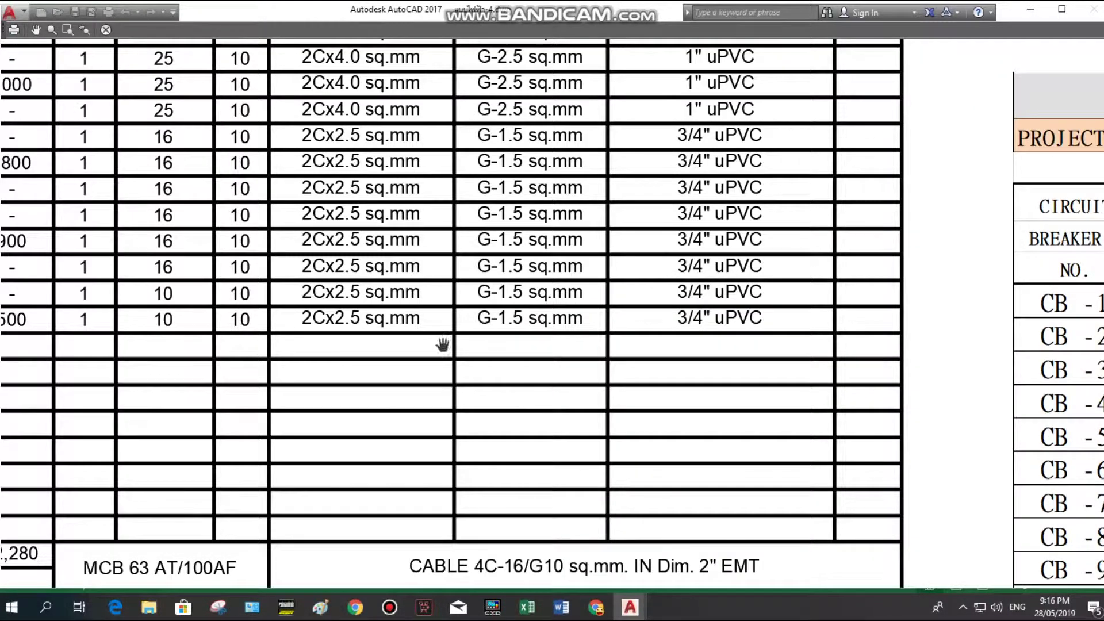
{"action": "scroll", "coordinate": [605, 348], "scroll_direction": "down", "scroll_amount": 2}
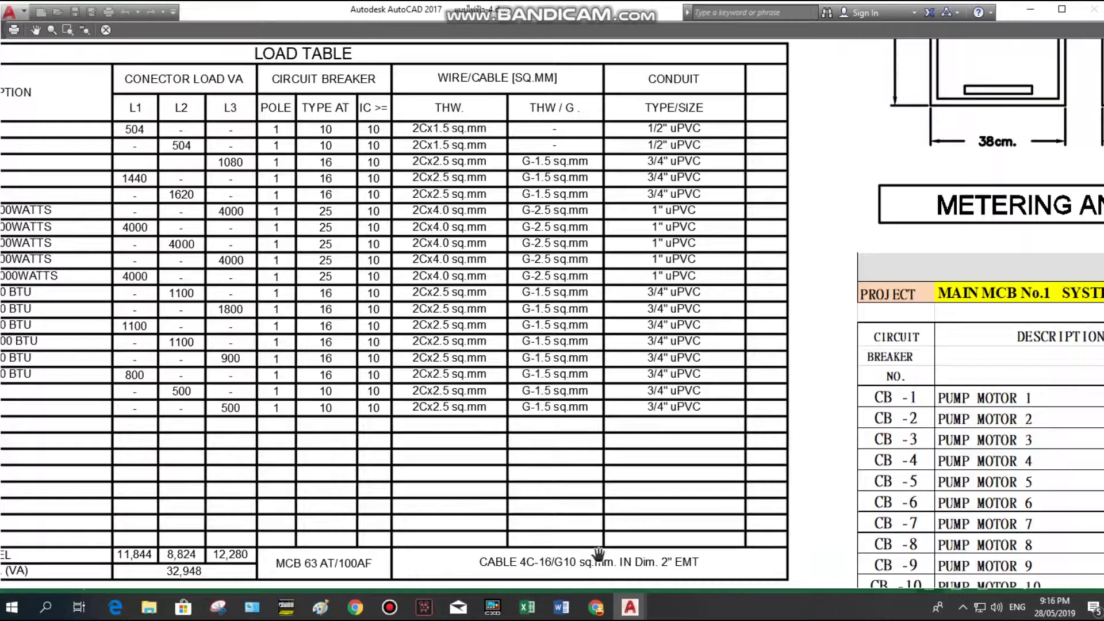
{"action": "scroll", "coordinate": [598, 350], "scroll_direction": "down", "scroll_amount": 2}
{"action": "scroll", "coordinate": [437, 284], "scroll_direction": "up", "scroll_amount": 2}
{"action": "scroll", "coordinate": [426, 250], "scroll_direction": "up", "scroll_amount": 2}
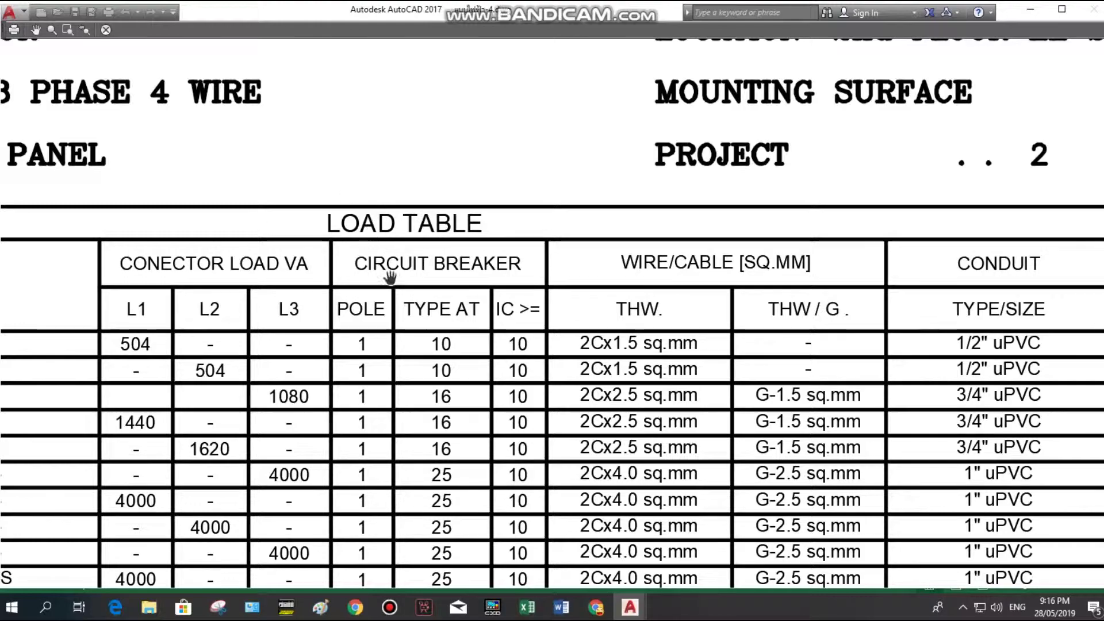
{"action": "scroll", "coordinate": [614, 305], "scroll_direction": "down", "scroll_amount": 3}
{"action": "scroll", "coordinate": [580, 368], "scroll_direction": "down", "scroll_amount": 1}
{"action": "scroll", "coordinate": [480, 244], "scroll_direction": "down", "scroll_amount": 1}
{"action": "scroll", "coordinate": [480, 243], "scroll_direction": "down", "scroll_amount": 2}
{"action": "scroll", "coordinate": [229, 387], "scroll_direction": "up", "scroll_amount": 3}
{"action": "scroll", "coordinate": [296, 338], "scroll_direction": "up", "scroll_amount": 2}
{"action": "scroll", "coordinate": [358, 402], "scroll_direction": "up", "scroll_amount": 2}
{"action": "left_click_drag", "start_coordinate": [358, 402], "coordinate": [306, 319]}
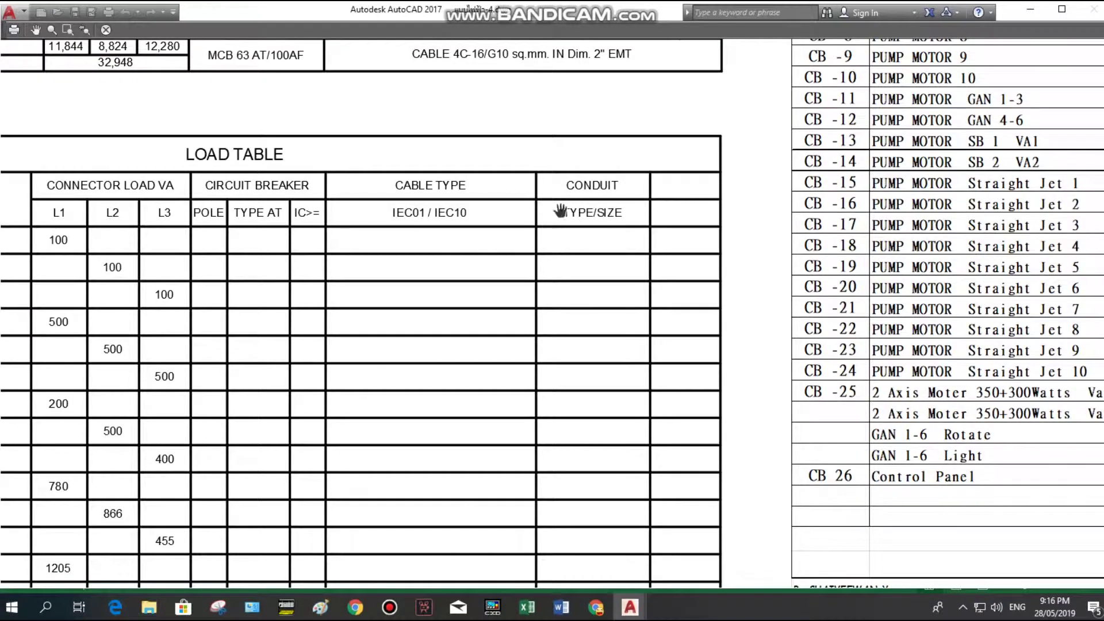
{"action": "scroll", "coordinate": [567, 286], "scroll_direction": "down", "scroll_amount": 4}
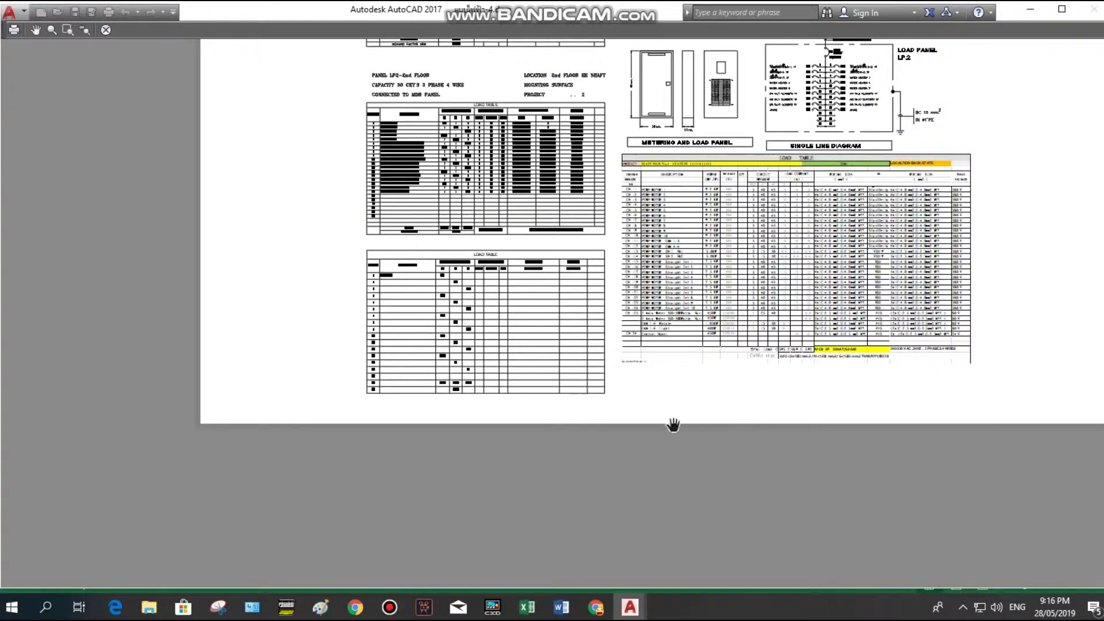
Check the plot preview down to CB 26 and the MCB 3P 500AT/630AF total, then open its menu.
{"action": "scroll", "coordinate": [670, 412], "scroll_direction": "up", "scroll_amount": 2}
{"action": "left_click_drag", "start_coordinate": [702, 415], "coordinate": [508, 427]}
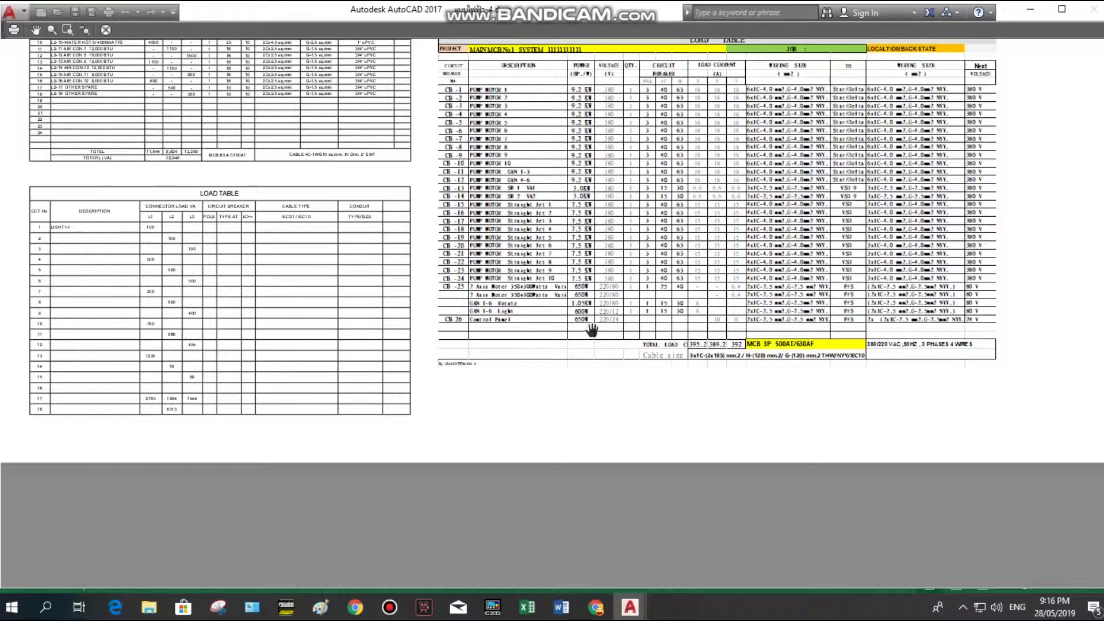
{"action": "mouse_move", "coordinate": [783, 387]}
{"action": "left_mouse_down"}
{"action": "mouse_move", "coordinate": [744, 414]}
{"action": "mouse_move", "coordinate": [740, 449]}
{"action": "left_mouse_up"}
{"action": "scroll", "coordinate": [482, 296], "scroll_direction": "up", "scroll_amount": 2}
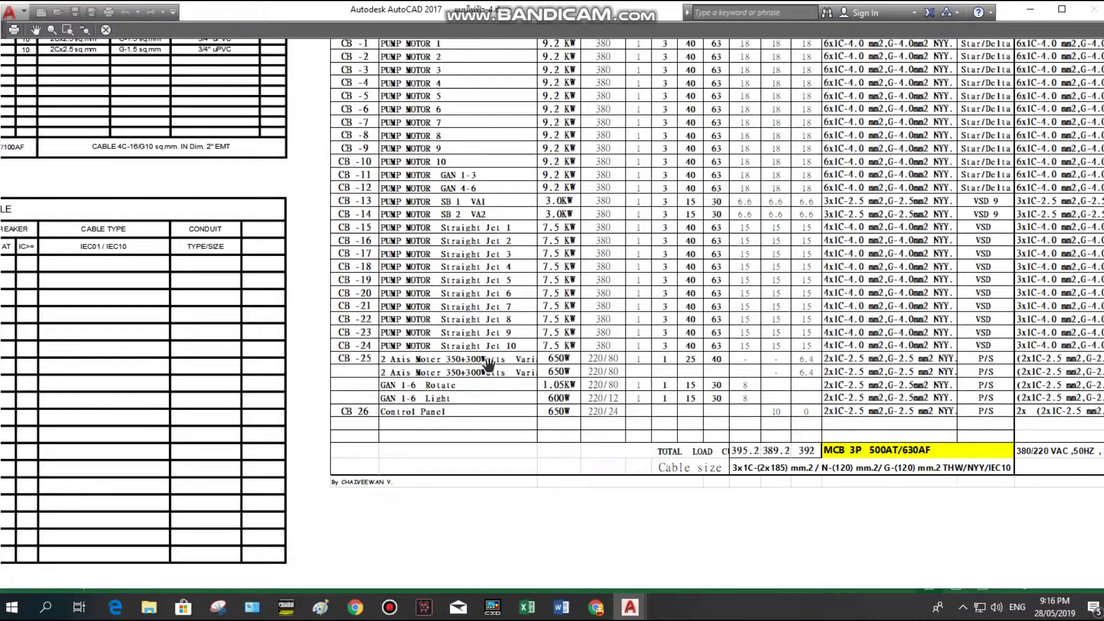
{"action": "scroll", "coordinate": [488, 363], "scroll_direction": "down", "scroll_amount": 5}
{"action": "scroll", "coordinate": [488, 364], "scroll_direction": "up", "scroll_amount": 5}
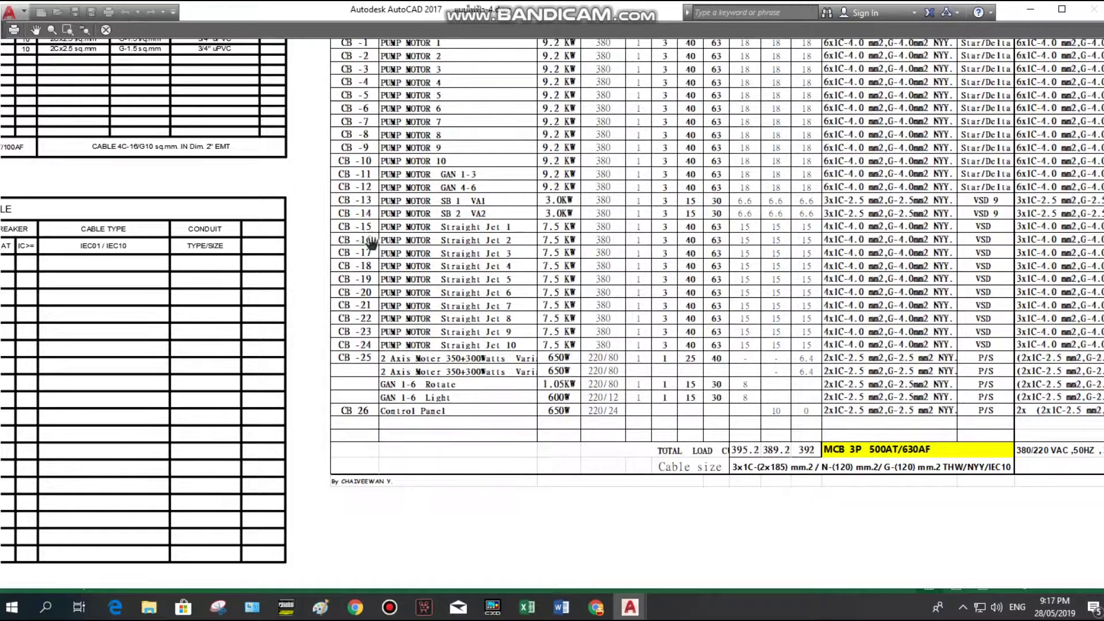
{"action": "scroll", "coordinate": [495, 369], "scroll_direction": "down", "scroll_amount": 5}
{"action": "scroll", "coordinate": [495, 369], "scroll_direction": "up", "scroll_amount": 3}
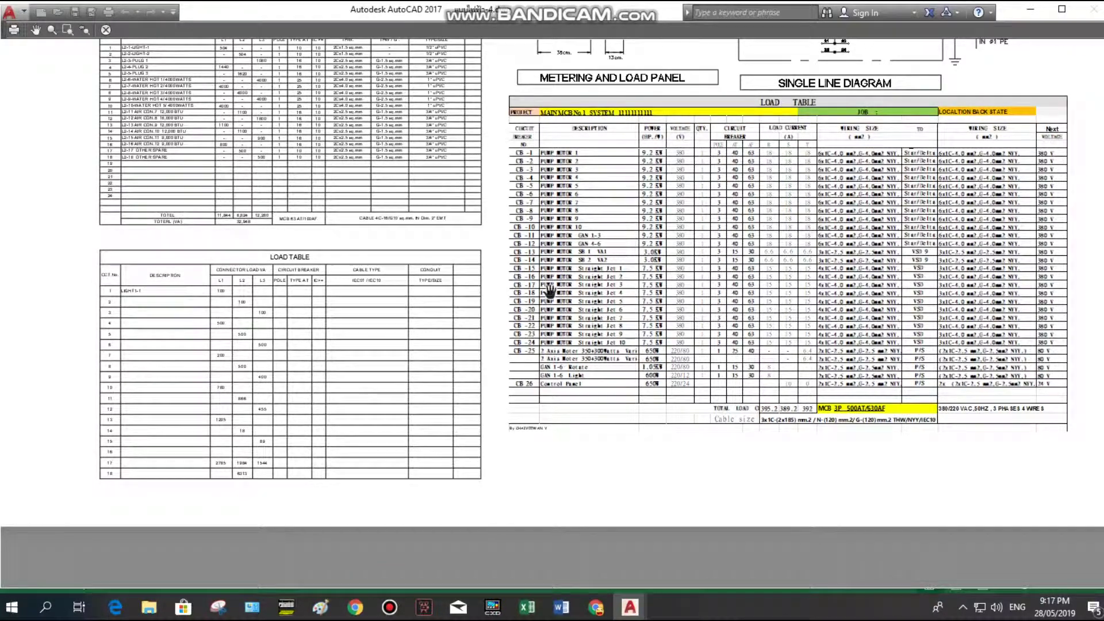
{"action": "left_click_drag", "start_coordinate": [645, 308], "coordinate": [569, 328]}
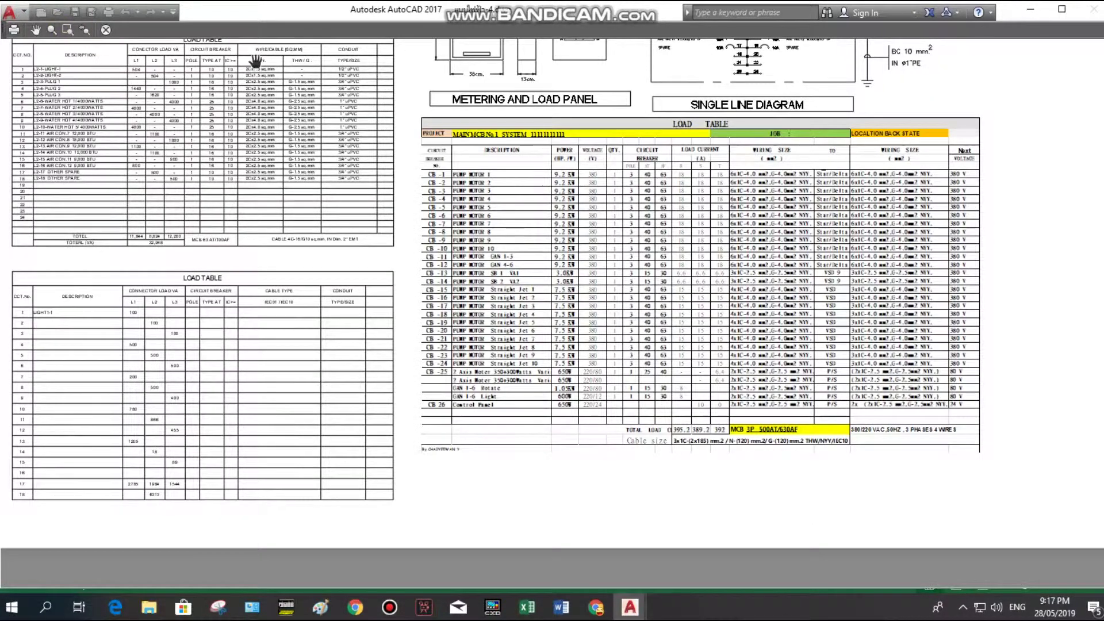
{"action": "right_click", "coordinate": [451, 217]}
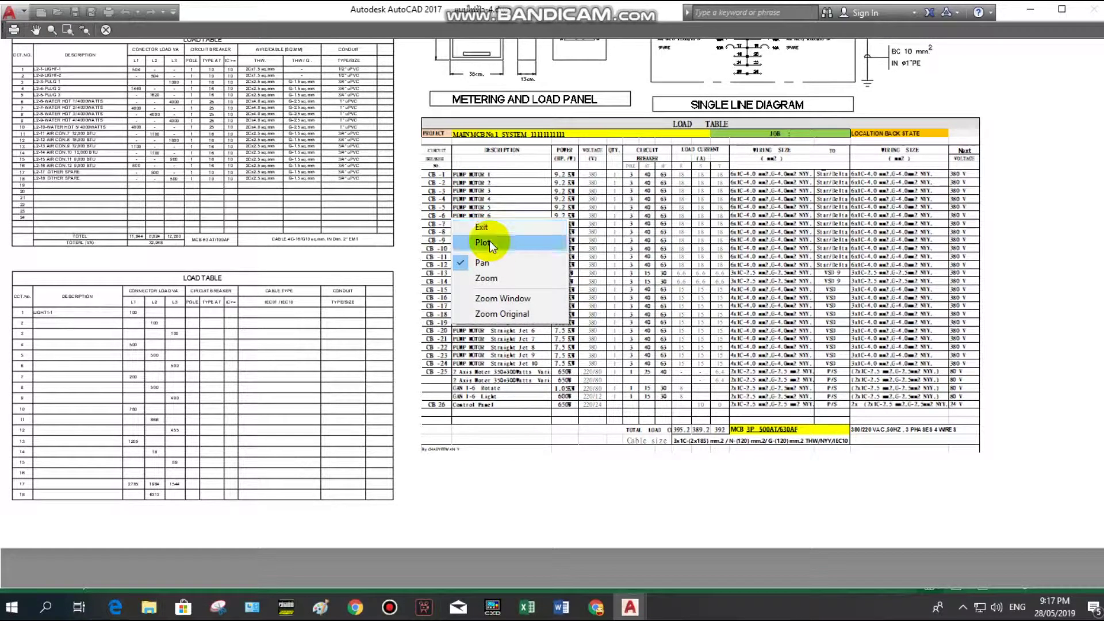
Plot the previewed sheet to a PDF file saved in Documents.
{"action": "left_click", "coordinate": [489, 242]}
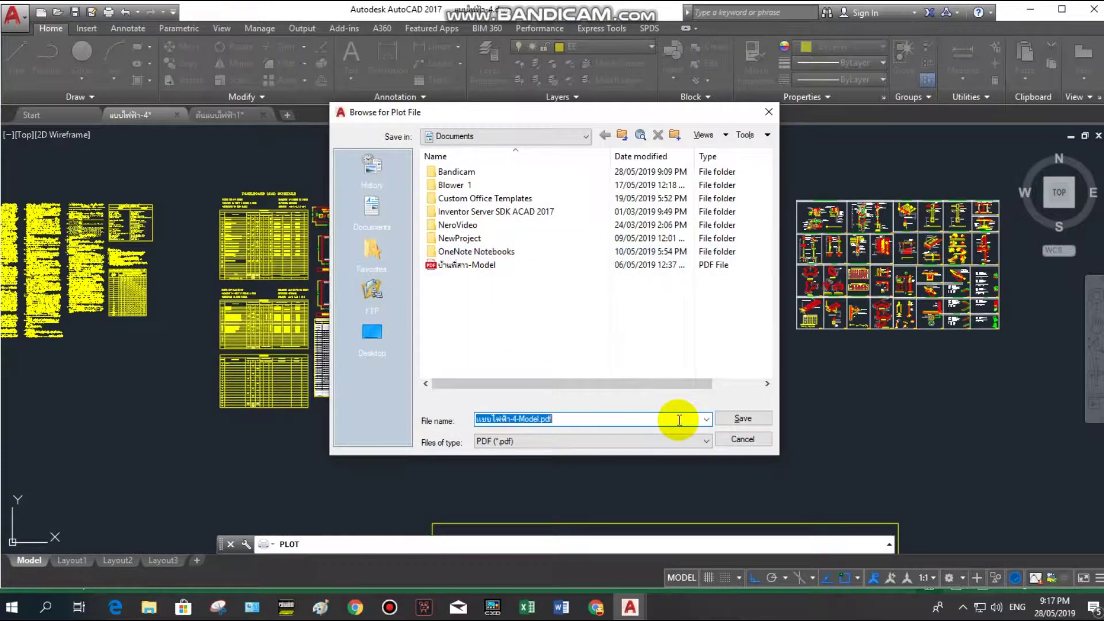
{"action": "left_click", "coordinate": [726, 420]}
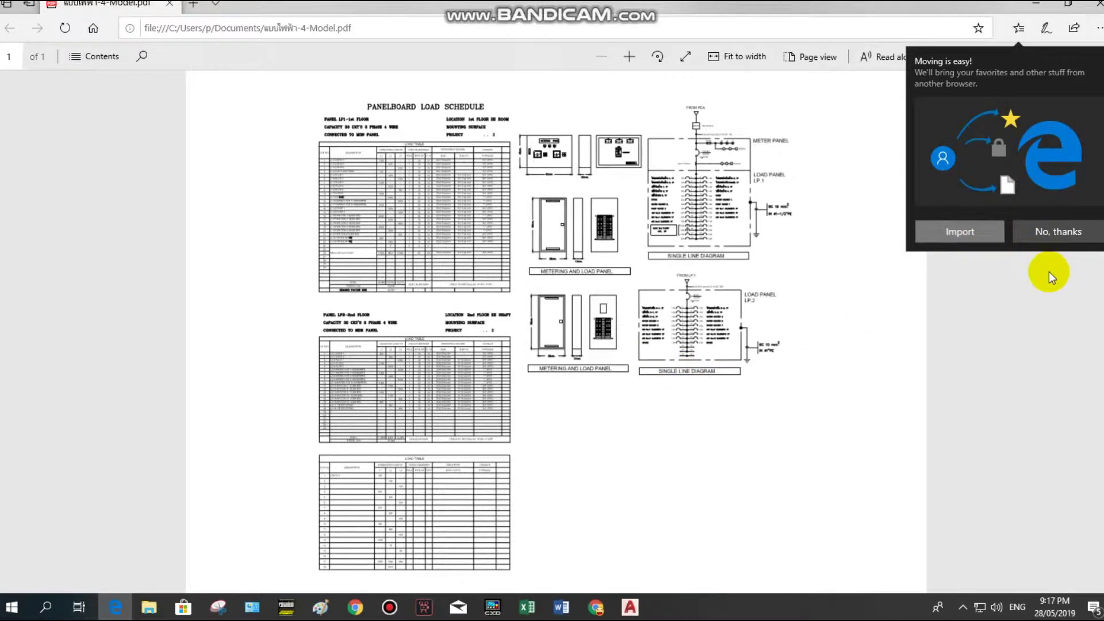
Close Edge's Import or export settings pane and the PDF tab to return to AutoCAD.
{"action": "left_click", "coordinate": [739, 55]}
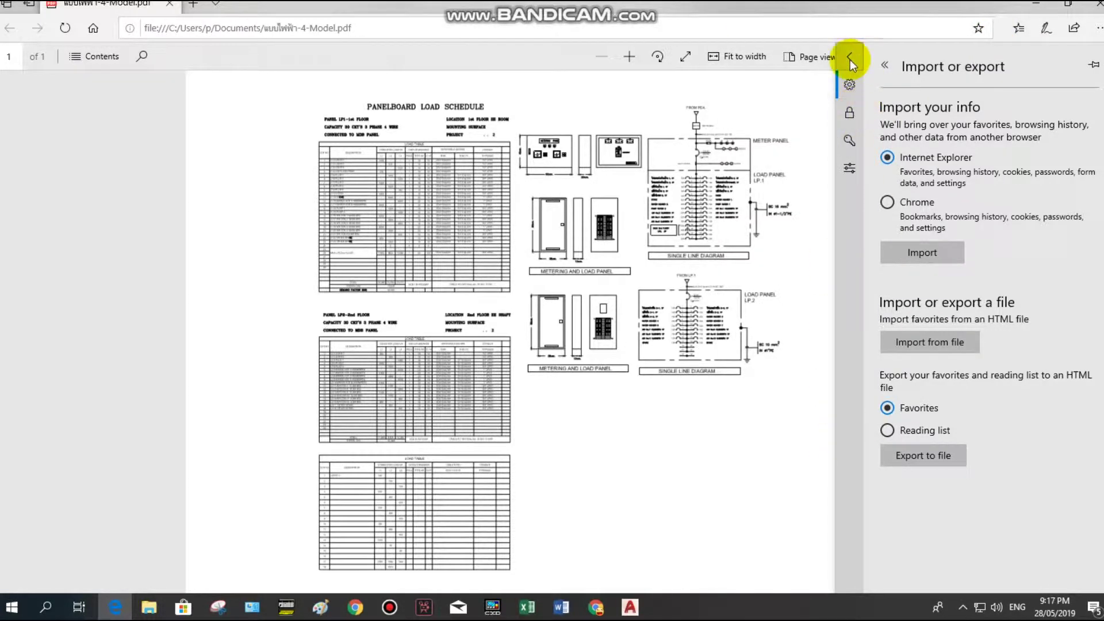
{"action": "left_click", "coordinate": [850, 60]}
{"action": "left_click", "coordinate": [732, 62]}
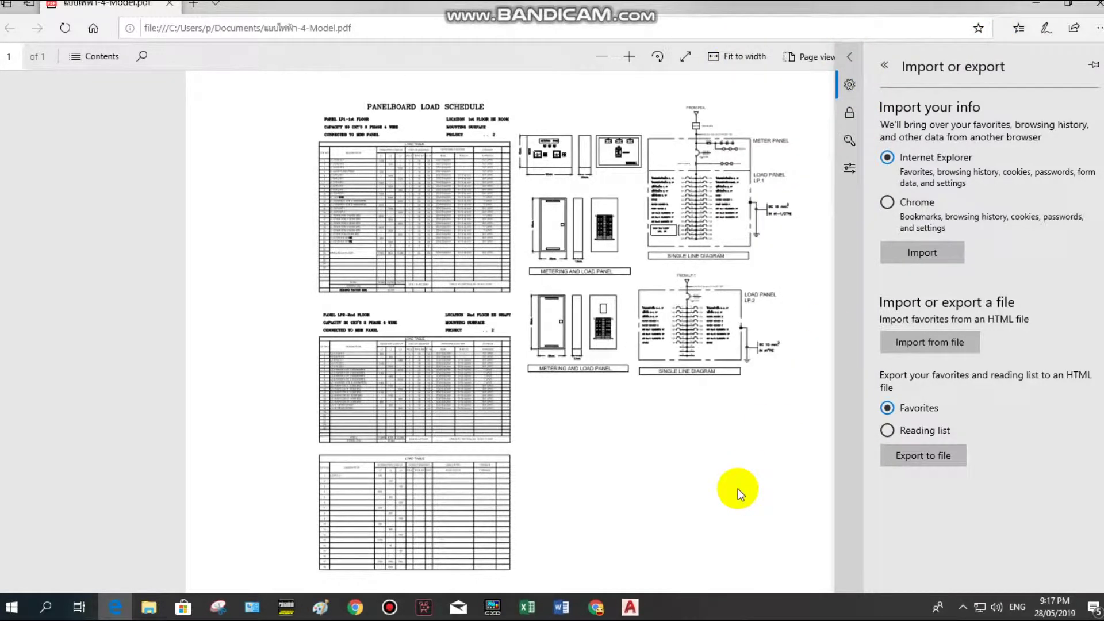
{"action": "left_click", "coordinate": [737, 489]}
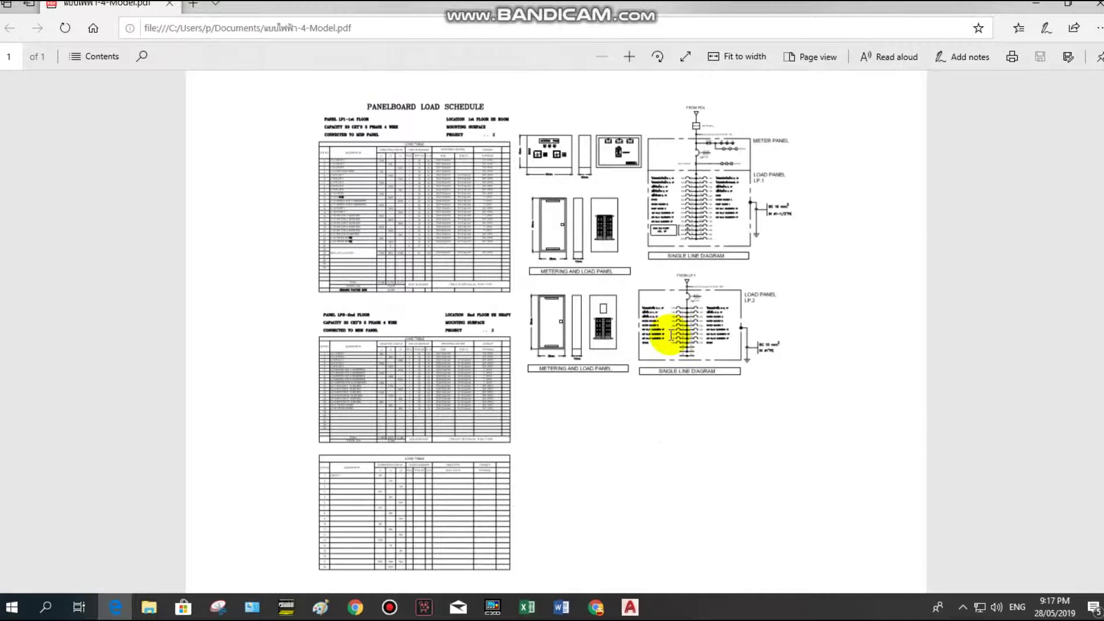
{"action": "left_click", "coordinate": [170, 7]}
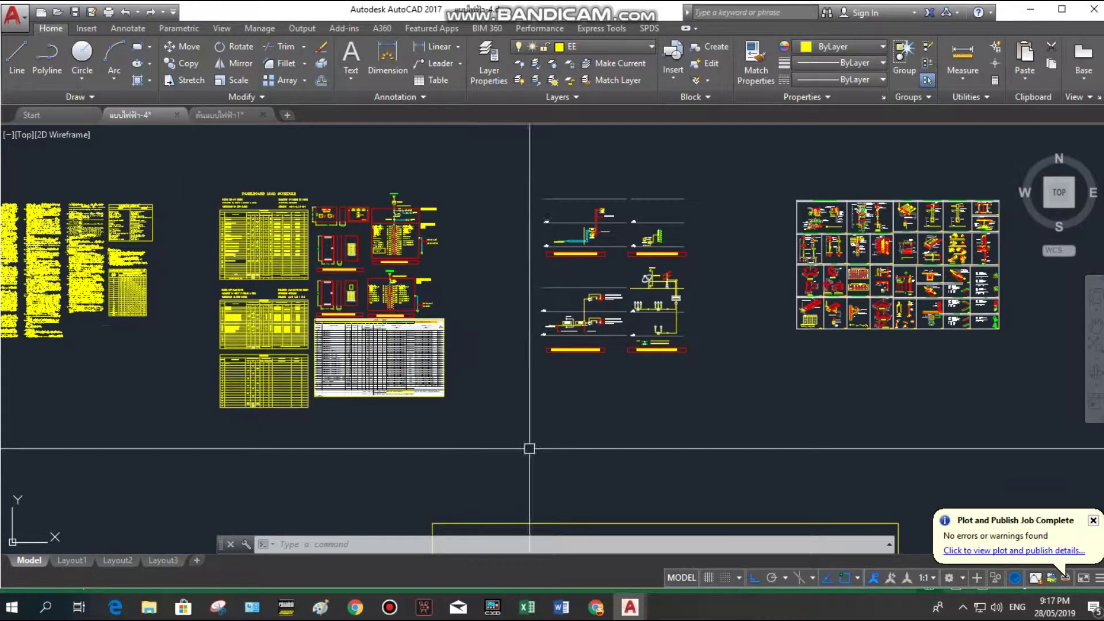
Dismiss AutoCAD's plot-complete notification after looking over the pasted load table.
{"action": "scroll", "coordinate": [380, 356], "scroll_direction": "up", "scroll_amount": 4}
{"action": "scroll", "coordinate": [364, 407], "scroll_direction": "up", "scroll_amount": 4}
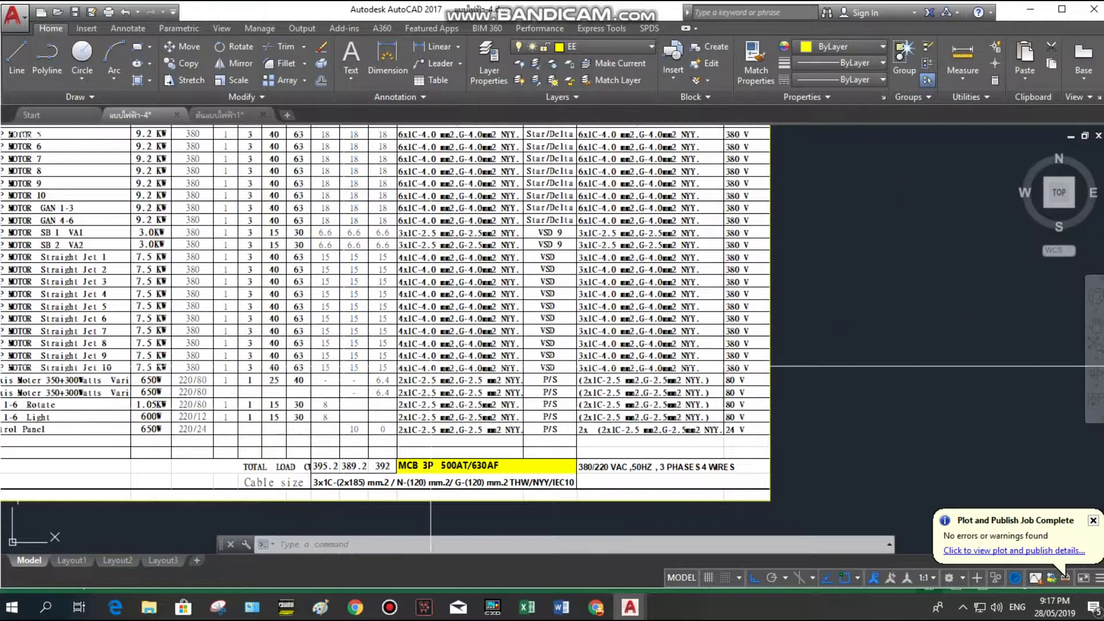
{"action": "left_click", "coordinate": [632, 371]}
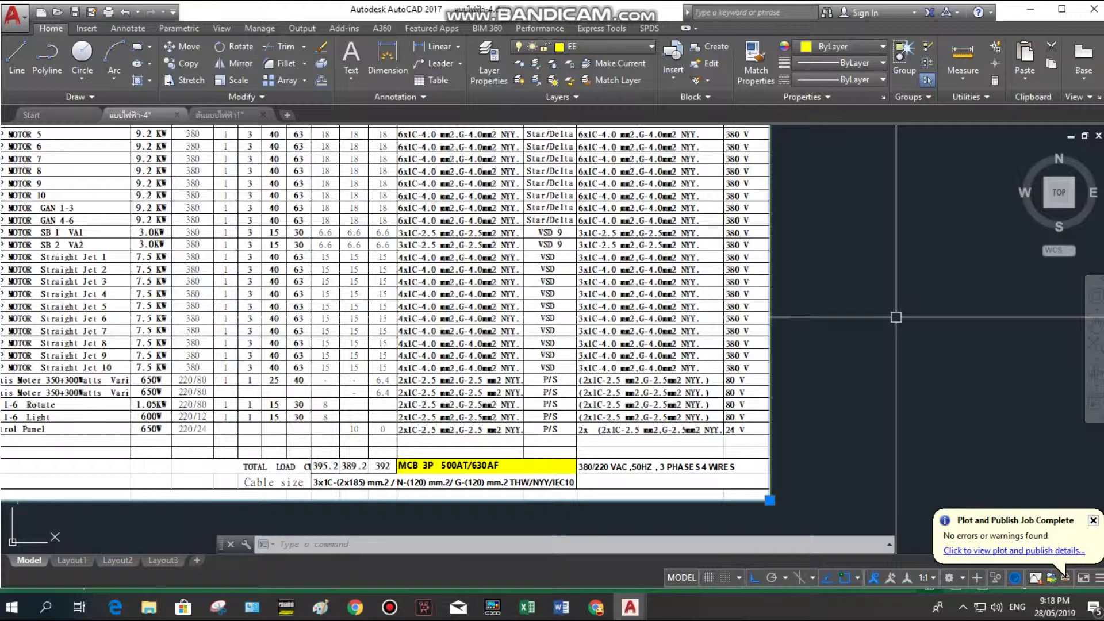
{"action": "left_click", "coordinate": [1093, 520]}
Bring the Excel load sheet workbook to the front from the taskbar.
{"action": "scroll", "coordinate": [620, 454], "scroll_direction": "down", "scroll_amount": 5}
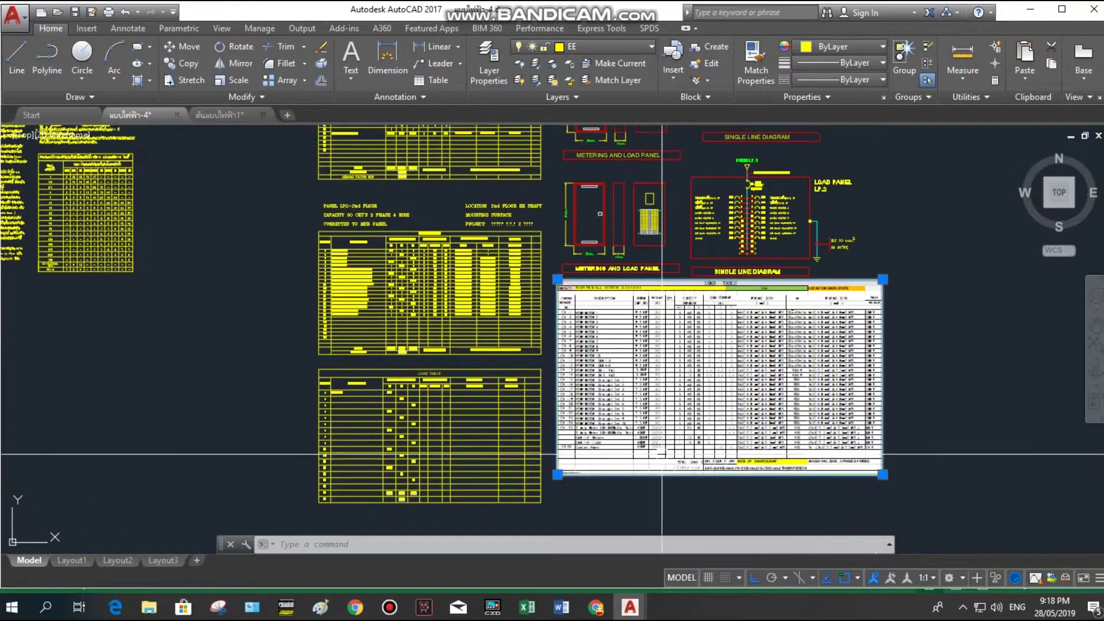
{"action": "scroll", "coordinate": [619, 454], "scroll_direction": "up", "scroll_amount": 2}
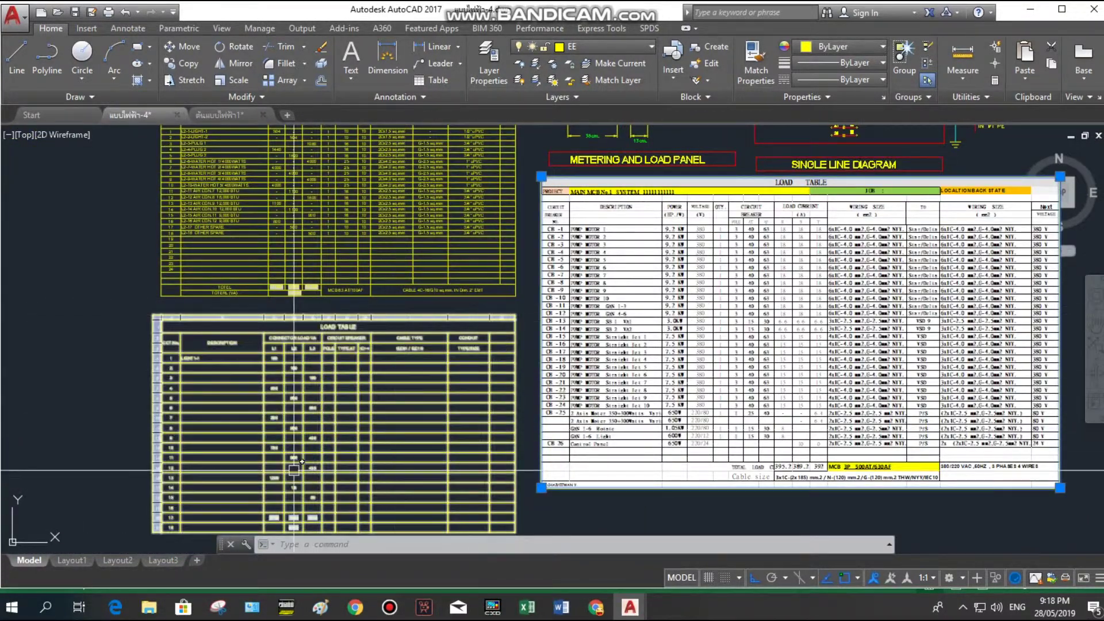
{"action": "scroll", "coordinate": [399, 446], "scroll_direction": "up", "scroll_amount": 1}
{"action": "scroll", "coordinate": [385, 424], "scroll_direction": "down", "scroll_amount": 1}
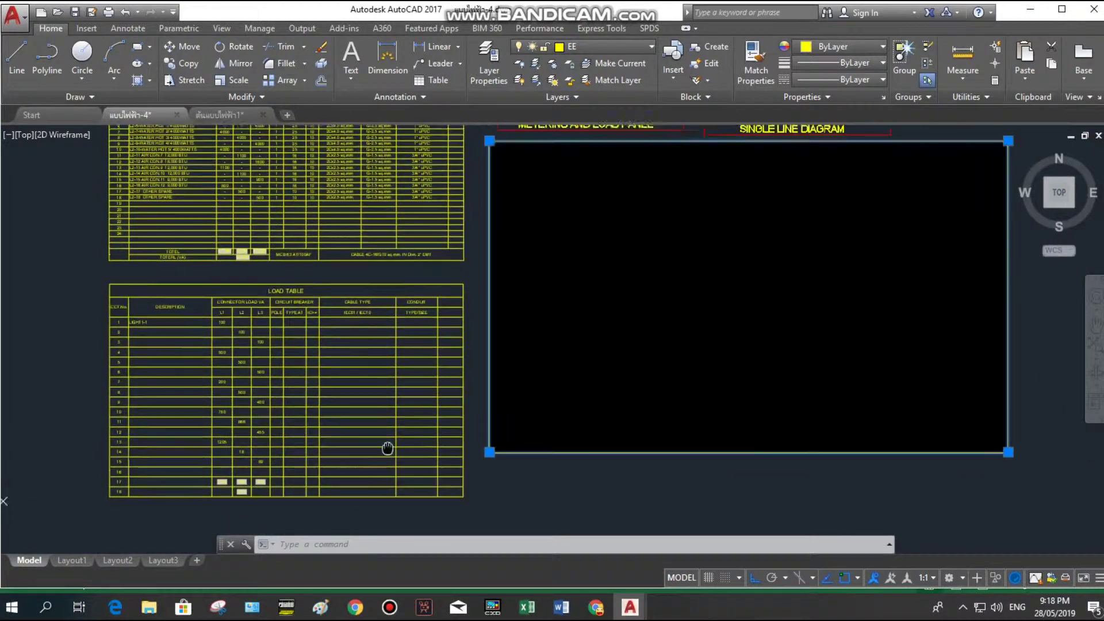
{"action": "left_click", "coordinate": [771, 535]}
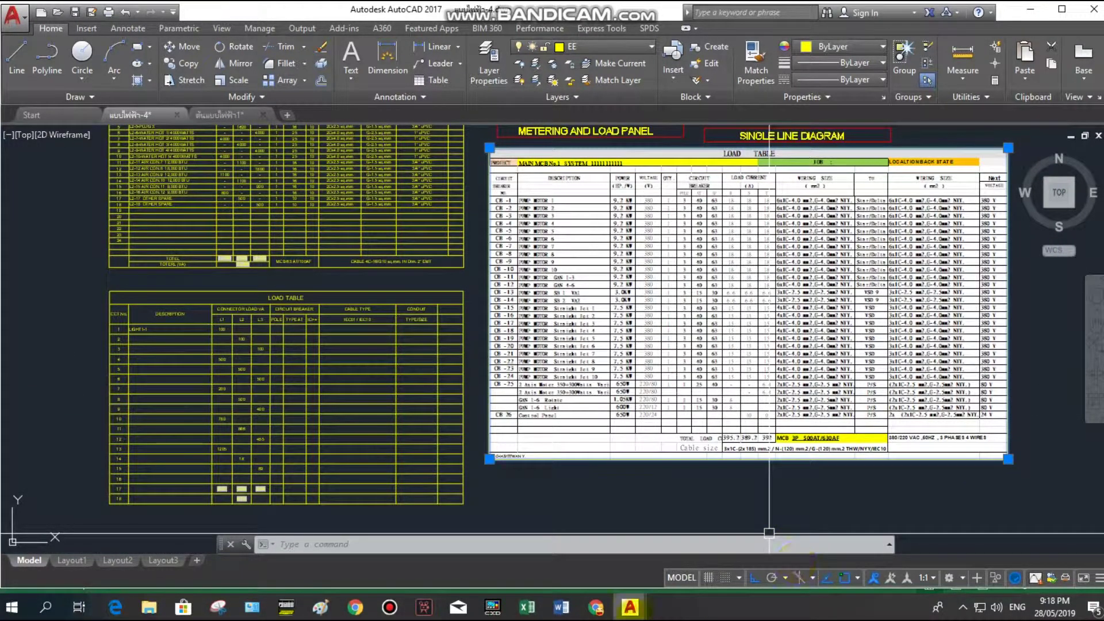
{"action": "mouse_move", "coordinate": [526, 607]}
{"action": "left_click", "coordinate": [480, 545]}
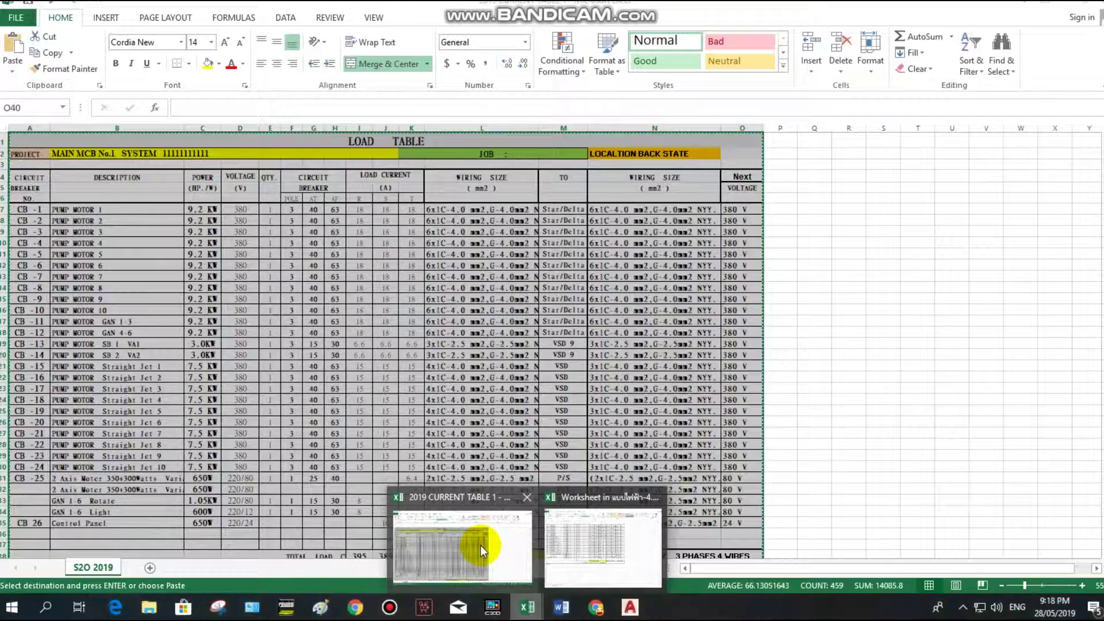
Copy the CB-1 to CB-13 wiring sizes in L7:L19 and switch back to the AutoCAD drawing.
{"action": "left_click", "coordinate": [562, 410]}
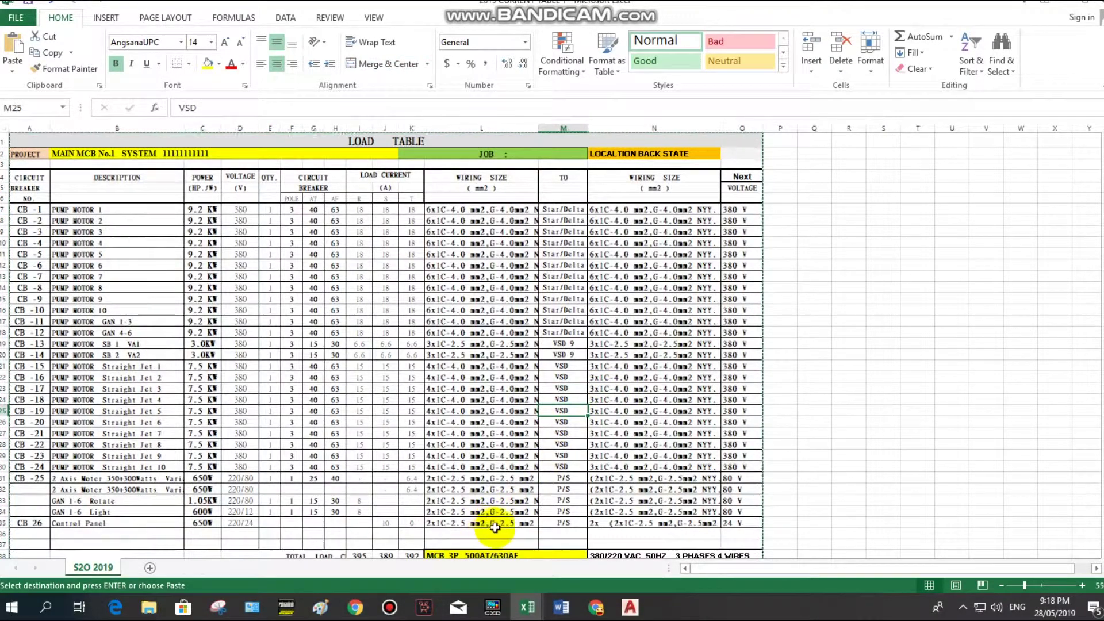
{"action": "left_click_drag", "start_coordinate": [454, 210], "coordinate": [457, 345]}
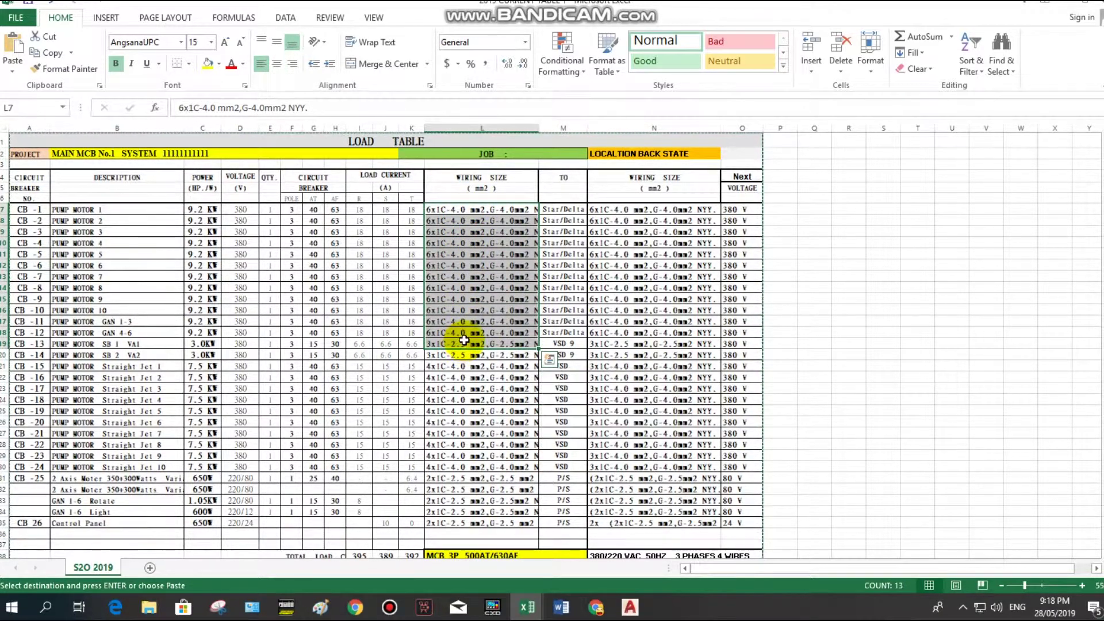
{"action": "key", "text": "ctrl+c"}
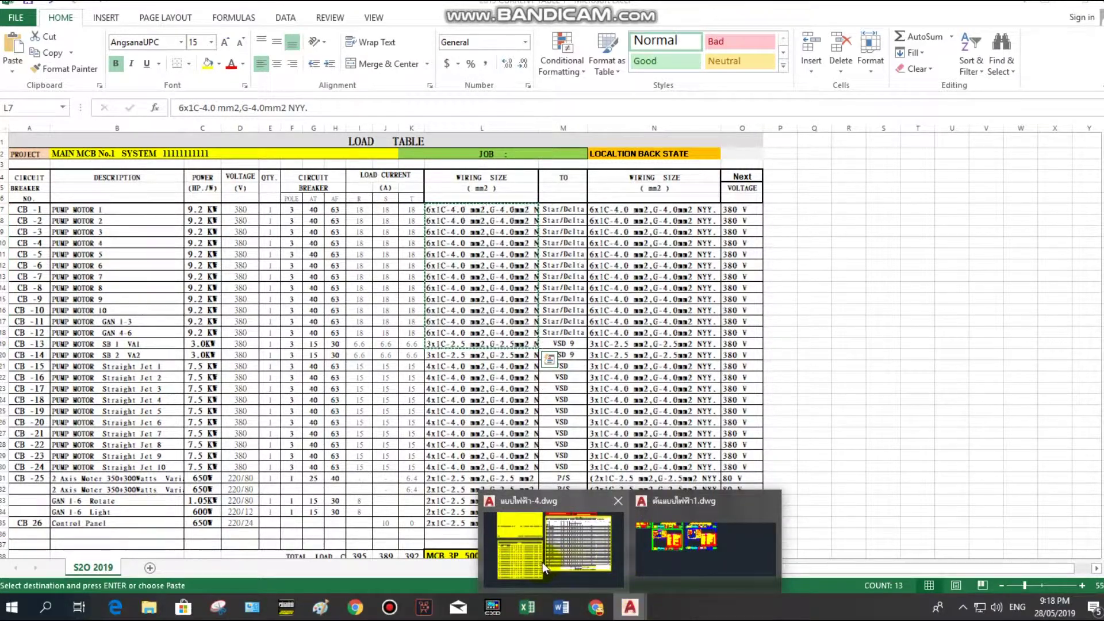
{"action": "mouse_move", "coordinate": [629, 607]}
{"action": "left_click", "coordinate": [543, 562]}
{"action": "scroll", "coordinate": [368, 346], "scroll_direction": "up", "scroll_amount": 4}
{"action": "left_click", "coordinate": [360, 310]}
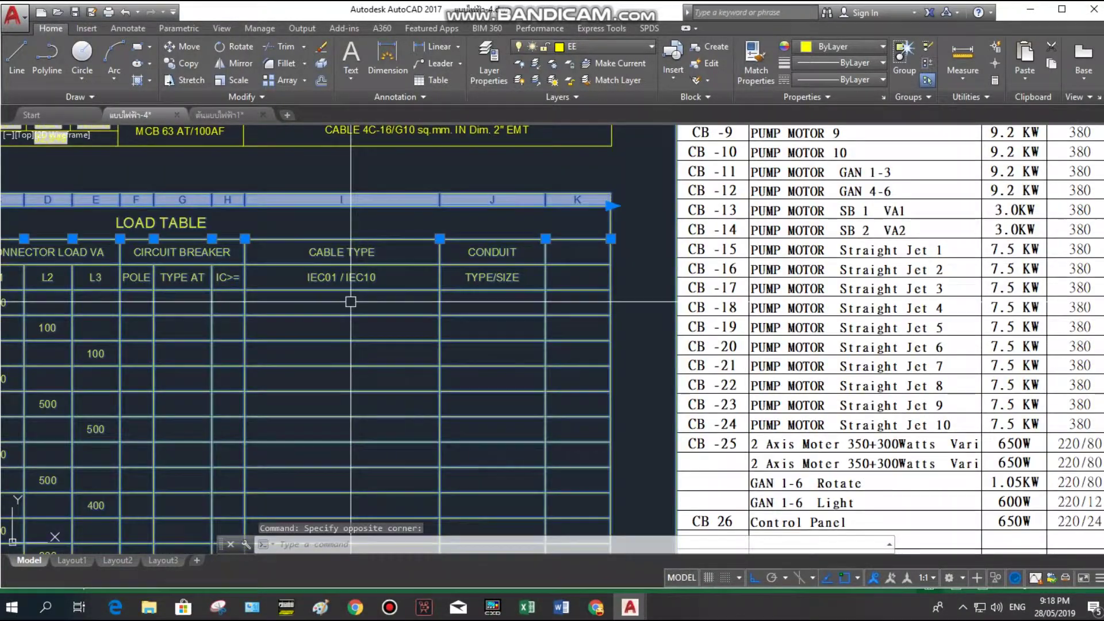
Paste the copied wiring sizes into the LOAD TABLE's CABLE TYPE column and review the result.
{"action": "left_click", "coordinate": [362, 302]}
{"action": "middle_click_drag", "start_coordinate": [362, 303], "coordinate": [362, 242]}
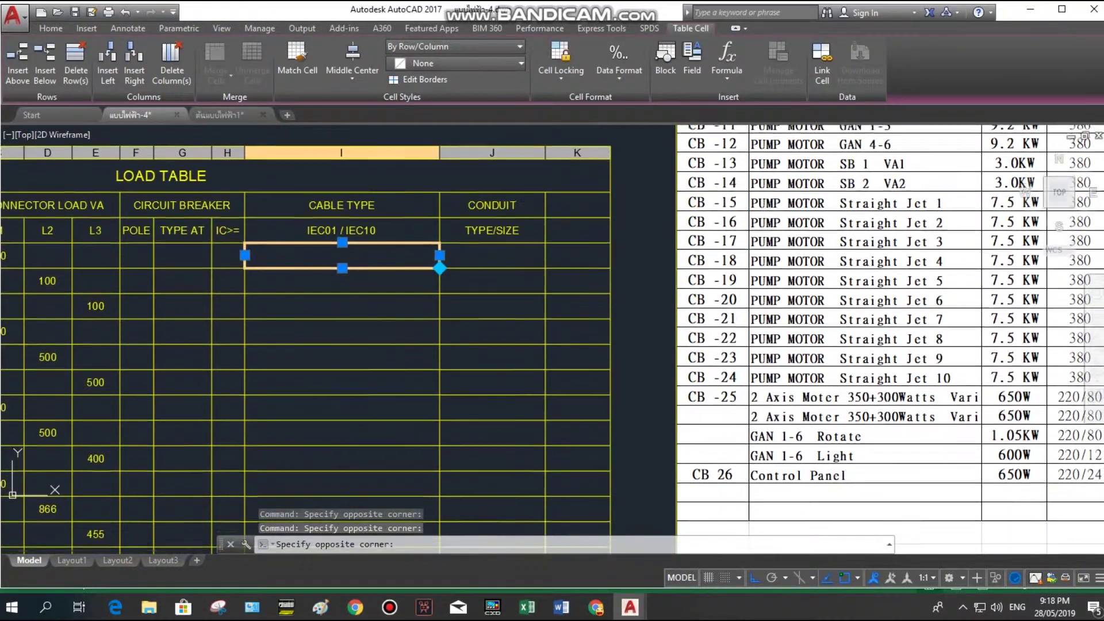
{"action": "left_click", "coordinate": [344, 544]}
{"action": "key", "text": "ctrl+v"}
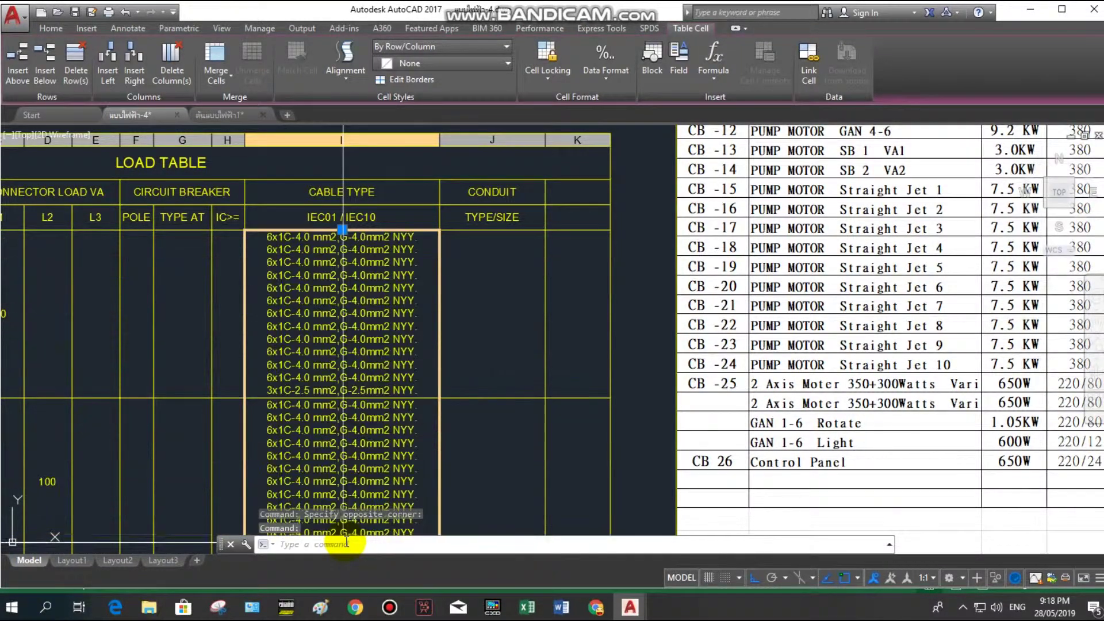
{"action": "scroll", "coordinate": [446, 388], "scroll_direction": "down", "scroll_amount": 4}
{"action": "scroll", "coordinate": [474, 403], "scroll_direction": "down", "scroll_amount": 2}
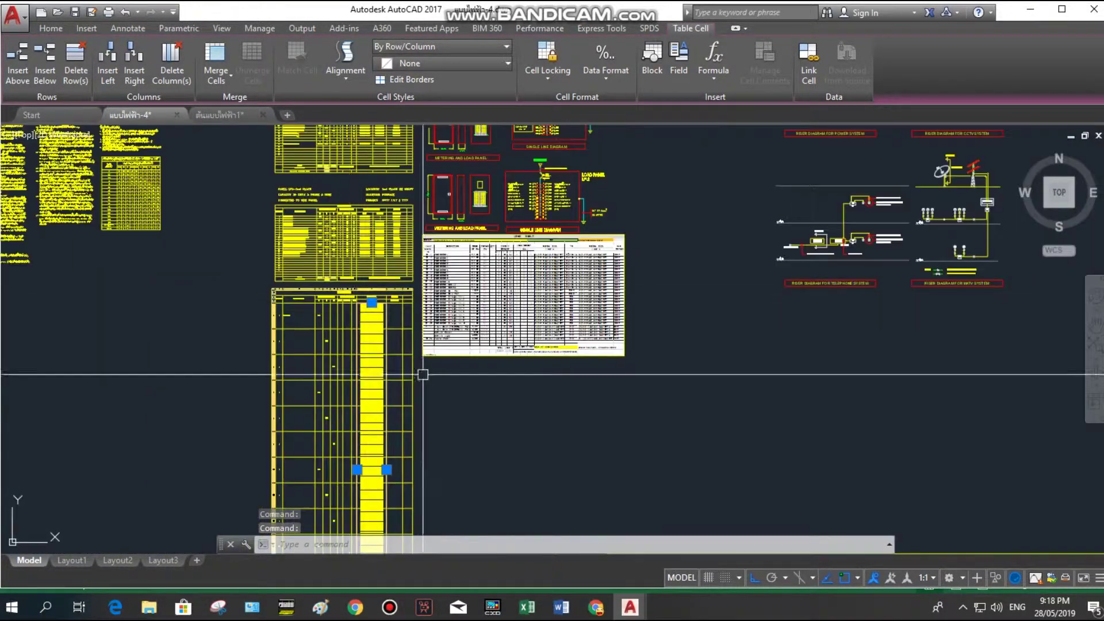
{"action": "scroll", "coordinate": [423, 372], "scroll_direction": "up", "scroll_amount": 5}
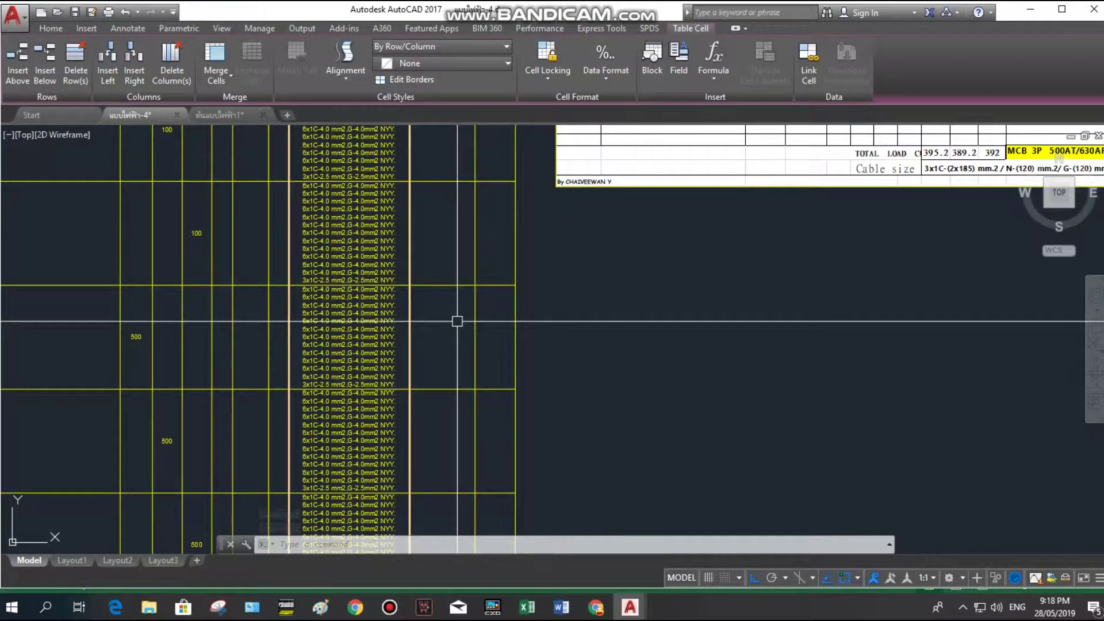
{"action": "scroll", "coordinate": [457, 321], "scroll_direction": "down", "scroll_amount": 5}
{"action": "scroll", "coordinate": [355, 275], "scroll_direction": "up", "scroll_amount": 1}
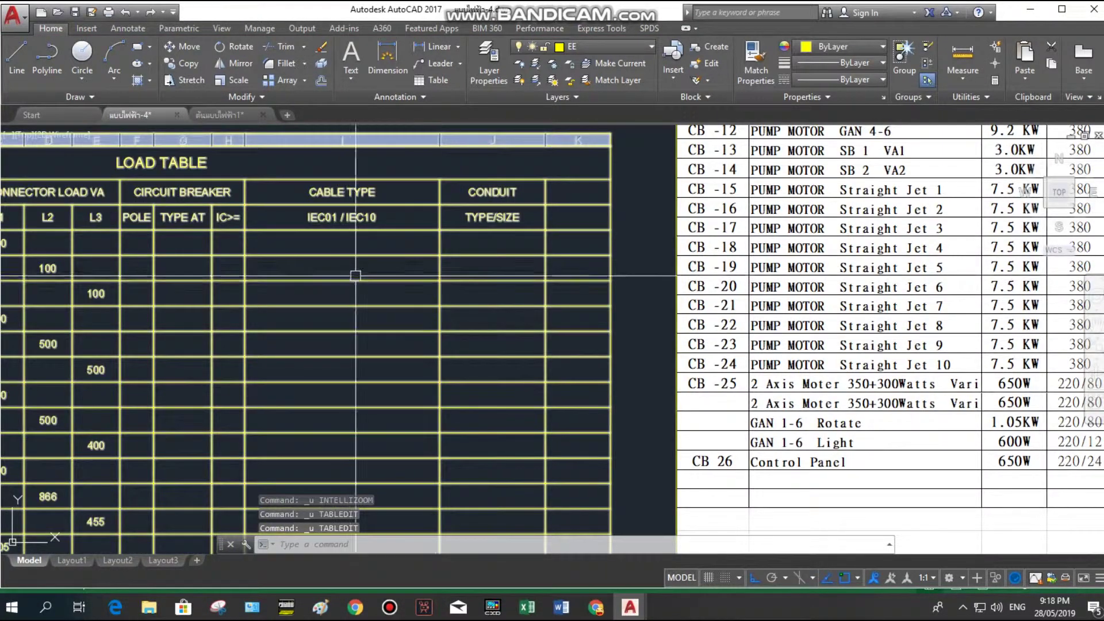
{"action": "key", "text": "Escape"}
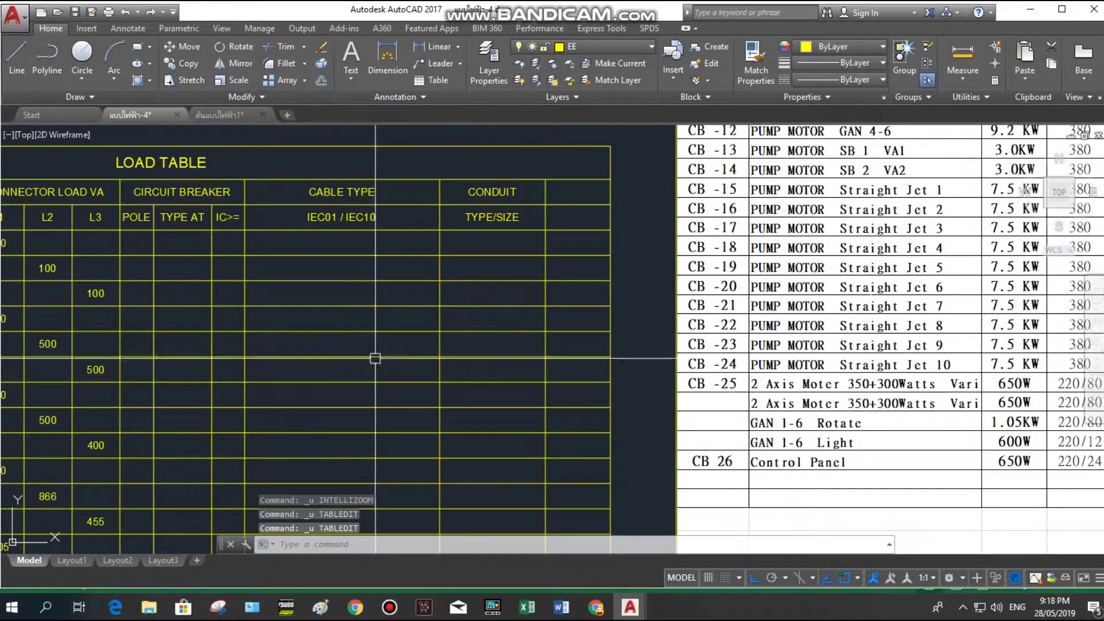
Paste only Excel's L7 value '6x1C-4.0 mm2,G-4.0mm2 NYY.' into the first CABLE TYPE cell and save.
{"action": "mouse_move", "coordinate": [527, 608]}
{"action": "left_click", "coordinate": [467, 527]}
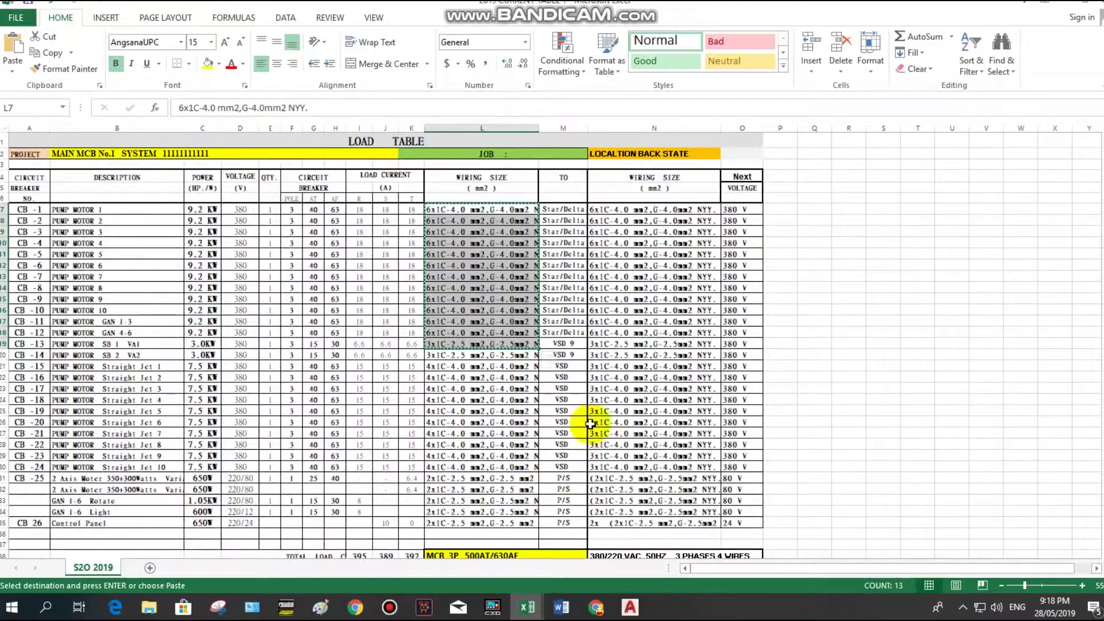
{"action": "left_click", "coordinate": [488, 210]}
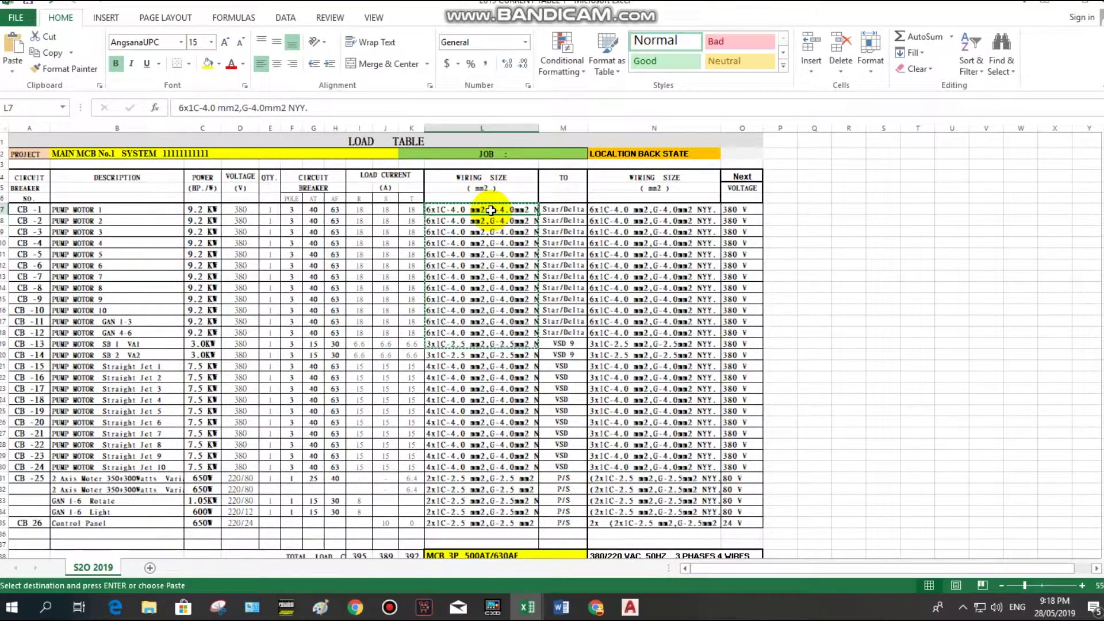
{"action": "key", "text": "ctrl+c"}
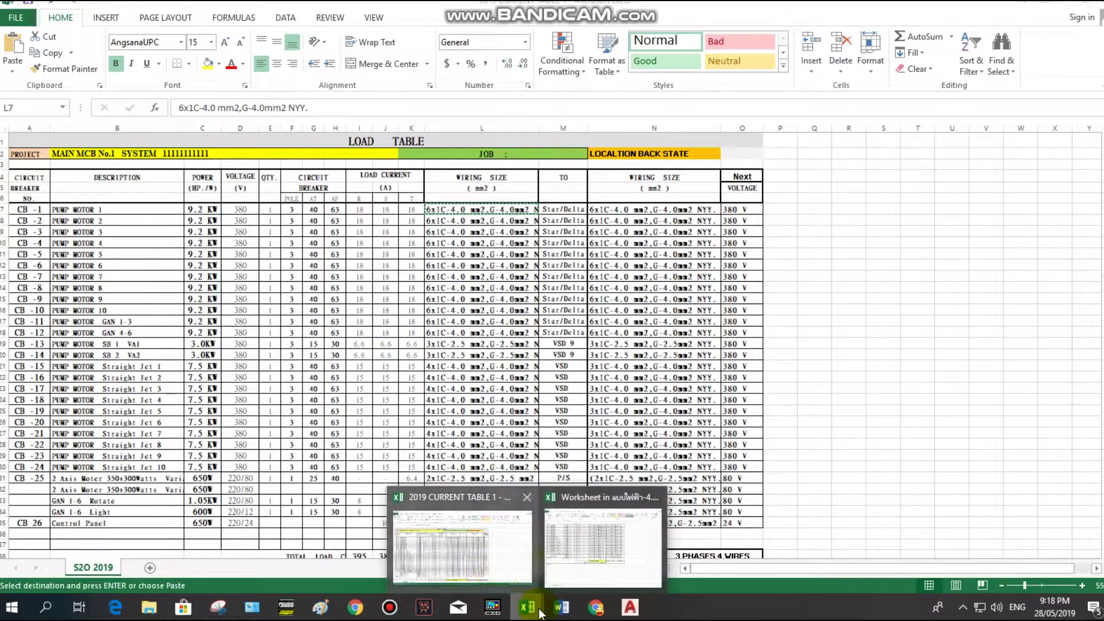
{"action": "mouse_move", "coordinate": [629, 607]}
{"action": "left_click", "coordinate": [609, 543]}
{"action": "left_click", "coordinate": [363, 232]}
{"action": "left_click", "coordinate": [353, 252]}
{"action": "key", "text": "ctrl+v"}
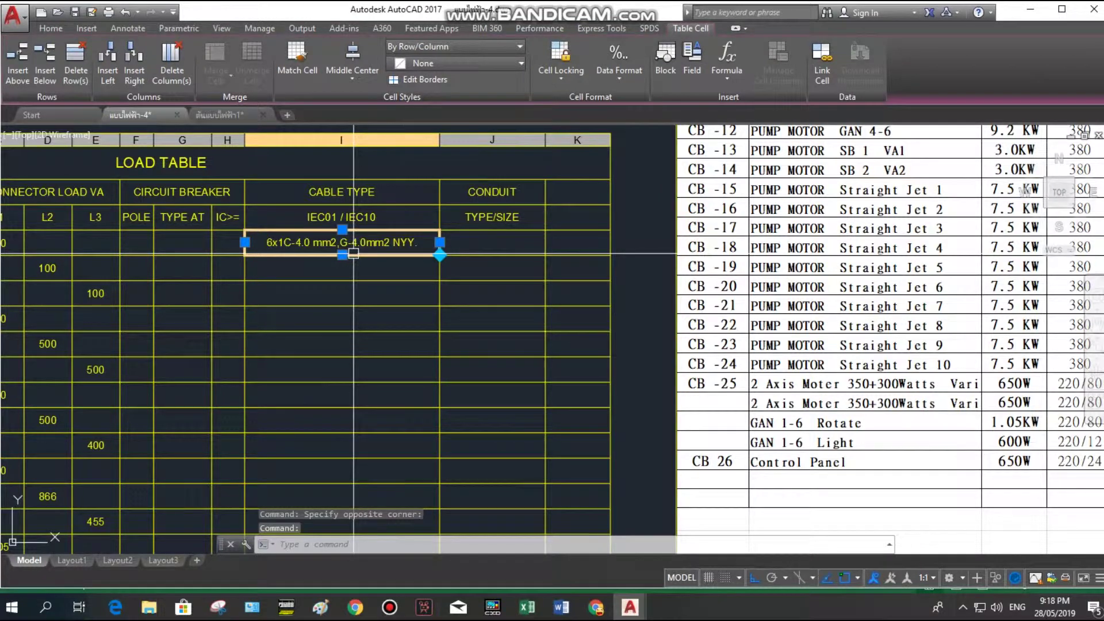
{"action": "left_click", "coordinate": [345, 293]}
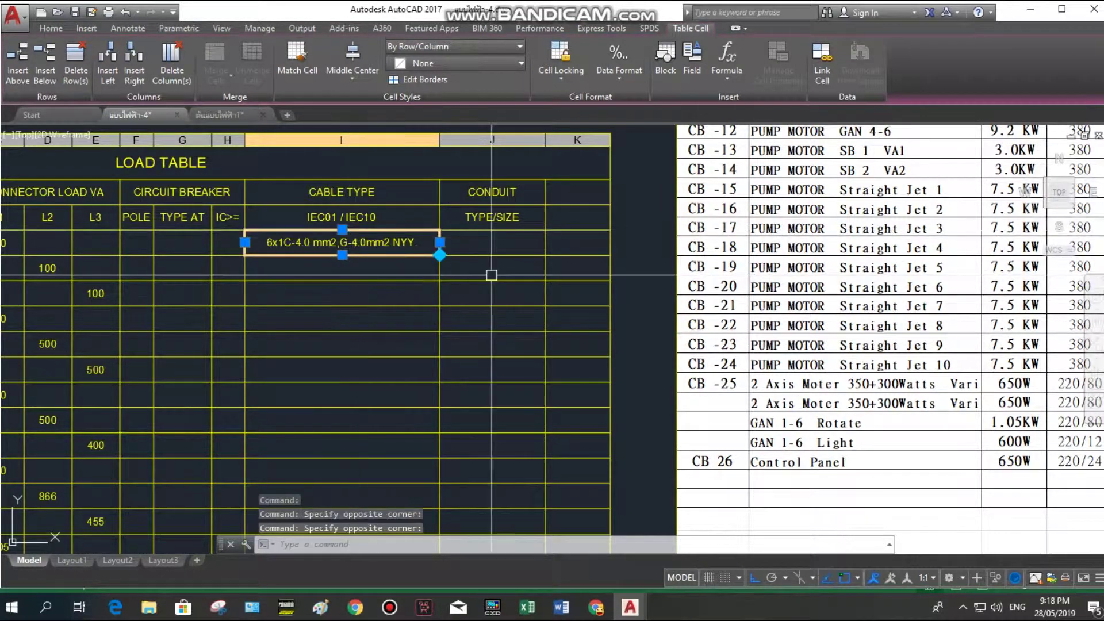
{"action": "key", "text": "Escape"}
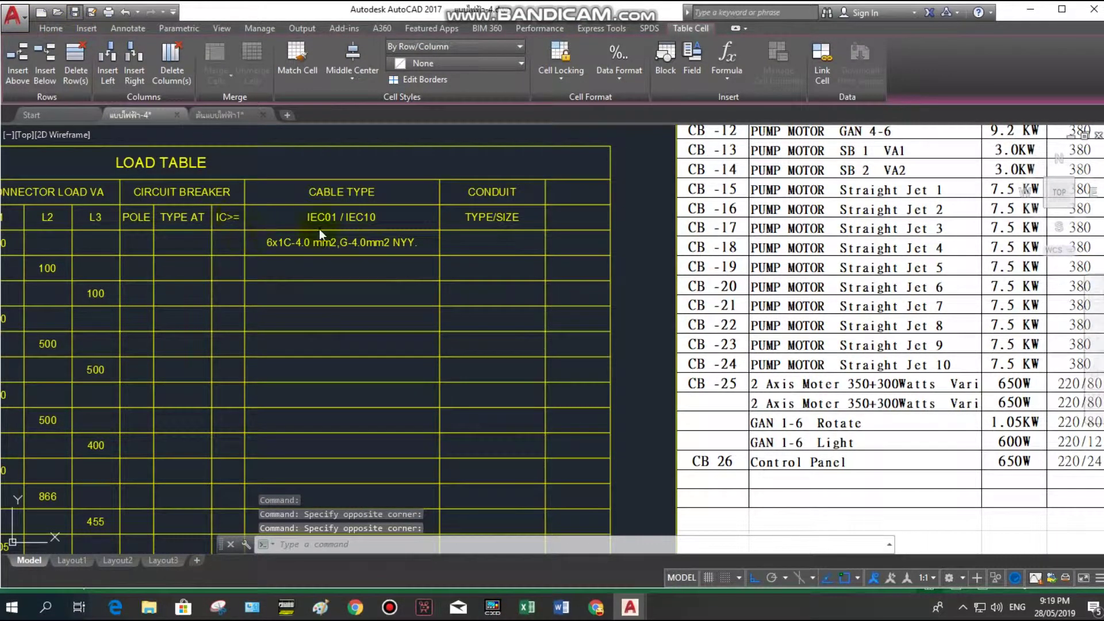
{"action": "key", "text": "ctrl+s"}
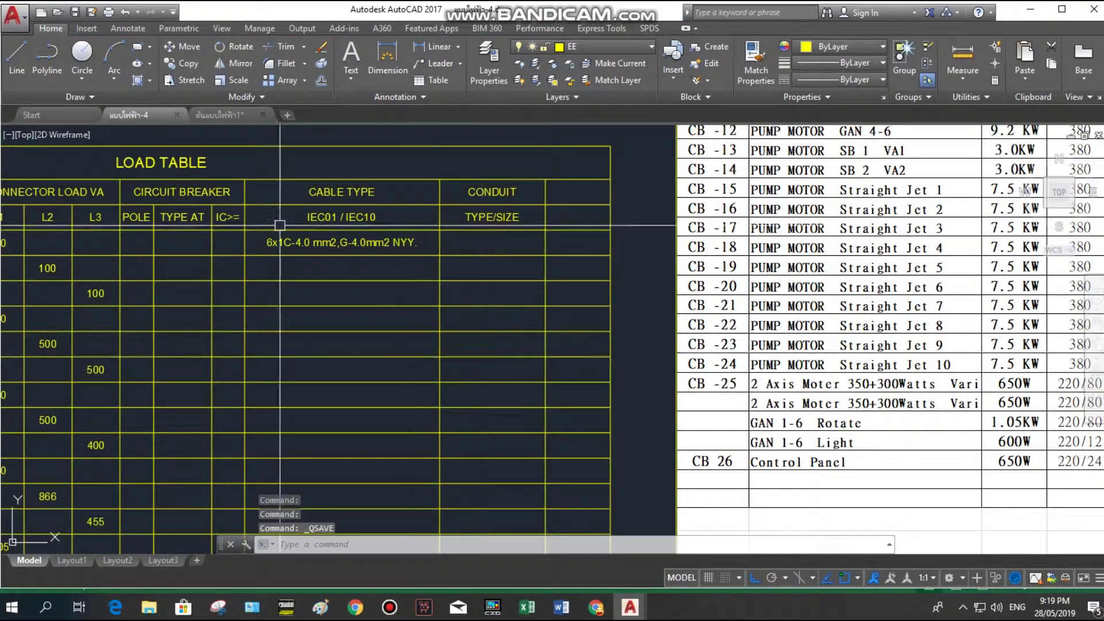
View the whole LOAD TABLE, then bring the Excel load sheet back to the front.
{"action": "scroll", "coordinate": [280, 225], "scroll_direction": "down", "scroll_amount": 5}
{"action": "scroll", "coordinate": [378, 308], "scroll_direction": "up", "scroll_amount": 3}
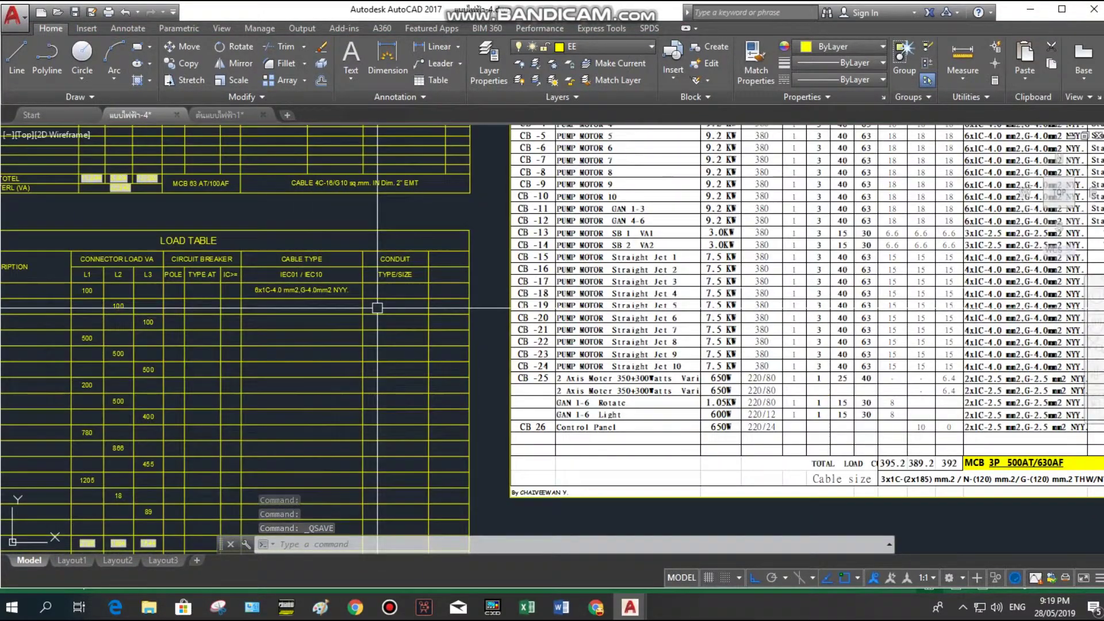
{"action": "scroll", "coordinate": [377, 308], "scroll_direction": "down", "scroll_amount": 3}
{"action": "scroll", "coordinate": [103, 262], "scroll_direction": "up", "scroll_amount": 5}
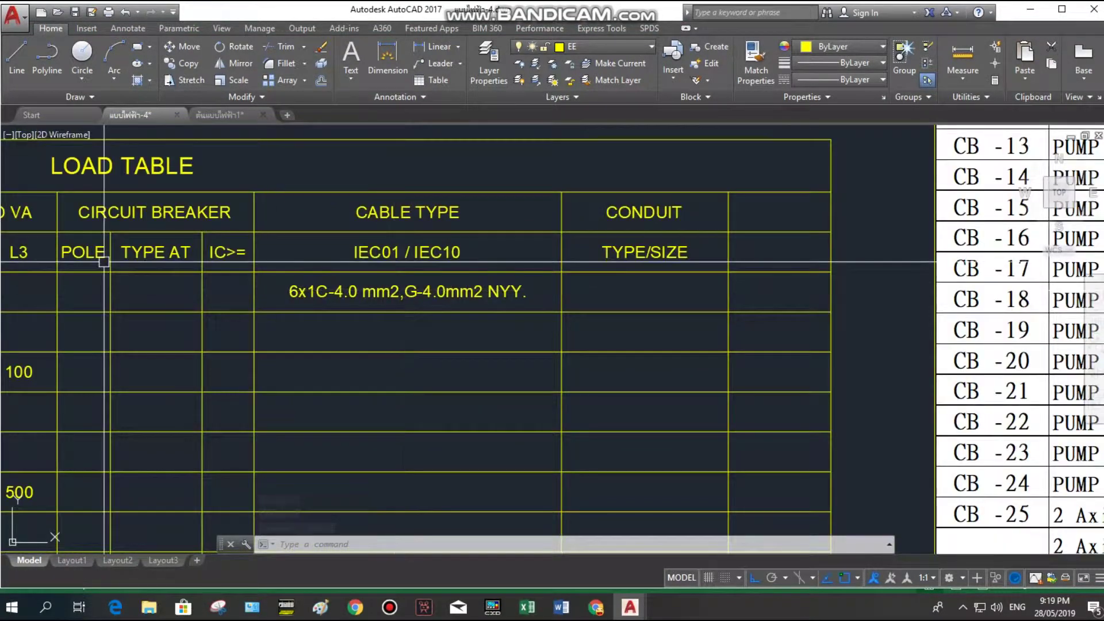
{"action": "scroll", "coordinate": [439, 288], "scroll_direction": "down", "scroll_amount": 2}
{"action": "middle_click_drag", "start_coordinate": [461, 288], "coordinate": [309, 288]}
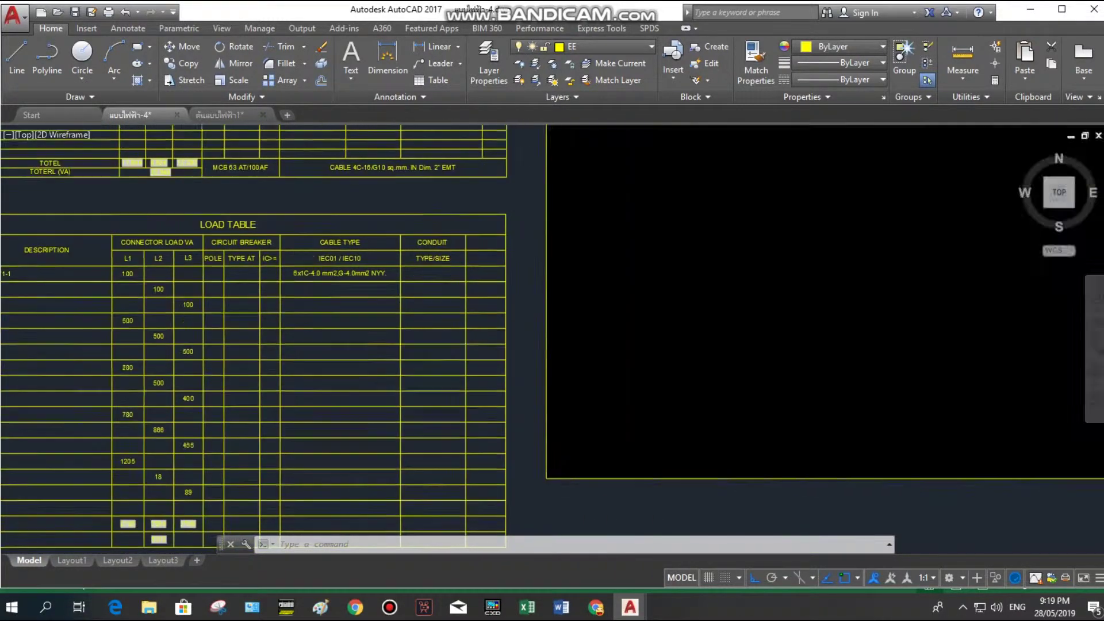
{"action": "left_click", "coordinate": [448, 347]}
{"action": "mouse_move", "coordinate": [526, 607]}
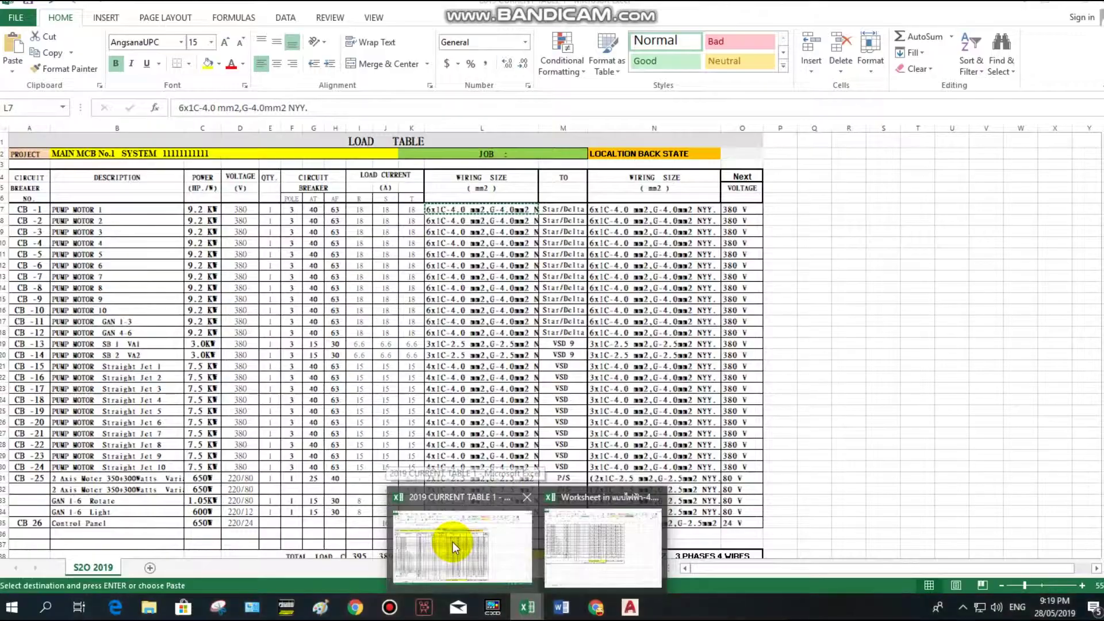
{"action": "left_click", "coordinate": [453, 542]}
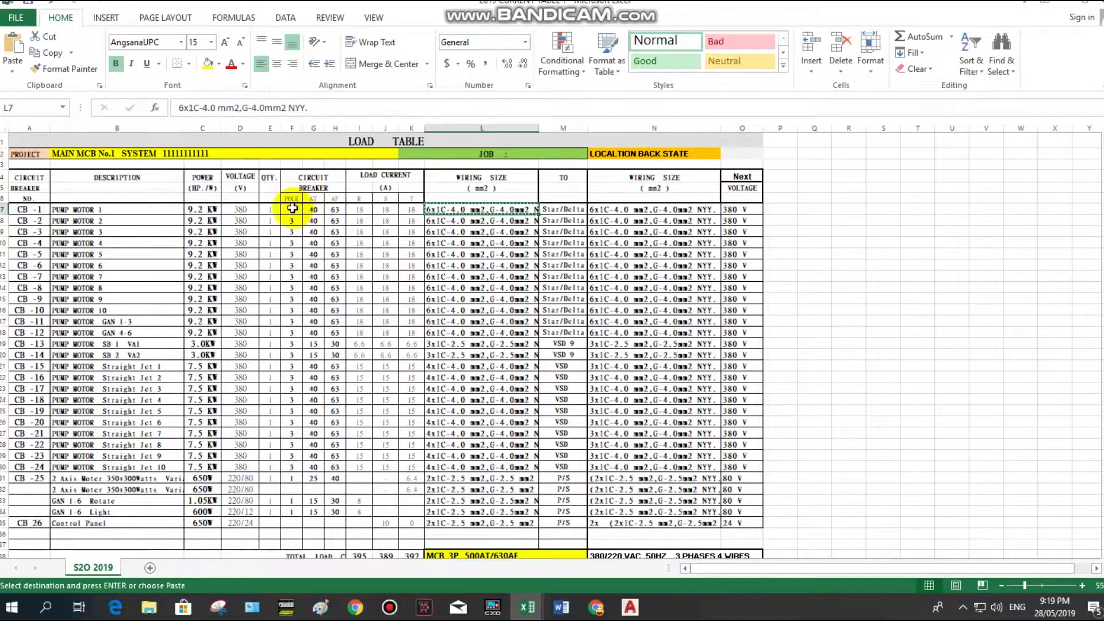
Copy CB-1's breaker values from Excel row 7 into circuit 1's POLE cell.
{"action": "left_click", "coordinate": [357, 208]}
{"action": "left_click", "coordinate": [387, 255]}
{"action": "left_click_drag", "start_coordinate": [266, 209], "coordinate": [341, 210]}
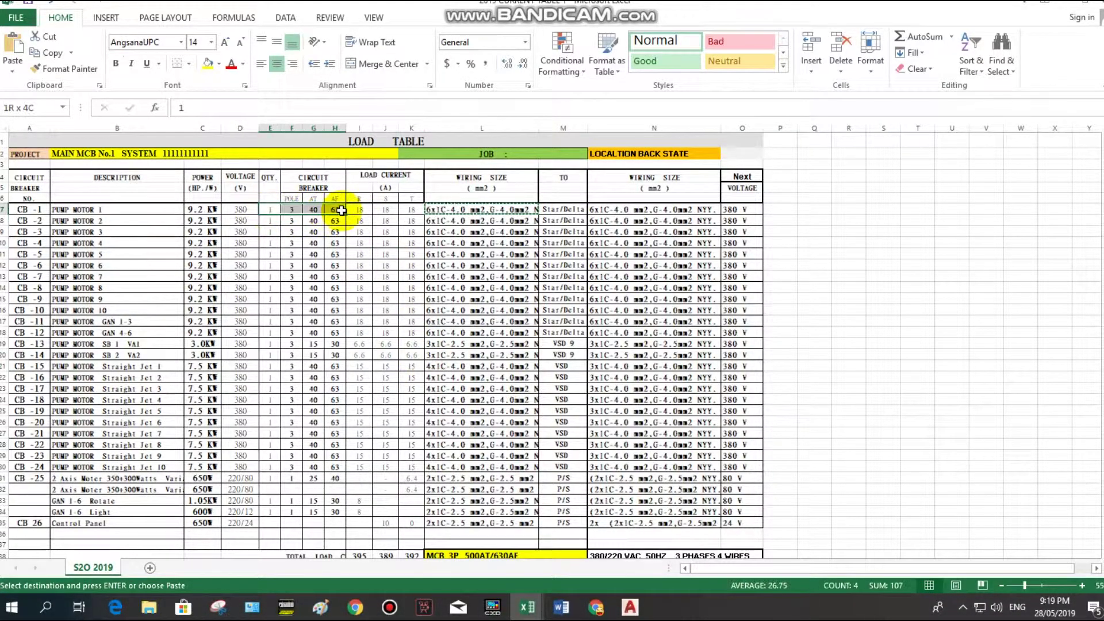
{"action": "key", "text": "ctrl+c"}
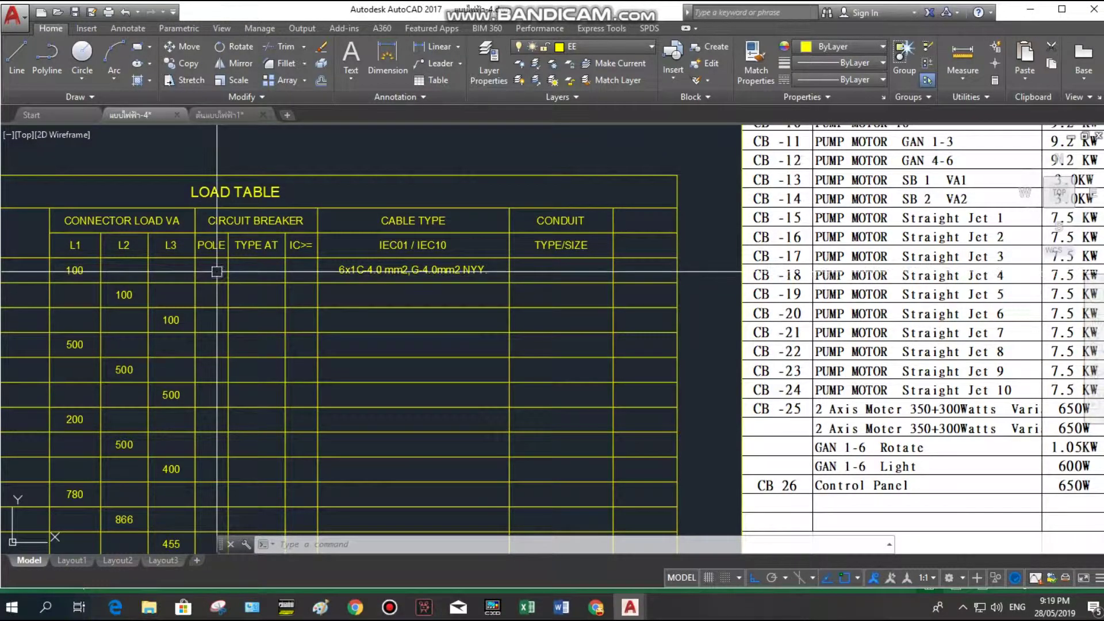
{"action": "left_click", "coordinate": [221, 275]}
{"action": "key", "text": "ctrl+v"}
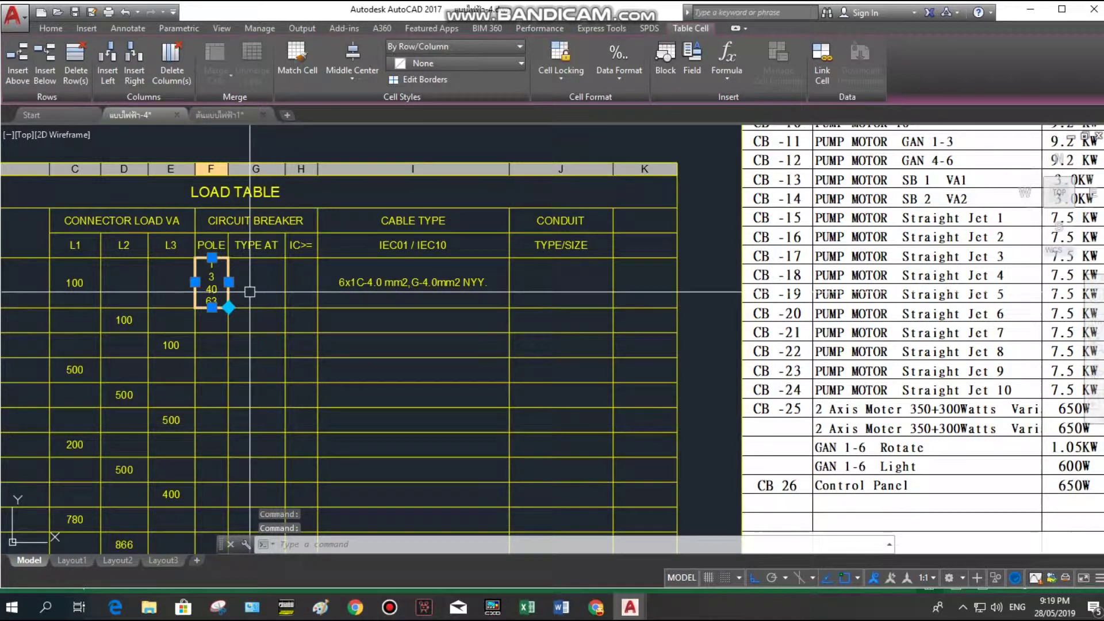
Replace the stacked paste with POLE 1, TYPE AT 16 and IC>= 63 for circuit 1.
{"action": "scroll", "coordinate": [228, 293], "scroll_direction": "up", "scroll_amount": 2}
{"action": "scroll", "coordinate": [230, 297], "scroll_direction": "up", "scroll_amount": 2}
{"action": "left_click", "coordinate": [402, 387]}
{"action": "left_click", "coordinate": [205, 279]}
{"action": "key", "text": "Delete"}
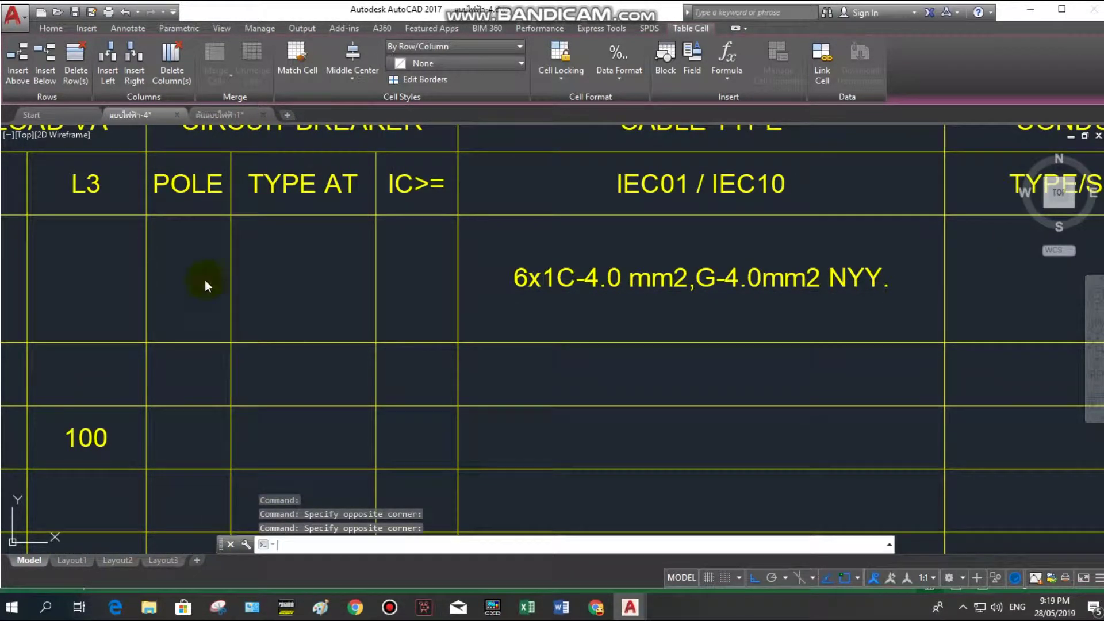
{"action": "type", "text": "1"}
{"action": "key", "text": "Tab"}
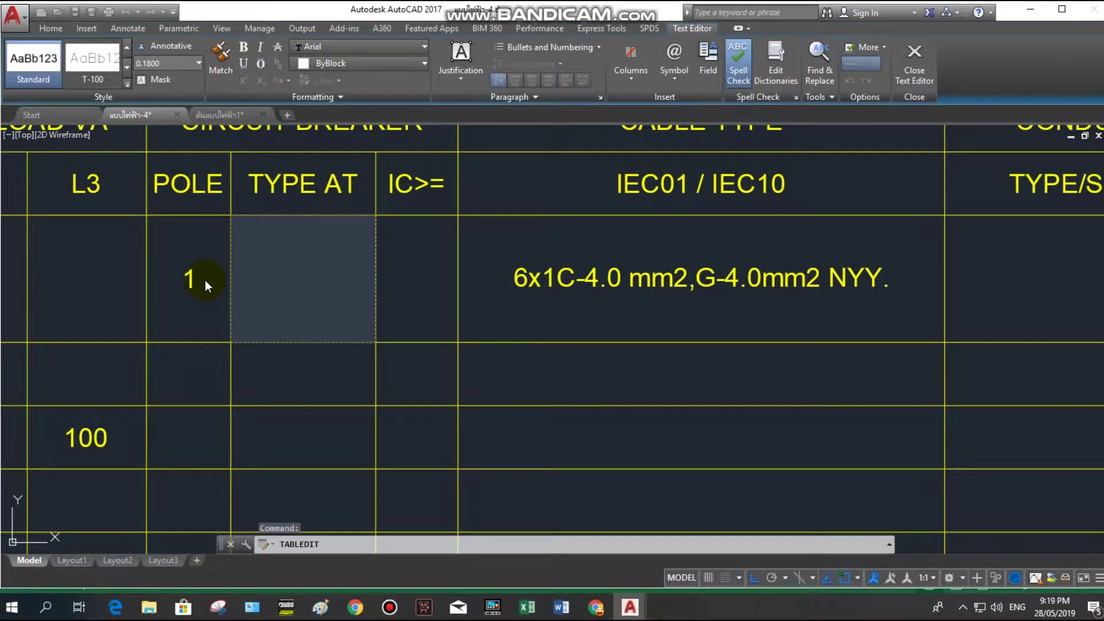
{"action": "type", "text": "16"}
{"action": "key", "text": "Tab"}
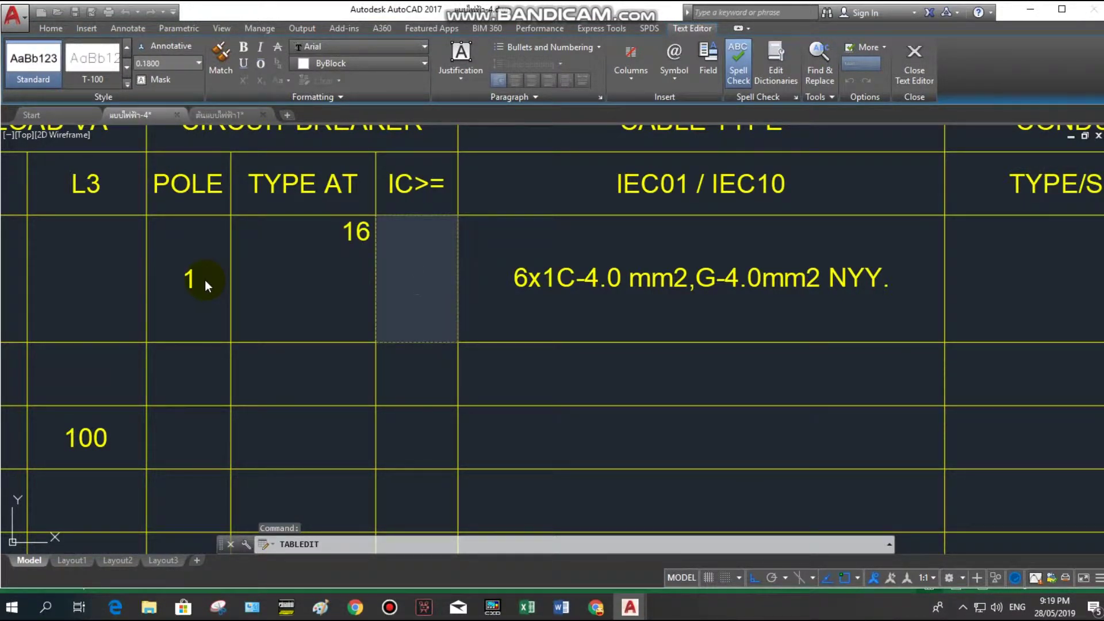
{"action": "type", "text": "63"}
{"action": "key", "text": "Return"}
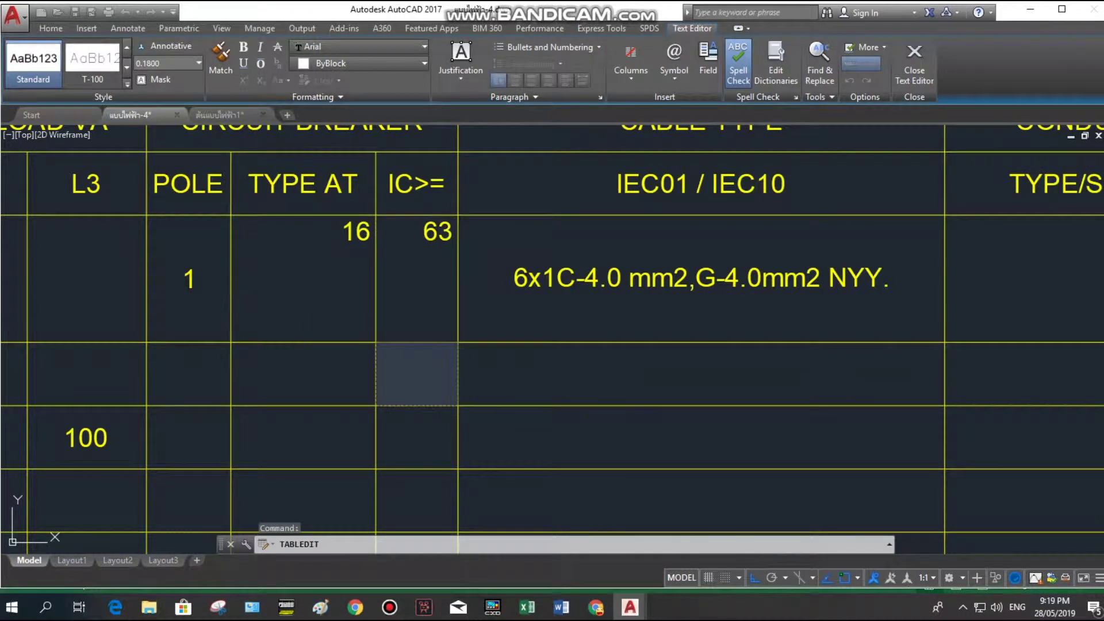
{"action": "key", "text": "Escape"}
{"action": "left_click_drag", "start_coordinate": [330, 260], "coordinate": [437, 288]}
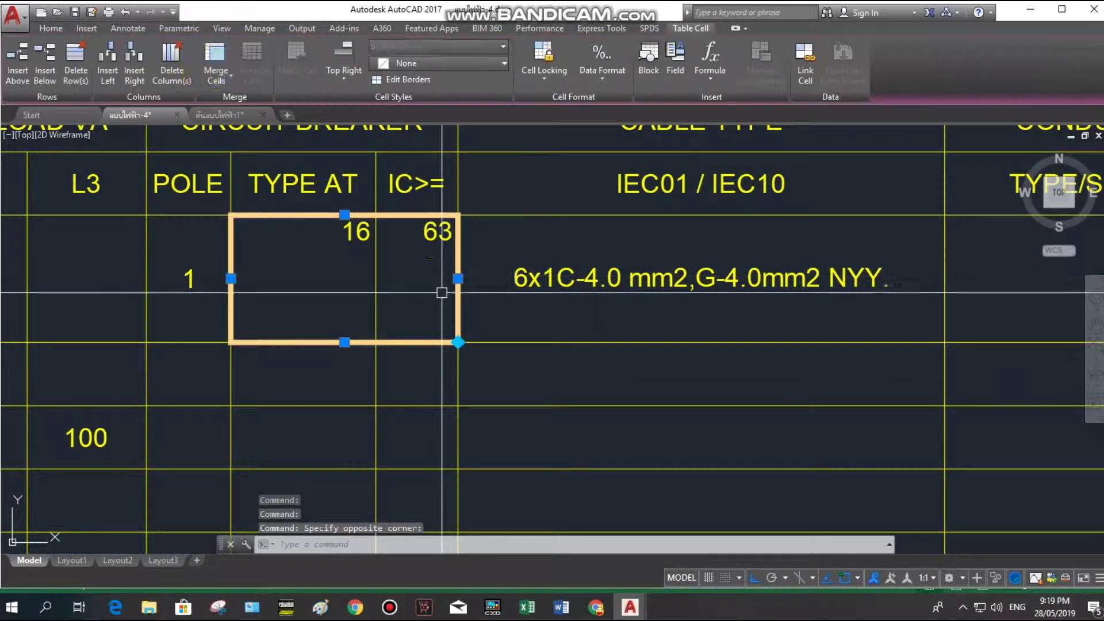
Set circuit 1's breaker cells 1, 16 and 63 to Middle Center alignment.
{"action": "left_click", "coordinate": [85, 28]}
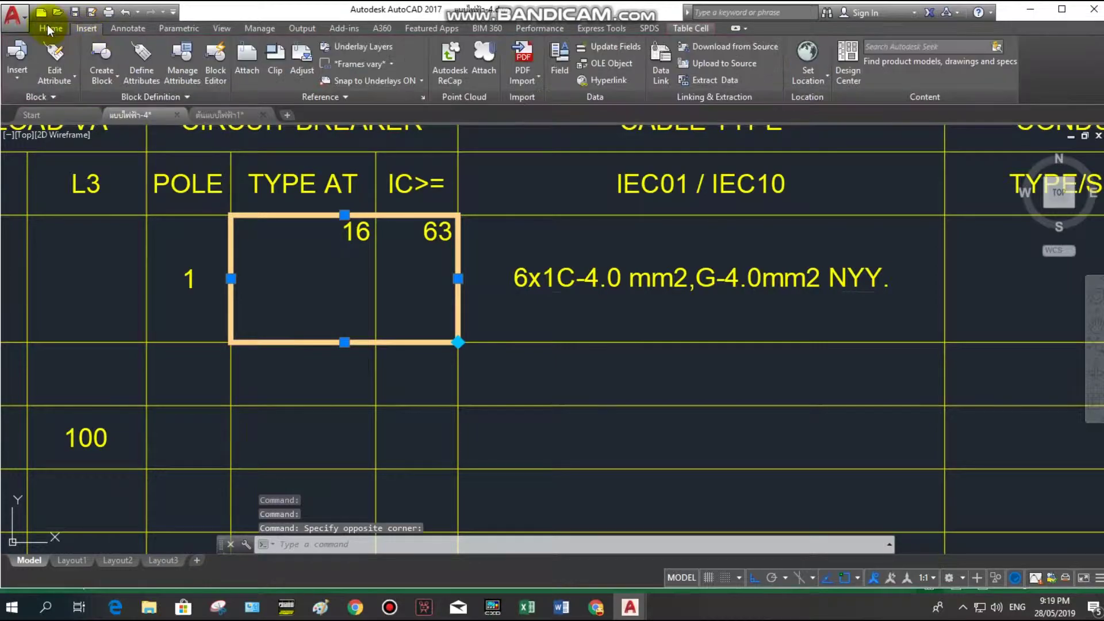
{"action": "left_click", "coordinate": [48, 27]}
{"action": "left_click", "coordinate": [134, 26]}
{"action": "left_click", "coordinate": [178, 27]}
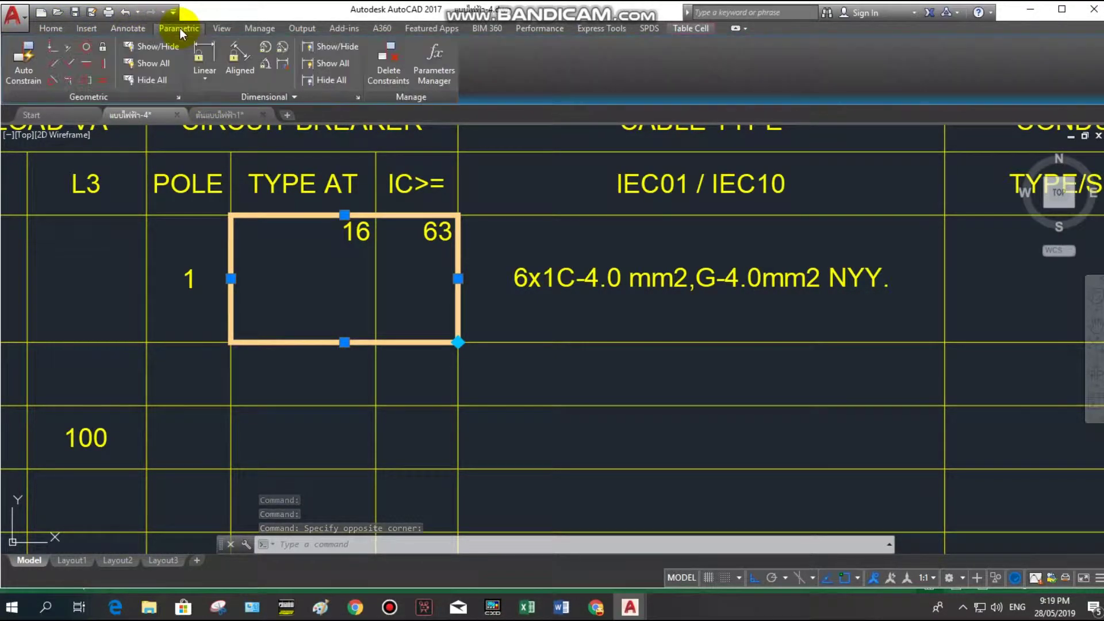
{"action": "left_click", "coordinate": [122, 29]}
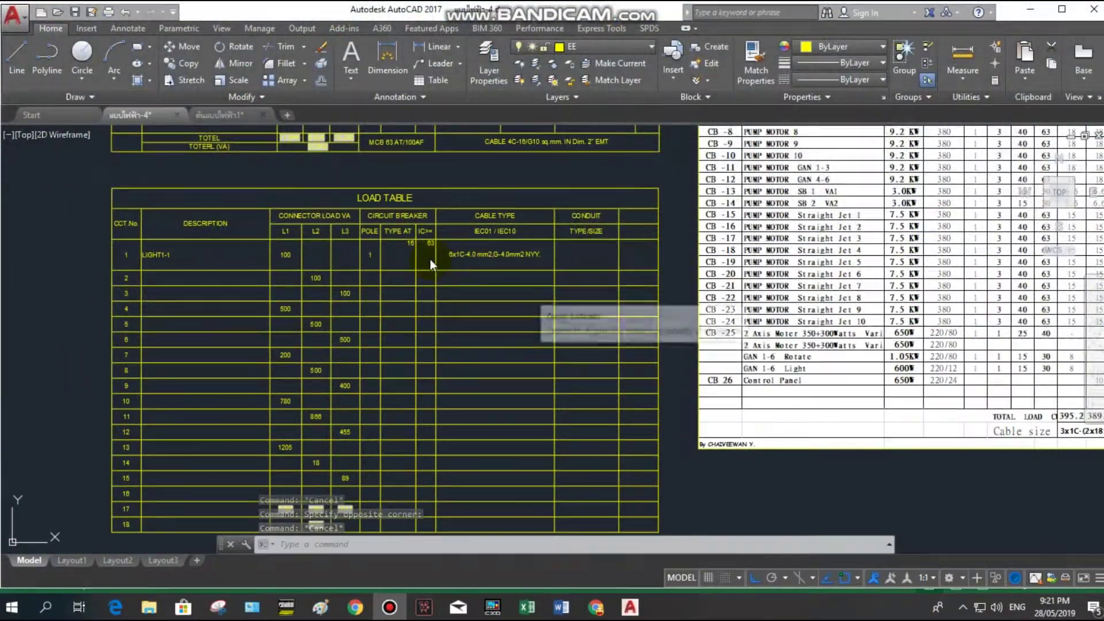
{"action": "left_click", "coordinate": [408, 260]}
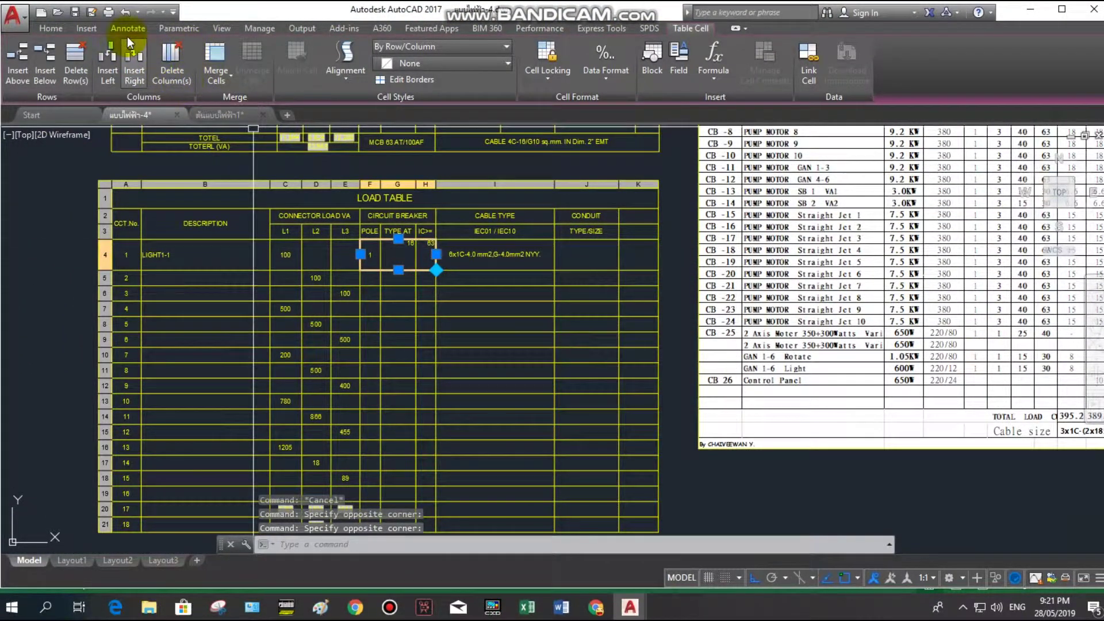
{"action": "left_click", "coordinate": [350, 77]}
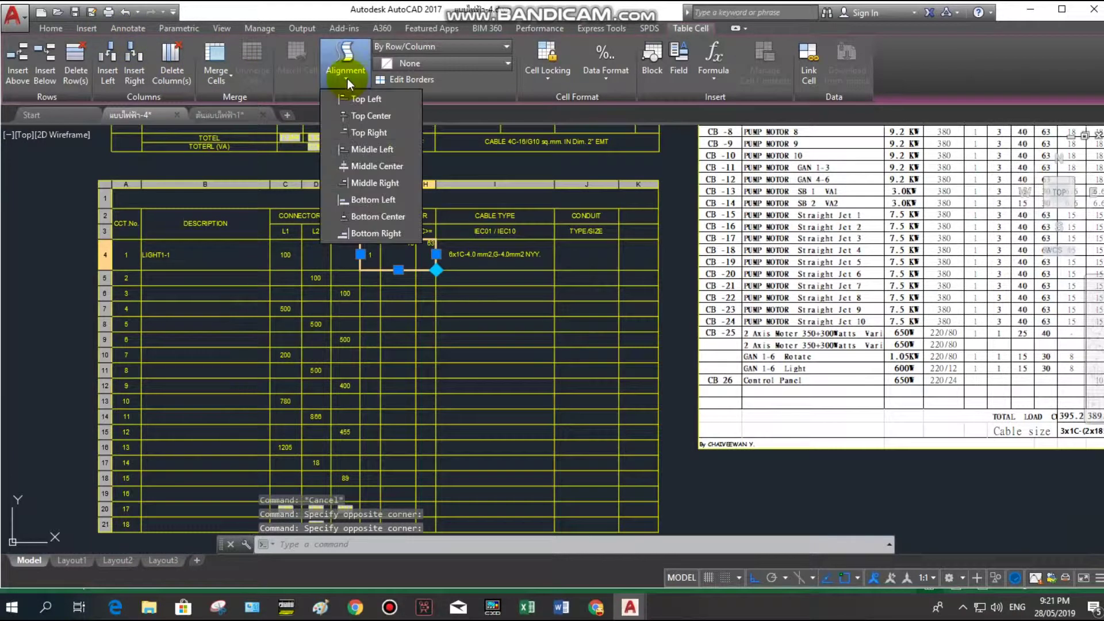
{"action": "left_click", "coordinate": [348, 166]}
{"action": "key", "text": "Escape"}
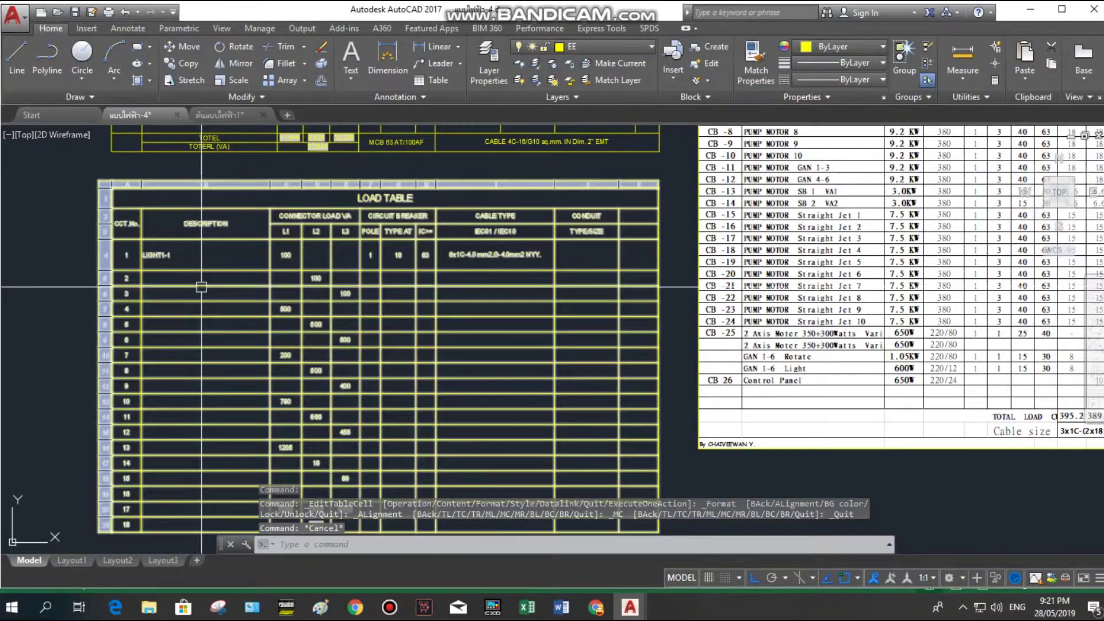
Try stretching circuit 1's row grip to match the rows below, cancelling with Esc.
{"action": "left_click", "coordinate": [106, 270]}
{"action": "left_click", "coordinate": [136, 269]}
{"action": "key", "text": "Escape"}
{"action": "left_click", "coordinate": [126, 254]}
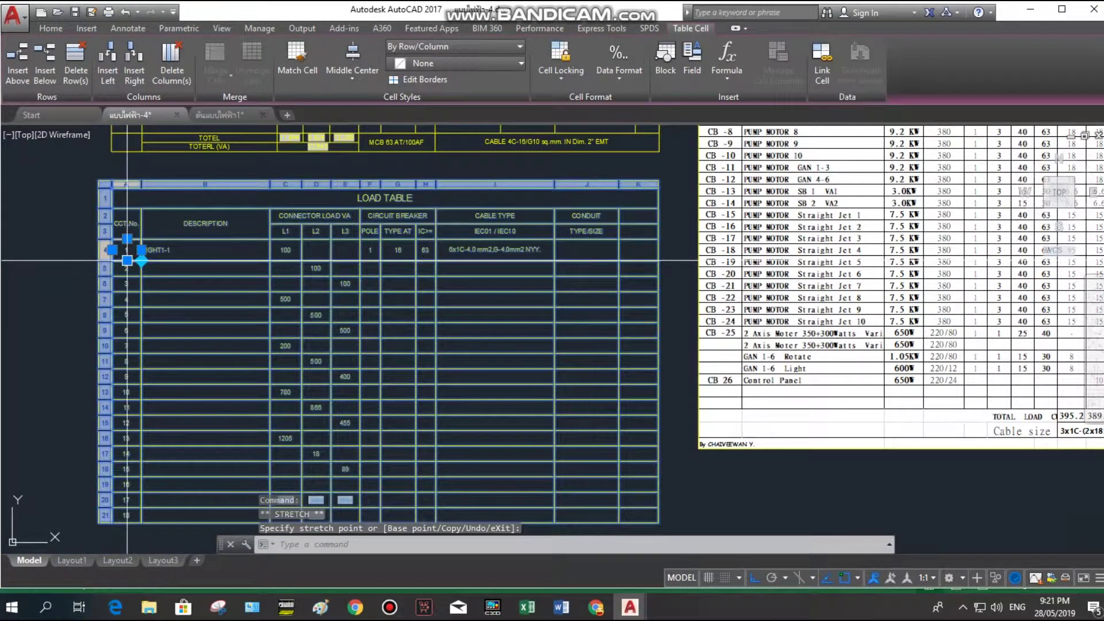
{"action": "left_click", "coordinate": [126, 251]}
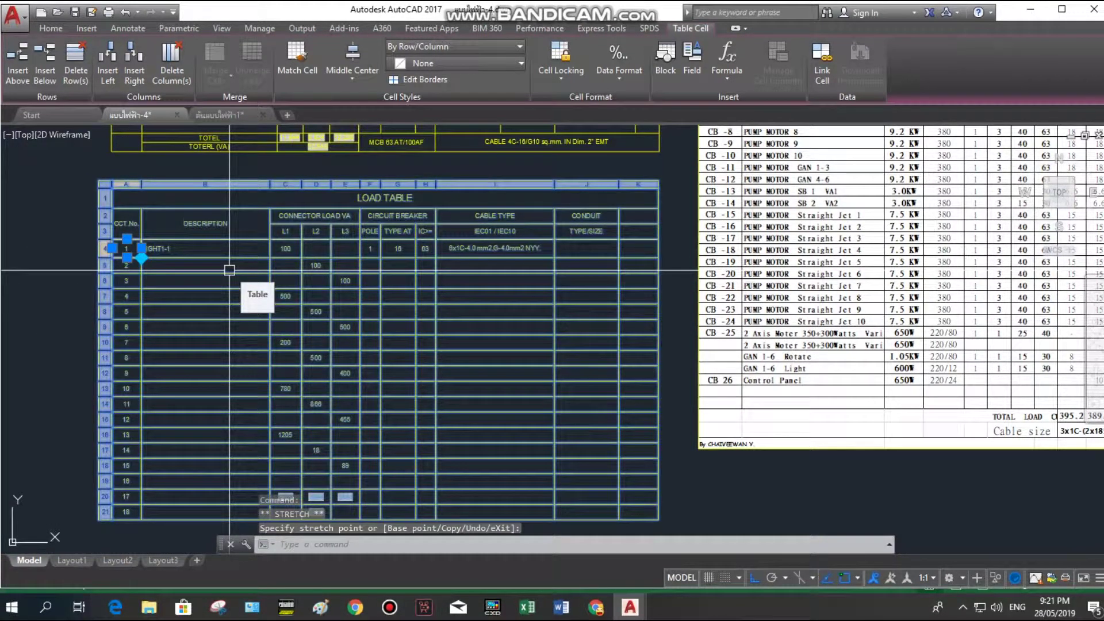
{"action": "scroll", "coordinate": [136, 246], "scroll_direction": "up", "scroll_amount": 3}
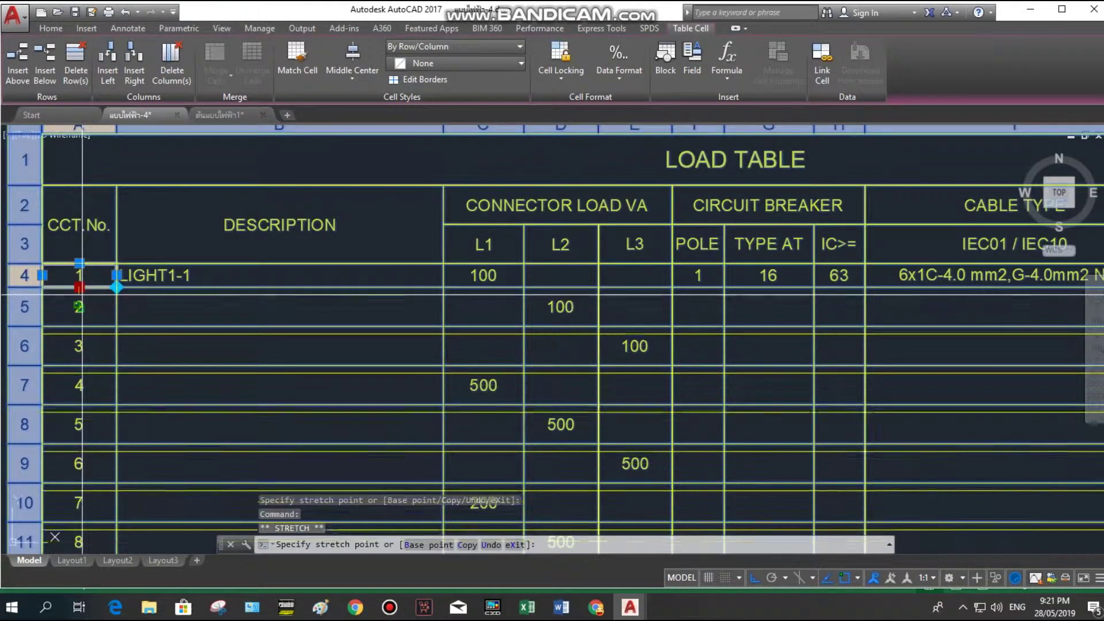
{"action": "left_click", "coordinate": [81, 306]}
{"action": "key", "text": "Escape"}
{"action": "scroll", "coordinate": [151, 286], "scroll_direction": "down", "scroll_amount": 2}
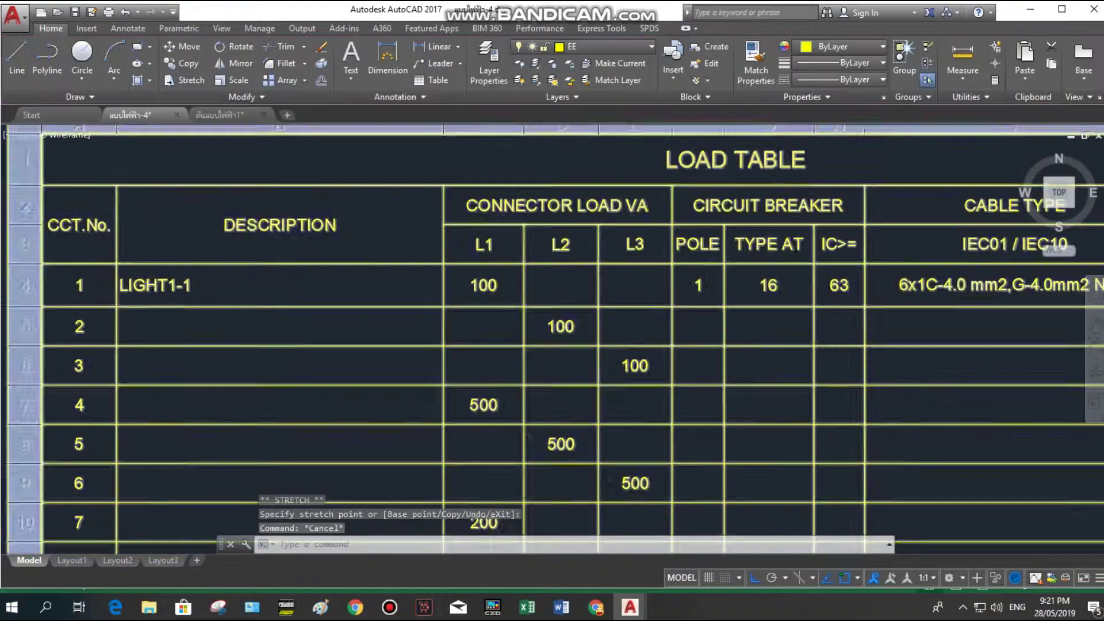
{"action": "scroll", "coordinate": [214, 287], "scroll_direction": "down", "scroll_amount": 3}
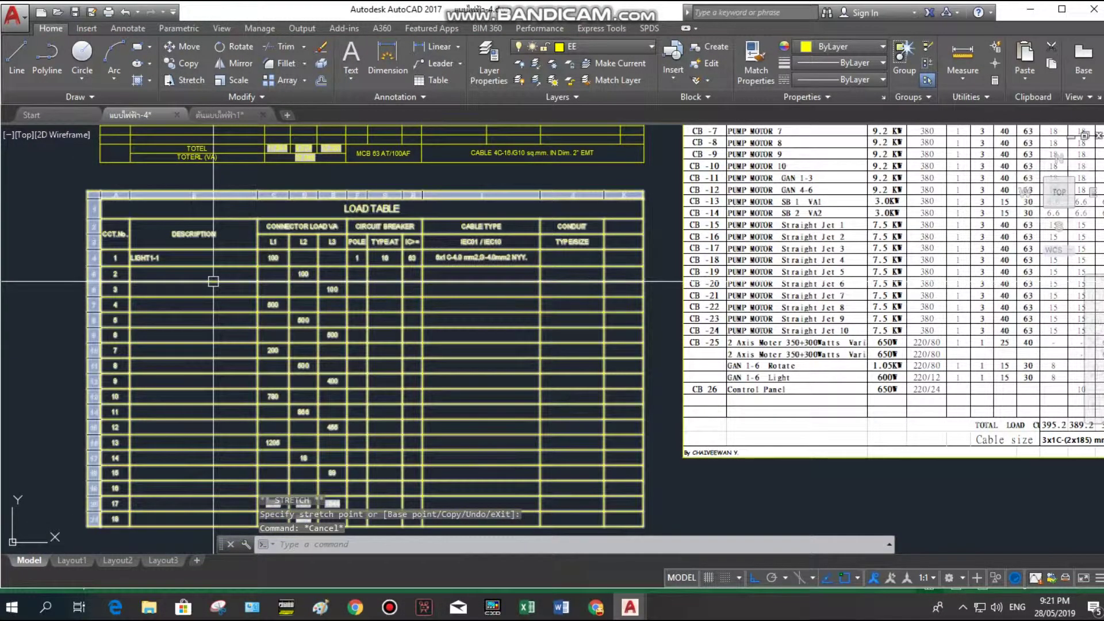
Copy circuit 1's POLE 1, AT 16, IC 63 and 6x1C-4.0 mm2 NYY values into circuit 2's row.
{"action": "middle_click_drag", "start_coordinate": [489, 287], "coordinate": [384, 268]}
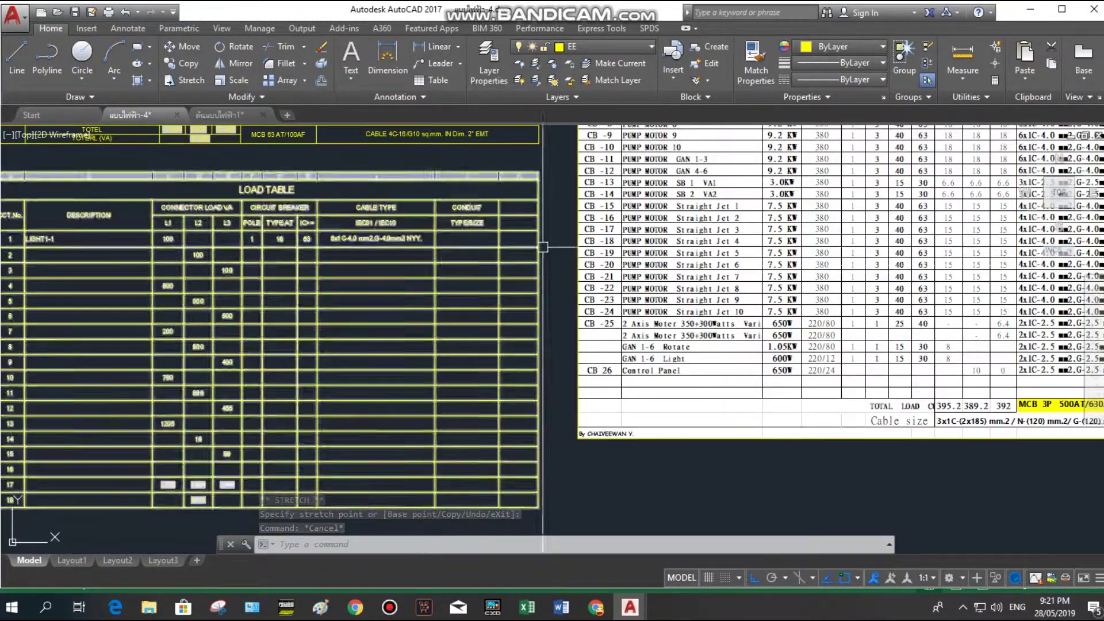
{"action": "left_click", "coordinate": [376, 239]}
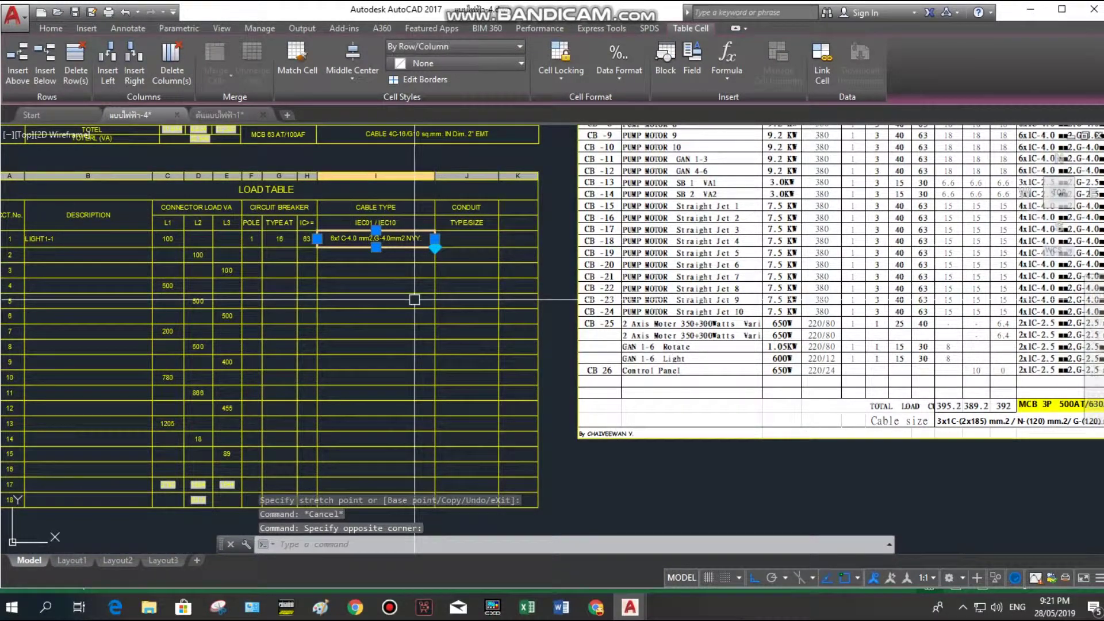
{"action": "left_click", "coordinate": [373, 315]}
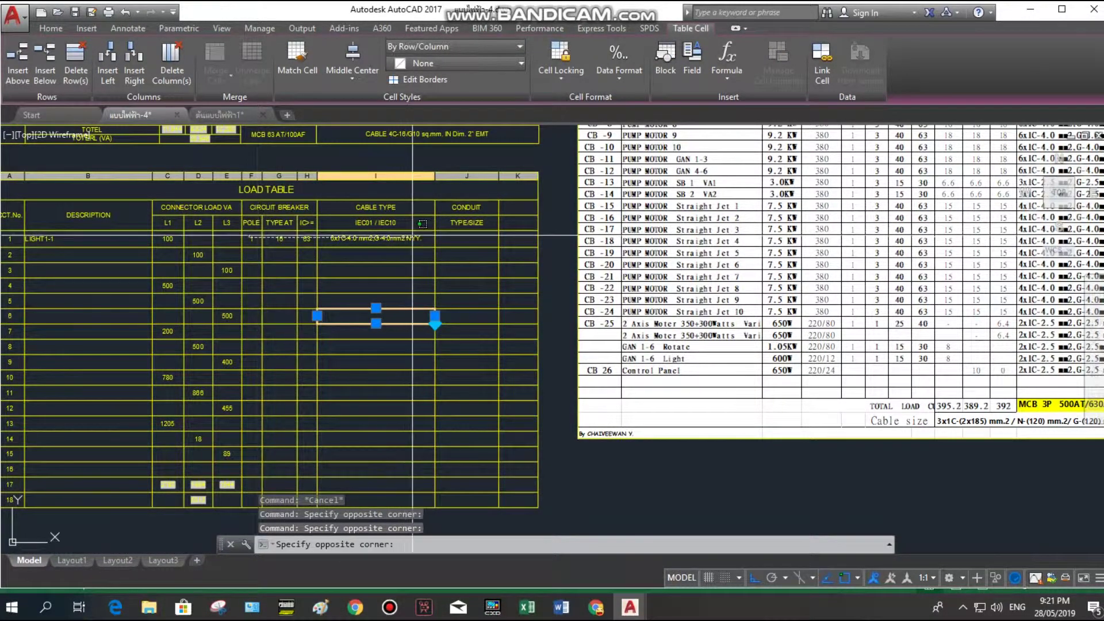
{"action": "left_click_drag", "start_coordinate": [249, 238], "coordinate": [405, 239]}
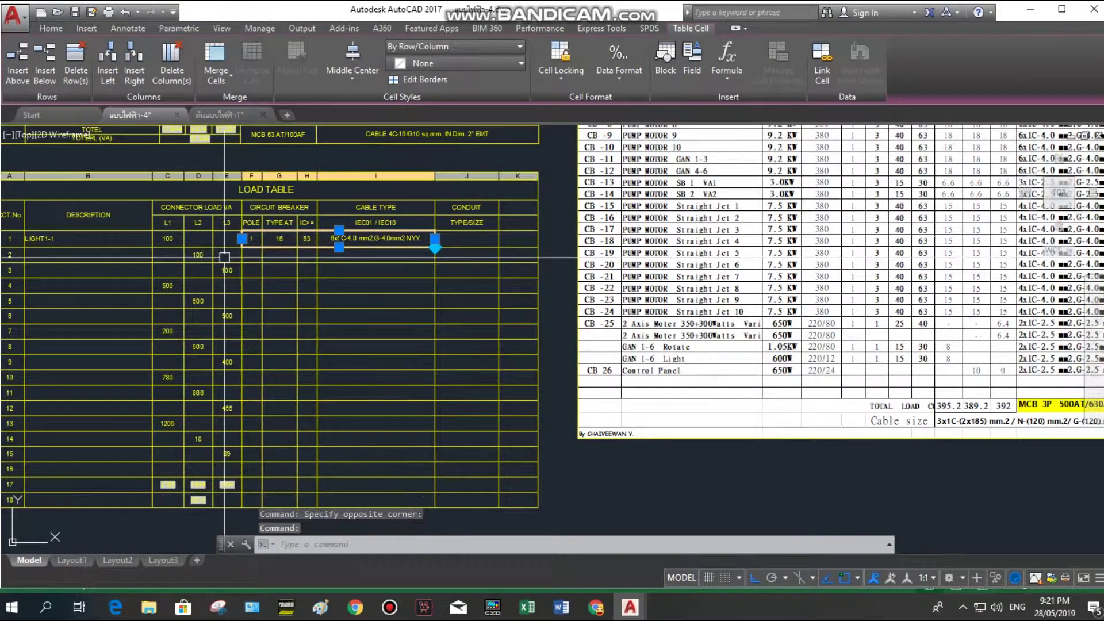
{"action": "left_click", "coordinate": [253, 256]}
{"action": "key", "text": "ctrl+v"}
{"action": "key", "text": "Escape"}
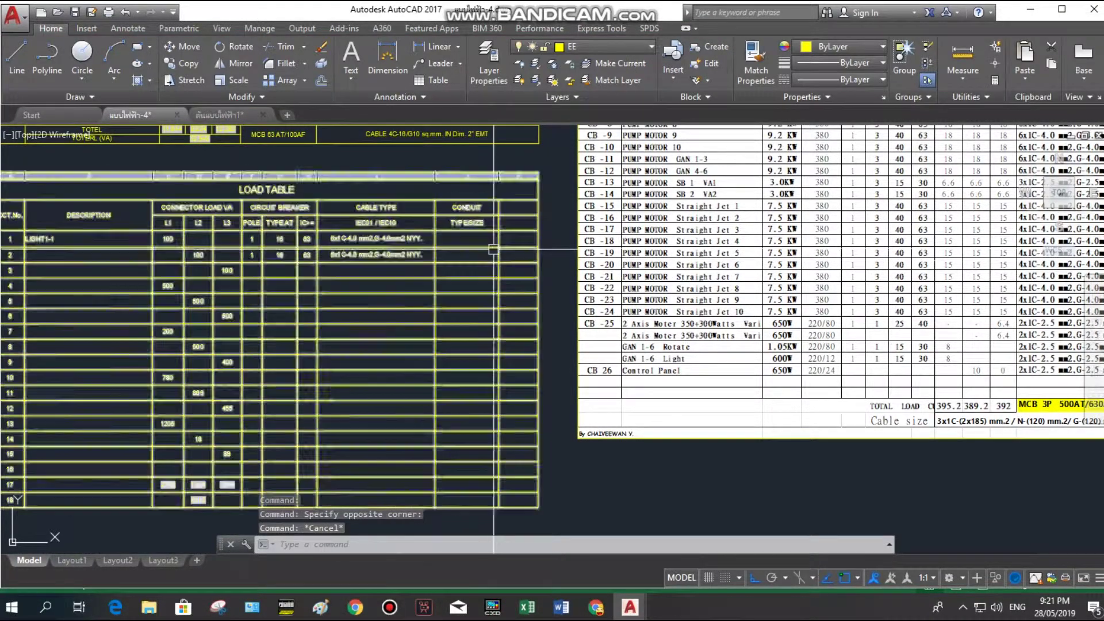
{"action": "scroll", "coordinate": [504, 249], "scroll_direction": "up", "scroll_amount": 2}
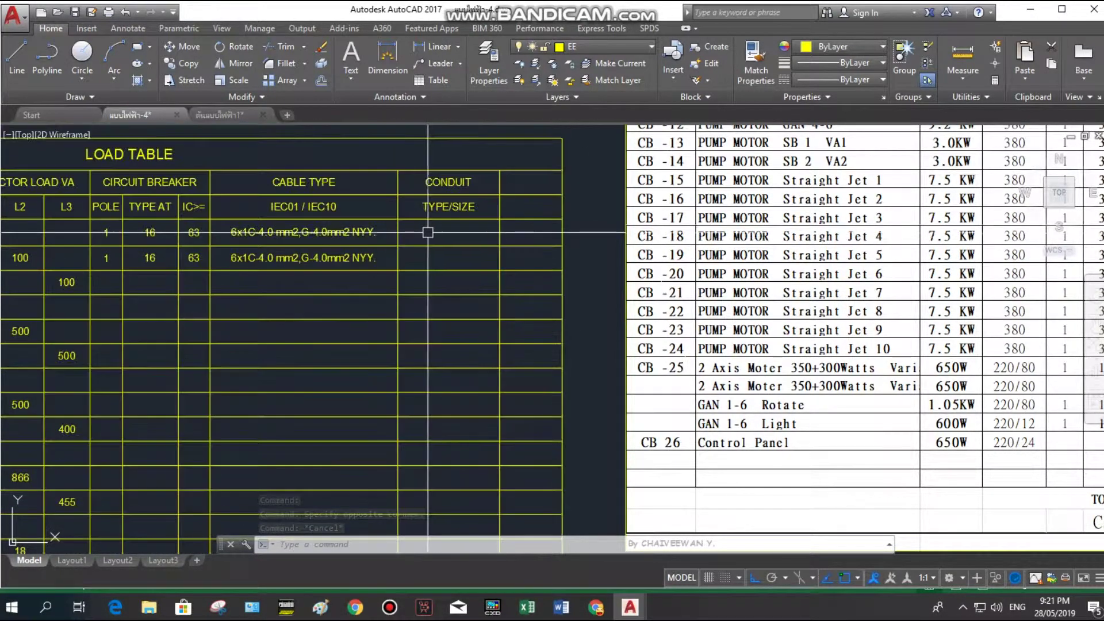
{"action": "scroll", "coordinate": [454, 239], "scroll_direction": "down", "scroll_amount": 2}
{"action": "middle_click_drag", "start_coordinate": [454, 239], "coordinate": [405, 238]}
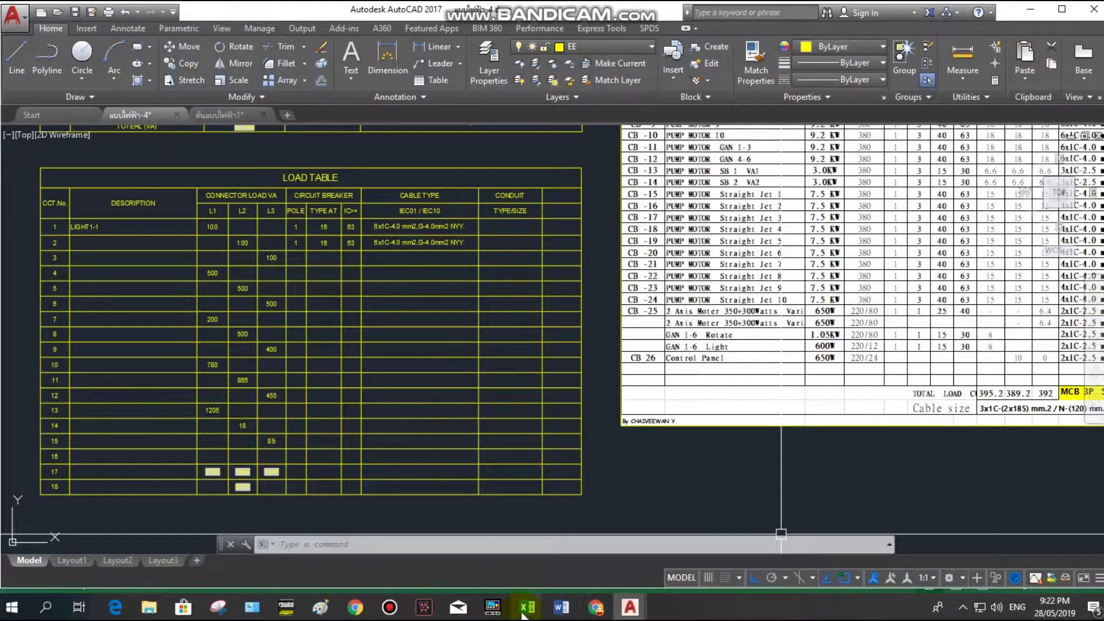
{"action": "left_click", "coordinate": [520, 539]}
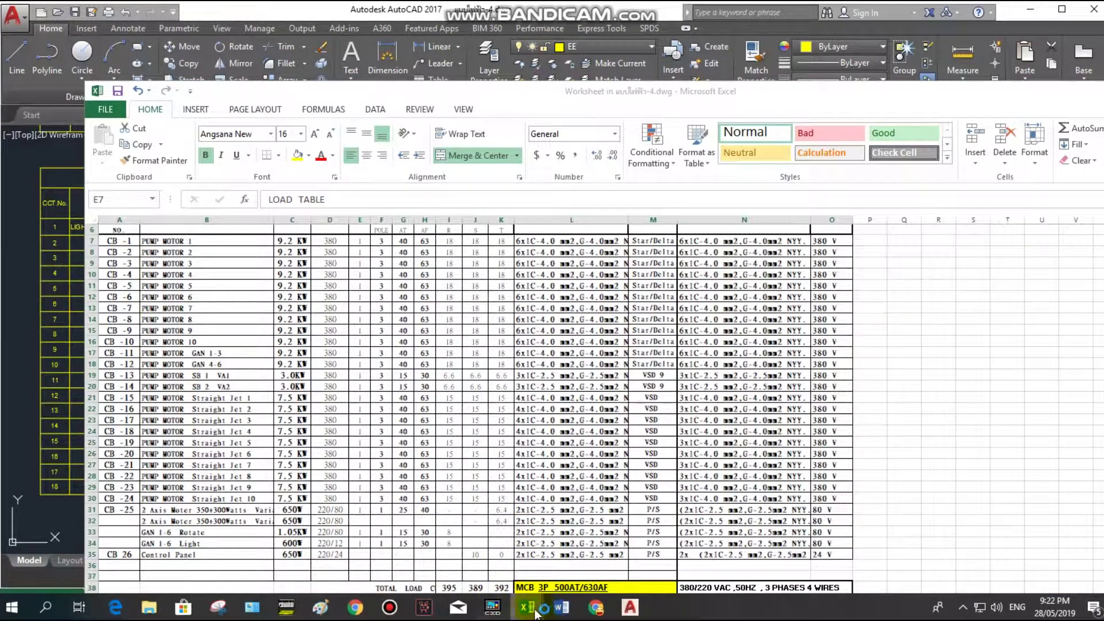
In Excel, close the embedded worksheet and check the cable size in cell L20 of the load sheet.
{"action": "mouse_move", "coordinate": [527, 608]}
{"action": "left_click", "coordinate": [497, 534]}
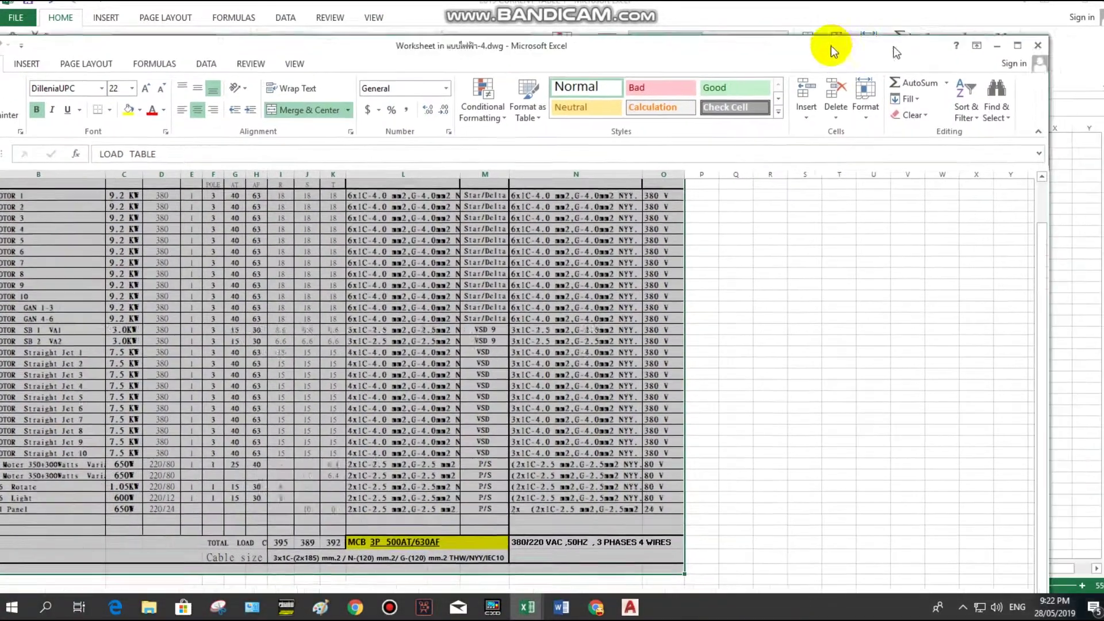
{"action": "left_click_drag", "start_coordinate": [1078, 95], "coordinate": [834, 49]}
{"action": "left_click", "coordinate": [973, 42]}
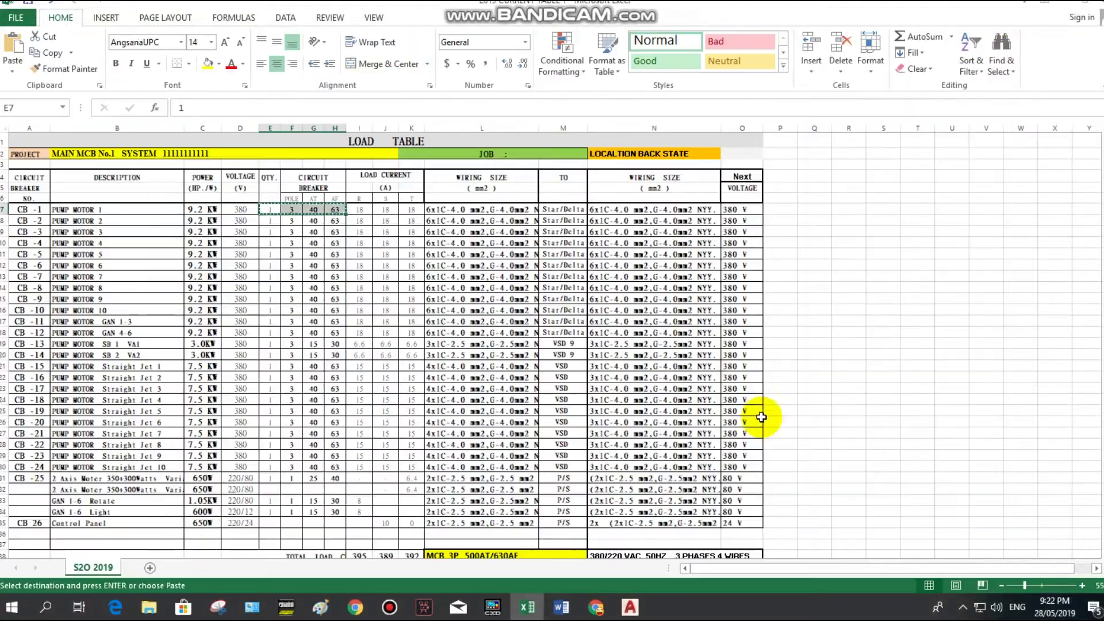
{"action": "left_click", "coordinate": [447, 354]}
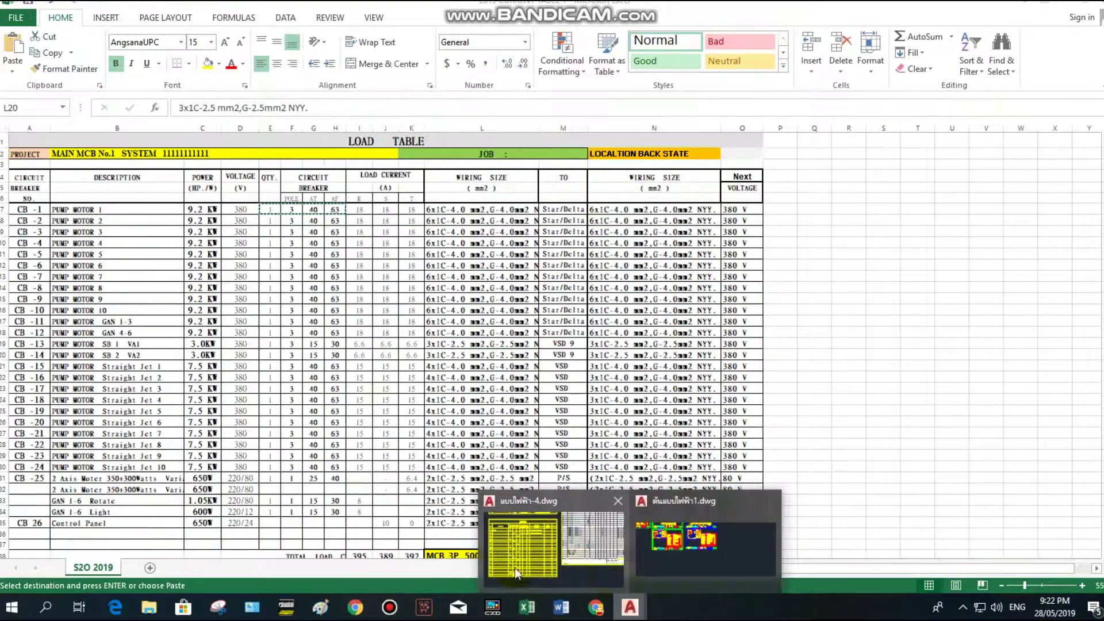
Return to the AutoCAD LOAD TABLE and select circuit 1's conduit cell.
{"action": "mouse_move", "coordinate": [629, 608]}
{"action": "left_click", "coordinate": [552, 546]}
{"action": "scroll", "coordinate": [528, 212], "scroll_direction": "up", "scroll_amount": 3}
{"action": "left_click", "coordinate": [534, 247]}
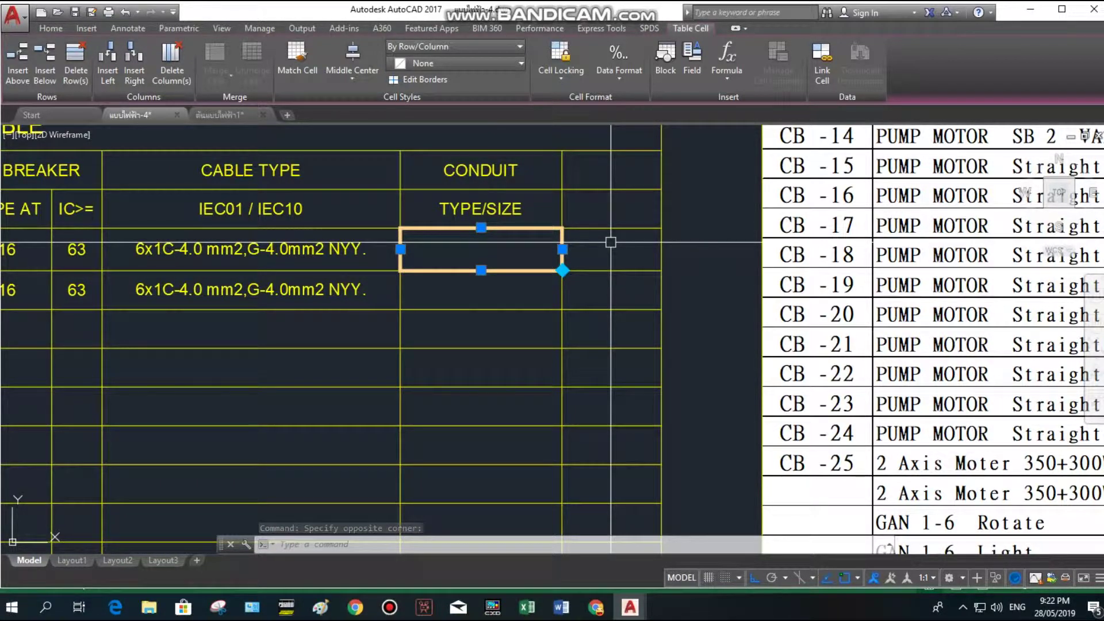
Enter IEC01 IN Dim.1 1/2" in circuit 1's conduit cell, unstacking the fraction to inline 1/2.
{"action": "key", "text": "F2"}
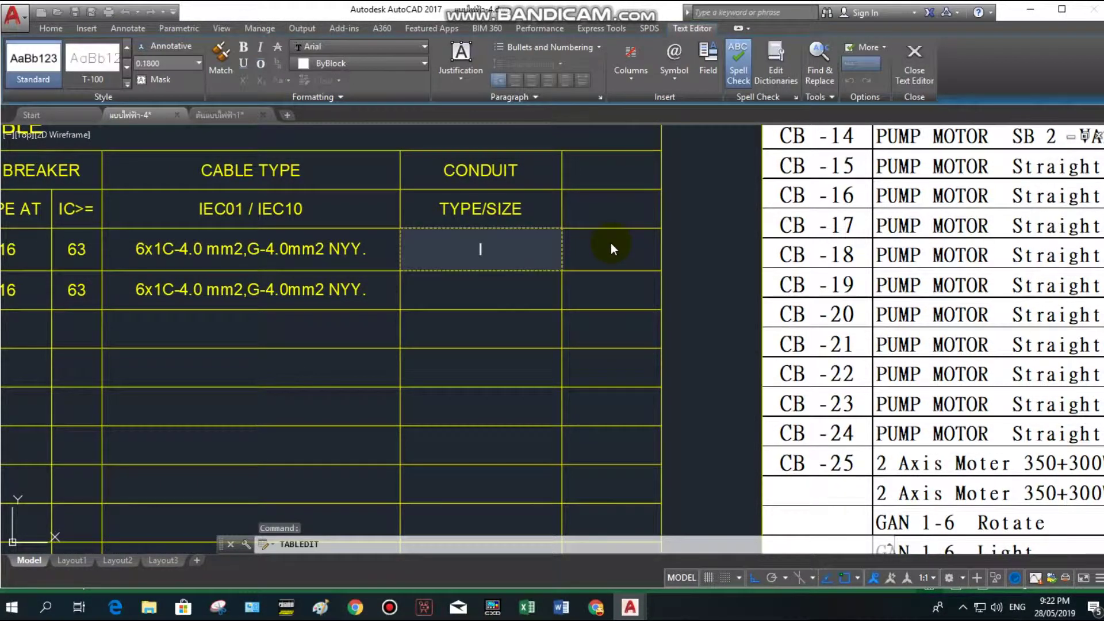
{"action": "type", "text": "IEC"}
{"action": "type", "text": "01"}
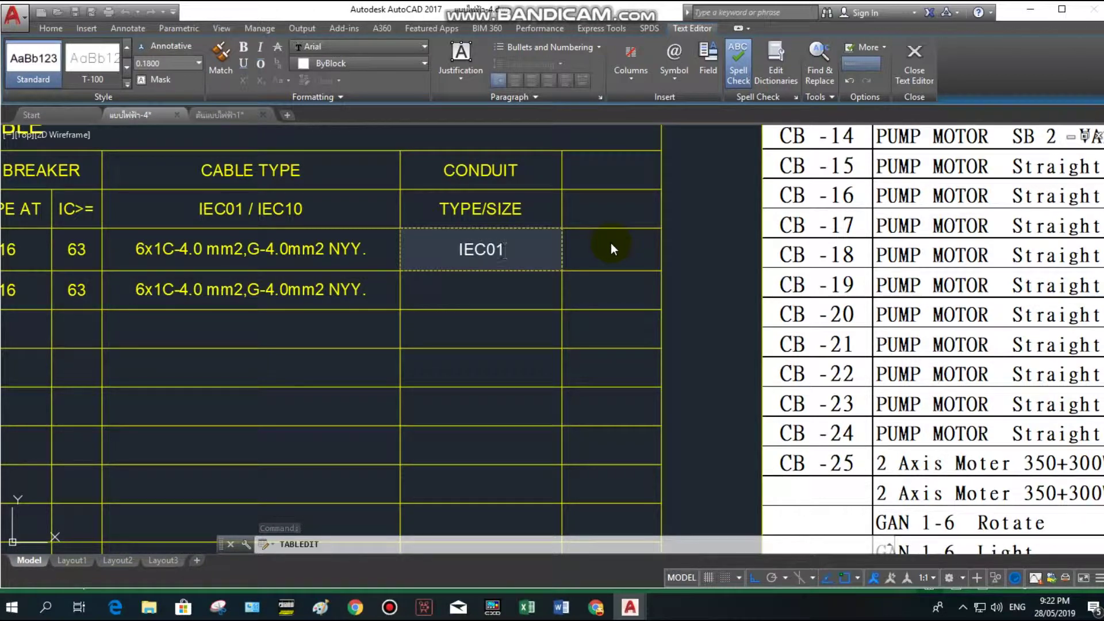
{"action": "type", "text": " IN "}
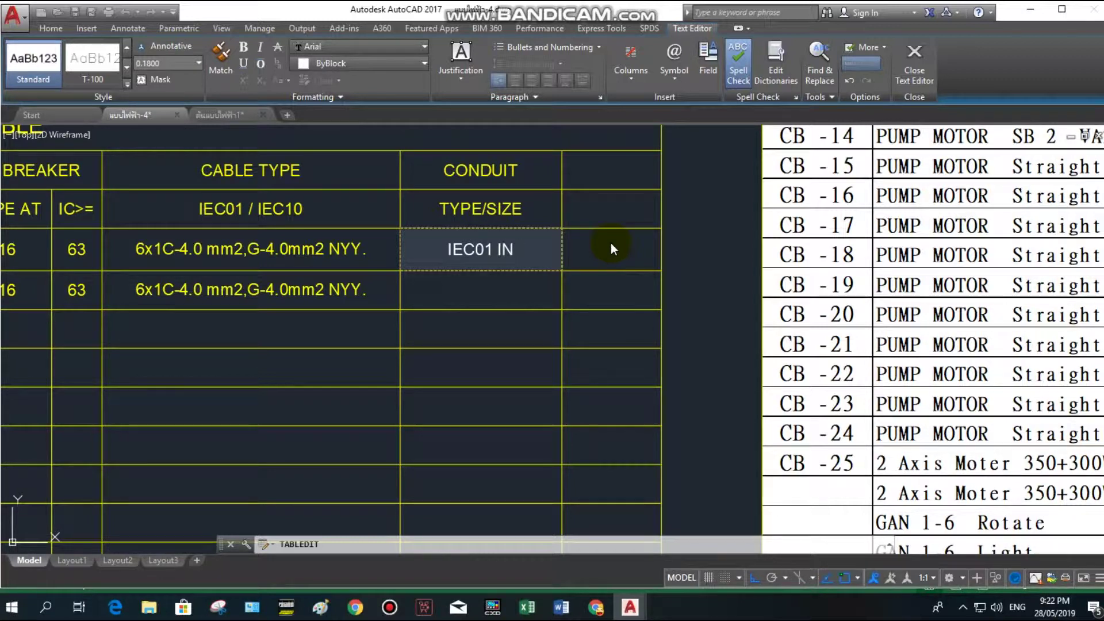
{"action": "type", "text": "Dim."}
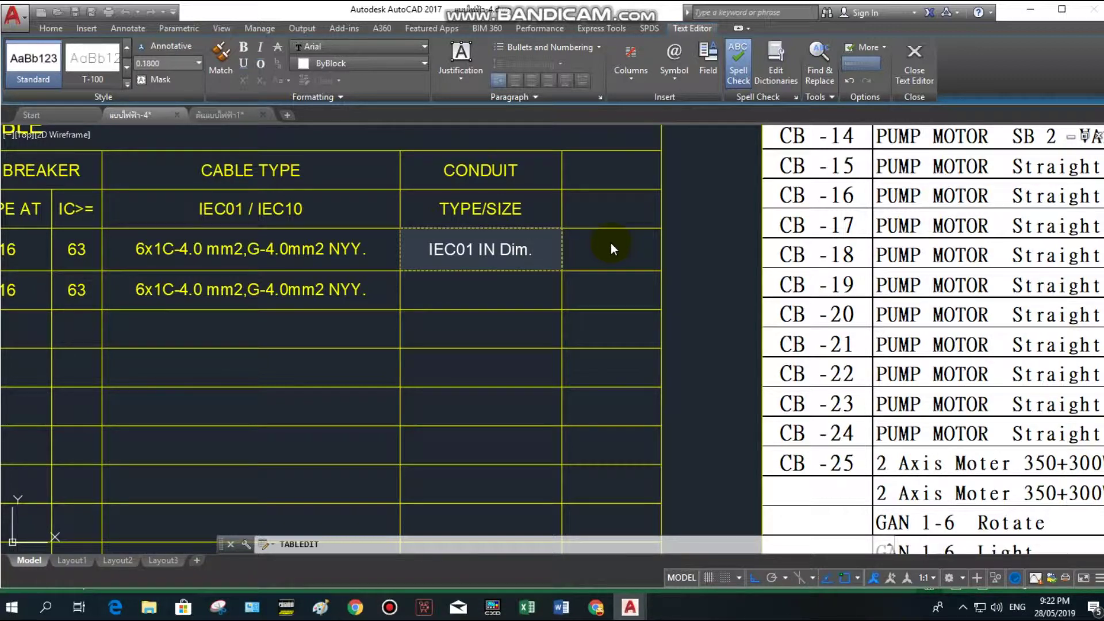
{"action": "type", "text": "1 1/2"}
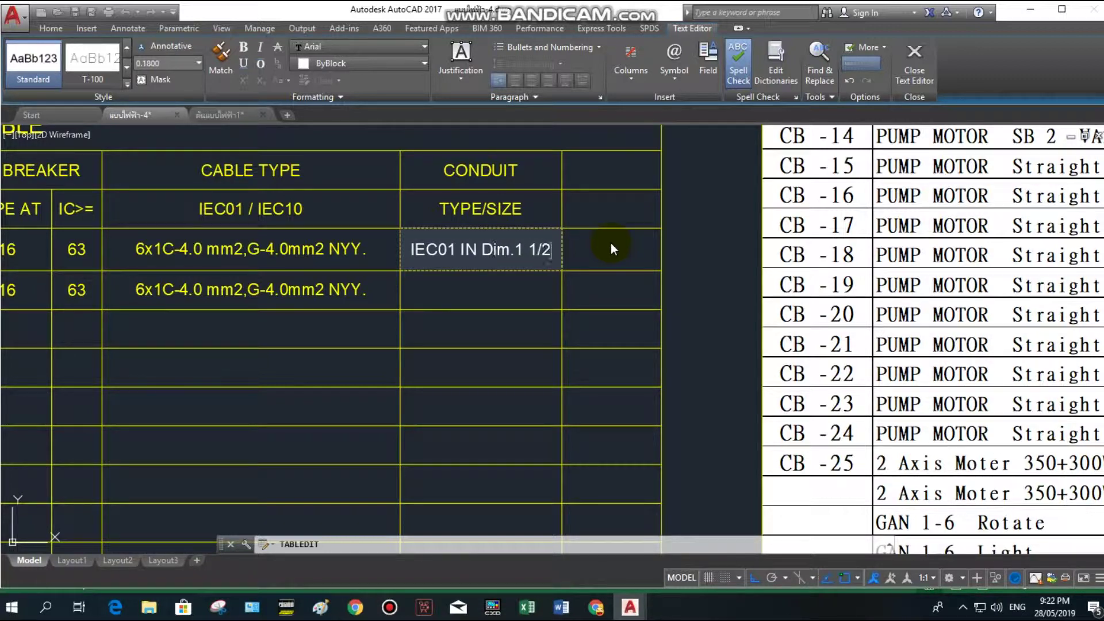
{"action": "type", "text": "\""}
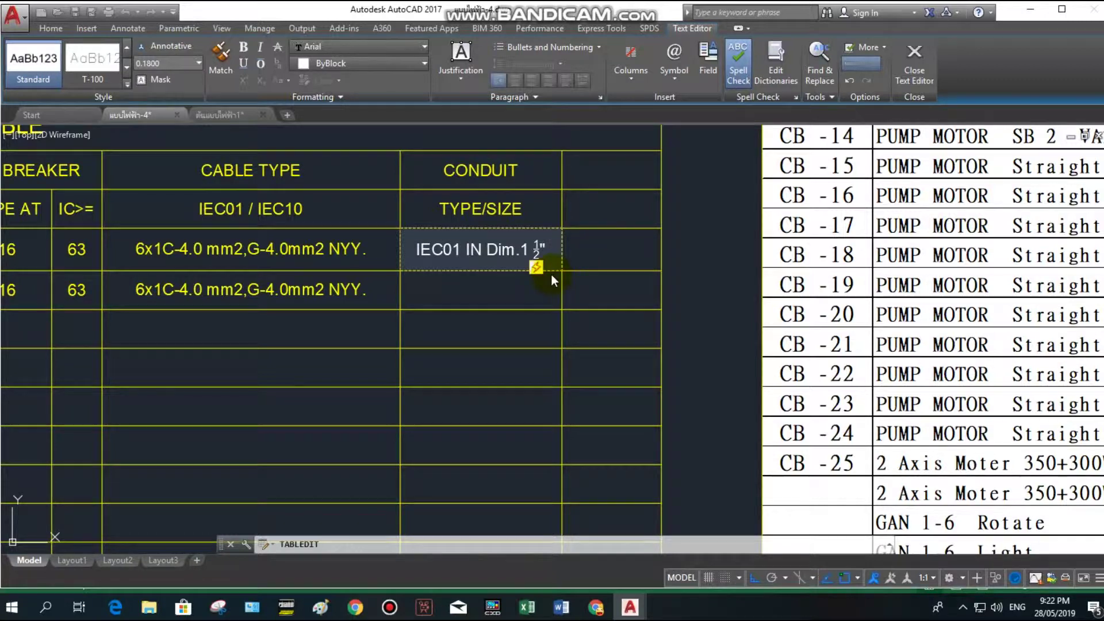
{"action": "left_click", "coordinate": [539, 269]}
{"action": "left_click", "coordinate": [562, 283]}
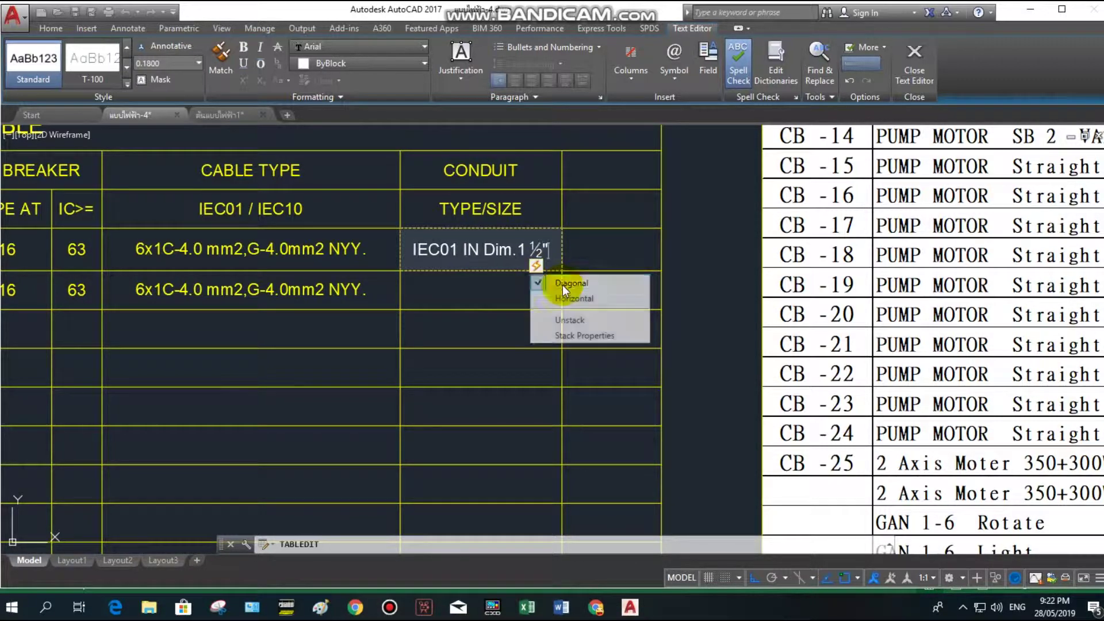
{"action": "left_click", "coordinate": [534, 265]}
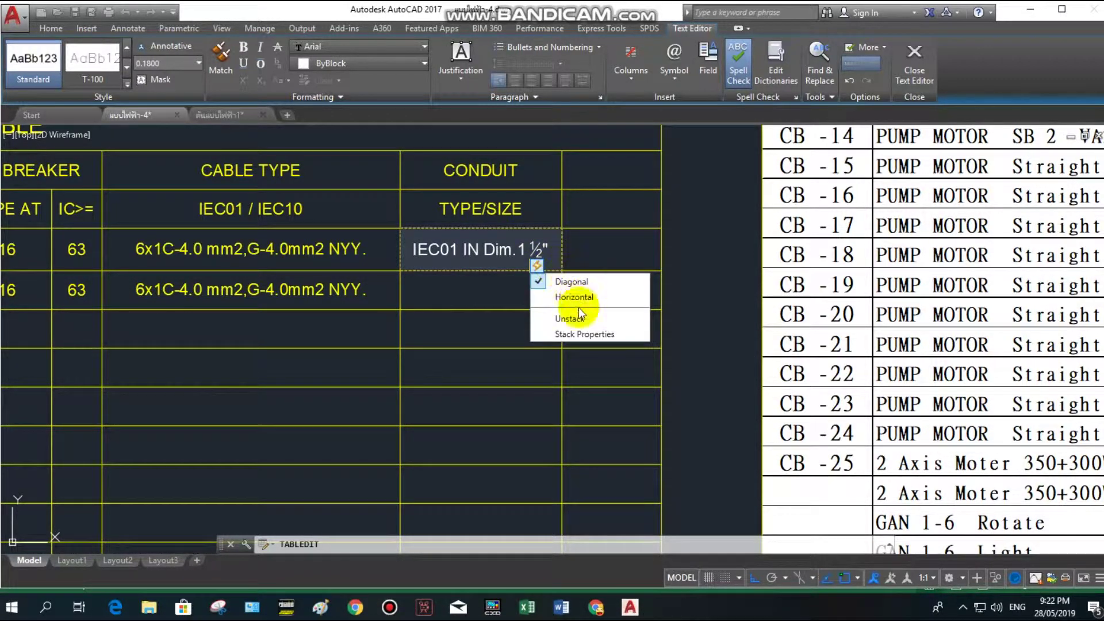
{"action": "left_click", "coordinate": [578, 321]}
{"action": "left_click", "coordinate": [628, 250]}
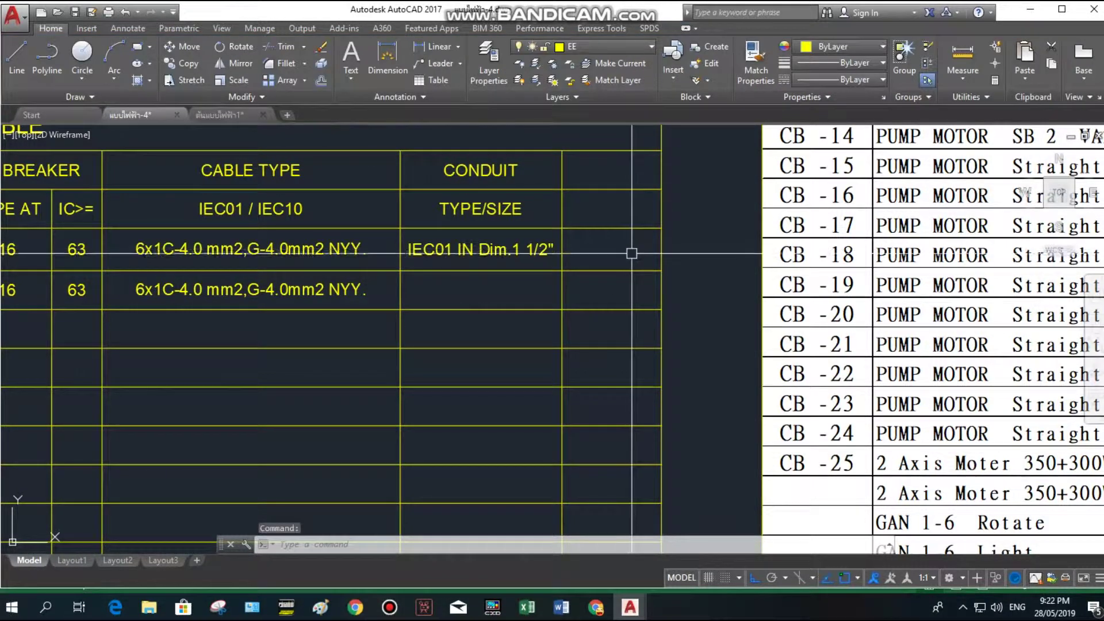
{"action": "left_click", "coordinate": [363, 254]}
{"action": "double_click", "coordinate": [330, 249]}
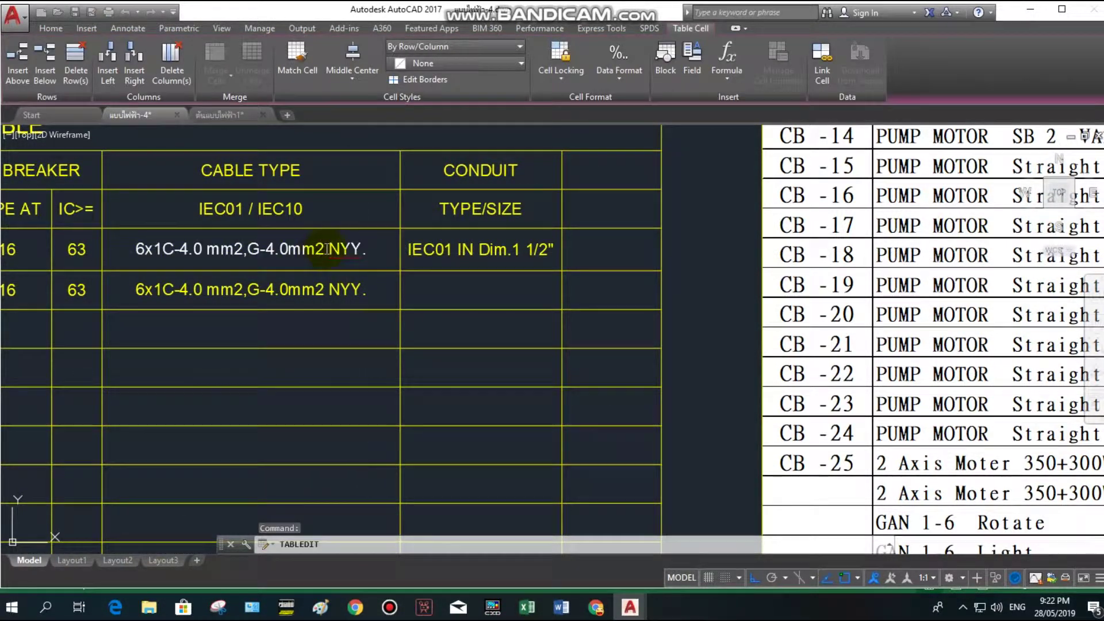
Delete the NYY suffix from both circuits' cable type cells.
{"action": "key", "text": "Delete"}
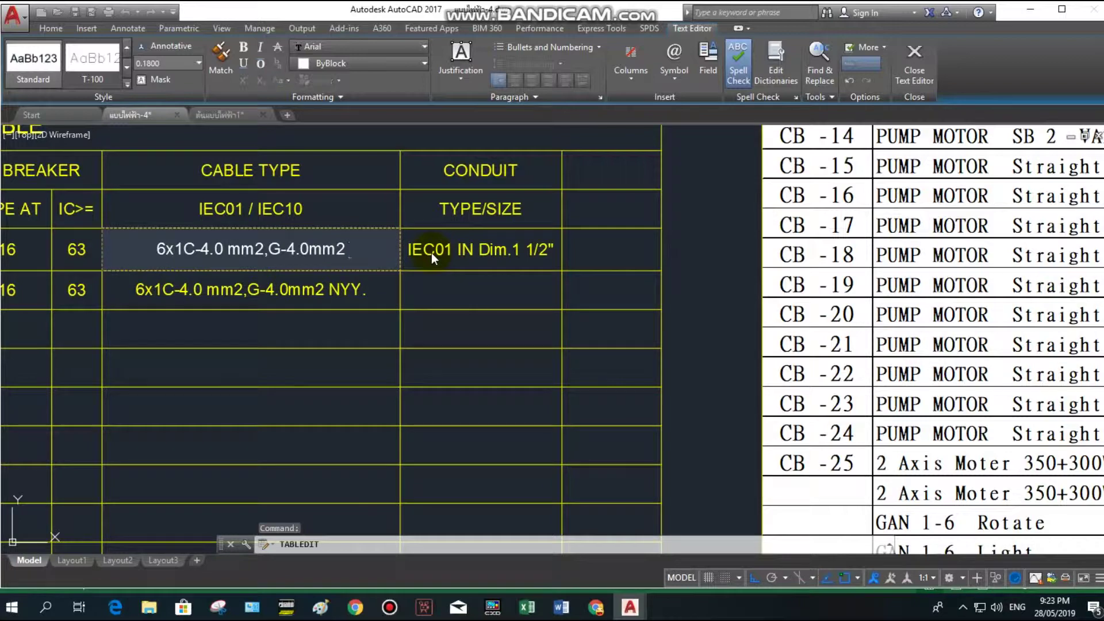
{"action": "left_click", "coordinate": [319, 294]}
{"action": "double_click", "coordinate": [329, 290]}
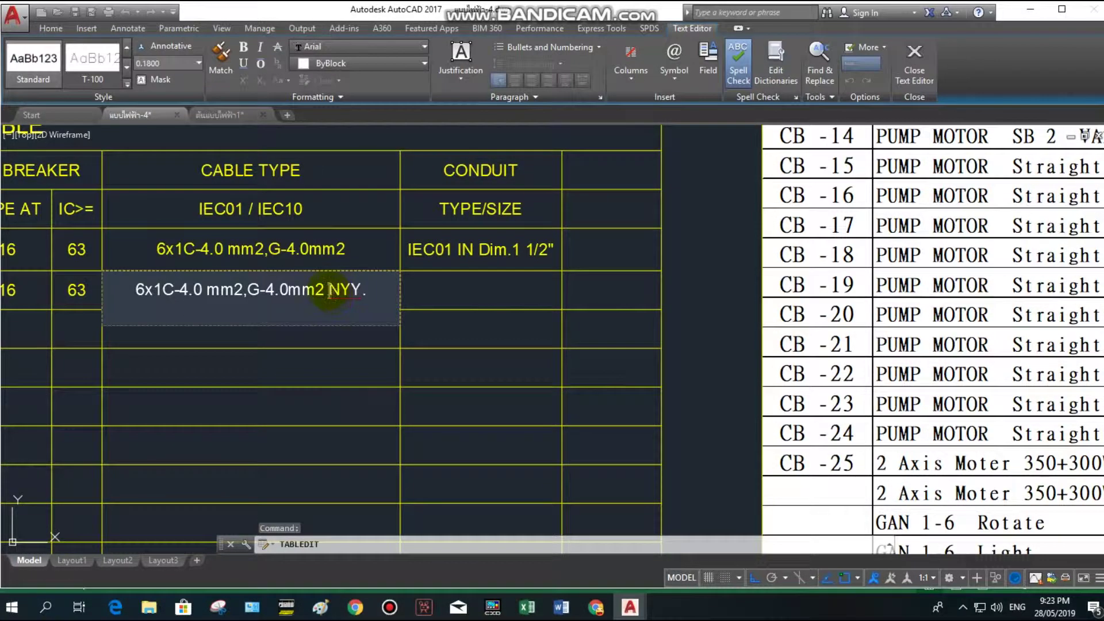
{"action": "key", "text": "Delete"}
{"action": "left_click", "coordinate": [501, 303]}
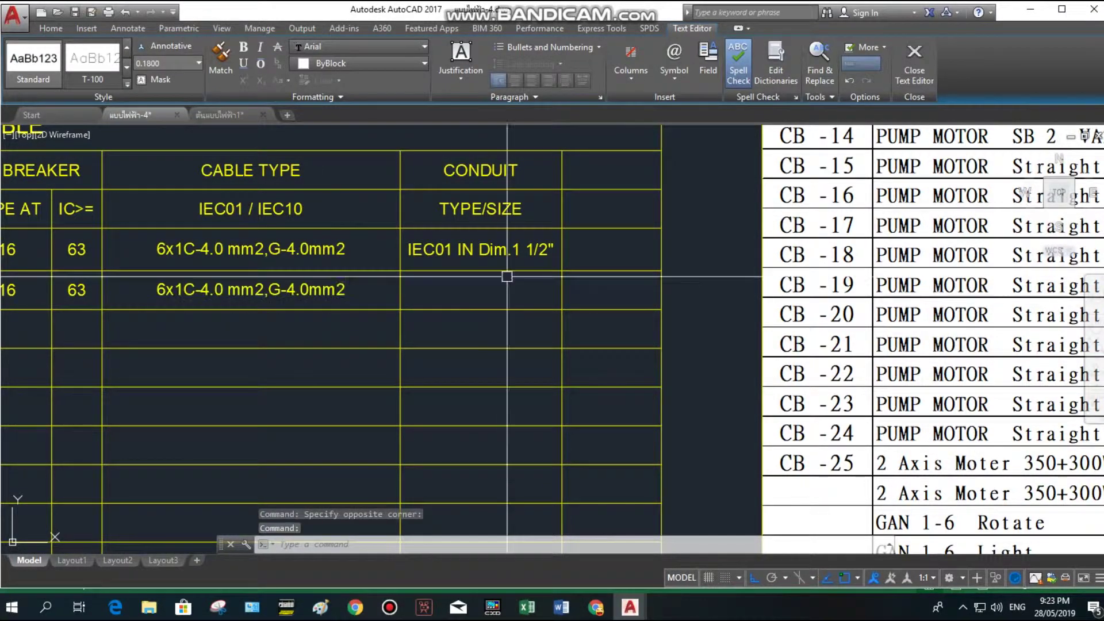
Copy the conduit size IEC01 IN Dim.1 1/2" into circuit 2's conduit cell.
{"action": "scroll", "coordinate": [632, 259], "scroll_direction": "down", "scroll_amount": 5}
{"action": "scroll", "coordinate": [493, 288], "scroll_direction": "up", "scroll_amount": 3}
{"action": "scroll", "coordinate": [529, 299], "scroll_direction": "up", "scroll_amount": 1}
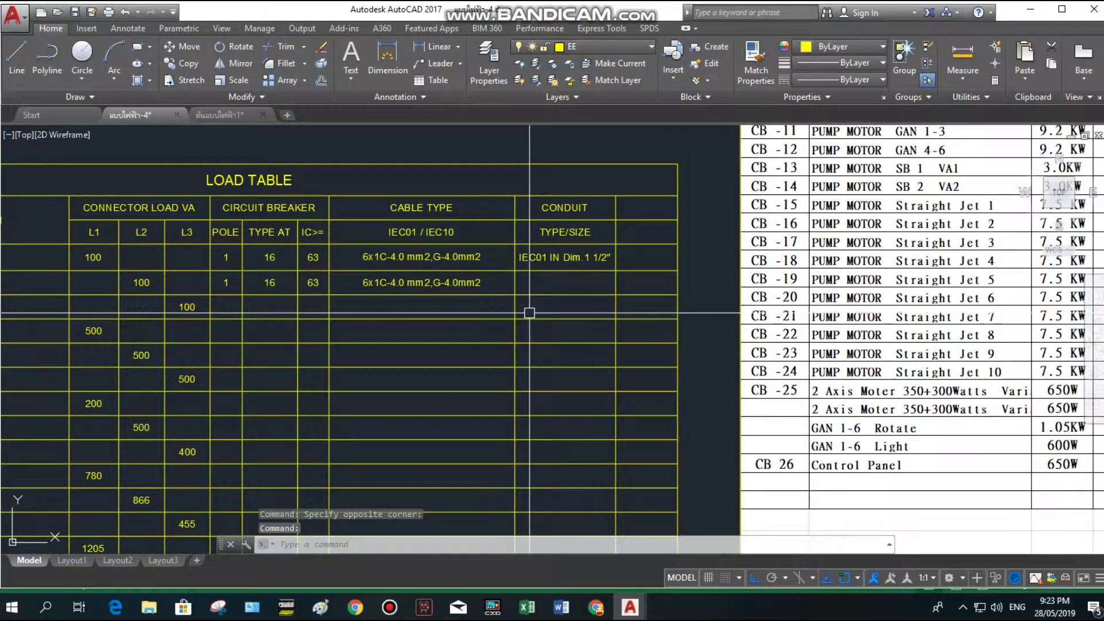
{"action": "left_click", "coordinate": [546, 253]}
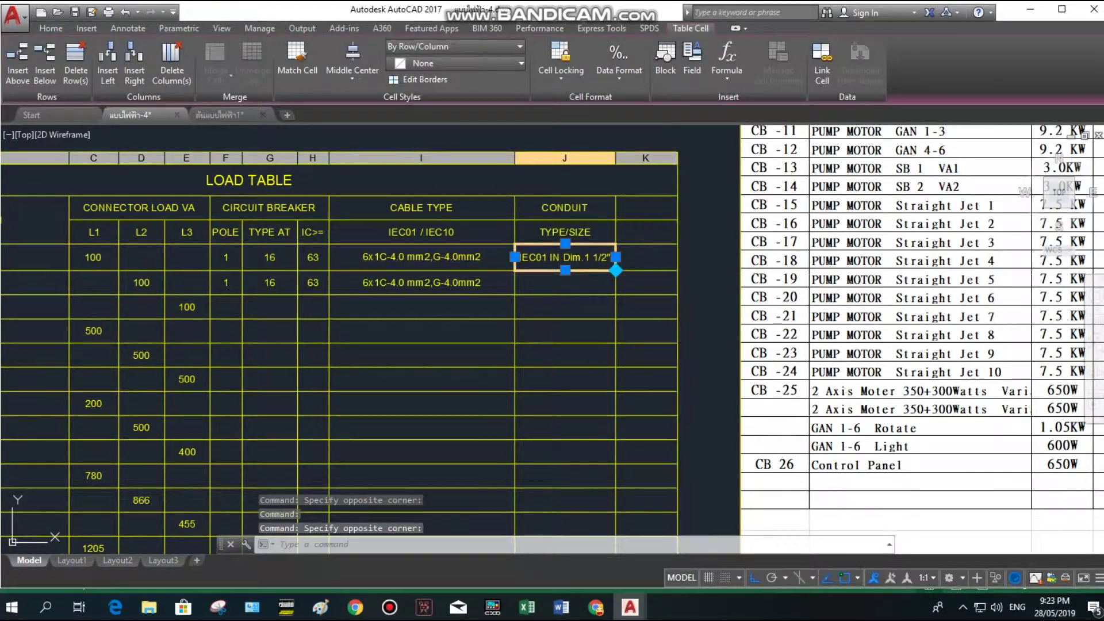
{"action": "left_click", "coordinate": [565, 293]}
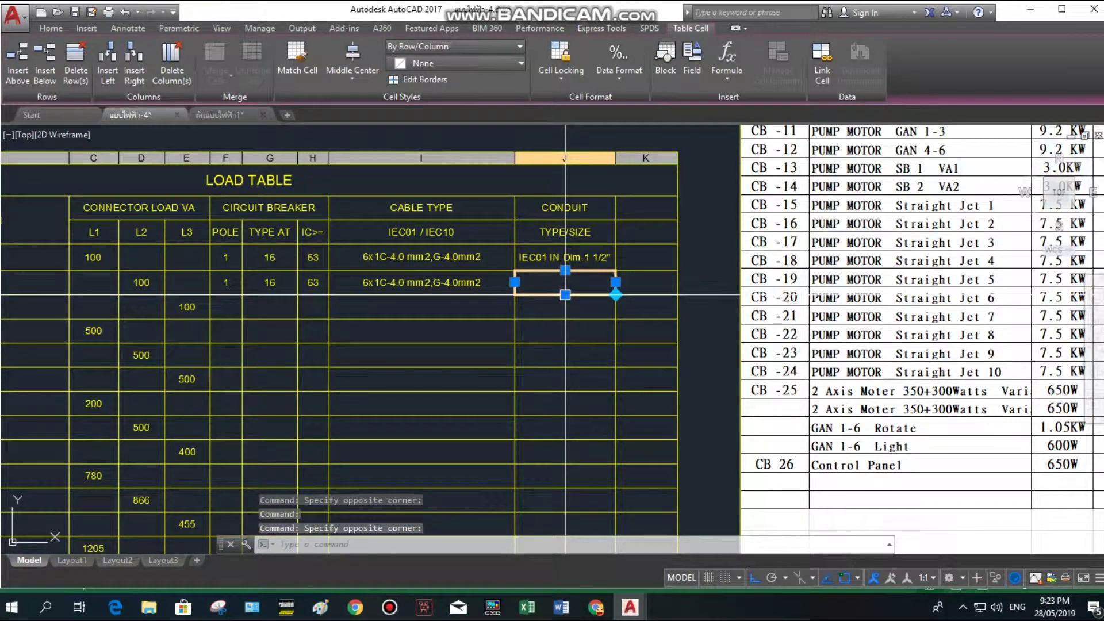
{"action": "type", "text": "IEC01 IN Dim.1 1/2\""}
{"action": "left_click", "coordinate": [313, 282]}
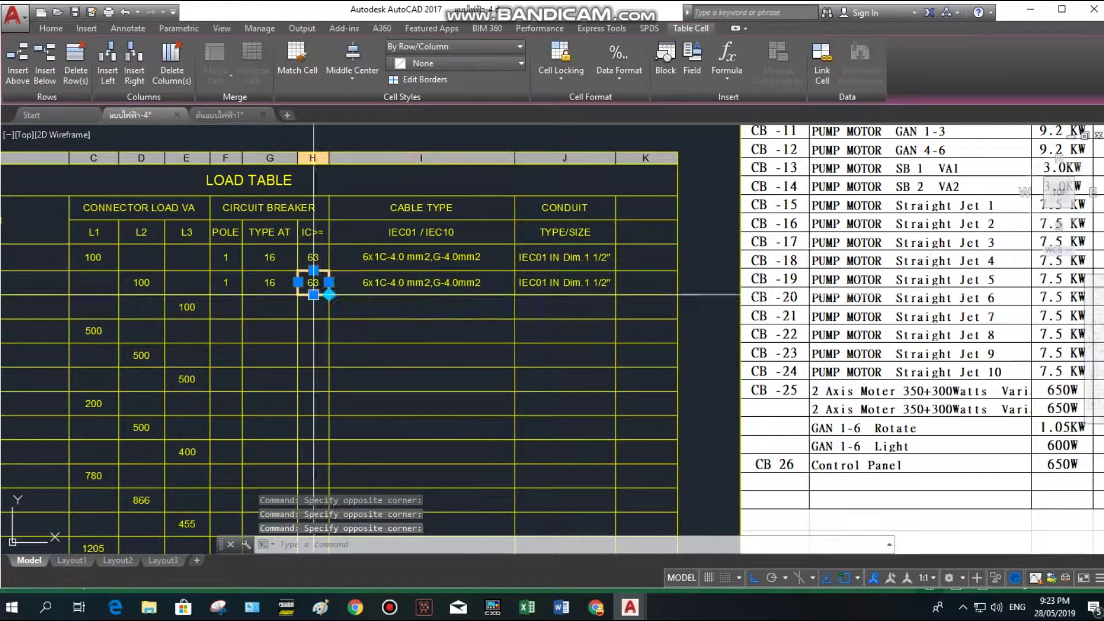
Set the TYPE AT rating to 40 for both circuits.
{"action": "left_click", "coordinate": [269, 263]}
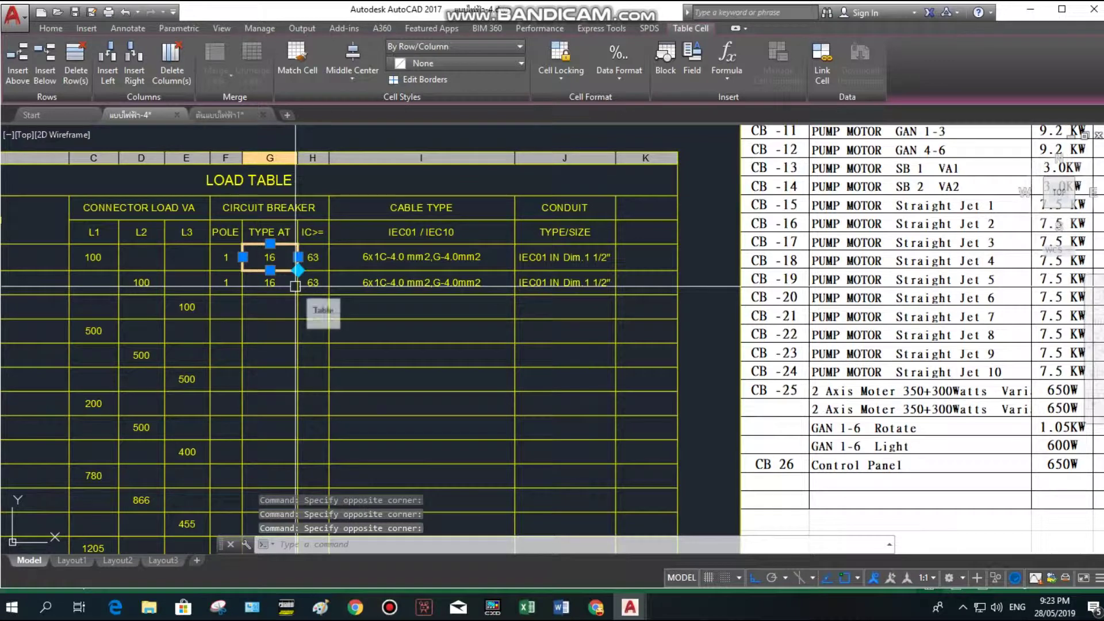
{"action": "type", "text": "40"}
{"action": "key", "text": "Return"}
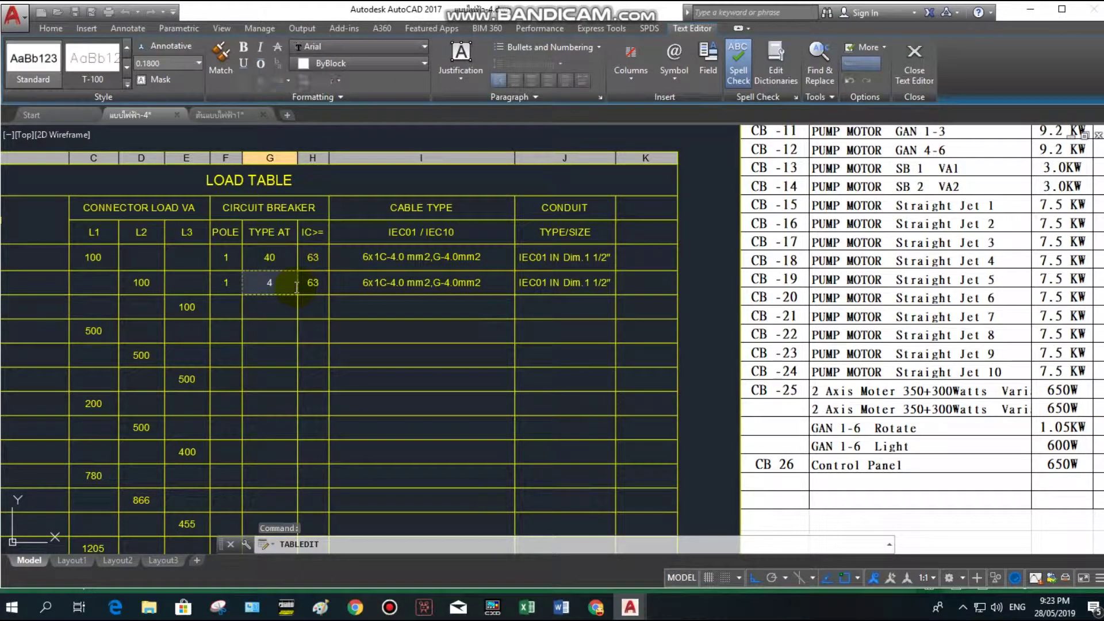
{"action": "type", "text": "0"}
{"action": "key", "text": "Escape"}
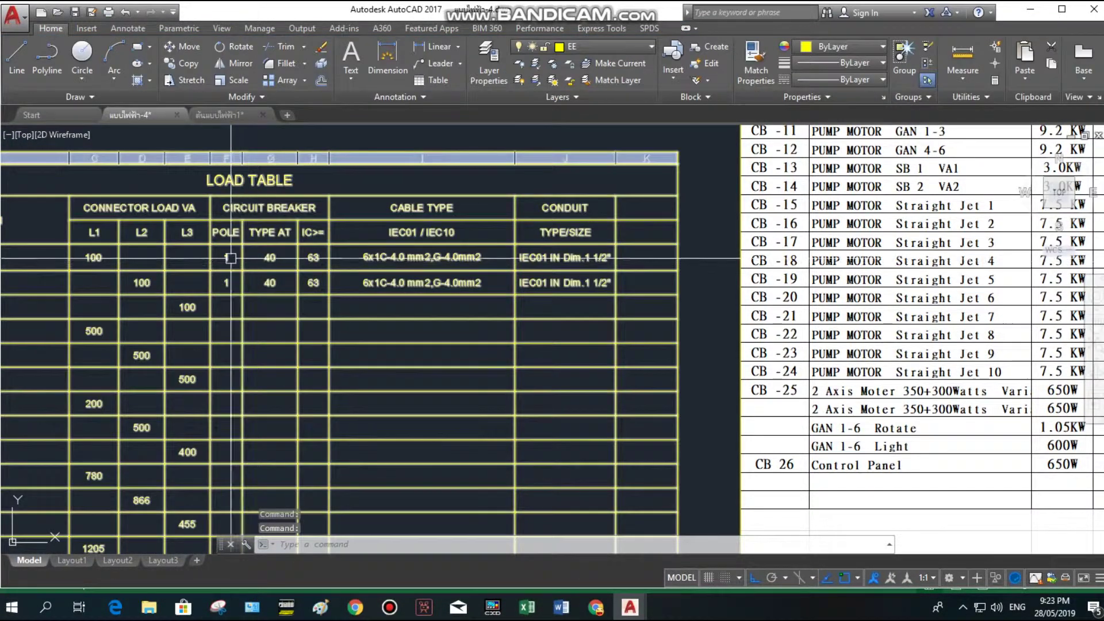
Enter POLE values 33 for circuit 1 and 1 for circuit 2.
{"action": "left_click", "coordinate": [230, 258]}
{"action": "type", "text": "33"}
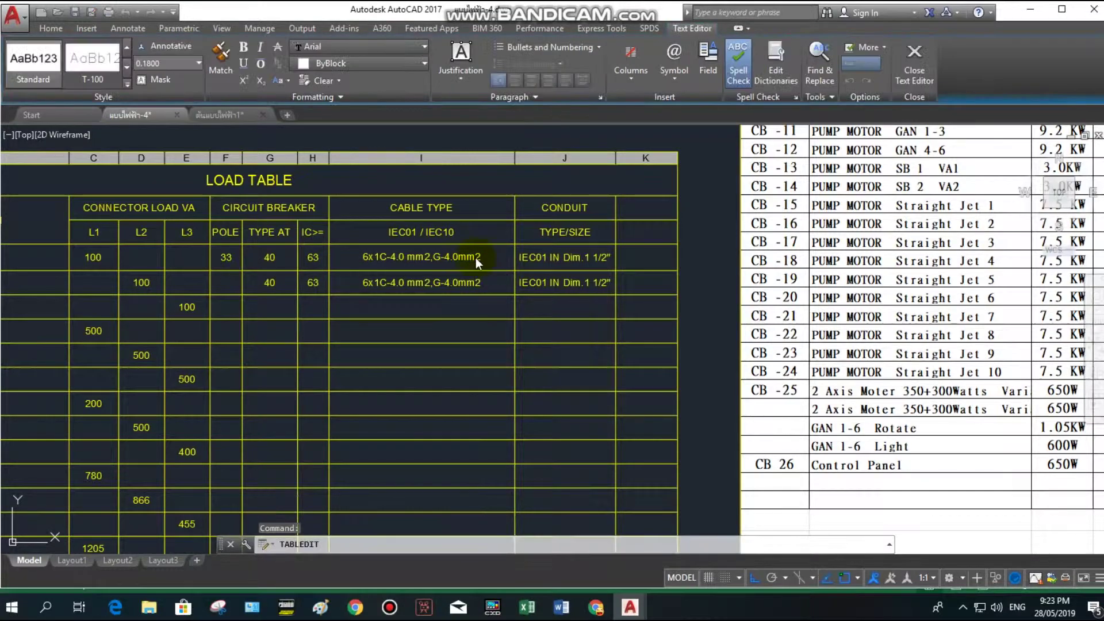
{"action": "key", "text": "Return"}
{"action": "type", "text": "1"}
{"action": "key", "text": "Return"}
{"action": "key", "text": "Escape"}
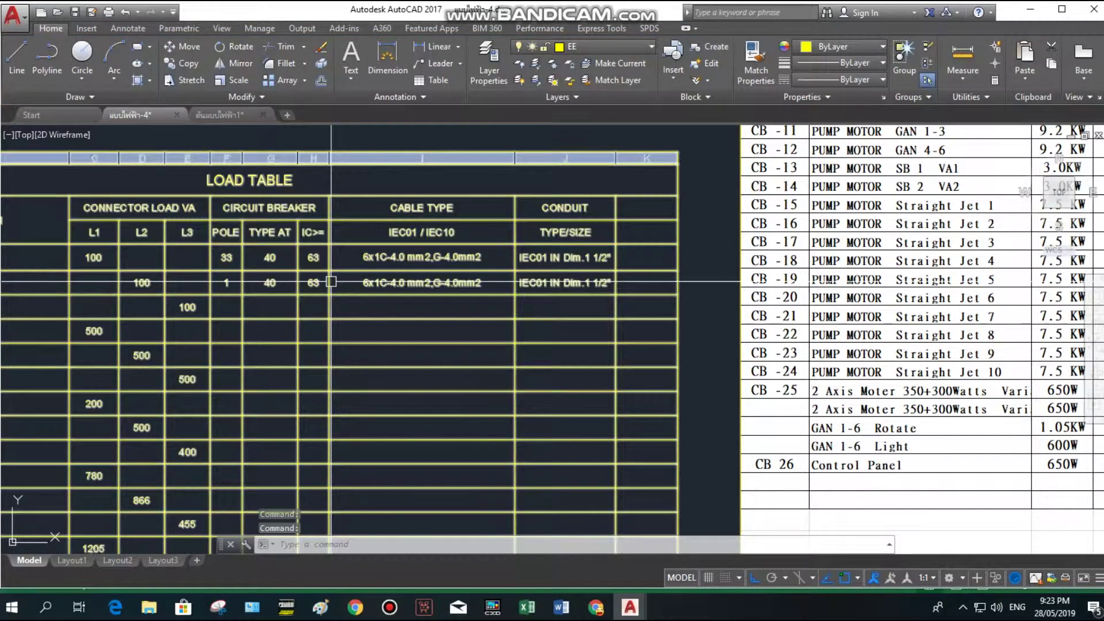
{"action": "left_click", "coordinate": [230, 257]}
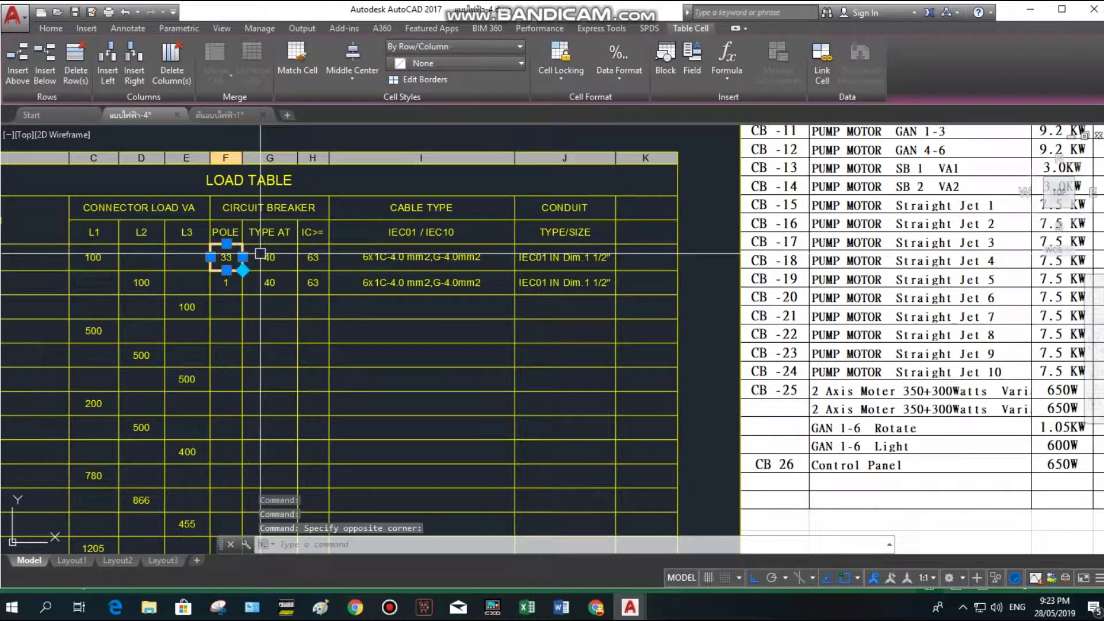
Correct circuit 1's POLE to 1 and change its cable conductor count from 6 to 2.
{"action": "type", "text": "1"}
{"action": "key", "text": "Return"}
{"action": "left_click", "coordinate": [368, 257]}
{"action": "double_click", "coordinate": [368, 257]}
{"action": "scroll", "coordinate": [368, 257], "scroll_direction": "up", "scroll_amount": 4}
{"action": "key", "text": "BackSpace"}
{"action": "type", "text": "2"}
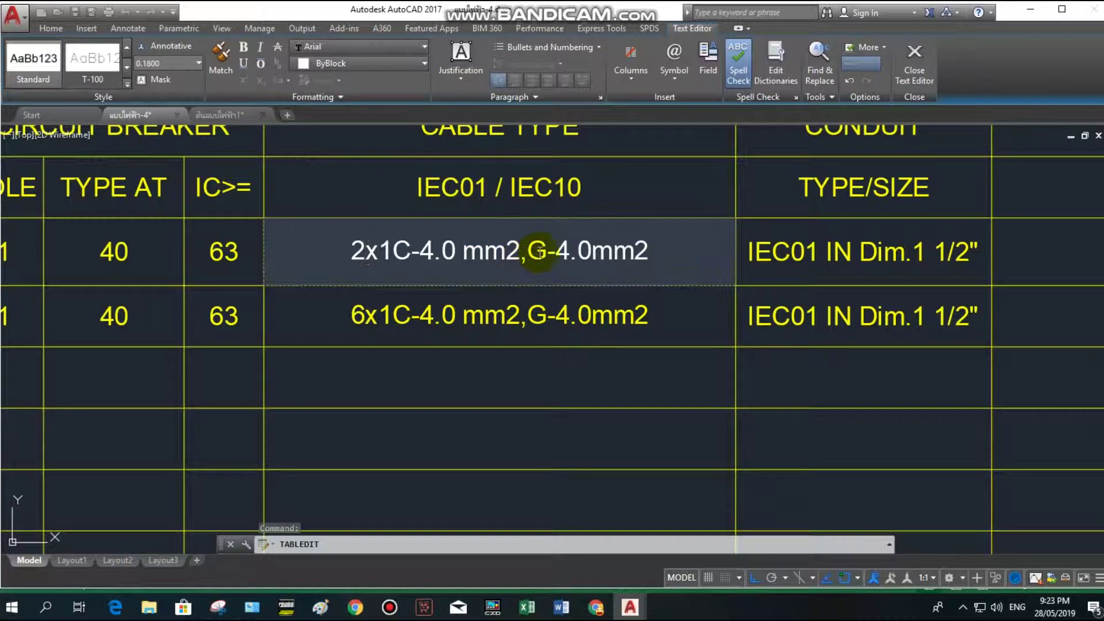
{"action": "left_click", "coordinate": [368, 332]}
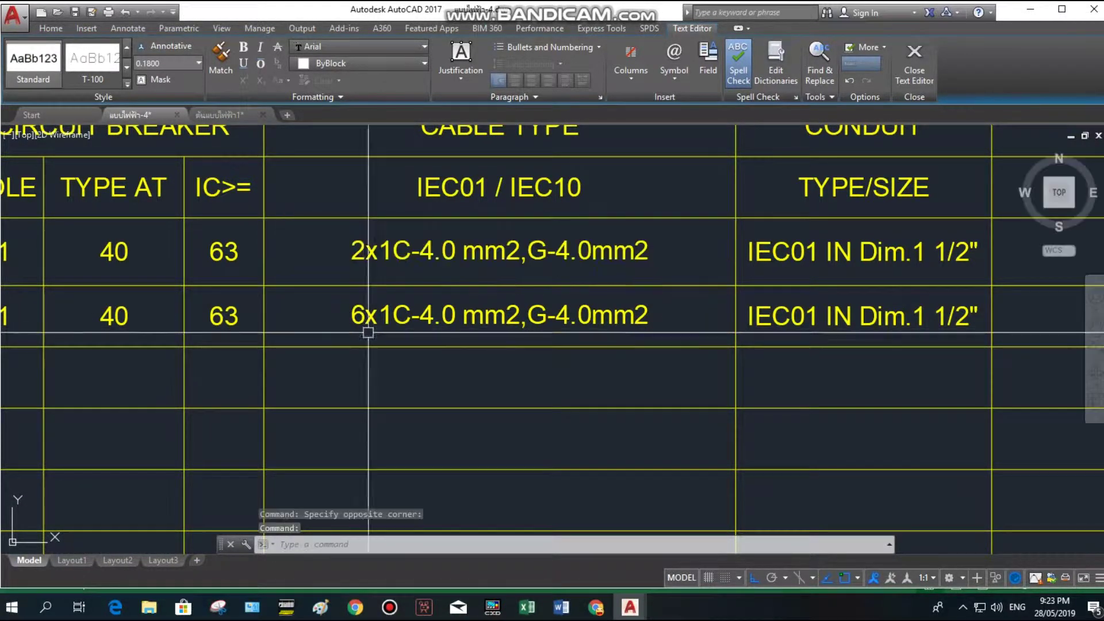
Edit circuit 2's cable type to read 2x1C-2.5 mm2,G-1.5 mm2.
{"action": "double_click", "coordinate": [366, 316]}
{"action": "key", "text": "BackSpace"}
{"action": "type", "text": "2"}
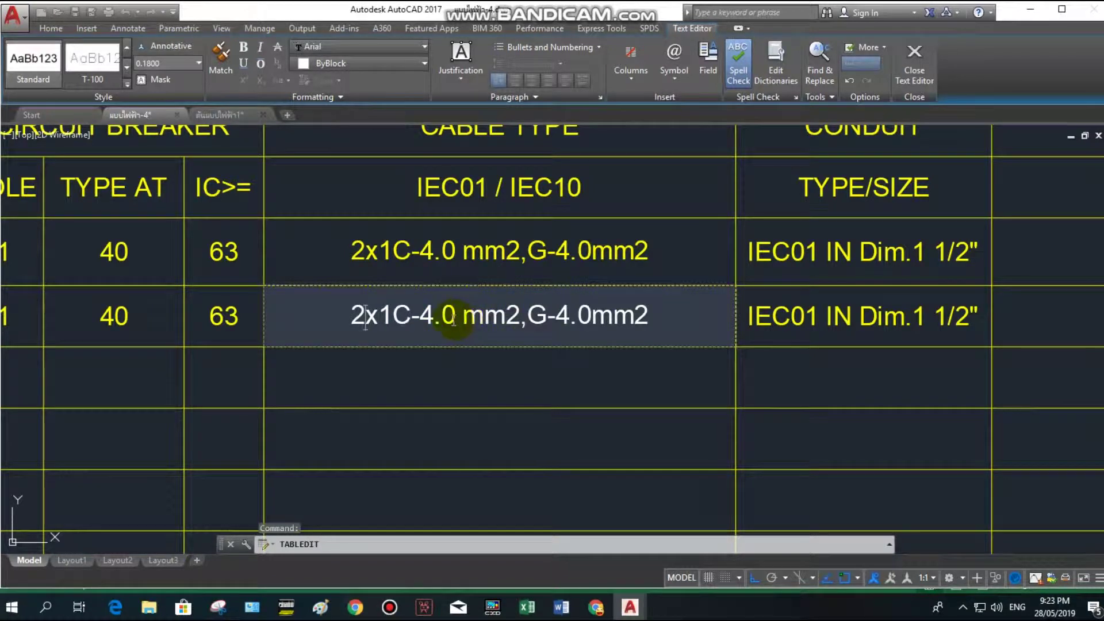
{"action": "left_click", "coordinate": [453, 316]}
{"action": "key", "text": "BackSpace"}
{"action": "key", "text": "BackSpace"}
{"action": "key", "text": "BackSpace"}
{"action": "type", "text": "2.5"}
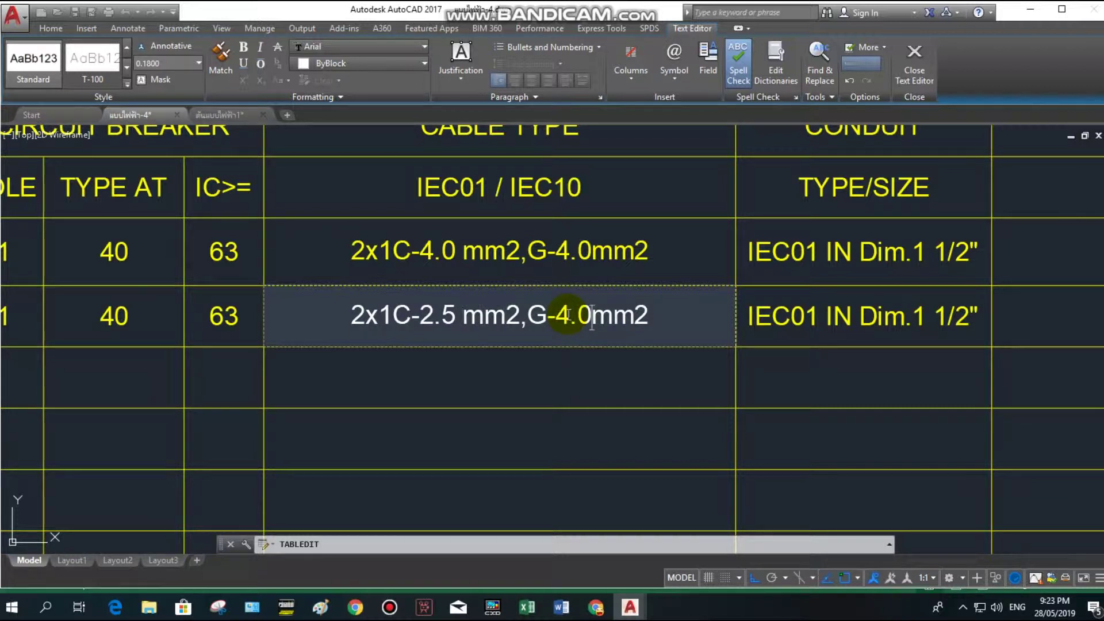
{"action": "double_click", "coordinate": [567, 315]}
{"action": "key", "text": "BackSpace"}
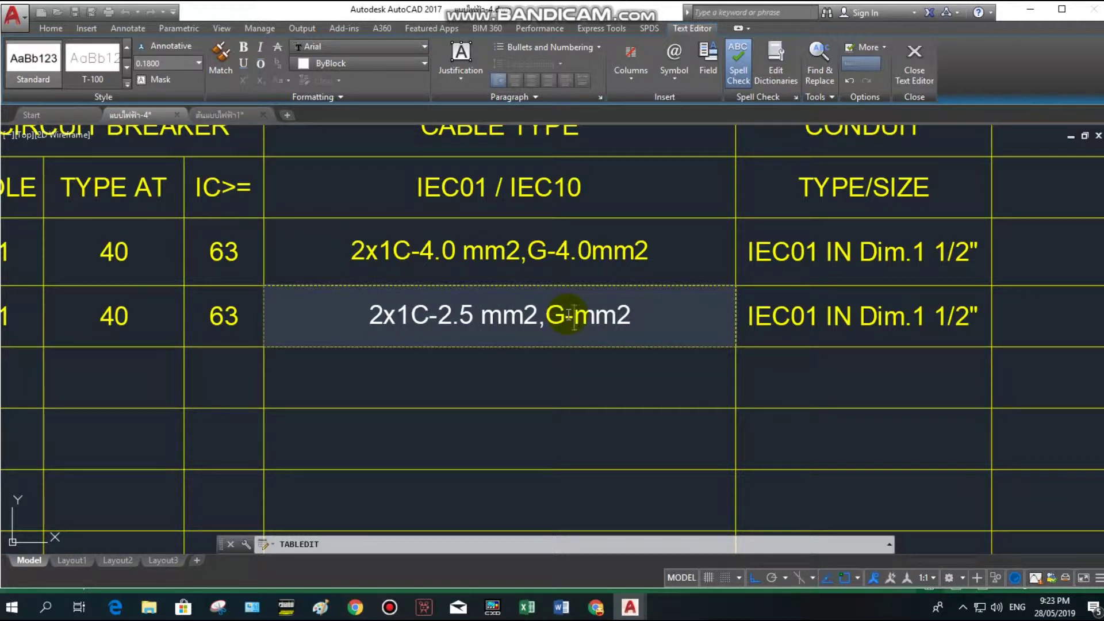
{"action": "type", "text": "1.5"}
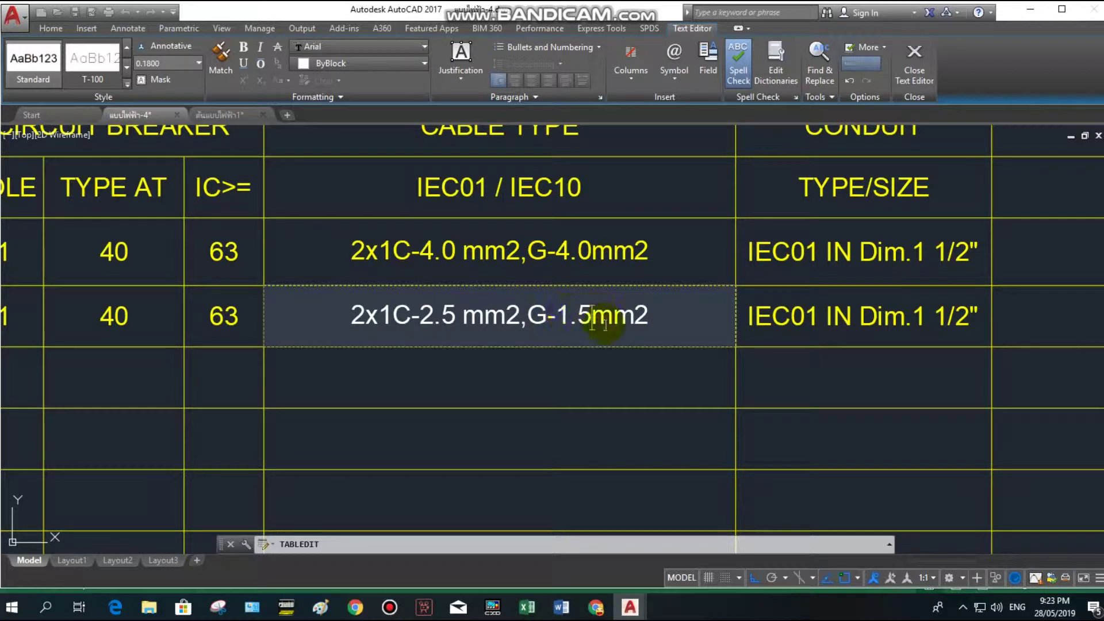
{"action": "left_click", "coordinate": [513, 256]}
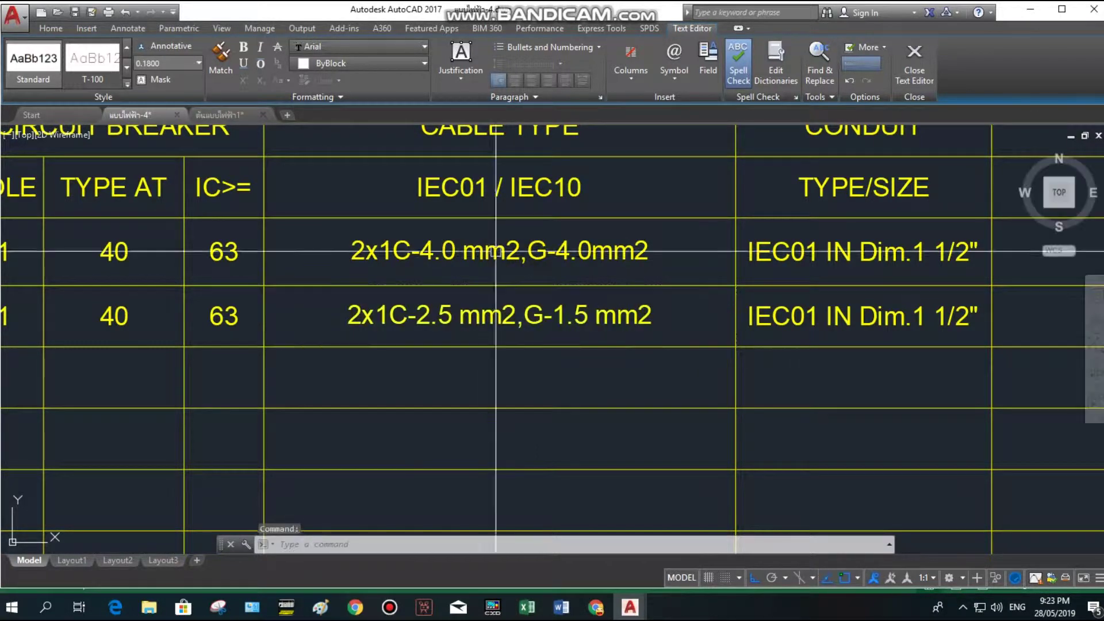
Copy circuit 2's cable specification 2x1C-2.5 mm2,G-1.5 mm2 into circuit 1's cable cell.
{"action": "key", "text": "Delete"}
{"action": "key", "text": "ctrl+z"}
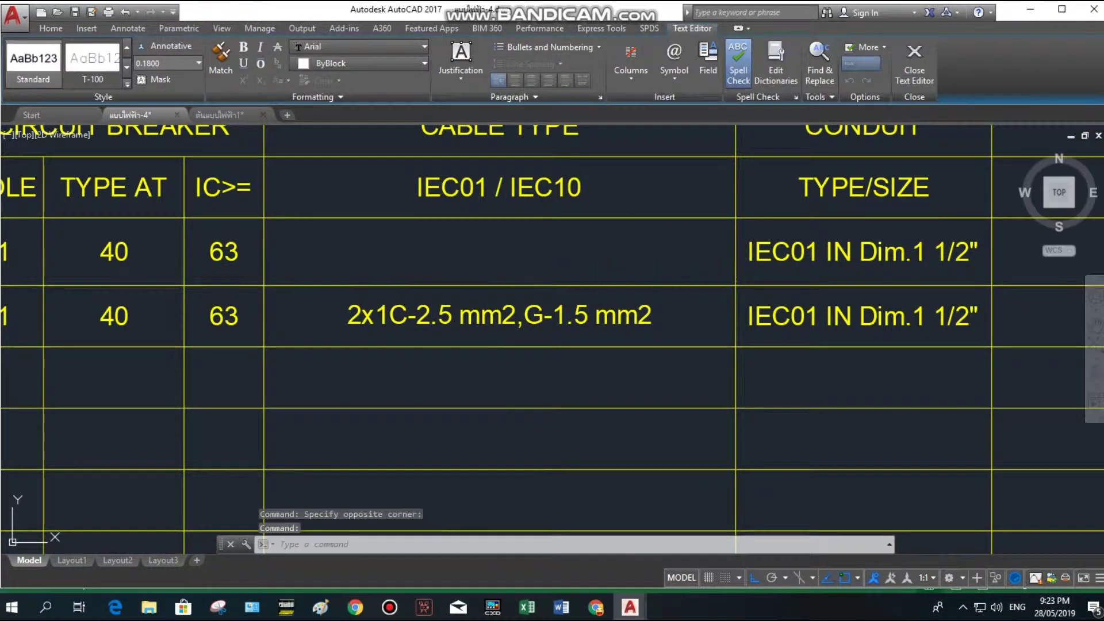
{"action": "left_click", "coordinate": [506, 321]}
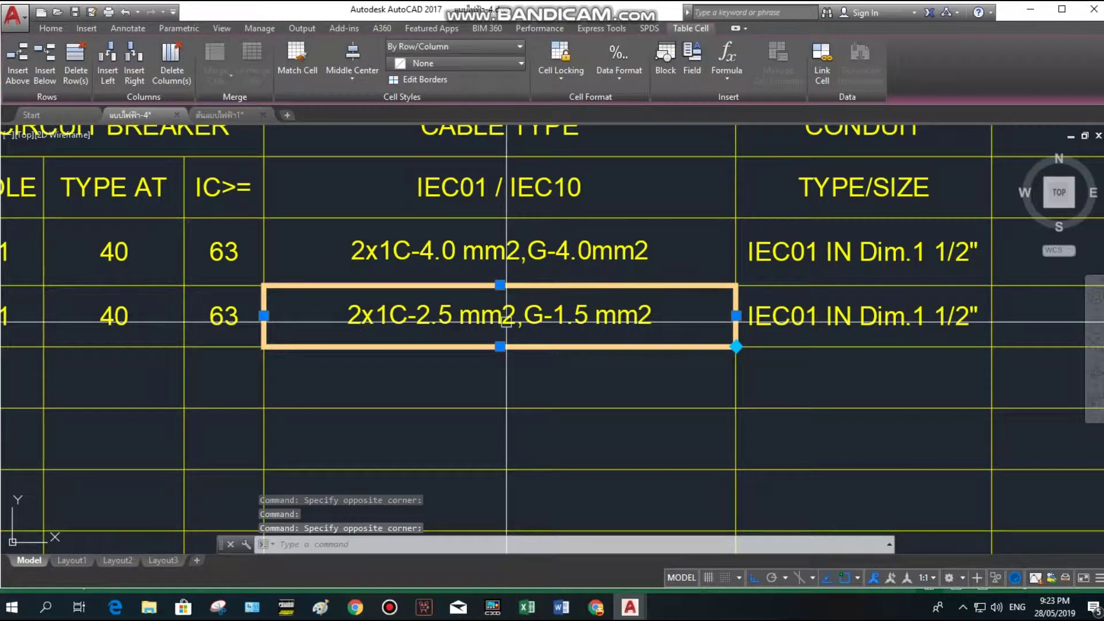
{"action": "key", "text": "ctrl+c"}
{"action": "left_click", "coordinate": [566, 253]}
{"action": "key", "text": "ctrl+v"}
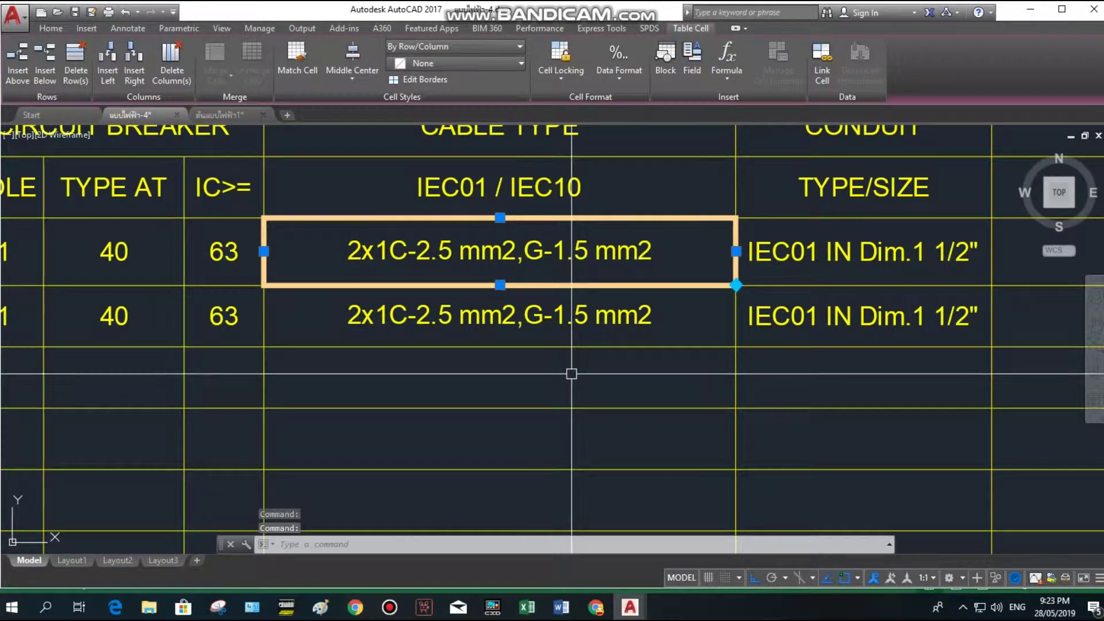
{"action": "key", "text": "Escape"}
{"action": "scroll", "coordinate": [402, 345], "scroll_direction": "down", "scroll_amount": 3}
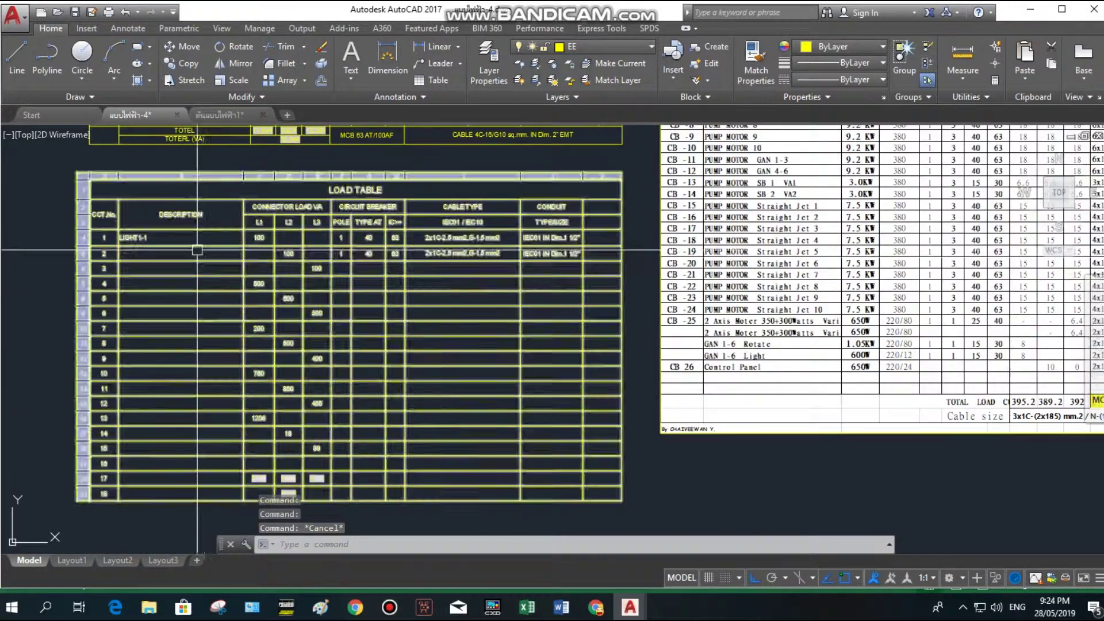
Paste LIGHT1-1 into circuit 2's DESCRIPTION cell and change it to LIGHT1-2.
{"action": "scroll", "coordinate": [197, 250], "scroll_direction": "up", "scroll_amount": 2}
{"action": "left_click", "coordinate": [137, 239]}
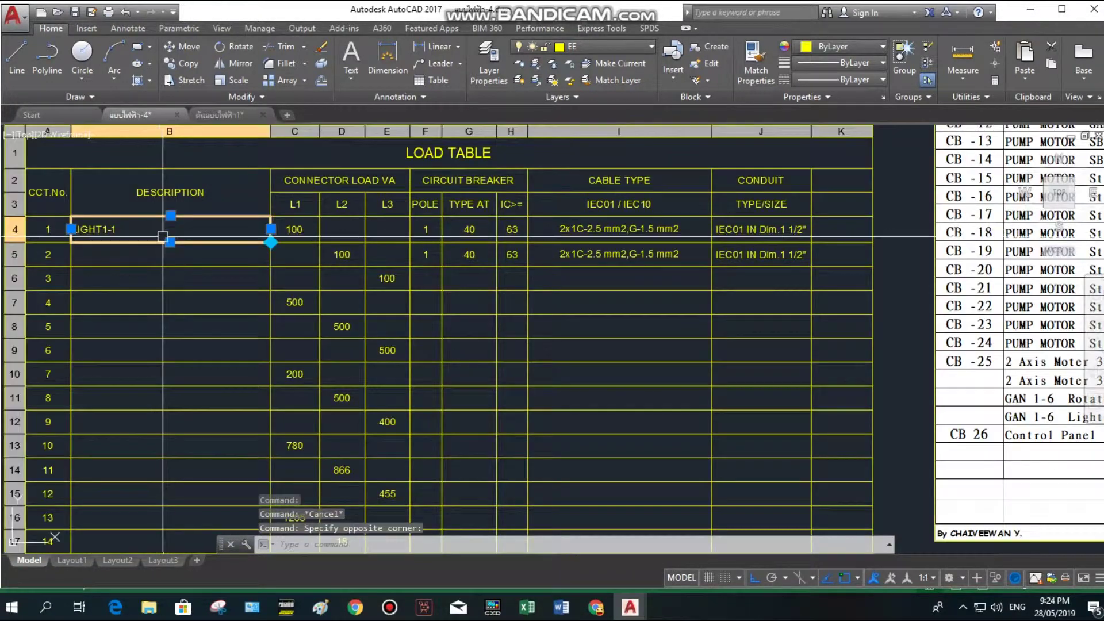
{"action": "left_click", "coordinate": [135, 251]}
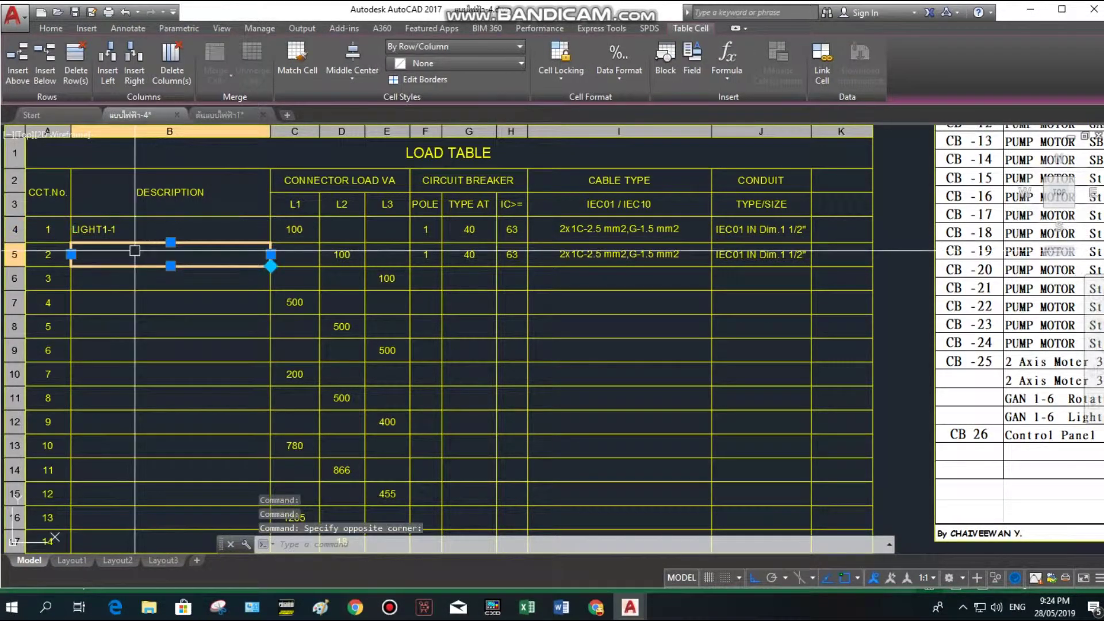
{"action": "key", "text": "ctrl+v"}
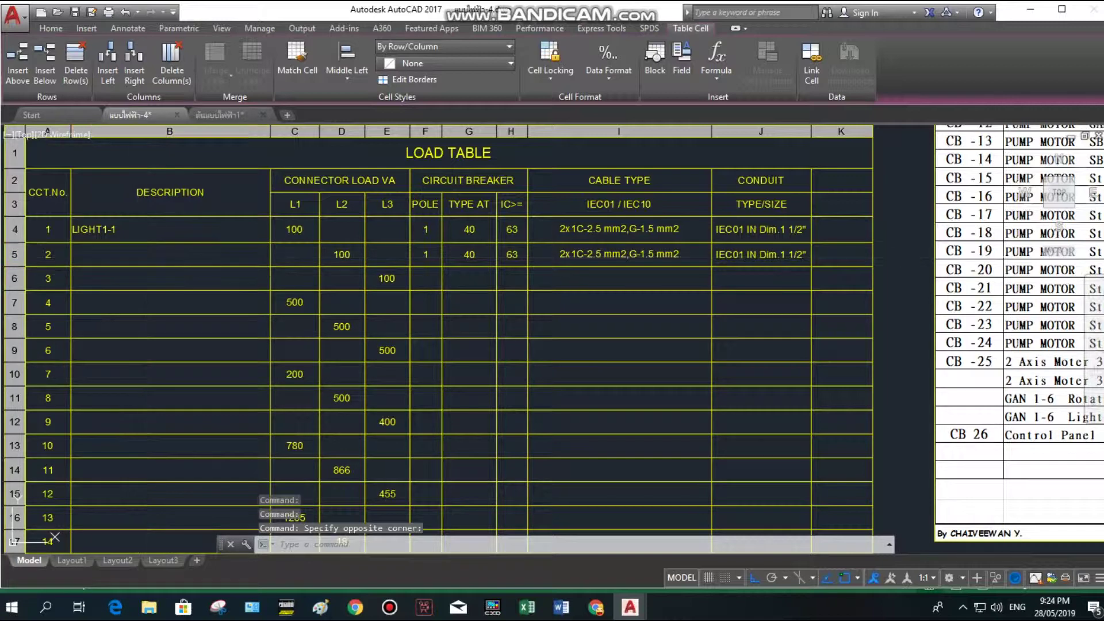
{"action": "double_click", "coordinate": [195, 257]}
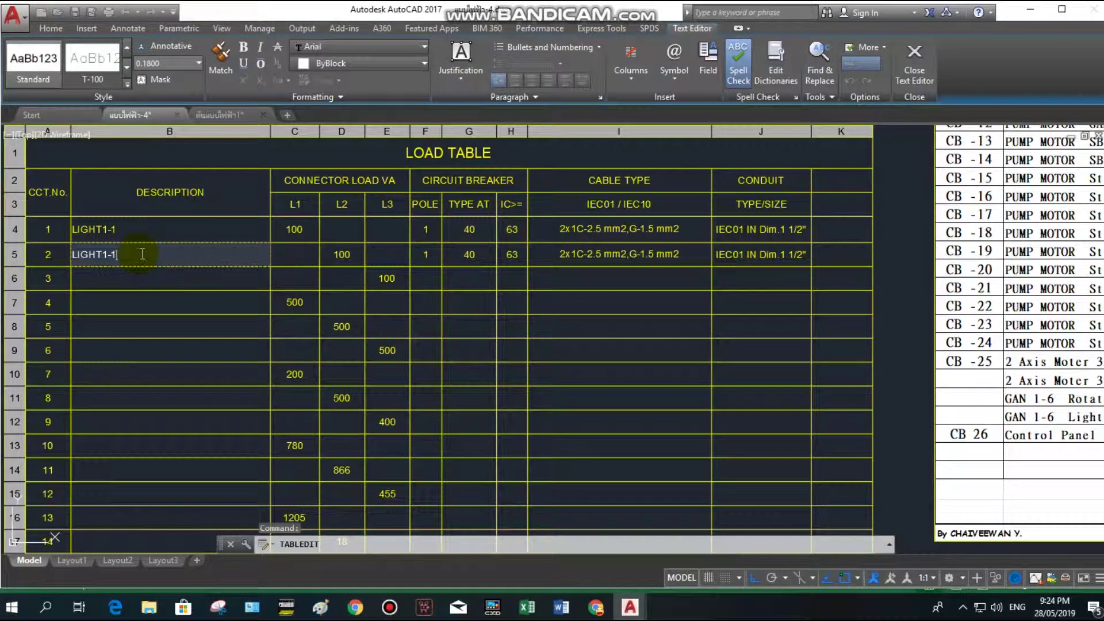
{"action": "type", "text": "2"}
{"action": "left_click", "coordinate": [240, 387]}
{"action": "left_click", "coordinate": [124, 273]}
{"action": "key", "text": "Escape"}
{"action": "double_click", "coordinate": [197, 285]}
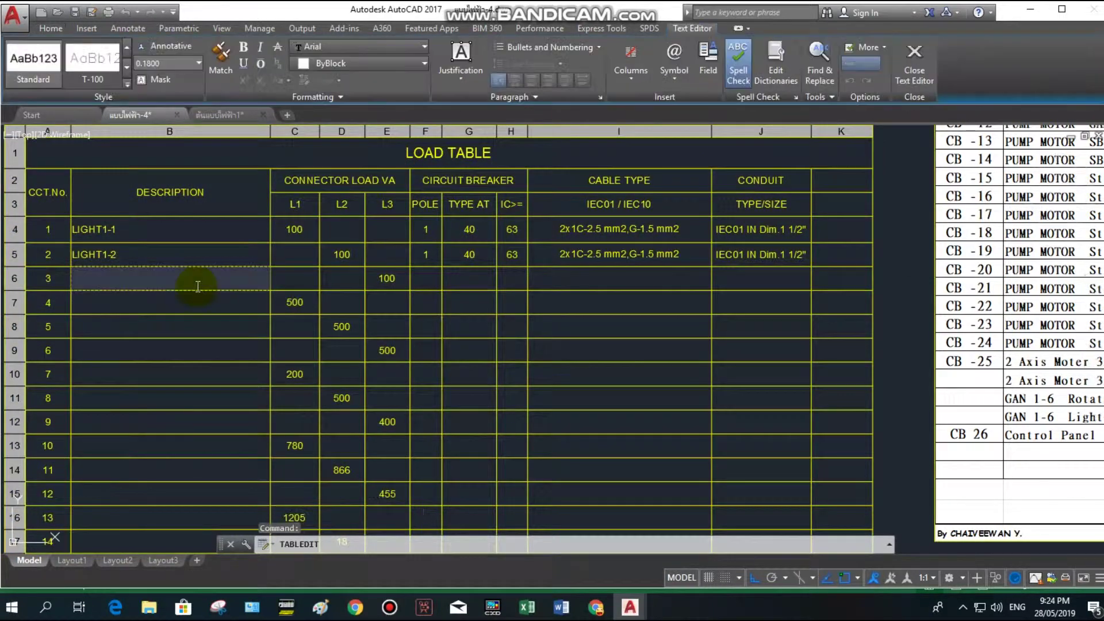
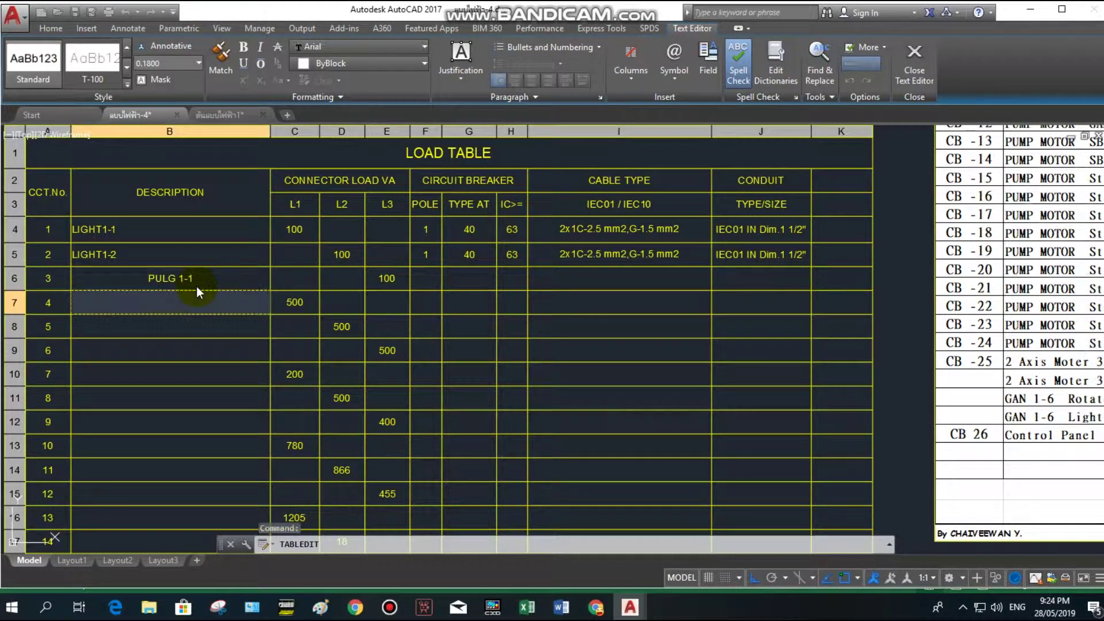
Set the PULG 1-1 cell's alignment to Middle Left.
{"action": "key", "text": "Escape"}
{"action": "left_click", "coordinate": [189, 278]}
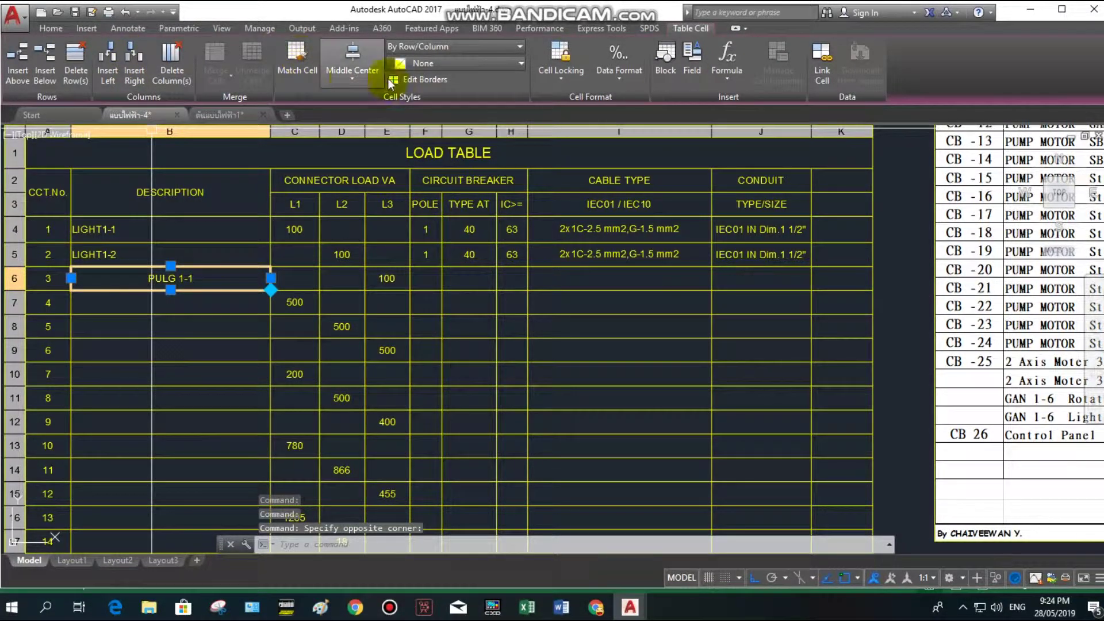
{"action": "left_click", "coordinate": [339, 74]}
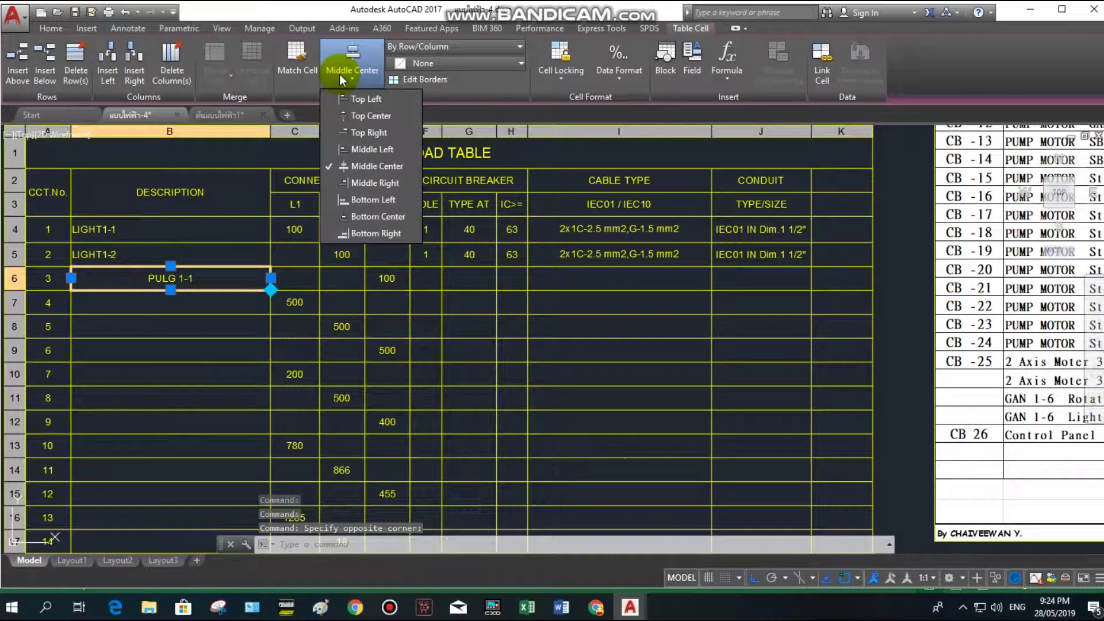
{"action": "left_click", "coordinate": [354, 133]}
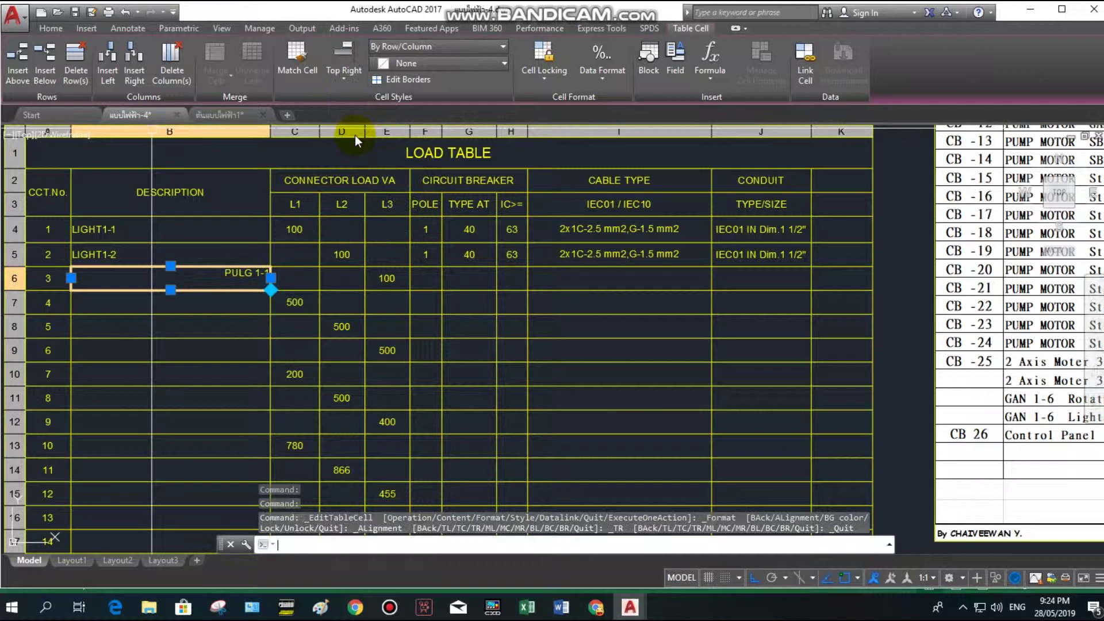
{"action": "left_click", "coordinate": [347, 80]}
{"action": "left_click", "coordinate": [358, 100]}
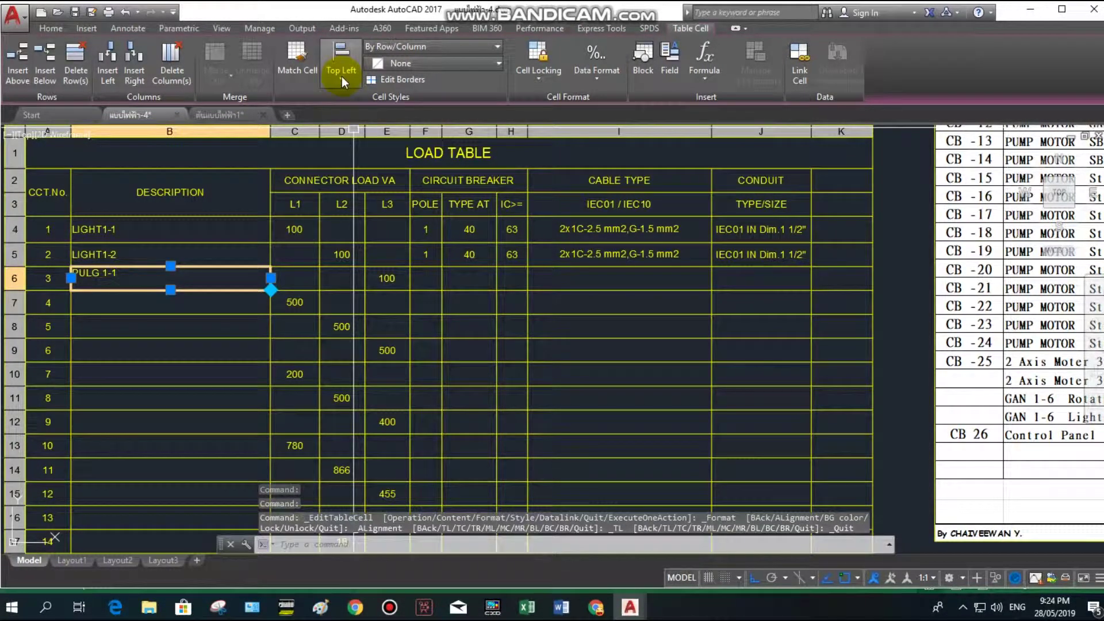
{"action": "left_click", "coordinate": [342, 78]}
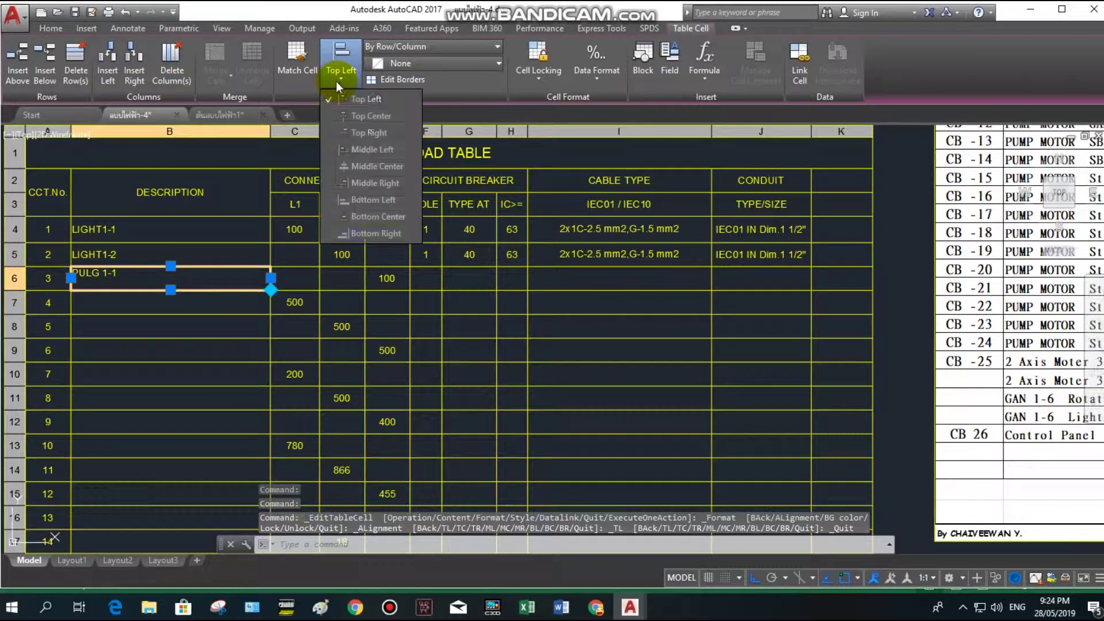
{"action": "left_click", "coordinate": [340, 151]}
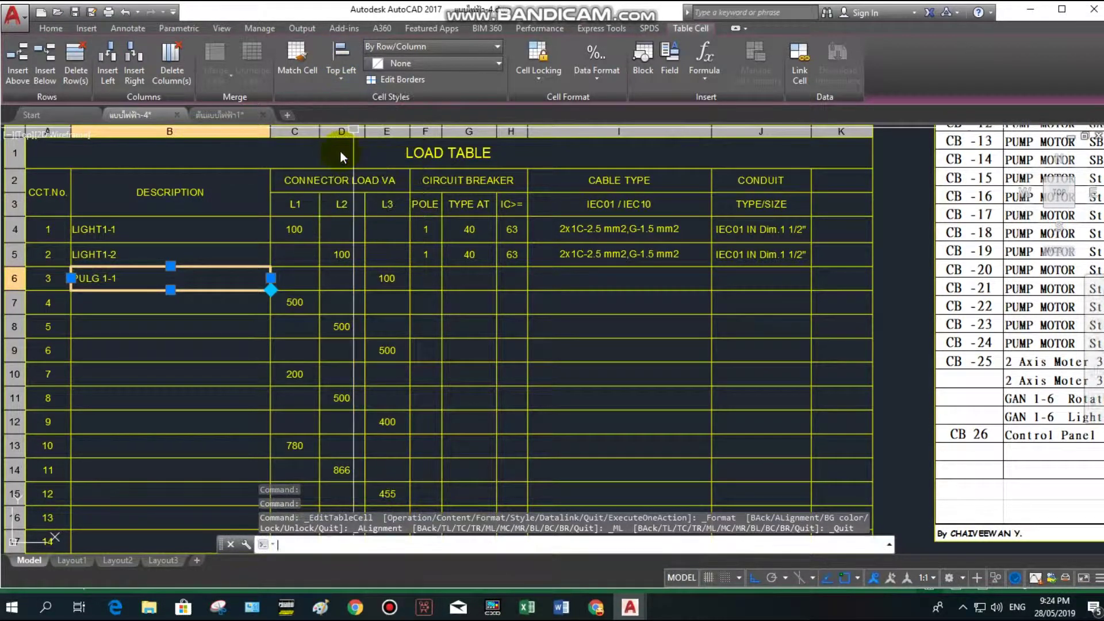
Paste PULG 1-1 into circuit 4's description and change it to PULG 1-2.
{"action": "left_click", "coordinate": [146, 307]}
{"action": "key", "text": "ctrl+v"}
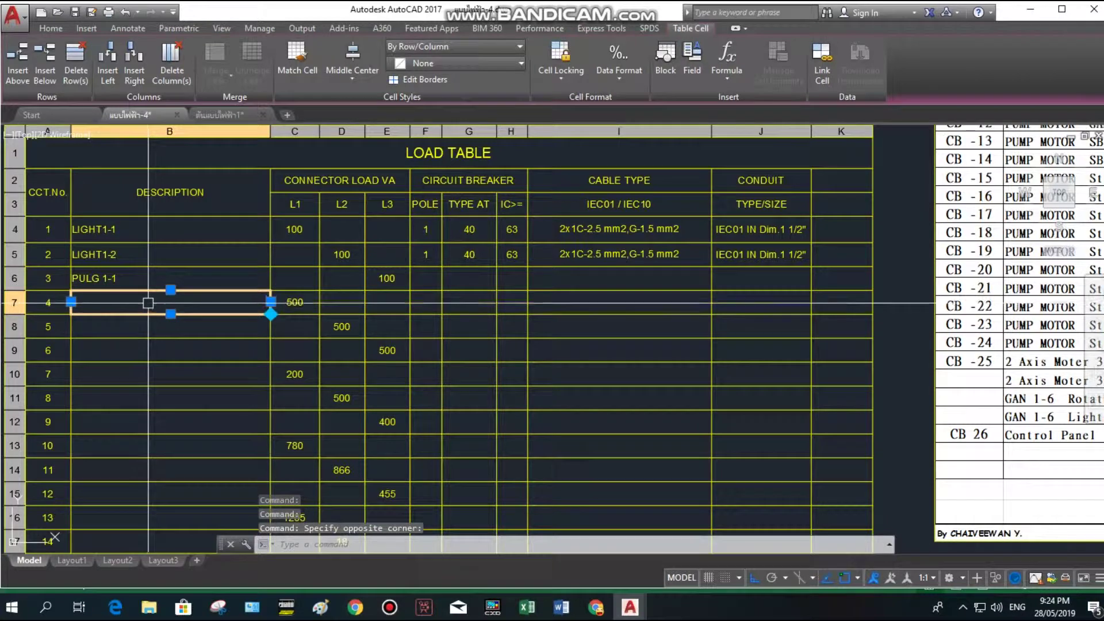
{"action": "double_click", "coordinate": [133, 305]}
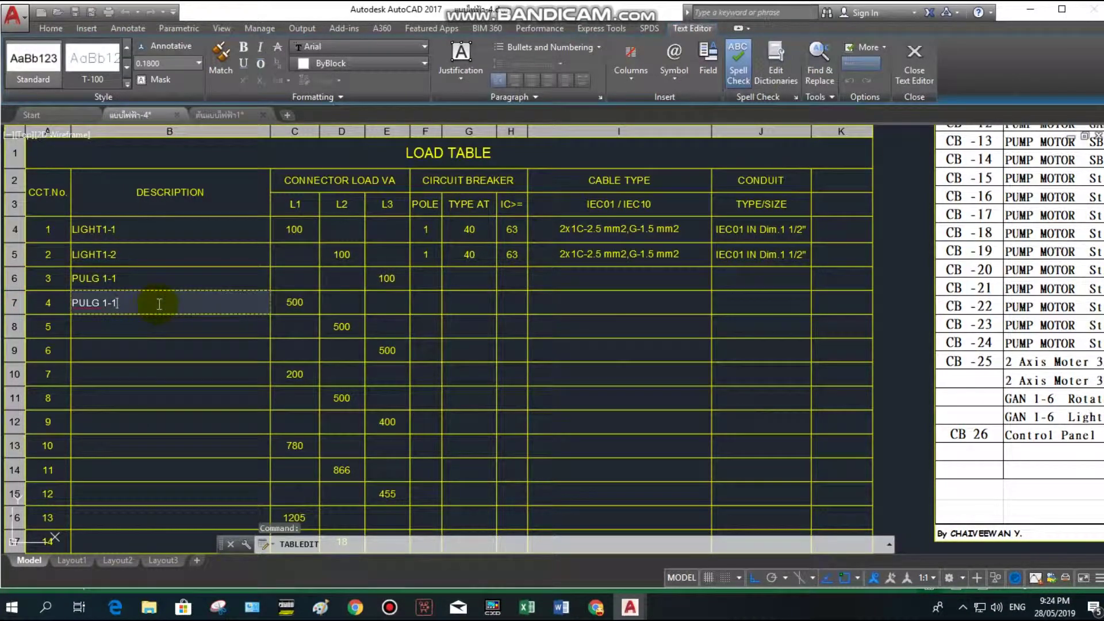
{"action": "type", "text": "2"}
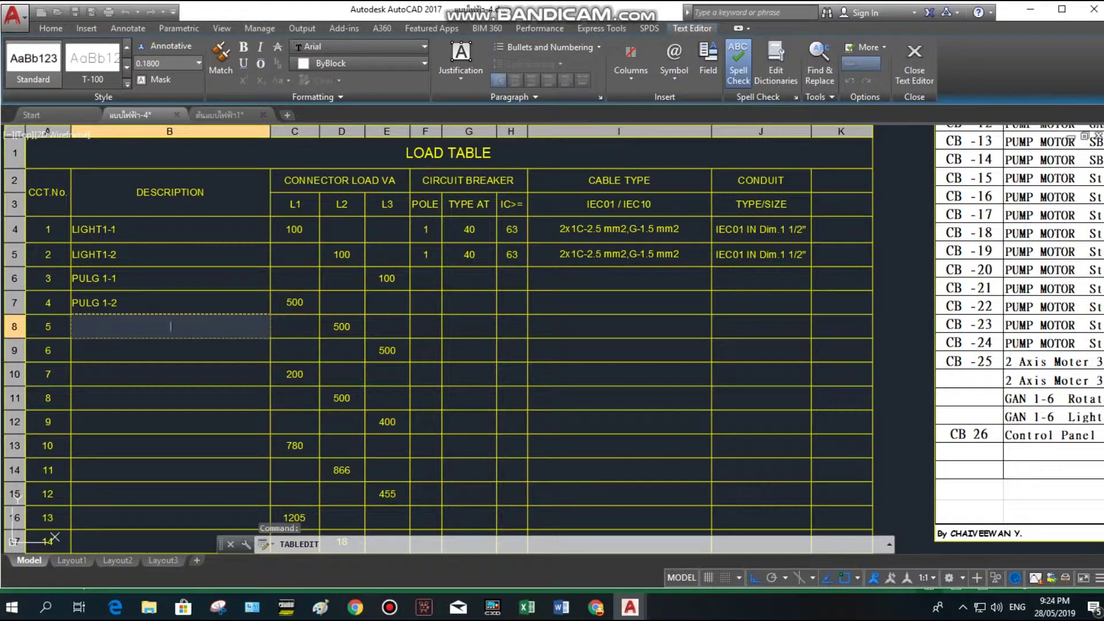
{"action": "key", "text": "Escape"}
{"action": "scroll", "coordinate": [601, 267], "scroll_direction": "down", "scroll_amount": 2}
{"action": "scroll", "coordinate": [525, 286], "scroll_direction": "down", "scroll_amount": 3}
{"action": "scroll", "coordinate": [562, 291], "scroll_direction": "up", "scroll_amount": 3}
{"action": "scroll", "coordinate": [475, 279], "scroll_direction": "up", "scroll_amount": 3}
{"action": "scroll", "coordinate": [468, 332], "scroll_direction": "down", "scroll_amount": 3}
{"action": "middle_click_drag", "start_coordinate": [468, 333], "coordinate": [375, 321]}
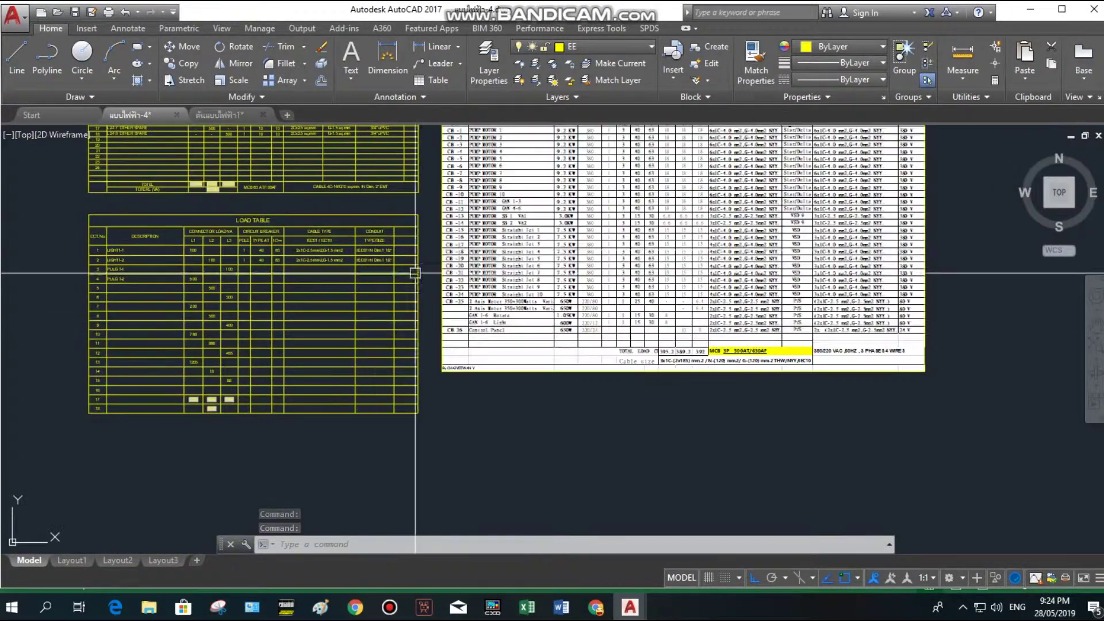
Recolour the copied LOAD TABLE to Magenta from the Properties colour list, then deselect it.
{"action": "scroll", "coordinate": [68, 264], "scroll_direction": "up", "scroll_amount": 2}
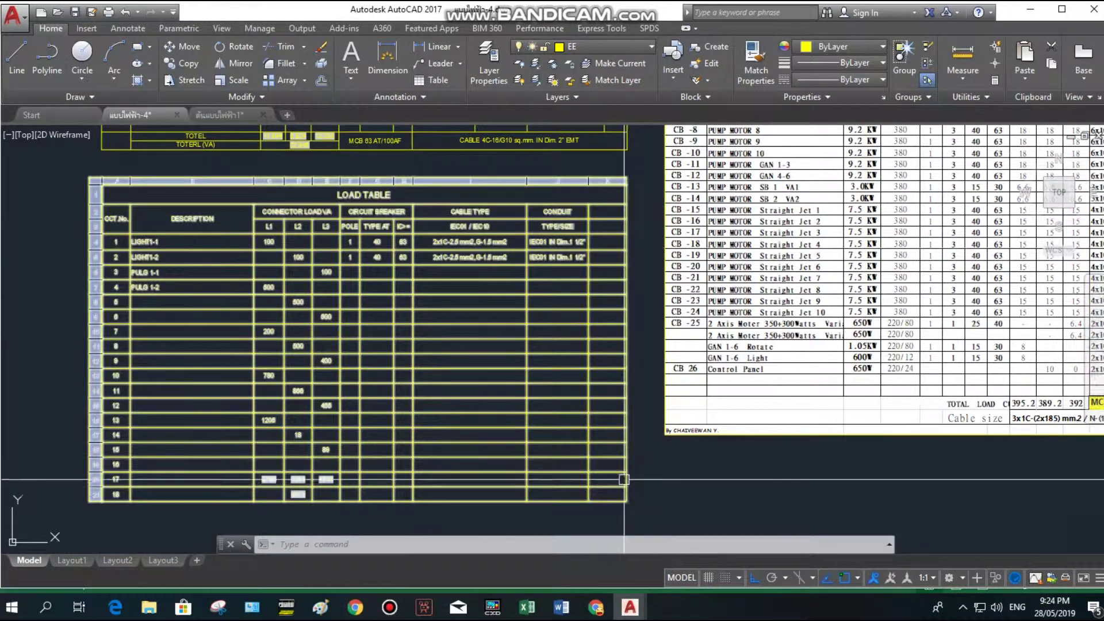
{"action": "middle_click_drag", "start_coordinate": [547, 388], "coordinate": [448, 362]}
{"action": "left_click", "coordinate": [427, 329]}
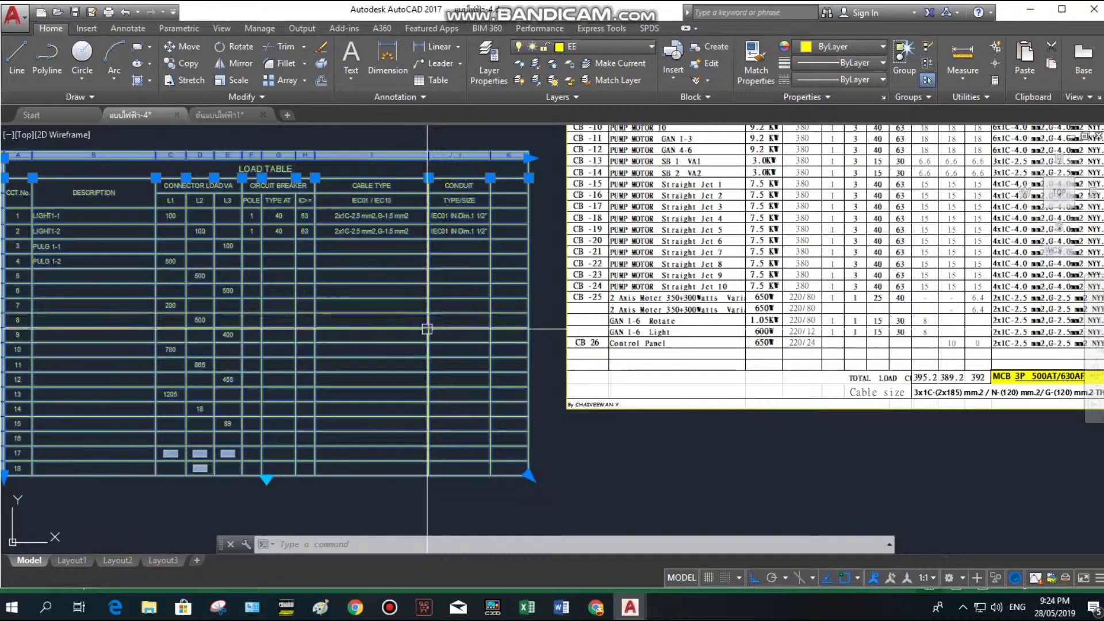
{"action": "left_click", "coordinate": [874, 45]}
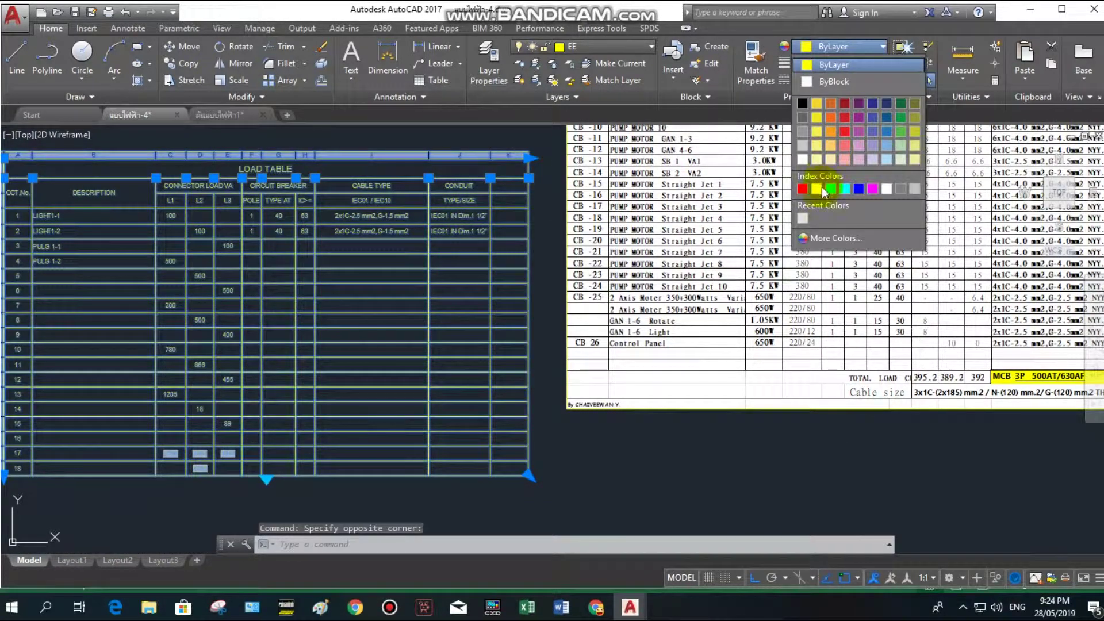
{"action": "left_click", "coordinate": [830, 190]}
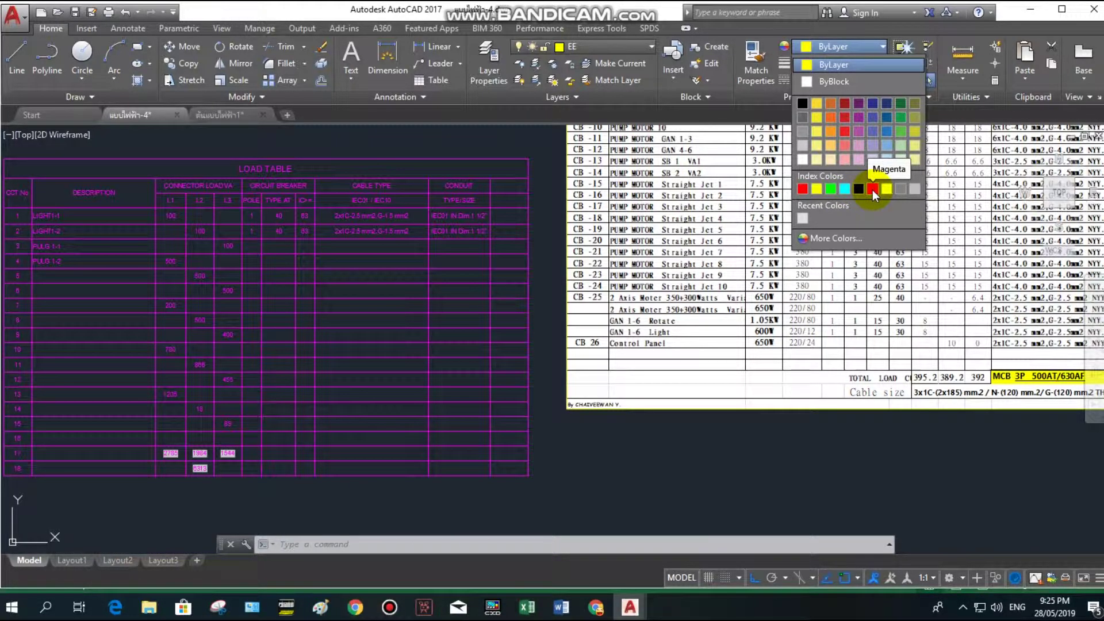
{"action": "left_click", "coordinate": [871, 190]}
{"action": "left_click", "coordinate": [396, 285]}
{"action": "key", "text": "Escape"}
{"action": "scroll", "coordinate": [396, 286], "scroll_direction": "down", "scroll_amount": 3}
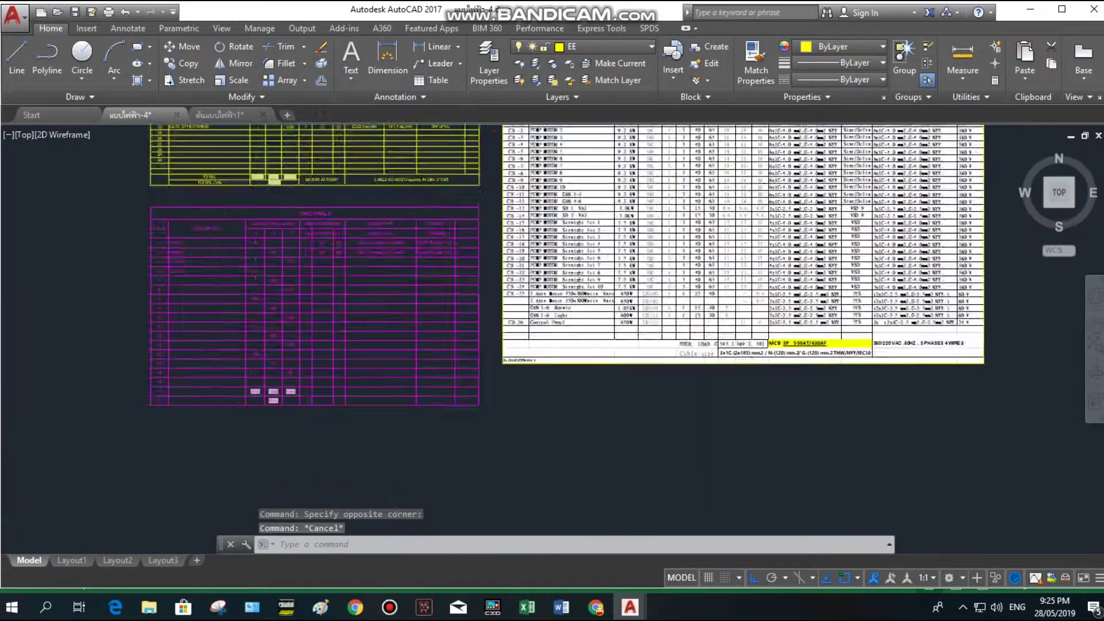
{"action": "scroll", "coordinate": [470, 315], "scroll_direction": "down", "scroll_amount": 2}
{"action": "scroll", "coordinate": [471, 315], "scroll_direction": "up", "scroll_amount": 1}
{"action": "scroll", "coordinate": [198, 265], "scroll_direction": "up", "scroll_amount": 2}
{"action": "scroll", "coordinate": [197, 265], "scroll_direction": "down", "scroll_amount": 2}
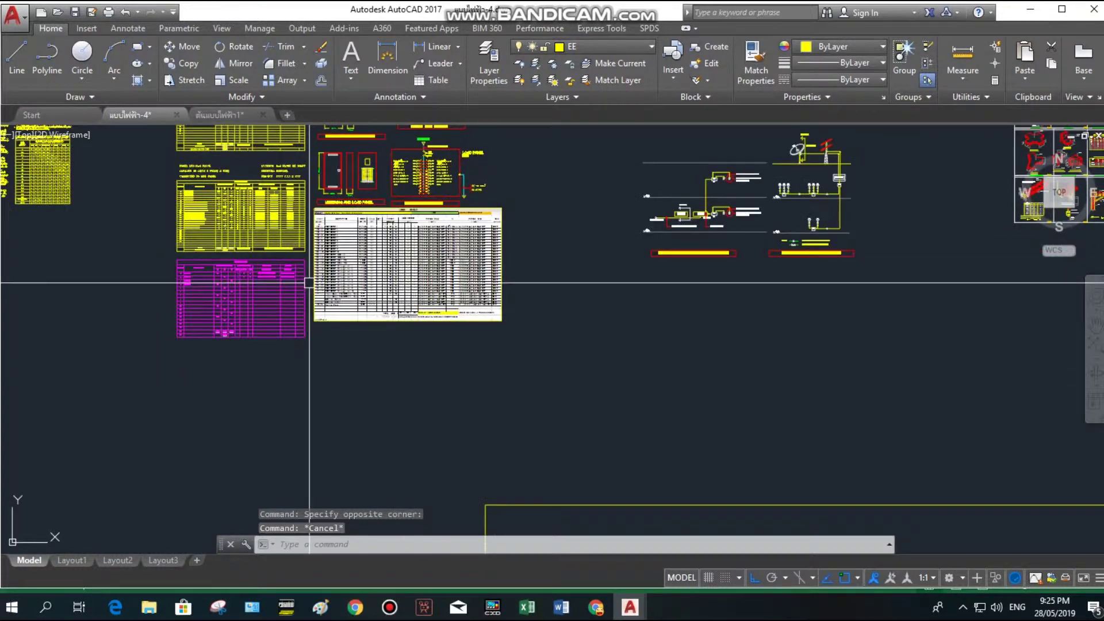
Start a single-sheet plot and window the plot area around the load tables.
{"action": "left_click", "coordinate": [115, 11]}
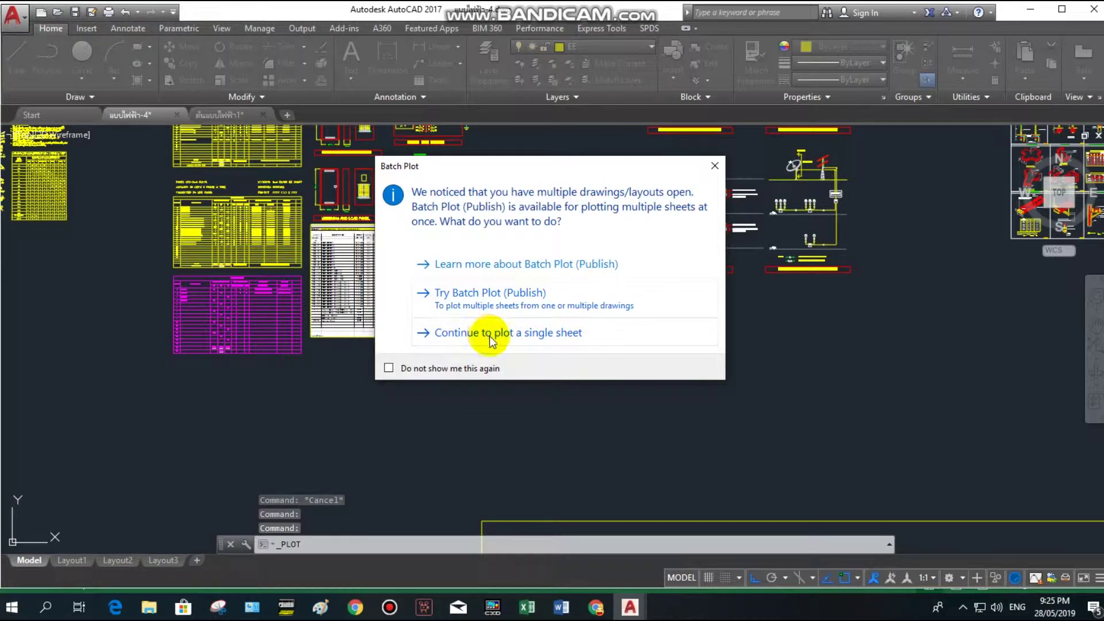
{"action": "left_click", "coordinate": [485, 335]}
{"action": "left_click", "coordinate": [650, 337]}
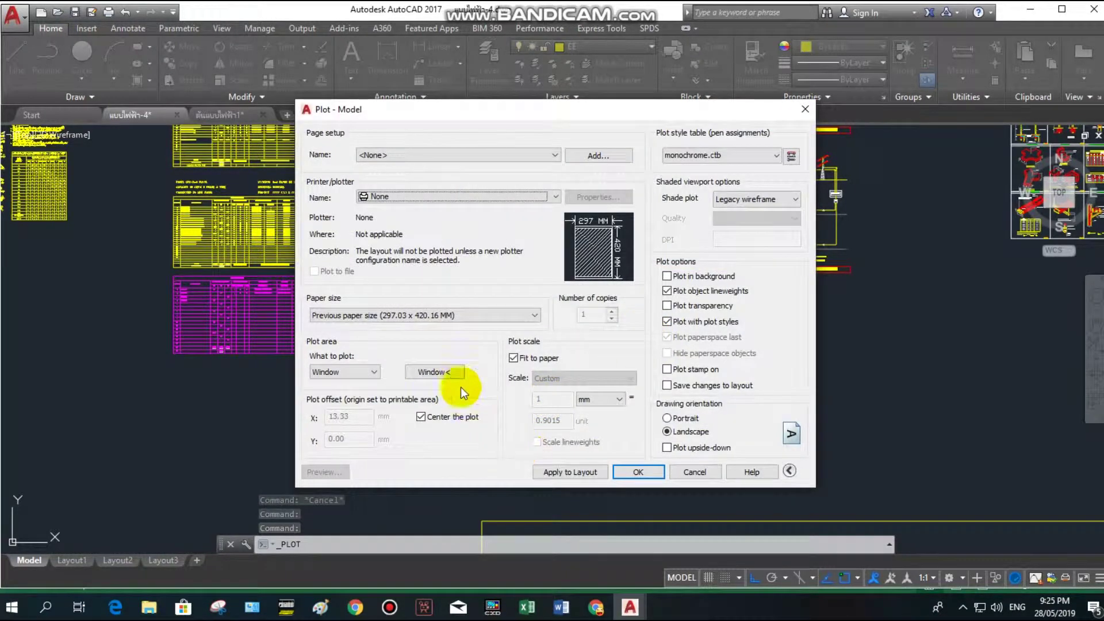
{"action": "left_click", "coordinate": [435, 371]}
{"action": "left_click", "coordinate": [162, 174]}
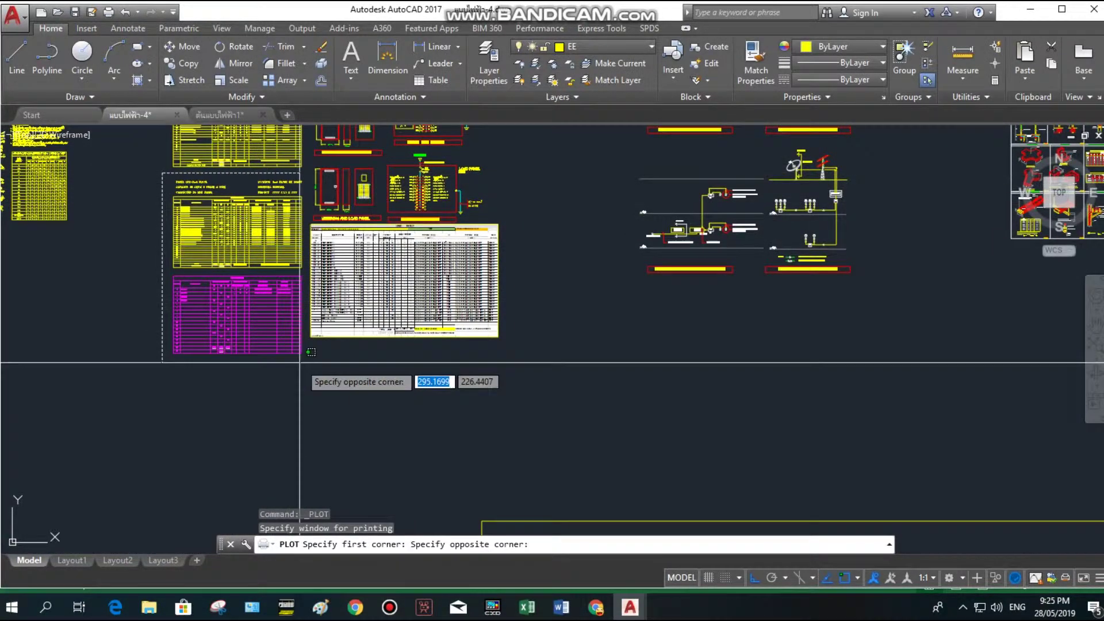
{"action": "scroll", "coordinate": [307, 364], "scroll_direction": "up", "scroll_amount": 4}
{"action": "left_click", "coordinate": [313, 364]}
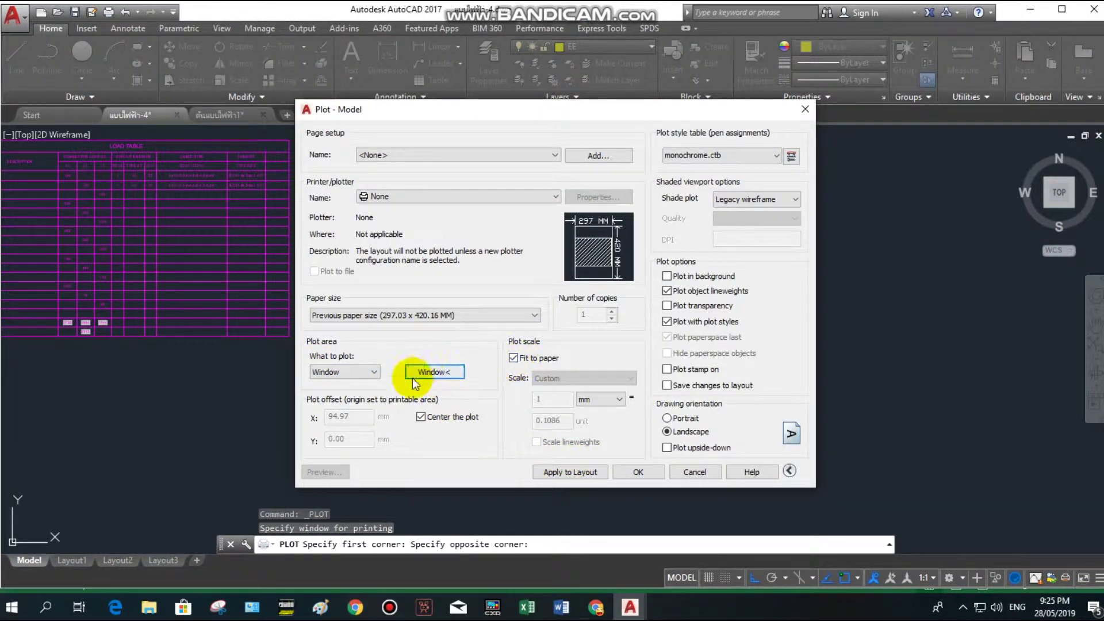
Choose DWG To PDF.pc3 as the plotter for an A3 preview.
{"action": "left_click", "coordinate": [492, 326]}
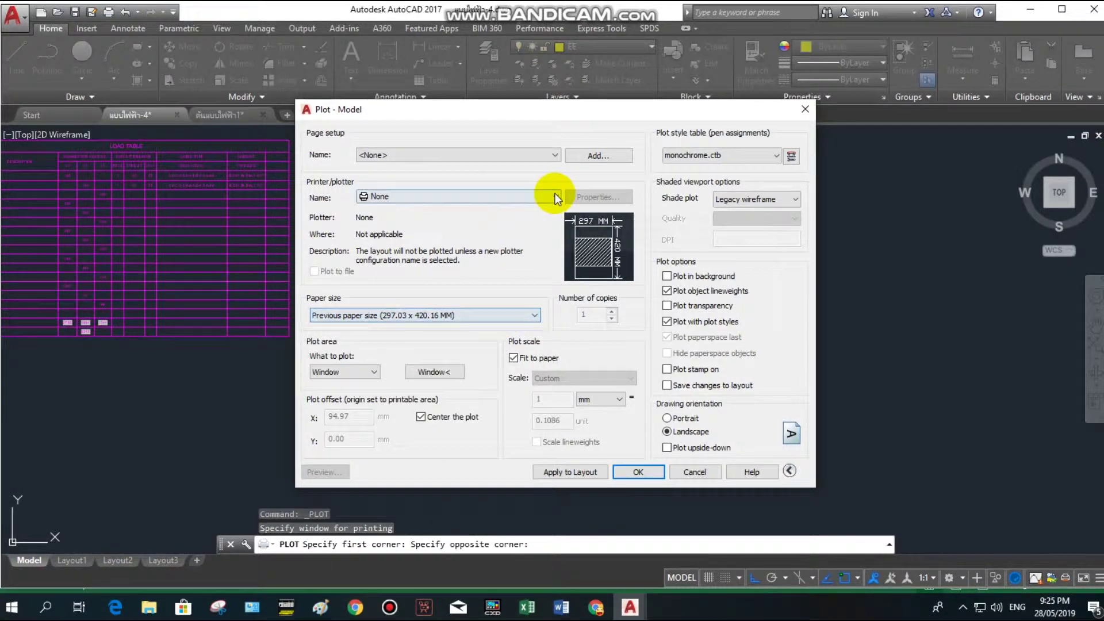
{"action": "left_click", "coordinate": [552, 196]}
{"action": "left_click", "coordinate": [397, 345]}
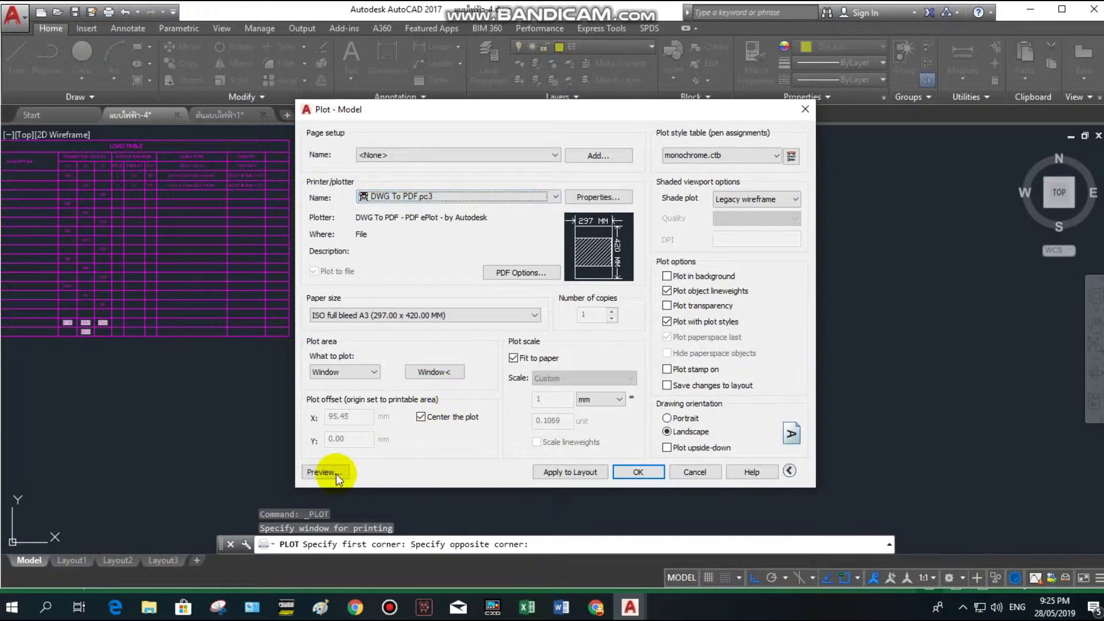
{"action": "scroll", "coordinate": [589, 412], "scroll_direction": "up", "scroll_amount": 2}
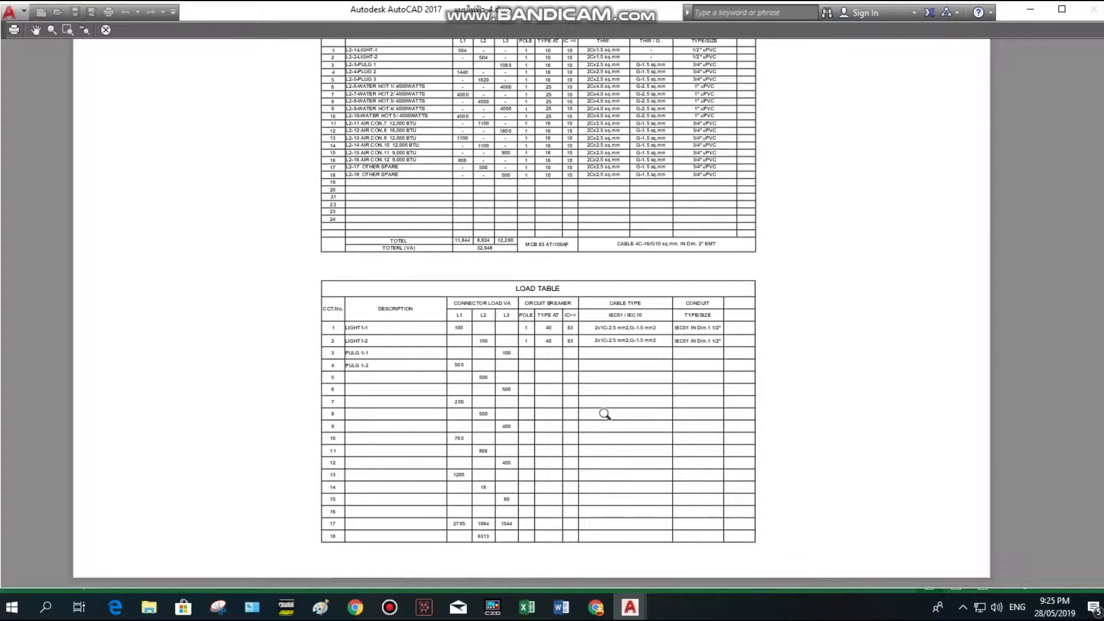
Pan and zoom the plot preview across both load tables and the panel header.
{"action": "scroll", "coordinate": [325, 412], "scroll_direction": "up", "scroll_amount": 2}
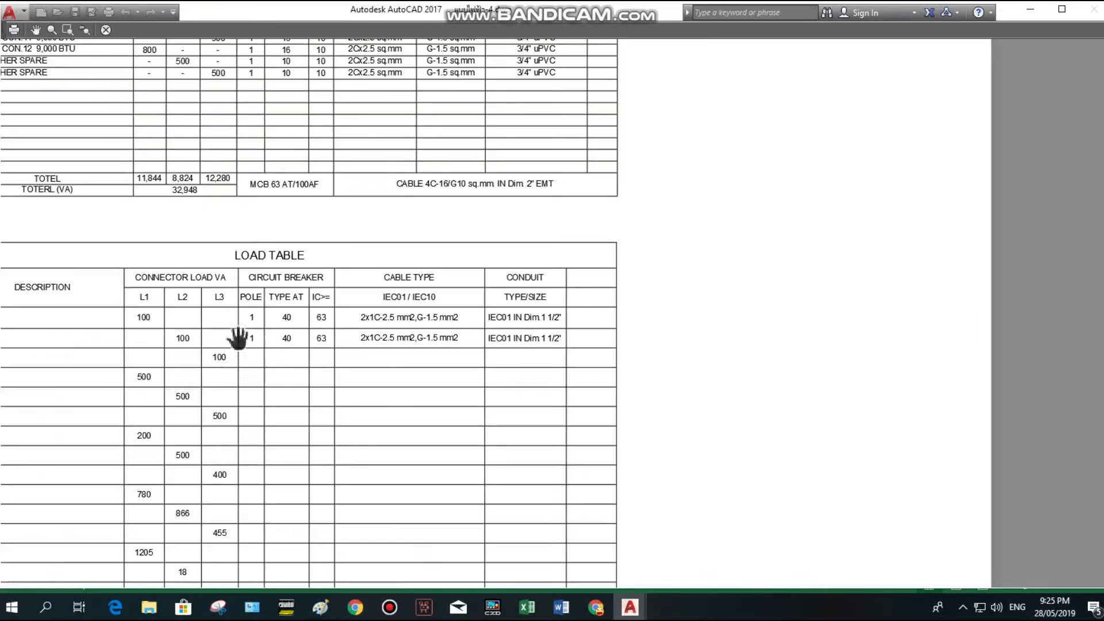
{"action": "middle_click_drag", "start_coordinate": [306, 274], "coordinate": [487, 526]}
{"action": "scroll", "coordinate": [249, 446], "scroll_direction": "up", "scroll_amount": 2}
{"action": "middle_click_drag", "start_coordinate": [307, 347], "coordinate": [261, 476]}
{"action": "middle_click_drag", "start_coordinate": [330, 488], "coordinate": [337, 230]}
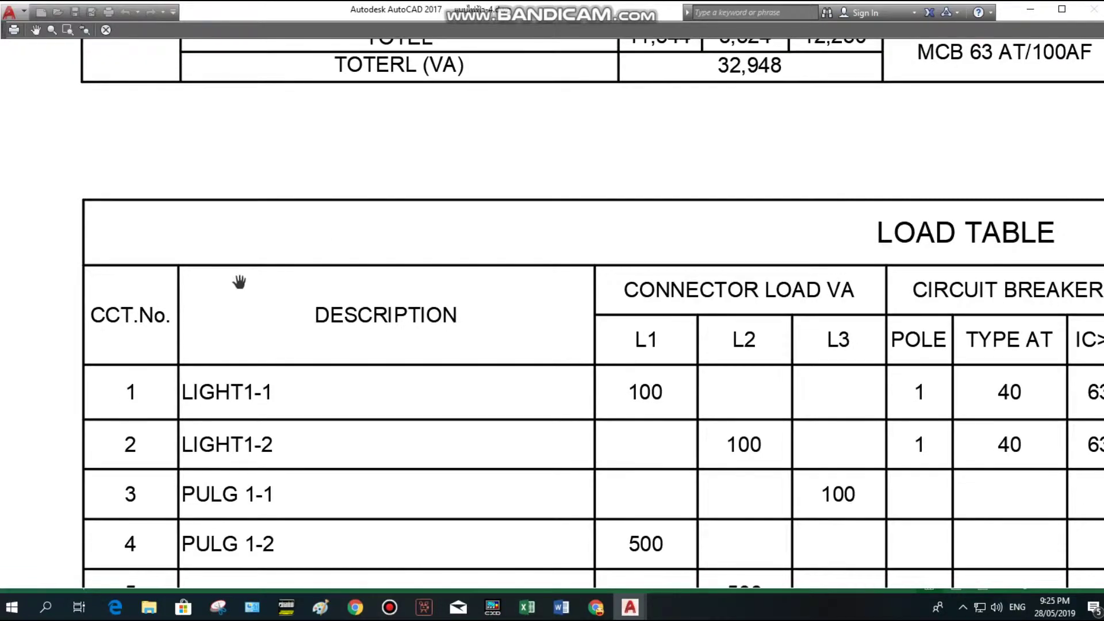
{"action": "scroll", "coordinate": [240, 281], "scroll_direction": "down", "scroll_amount": 3}
{"action": "mouse_move", "coordinate": [625, 349]}
{"action": "middle_mouse_down"}
{"action": "mouse_move", "coordinate": [447, 343]}
{"action": "mouse_move", "coordinate": [419, 409]}
{"action": "middle_mouse_up"}
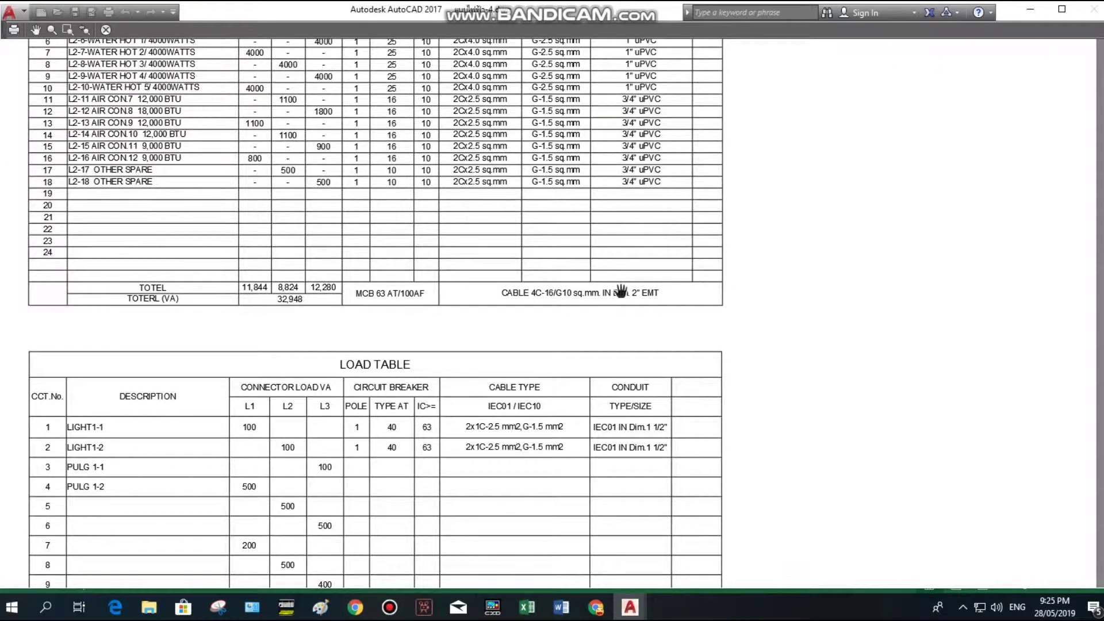
{"action": "scroll", "coordinate": [594, 492], "scroll_direction": "down", "scroll_amount": 2}
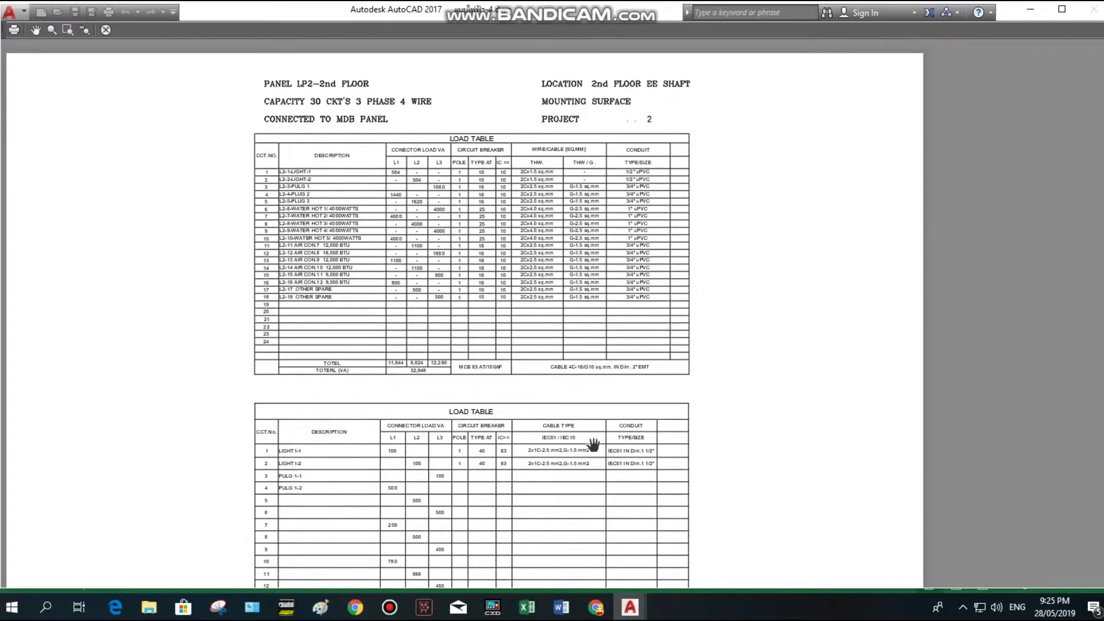
{"action": "scroll", "coordinate": [528, 293], "scroll_direction": "up", "scroll_amount": 2}
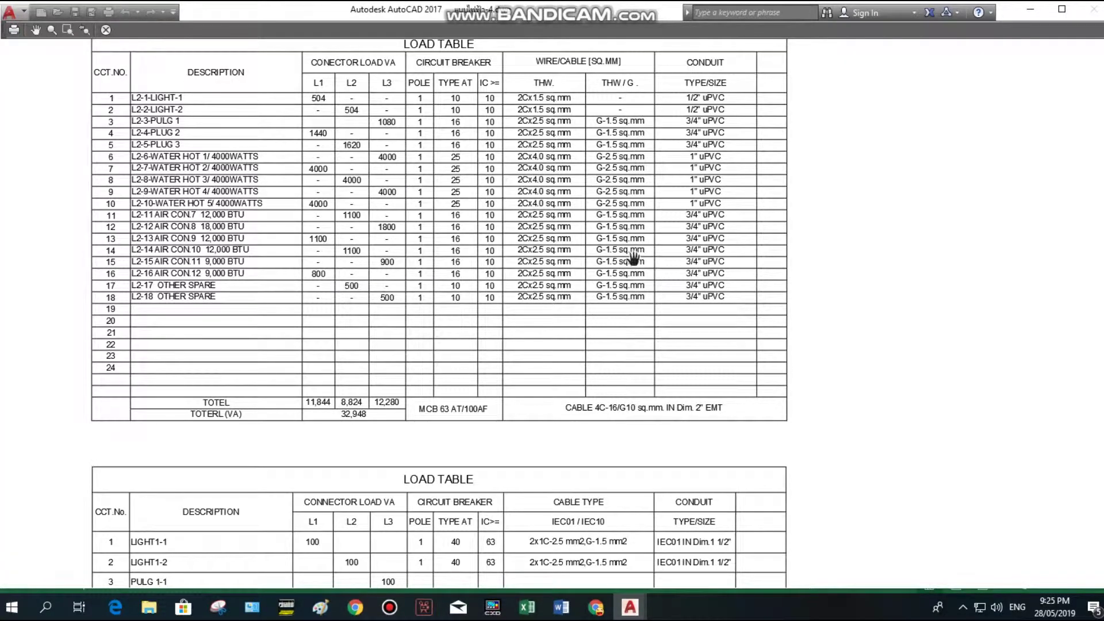
{"action": "middle_click_drag", "start_coordinate": [634, 257], "coordinate": [642, 460]}
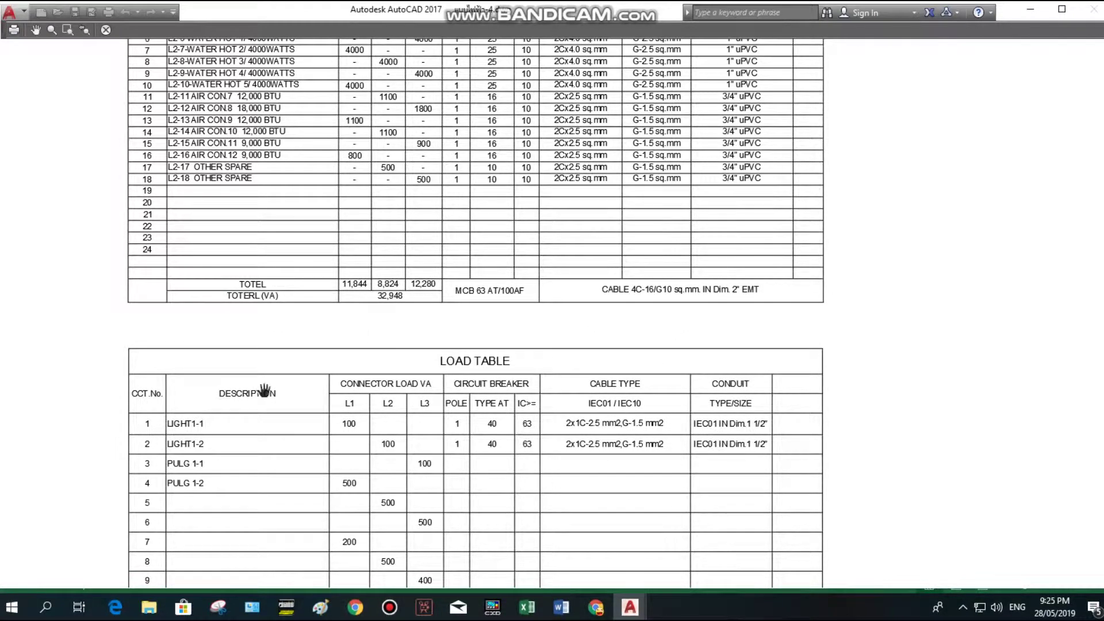
{"action": "middle_click_drag", "start_coordinate": [292, 367], "coordinate": [290, 533]}
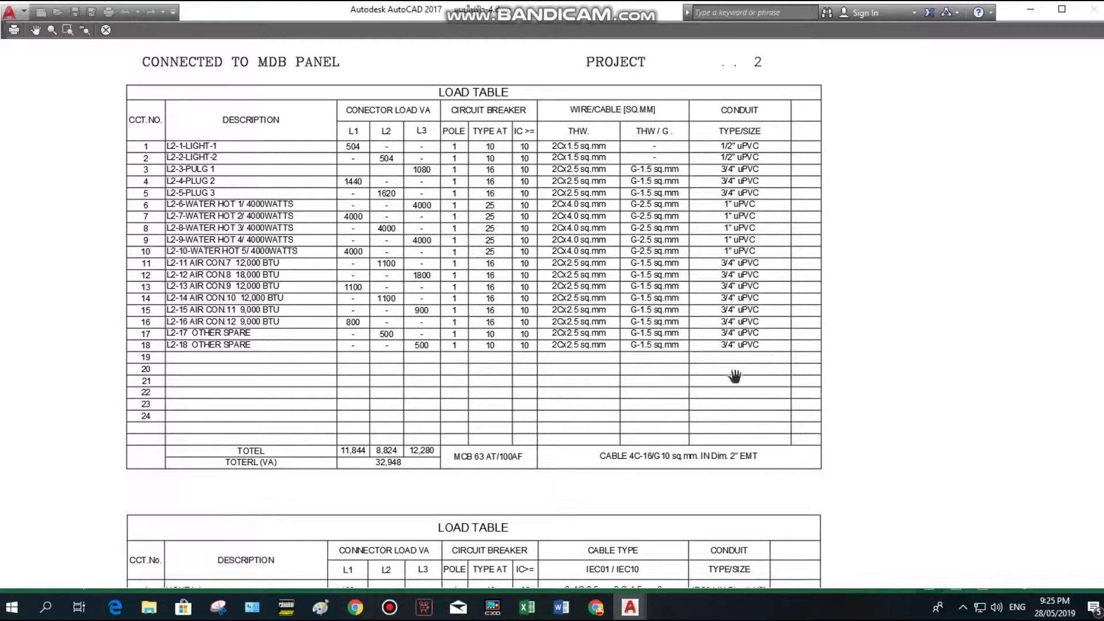
{"action": "scroll", "coordinate": [583, 228], "scroll_direction": "down", "scroll_amount": 5}
{"action": "scroll", "coordinate": [598, 320], "scroll_direction": "up", "scroll_amount": 4}
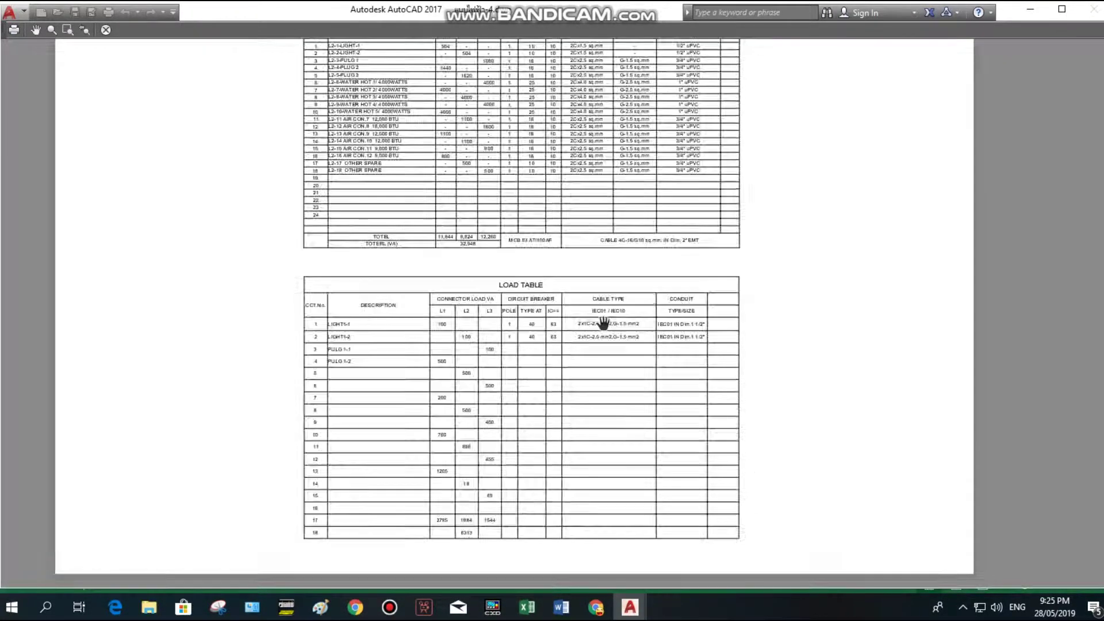
{"action": "scroll", "coordinate": [519, 326], "scroll_direction": "up", "scroll_amount": 5}
{"action": "scroll", "coordinate": [605, 299], "scroll_direction": "down", "scroll_amount": 6}
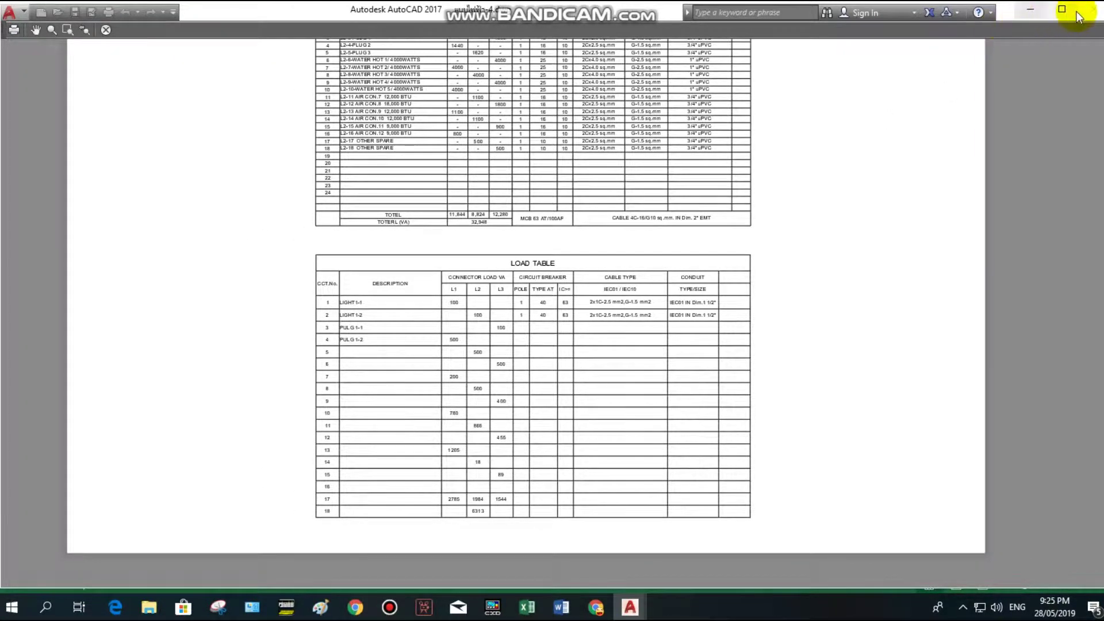
Minimize the preview to compare with the Excel sheet, restore it, then exit the preview.
{"action": "left_click", "coordinate": [1030, 10]}
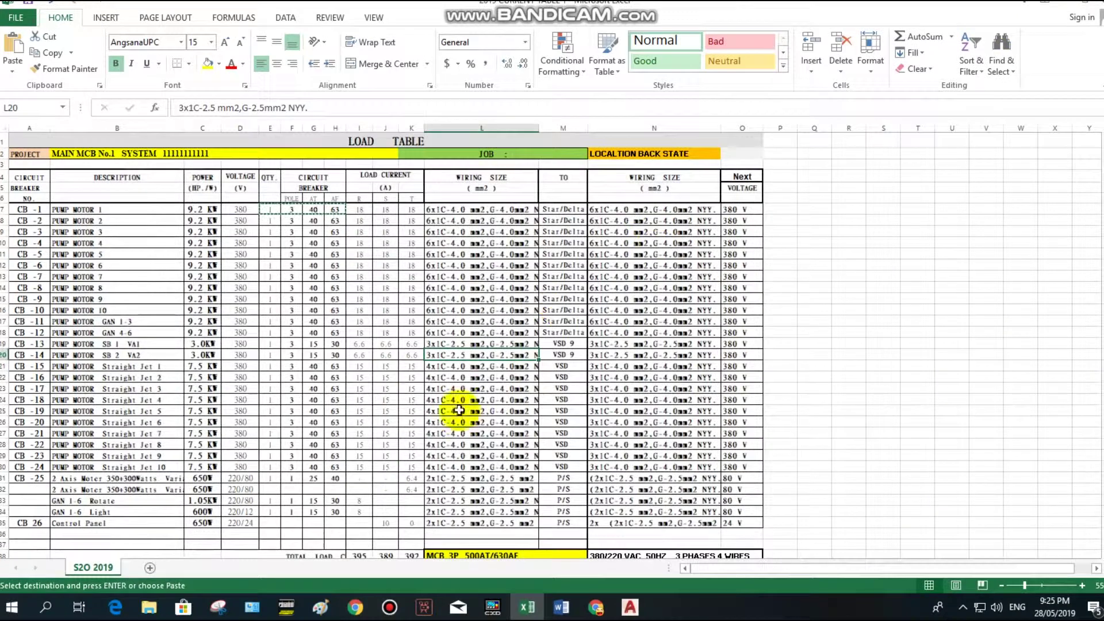
{"action": "mouse_move", "coordinate": [629, 608]}
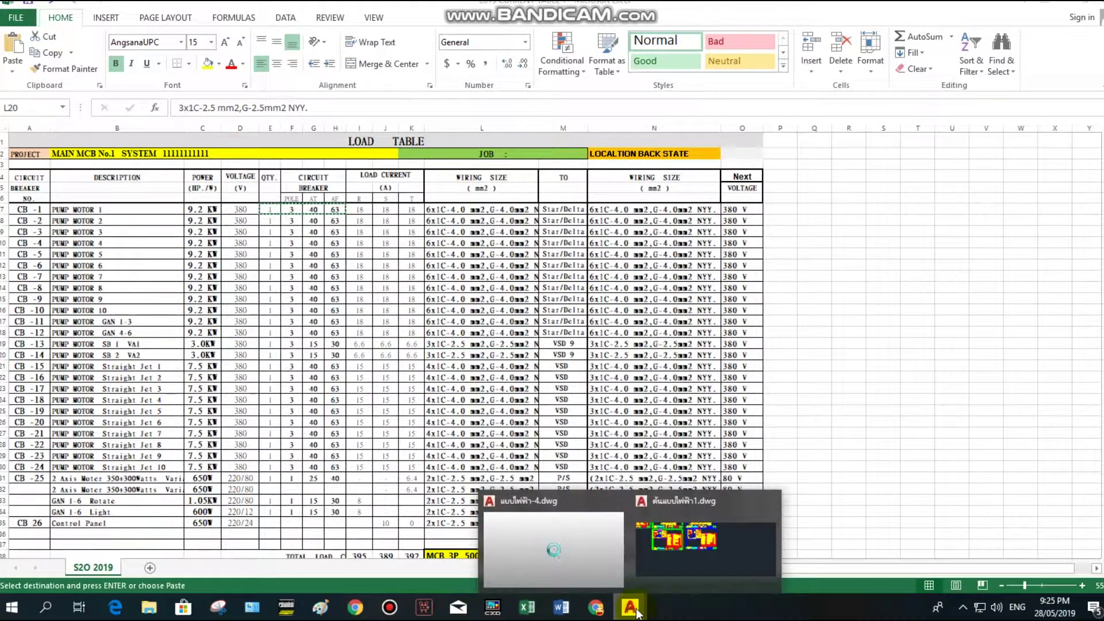
{"action": "left_click", "coordinate": [541, 545]}
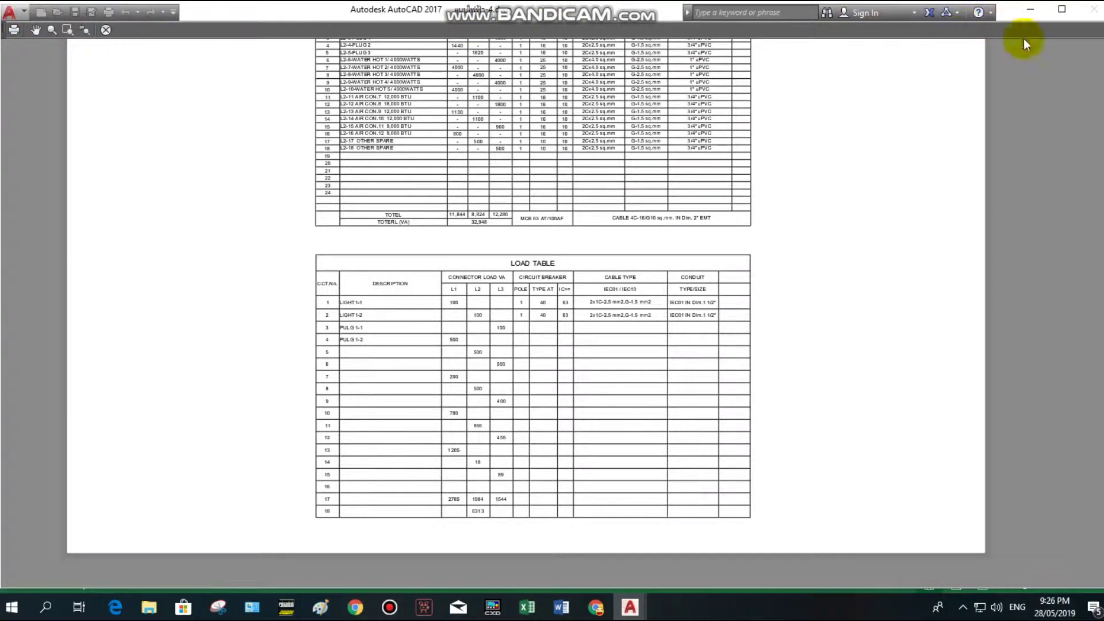
{"action": "right_click", "coordinate": [869, 137]}
{"action": "left_click", "coordinate": [892, 144]}
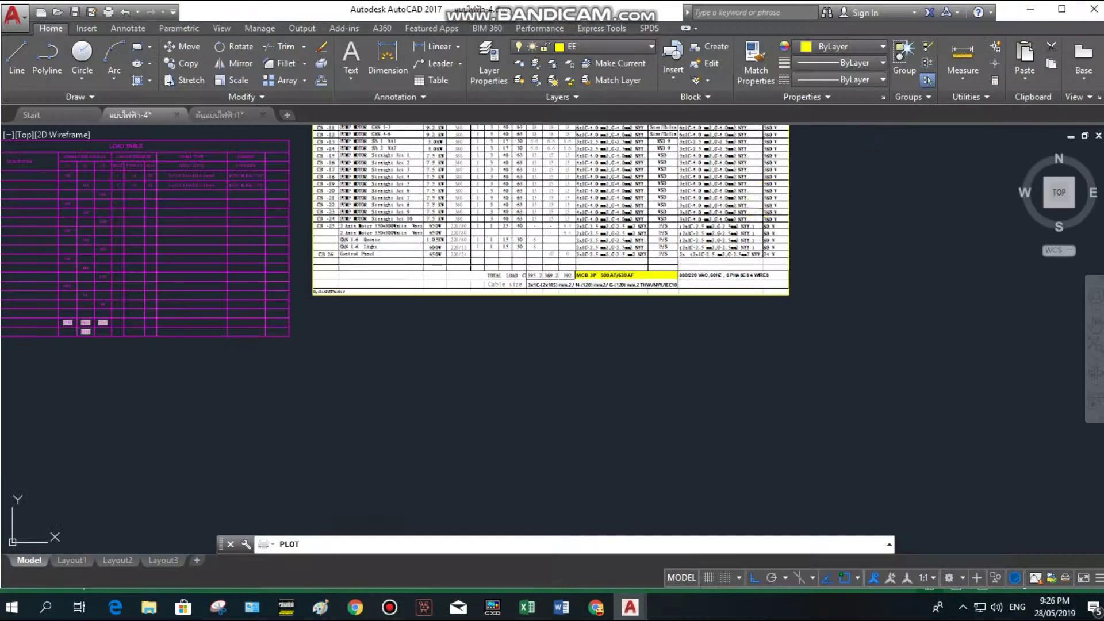
Close the Plot dialog and pick the yellow load table in the drawing.
{"action": "left_click", "coordinate": [694, 475]}
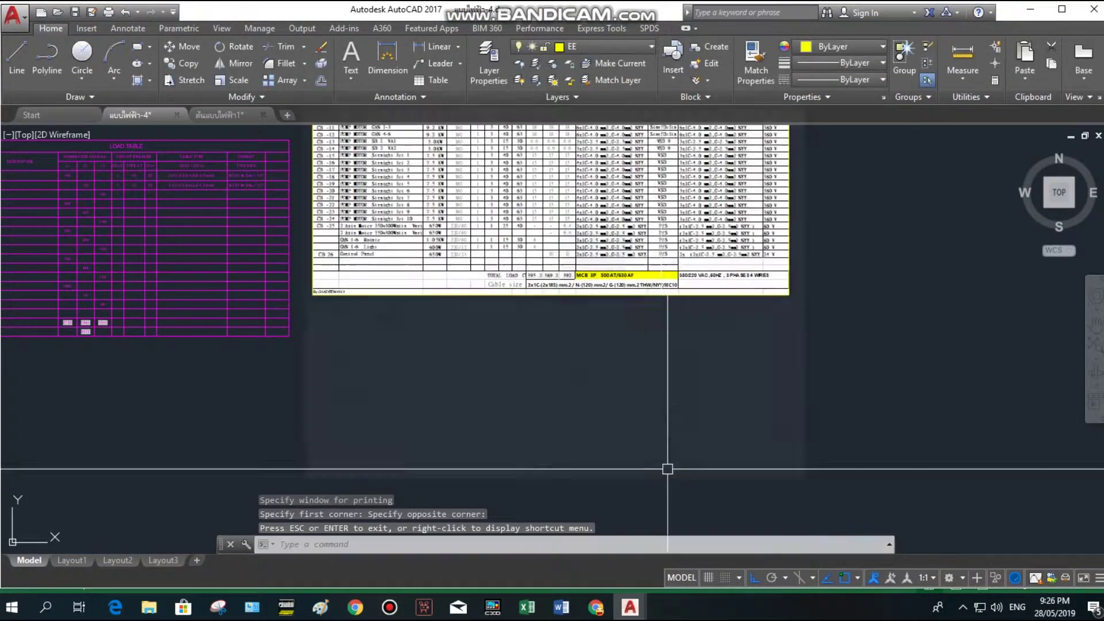
{"action": "scroll", "coordinate": [407, 301], "scroll_direction": "down", "scroll_amount": 3}
{"action": "scroll", "coordinate": [437, 305], "scroll_direction": "up", "scroll_amount": 2}
{"action": "scroll", "coordinate": [576, 327], "scroll_direction": "up", "scroll_amount": 6}
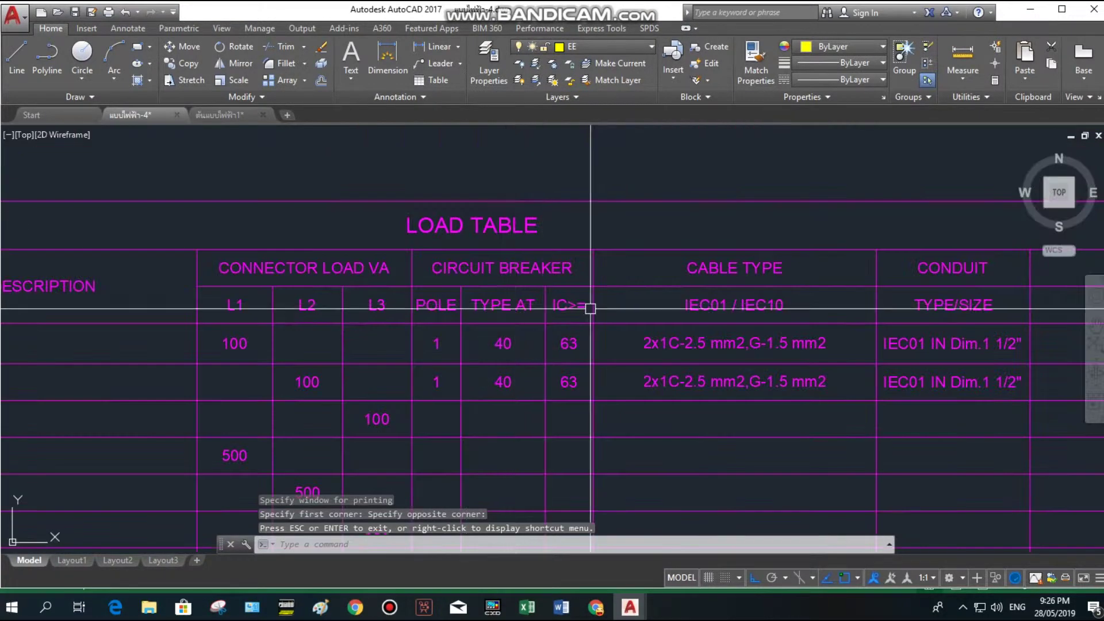
{"action": "scroll", "coordinate": [576, 327], "scroll_direction": "down", "scroll_amount": 2}
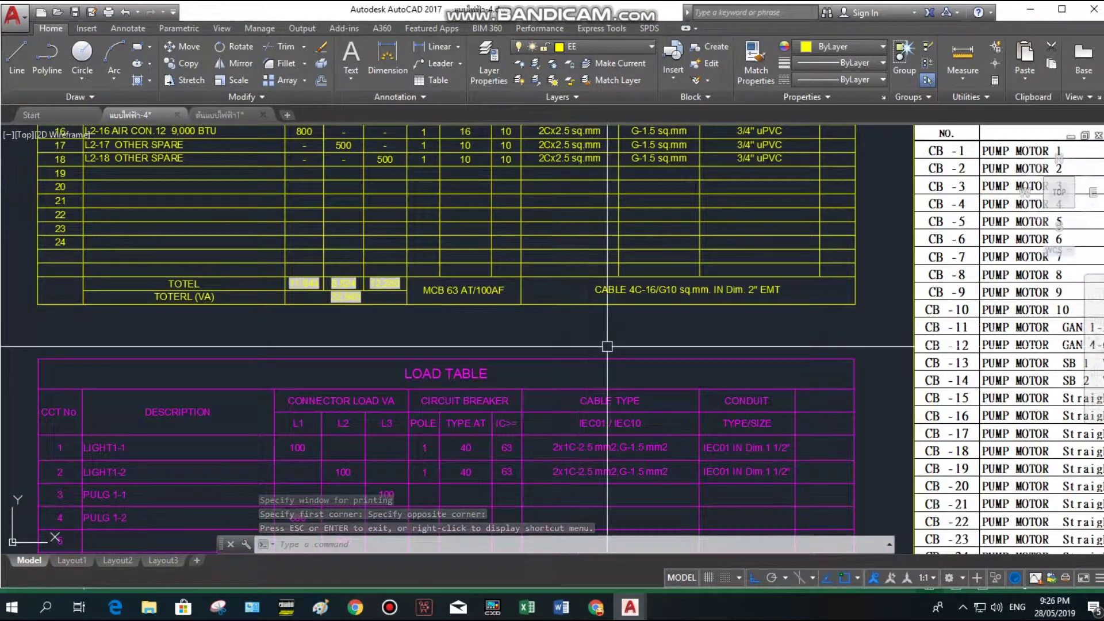
{"action": "scroll", "coordinate": [617, 374], "scroll_direction": "down", "scroll_amount": 4}
{"action": "left_click", "coordinate": [703, 264]}
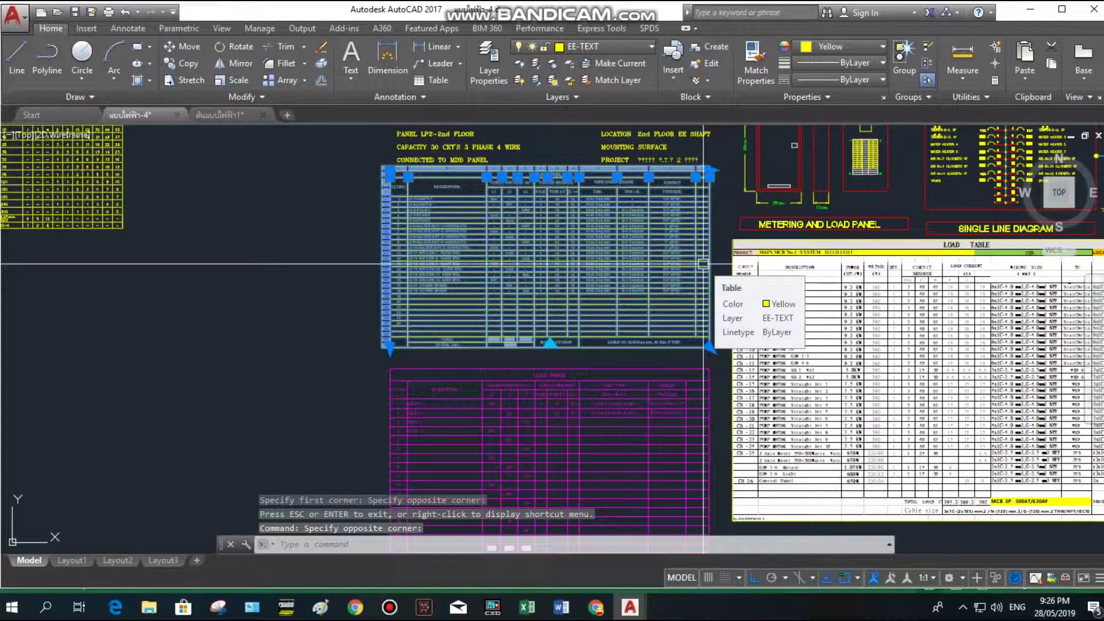
{"action": "left_click", "coordinate": [640, 253]}
{"action": "double_click", "coordinate": [635, 305]}
{"action": "key", "text": "Escape"}
Review the yellow table's properties: EE-TEXT layer, 31 rows, 12 columns, table breaks enabled.
{"action": "left_click_drag", "start_coordinate": [702, 307], "coordinate": [702, 313]}
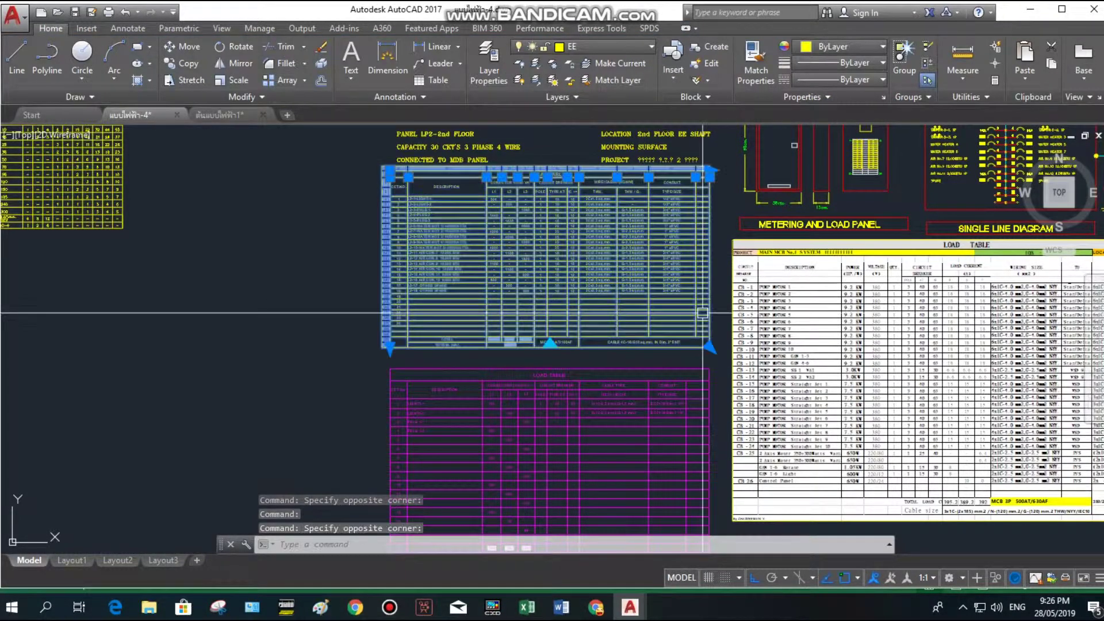
{"action": "right_click", "coordinate": [702, 312]}
{"action": "left_click", "coordinate": [765, 564]}
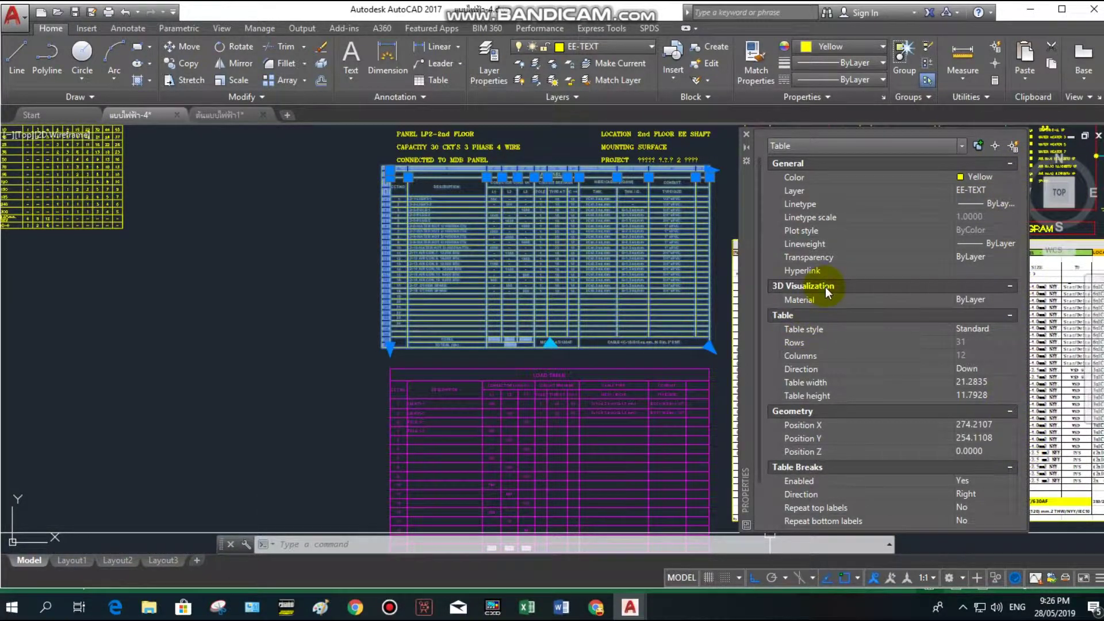
{"action": "scroll", "coordinate": [825, 288], "scroll_direction": "down", "scroll_amount": 3}
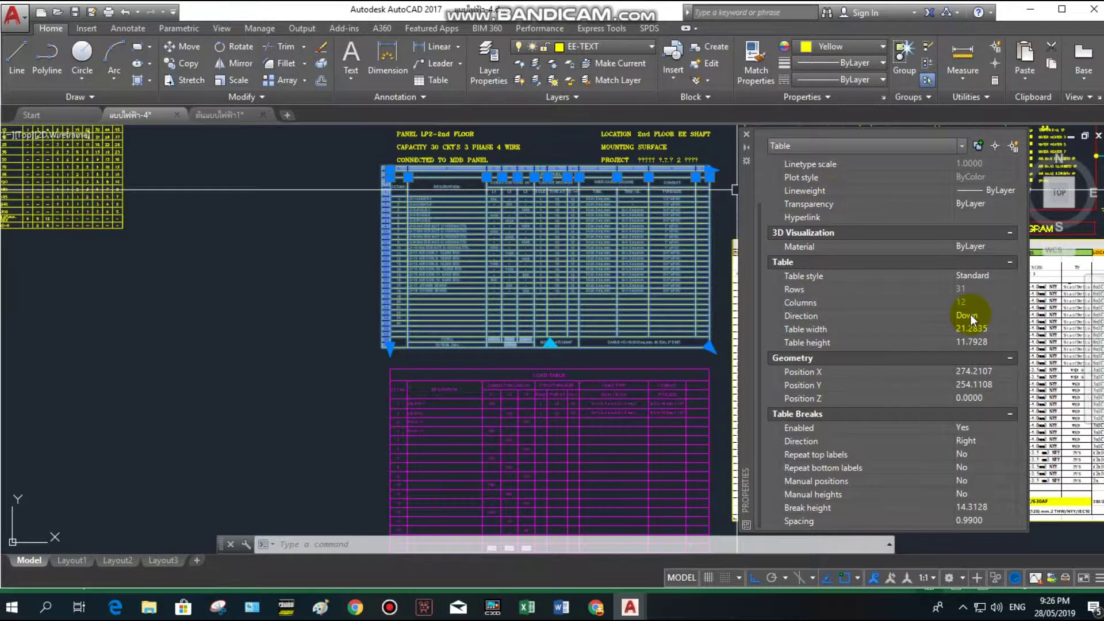
{"action": "scroll", "coordinate": [970, 314], "scroll_direction": "up", "scroll_amount": 3}
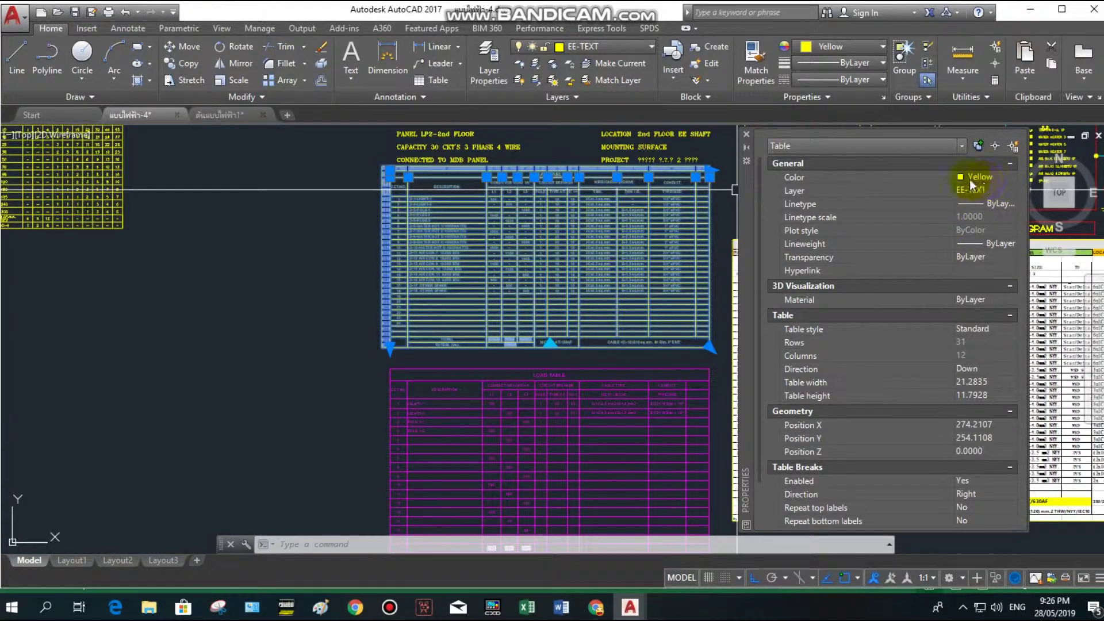
{"action": "scroll", "coordinate": [870, 195], "scroll_direction": "down", "scroll_amount": 3}
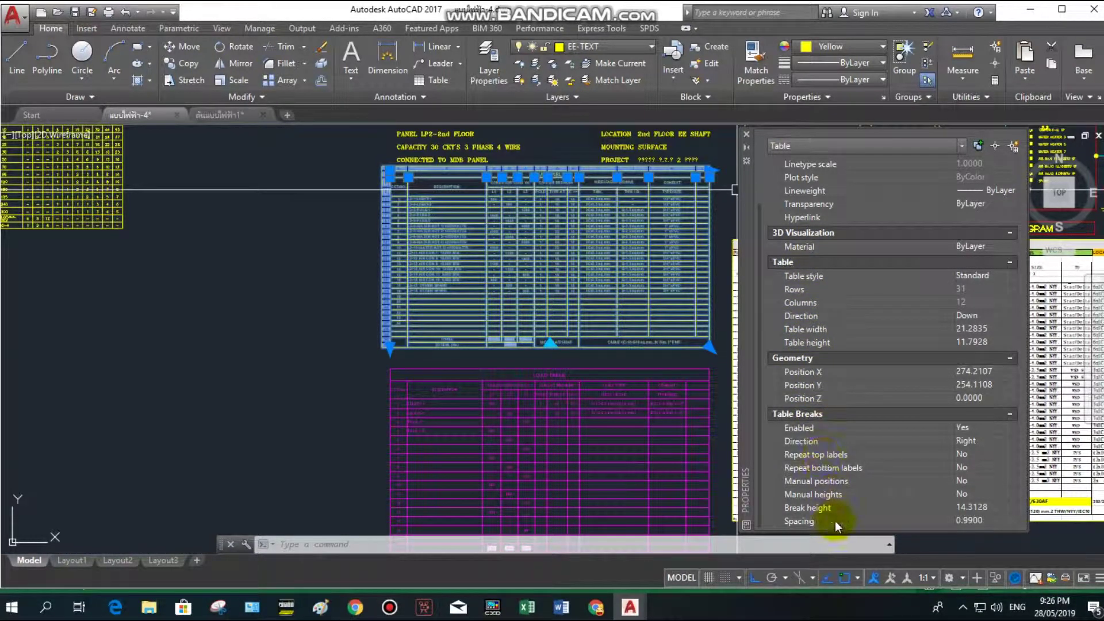
{"action": "scroll", "coordinate": [960, 500], "scroll_direction": "up", "scroll_amount": 3}
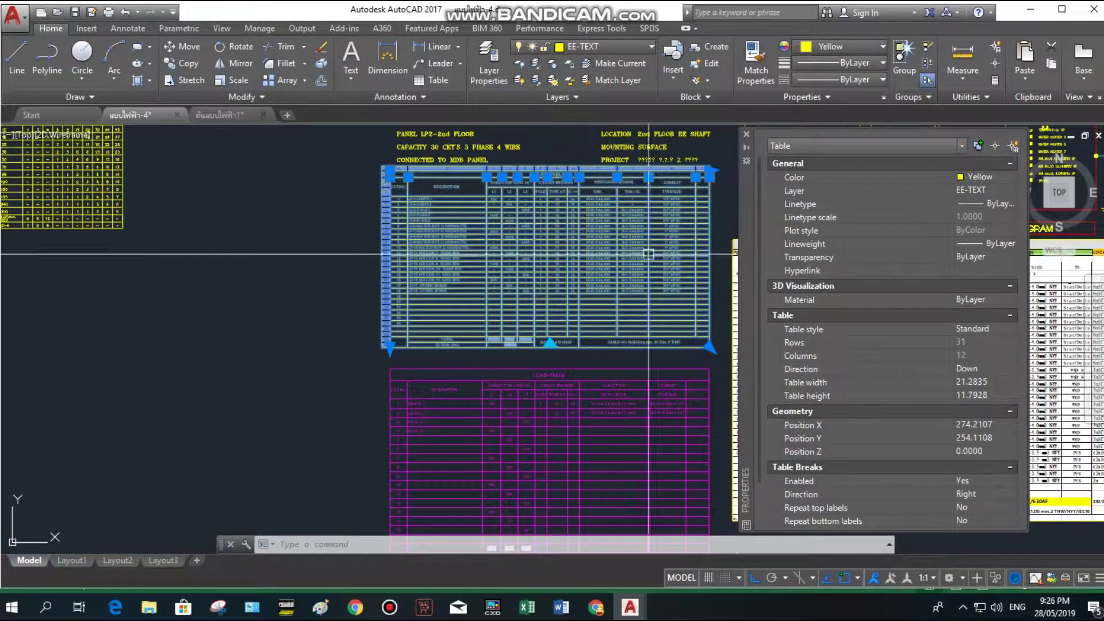
{"action": "left_click", "coordinate": [250, 260]}
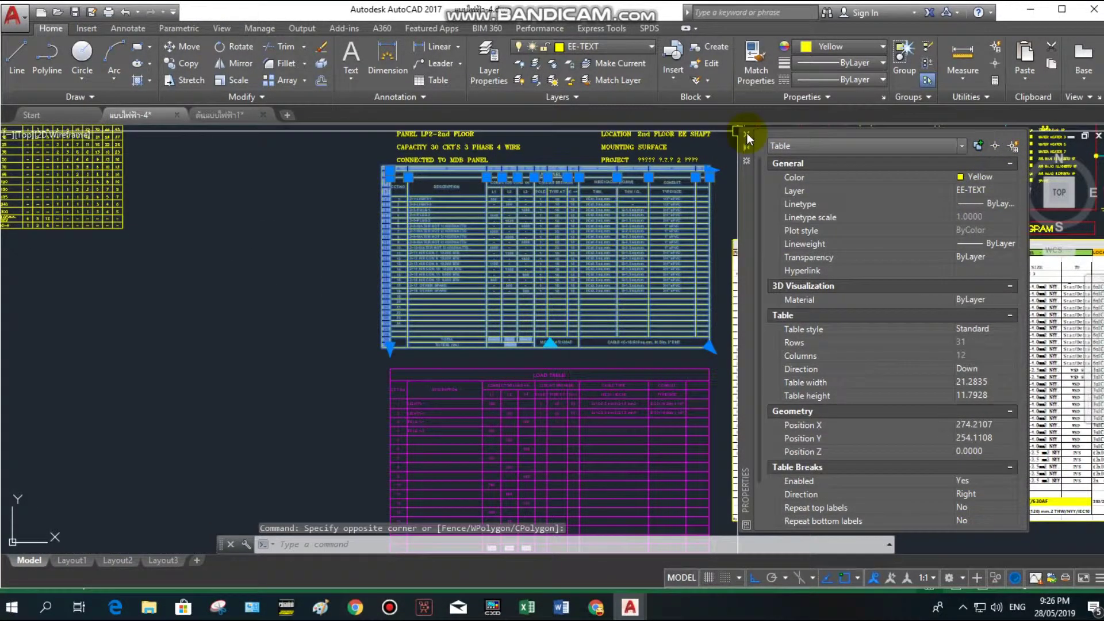
{"action": "left_click", "coordinate": [747, 134]}
Show the magenta table's properties (layer EE, 21 rows, 11 columns, no breaks), then deselect it.
{"action": "key", "text": "Escape"}
{"action": "double_click", "coordinate": [515, 427]}
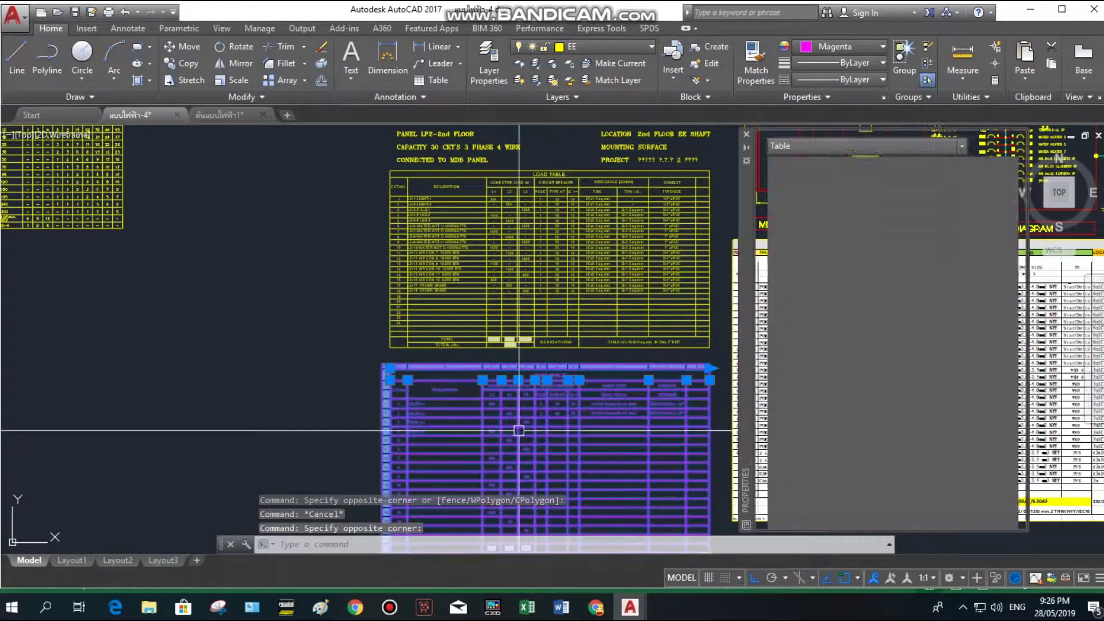
{"action": "key", "text": "Escape"}
{"action": "left_click", "coordinate": [584, 414]}
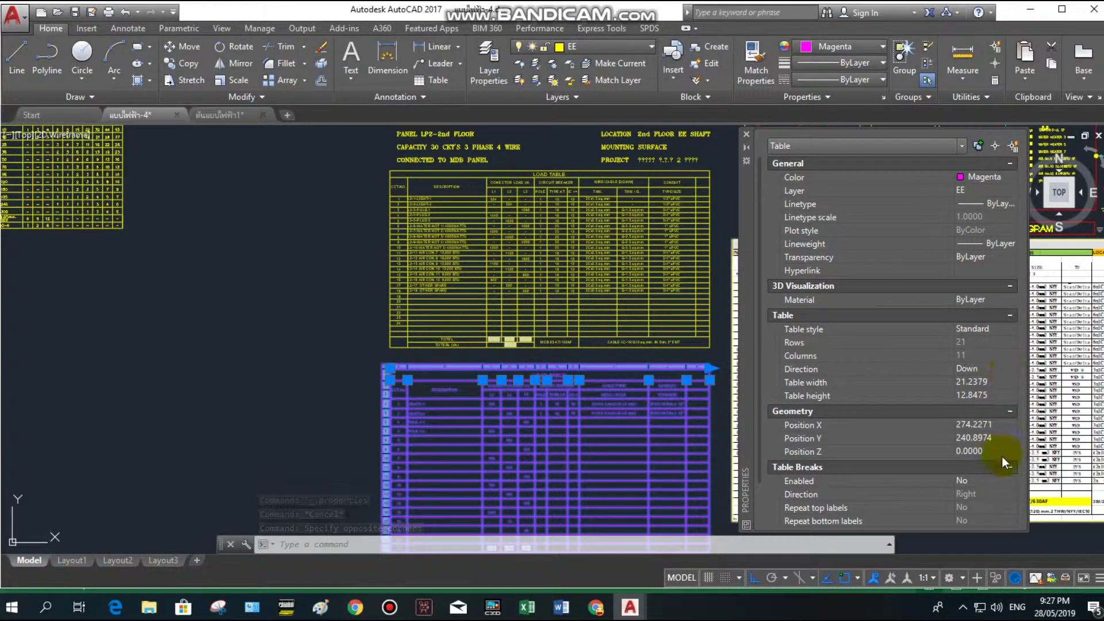
{"action": "scroll", "coordinate": [1002, 457], "scroll_direction": "down", "scroll_amount": 2}
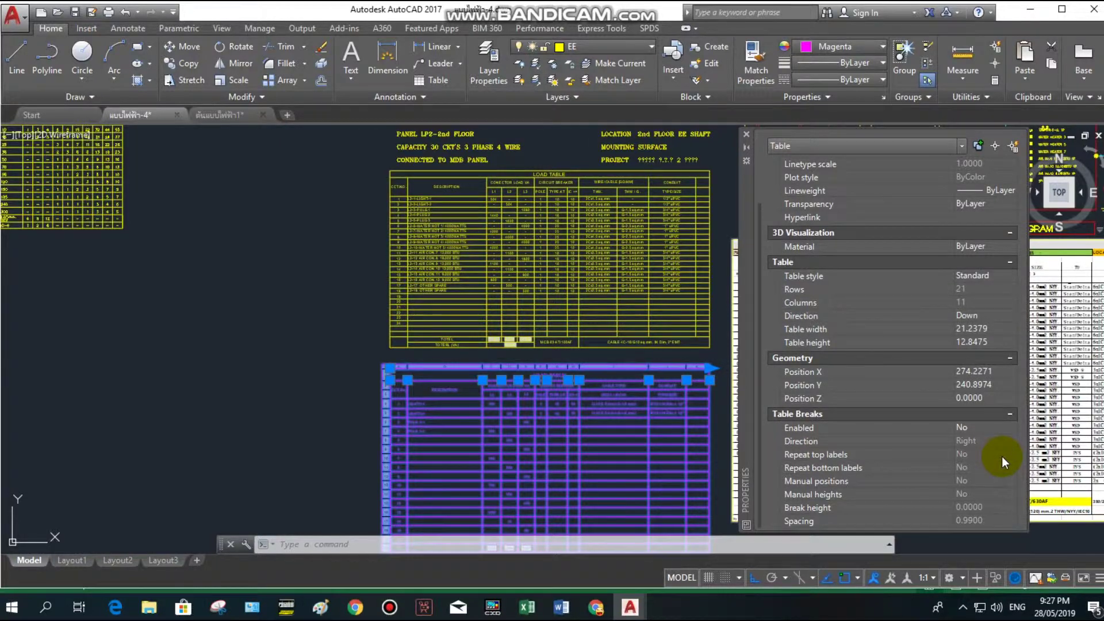
{"action": "scroll", "coordinate": [1002, 456], "scroll_direction": "up", "scroll_amount": 2}
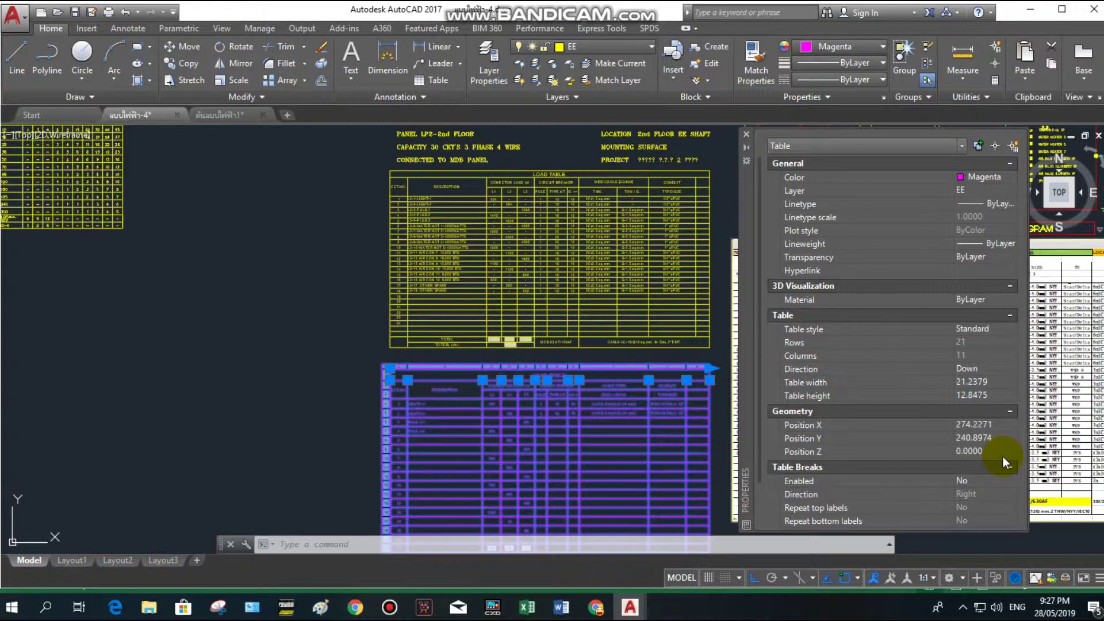
{"action": "scroll", "coordinate": [1003, 457], "scroll_direction": "down", "scroll_amount": 2}
{"action": "key", "text": "Escape"}
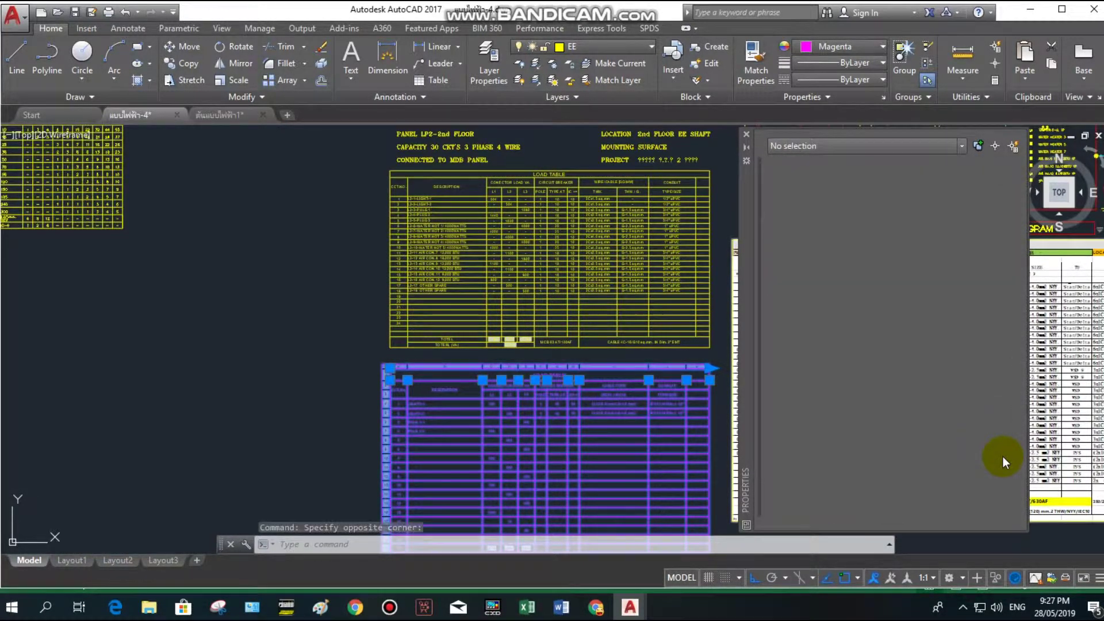
{"action": "scroll", "coordinate": [331, 384], "scroll_direction": "down", "scroll_amount": 6}
Pan and zoom around the pasted Excel table and panel diagrams, then select the yellow load table.
{"action": "middle_click_drag", "start_coordinate": [690, 419], "coordinate": [486, 414]}
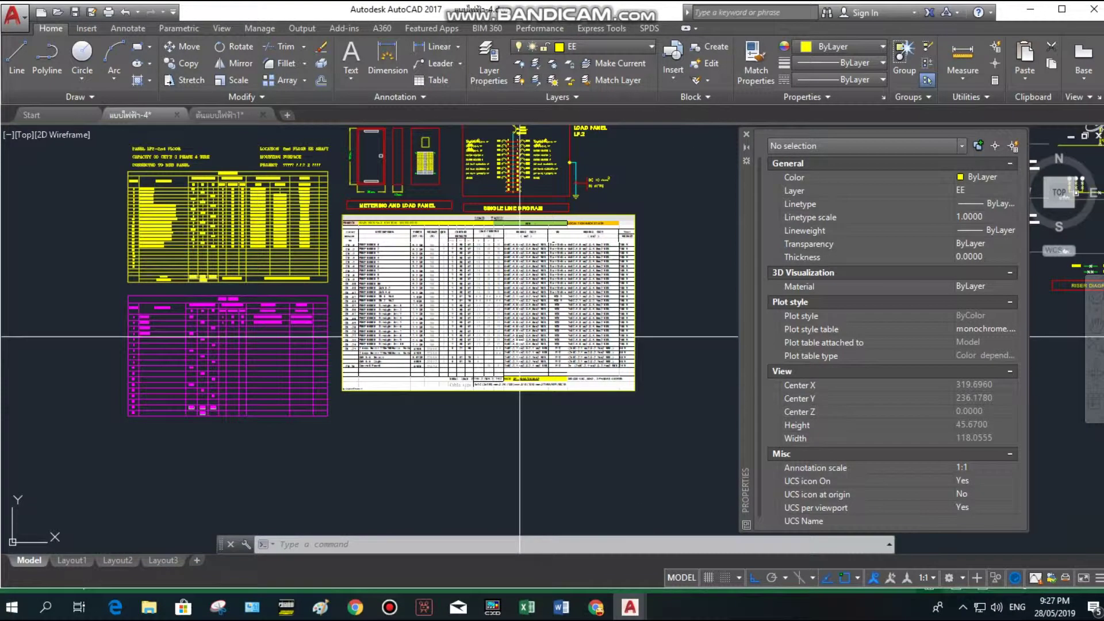
{"action": "middle_click_drag", "start_coordinate": [625, 336], "coordinate": [618, 369]}
{"action": "scroll", "coordinate": [598, 348], "scroll_direction": "up", "scroll_amount": 4}
{"action": "scroll", "coordinate": [333, 291], "scroll_direction": "up", "scroll_amount": 1}
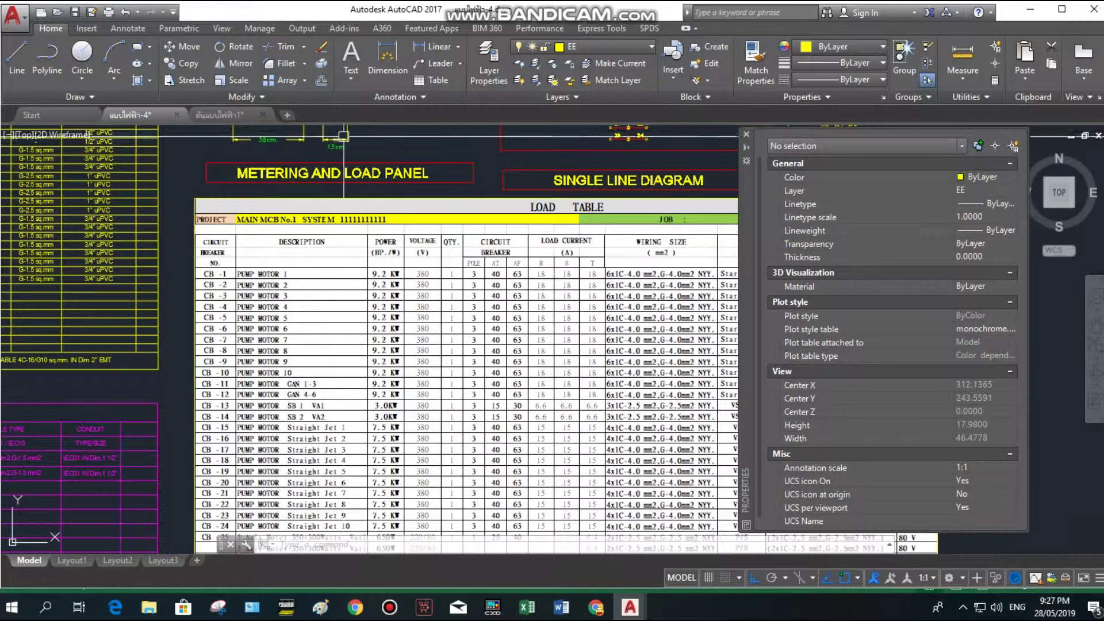
{"action": "scroll", "coordinate": [225, 173], "scroll_direction": "up", "scroll_amount": 5}
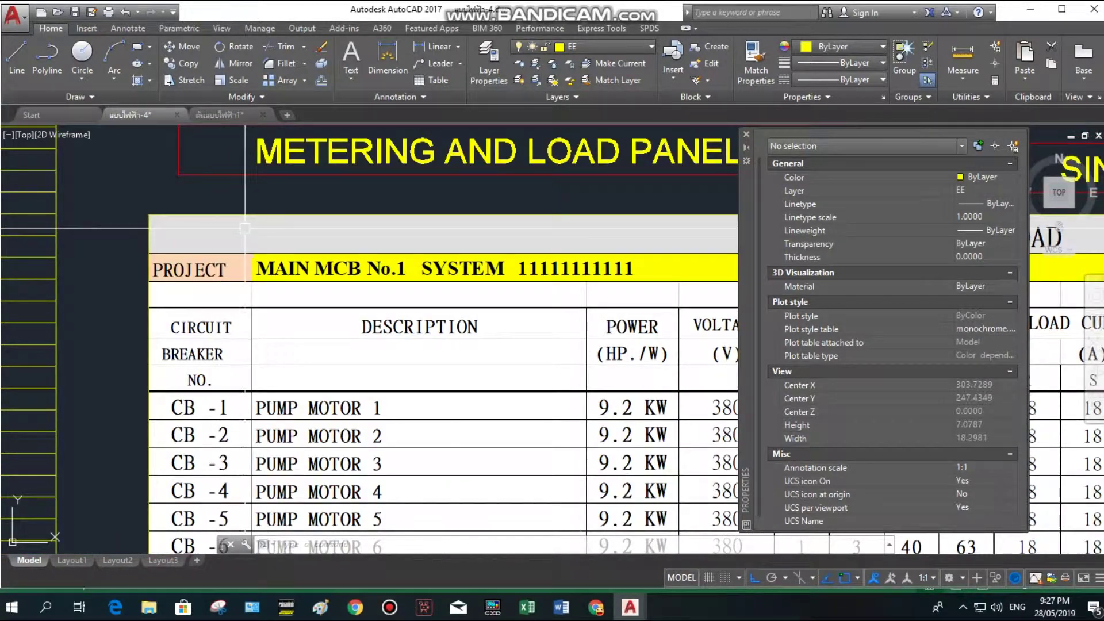
{"action": "scroll", "coordinate": [321, 199], "scroll_direction": "down", "scroll_amount": 5}
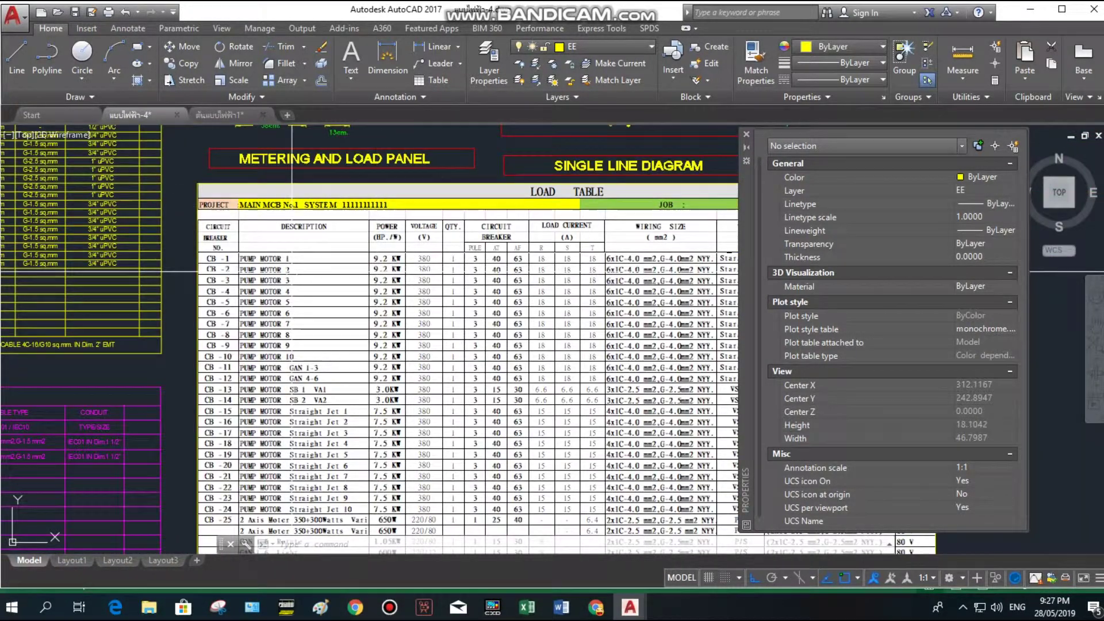
{"action": "scroll", "coordinate": [291, 270], "scroll_direction": "down", "scroll_amount": 5}
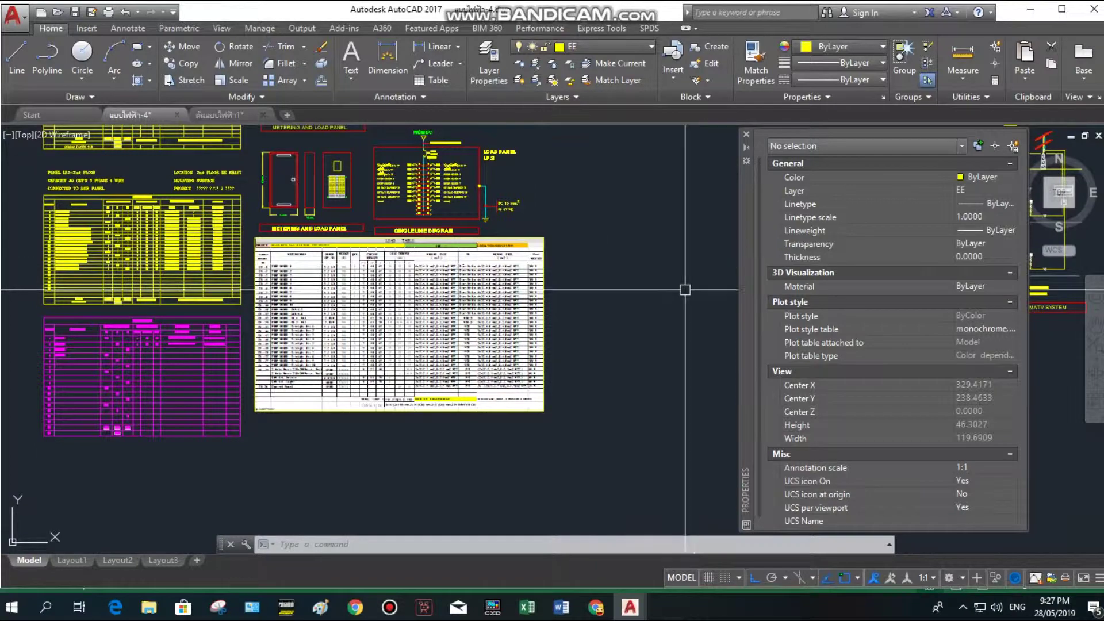
{"action": "scroll", "coordinate": [402, 259], "scroll_direction": "up", "scroll_amount": 5}
{"action": "scroll", "coordinate": [298, 248], "scroll_direction": "down", "scroll_amount": 7}
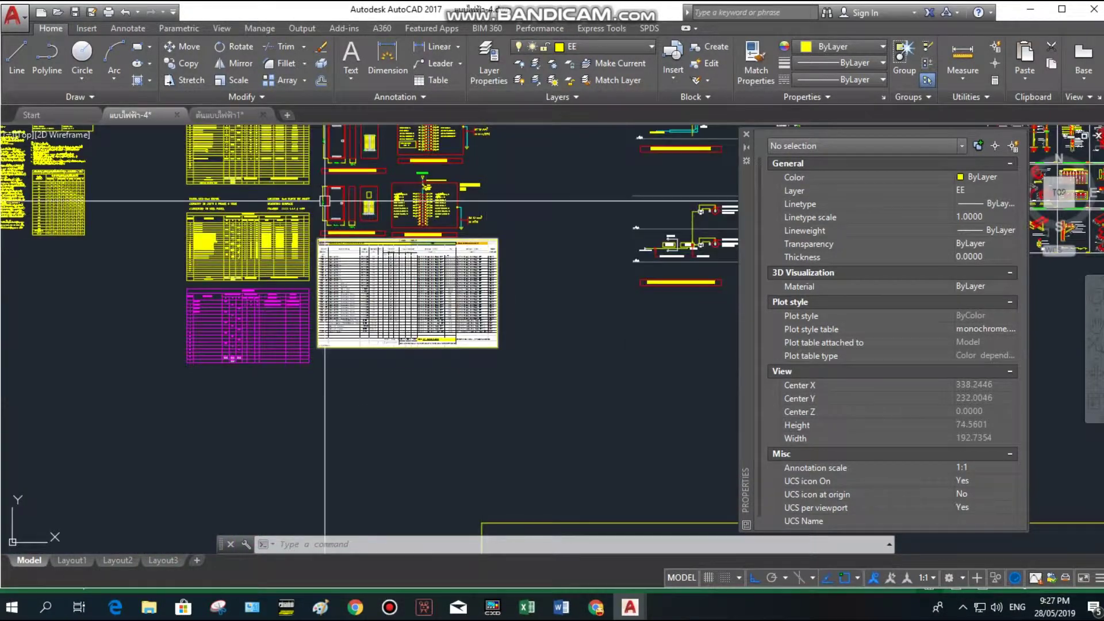
{"action": "scroll", "coordinate": [434, 189], "scroll_direction": "up", "scroll_amount": 3}
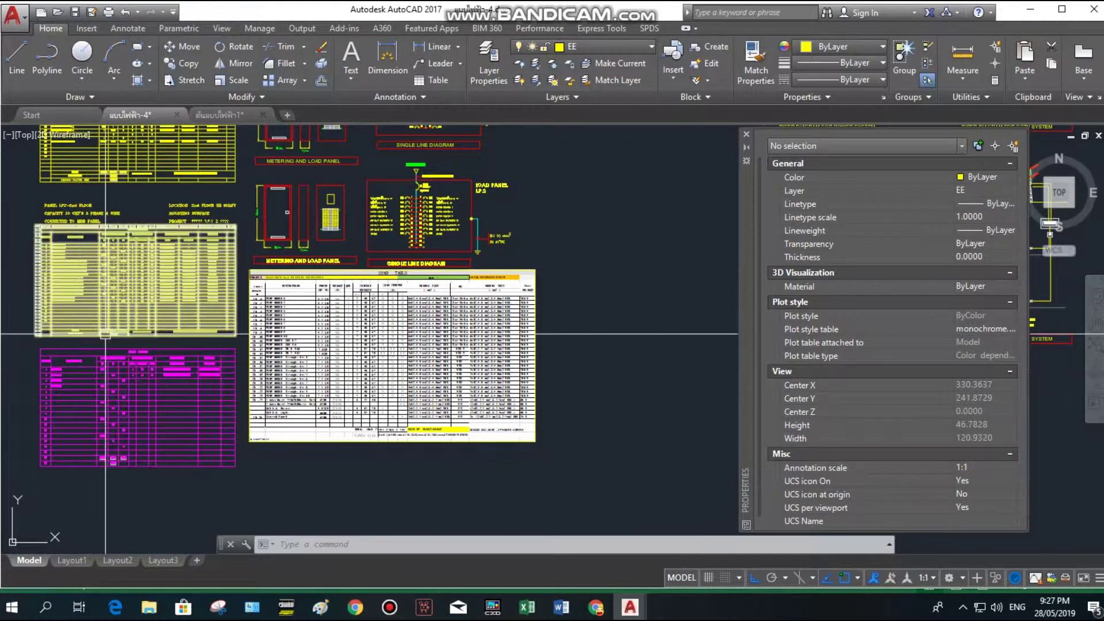
{"action": "middle_click_drag", "start_coordinate": [164, 291], "coordinate": [406, 211]}
{"action": "left_click", "coordinate": [405, 210]}
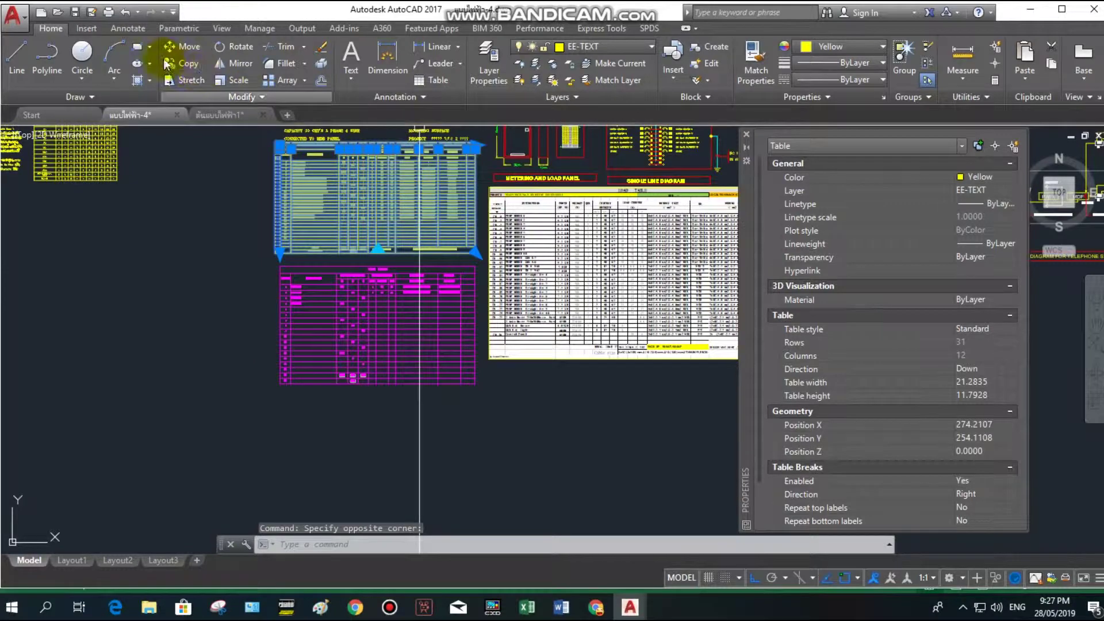
Pan and zoom across the panel schedules to locate the magenta load table.
{"action": "key", "text": "Escape"}
{"action": "middle_click_drag", "start_coordinate": [346, 115], "coordinate": [342, 204]}
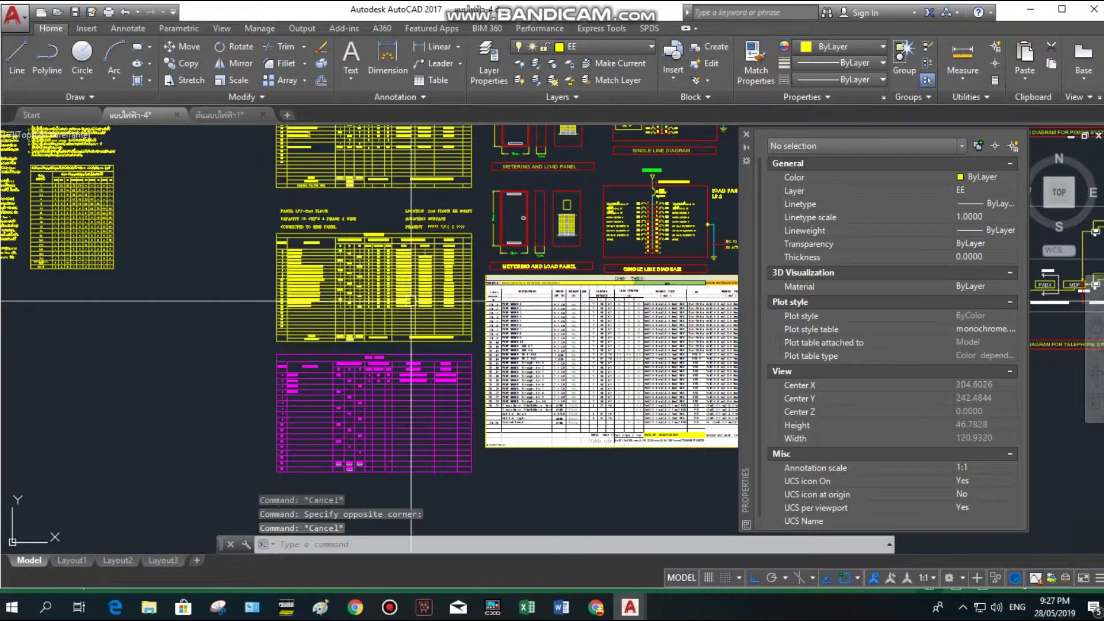
{"action": "middle_click_drag", "start_coordinate": [535, 418], "coordinate": [628, 424]}
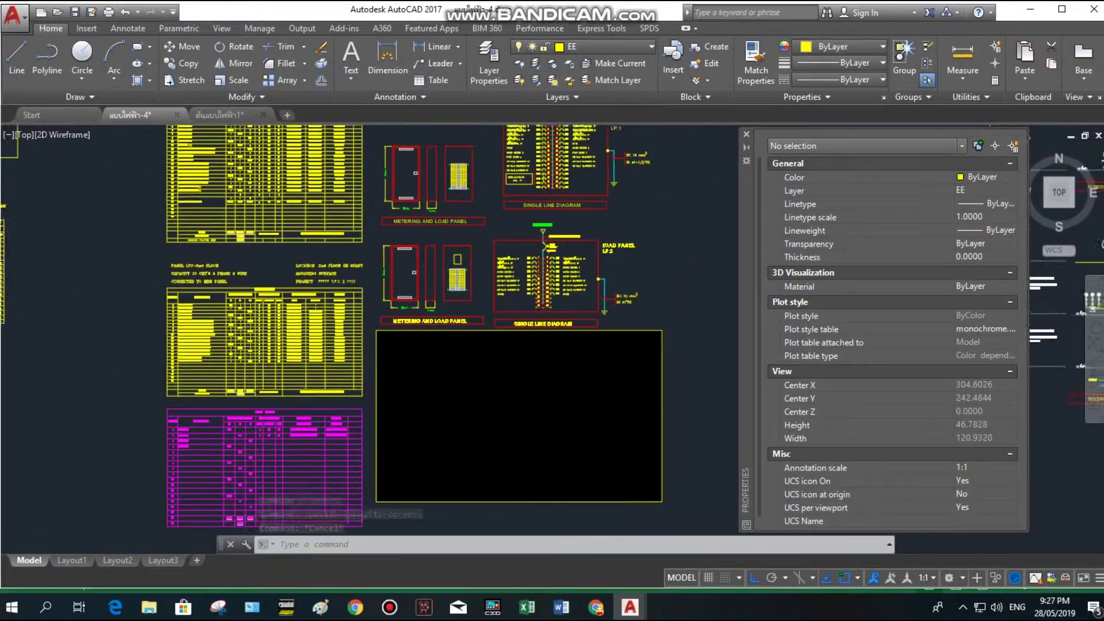
{"action": "middle_click_drag", "start_coordinate": [627, 265], "coordinate": [454, 264]}
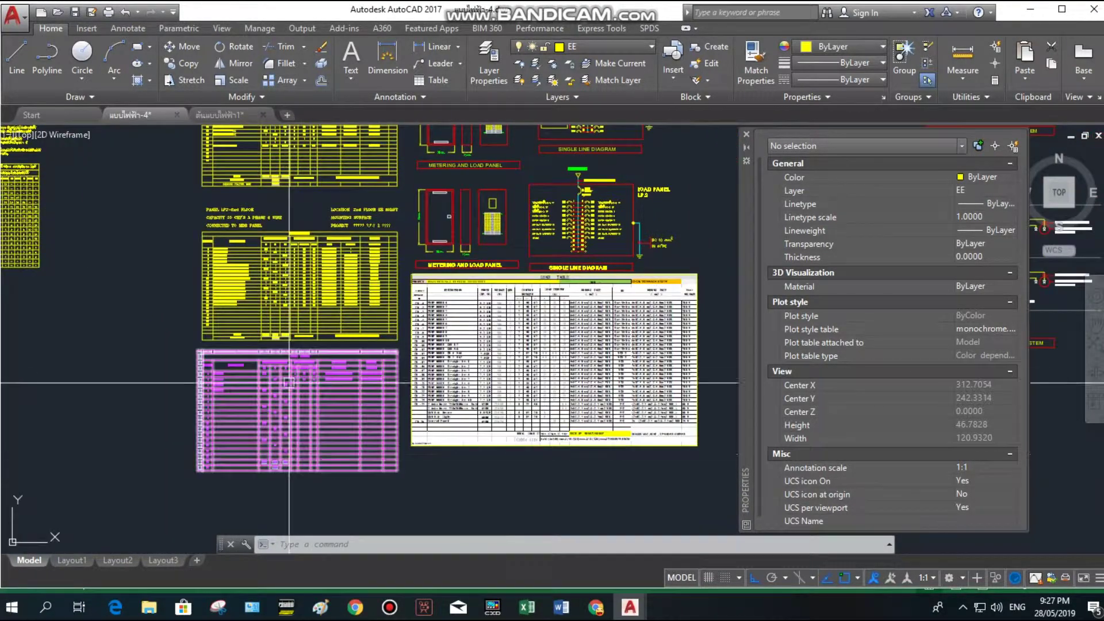
{"action": "scroll", "coordinate": [566, 184], "scroll_direction": "up", "scroll_amount": 2}
{"action": "scroll", "coordinate": [482, 401], "scroll_direction": "down", "scroll_amount": 2}
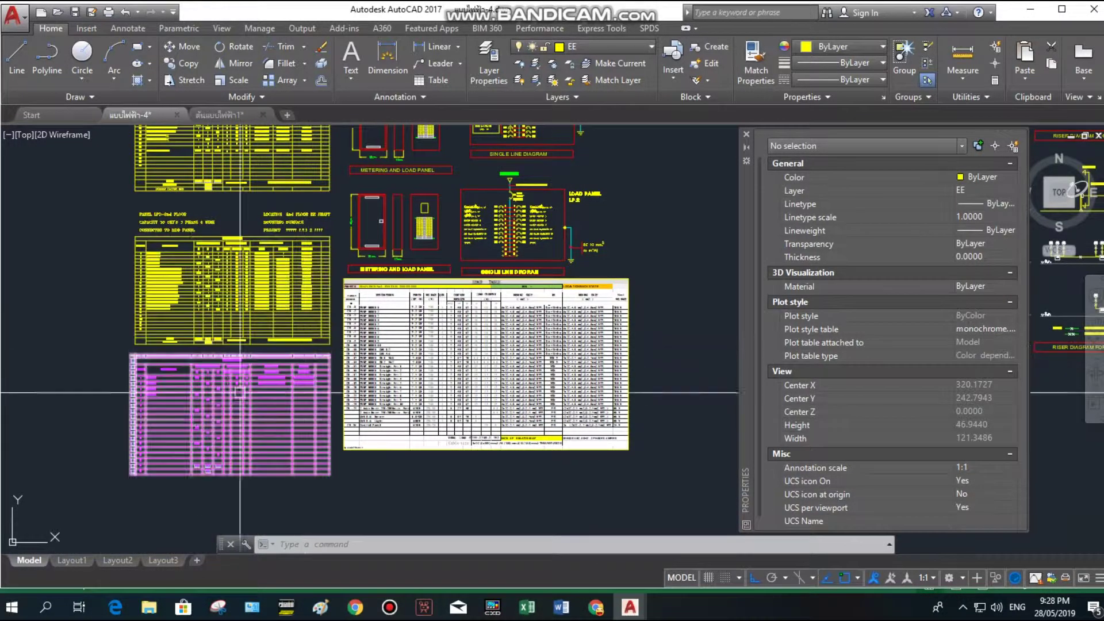
{"action": "scroll", "coordinate": [196, 420], "scroll_direction": "up", "scroll_amount": 2}
{"action": "scroll", "coordinate": [171, 334], "scroll_direction": "down", "scroll_amount": 5}
{"action": "scroll", "coordinate": [246, 398], "scroll_direction": "up", "scroll_amount": 1}
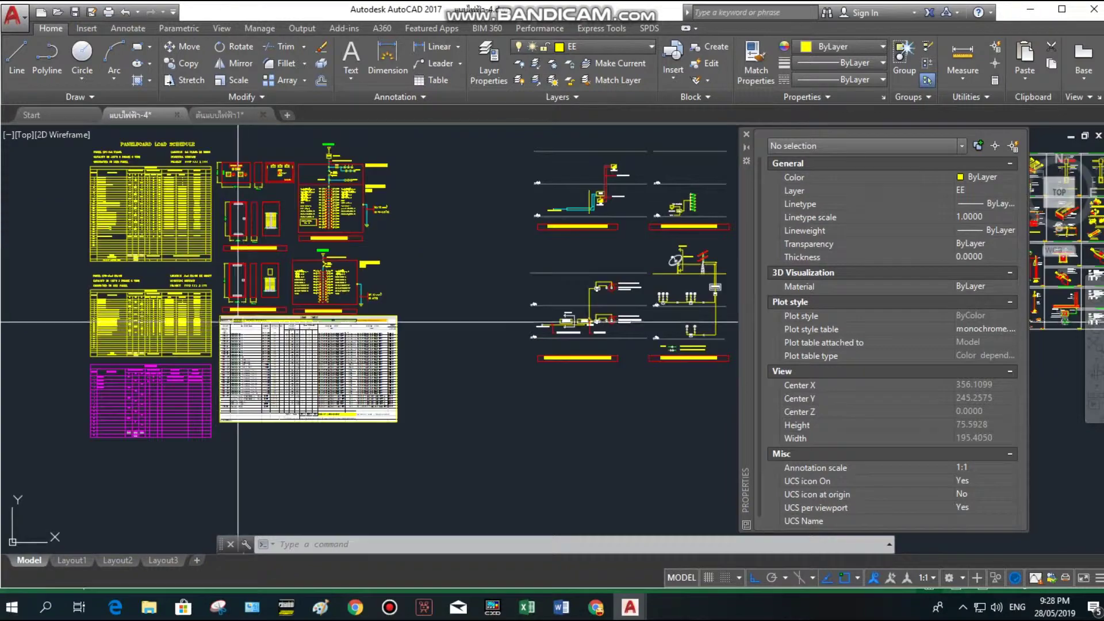
{"action": "scroll", "coordinate": [130, 179], "scroll_direction": "up", "scroll_amount": 4}
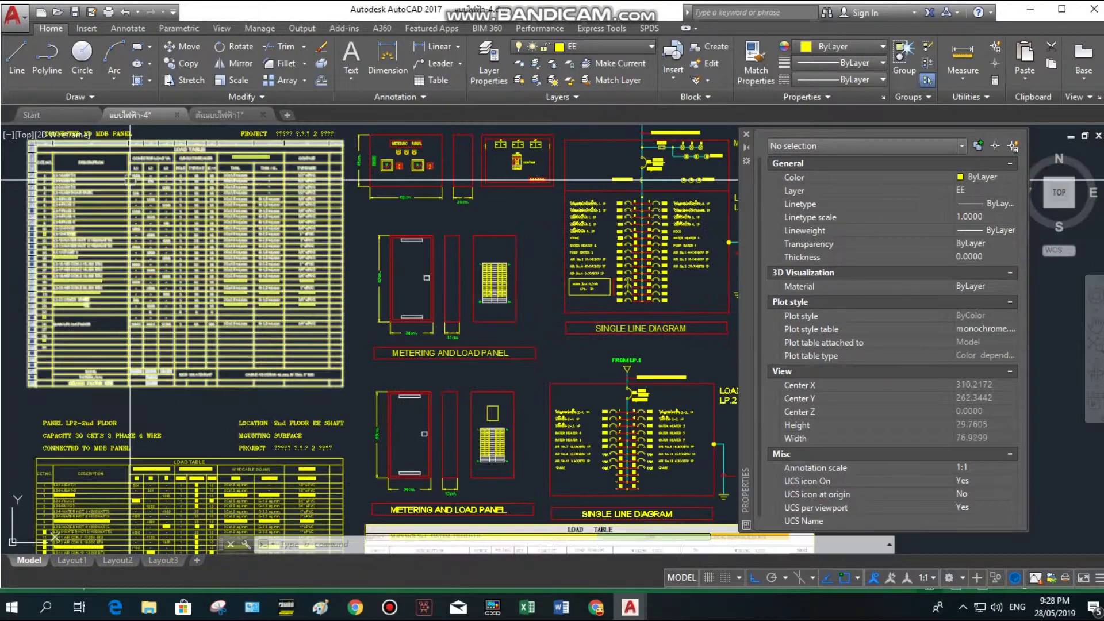
{"action": "scroll", "coordinate": [288, 325], "scroll_direction": "down", "scroll_amount": 3}
{"action": "scroll", "coordinate": [303, 320], "scroll_direction": "up", "scroll_amount": 1}
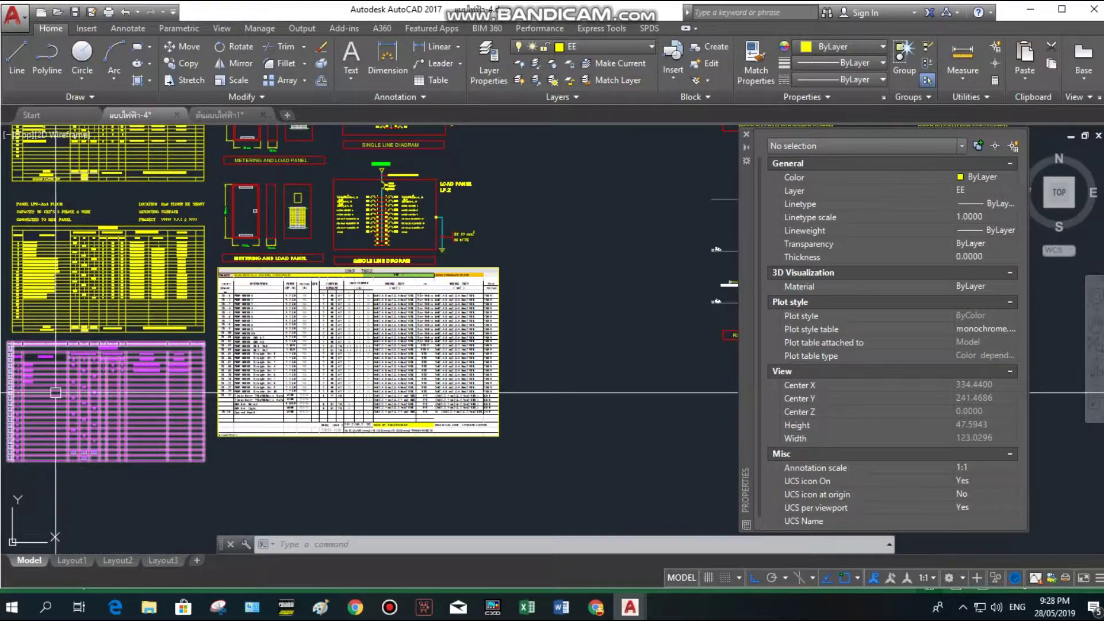
{"action": "left_click", "coordinate": [55, 392]}
{"action": "key", "text": "Escape"}
Bring the magenta LOAD TABLE into view and select it.
{"action": "middle_click_drag", "start_coordinate": [498, 181], "coordinate": [541, 186]}
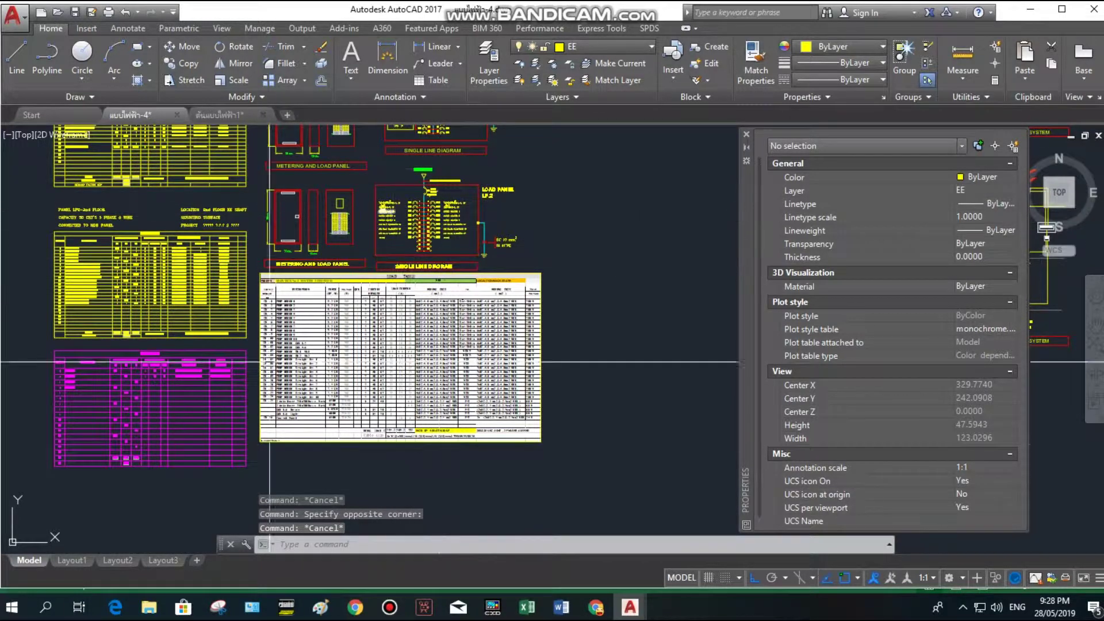
{"action": "middle_click_drag", "start_coordinate": [35, 368], "coordinate": [461, 295]}
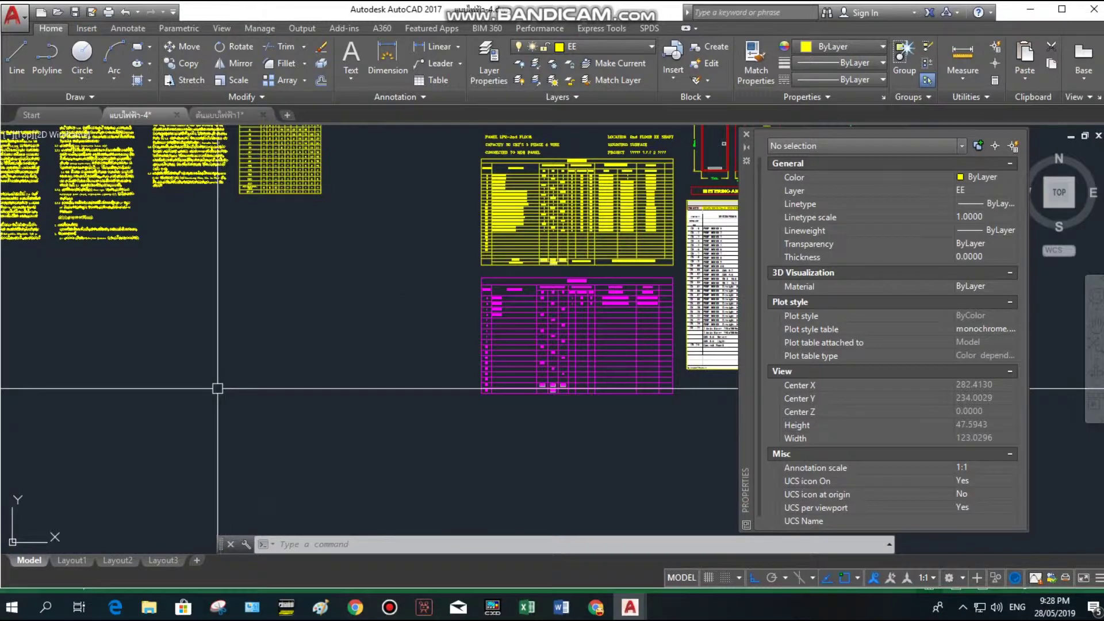
{"action": "mouse_move", "coordinate": [433, 290]}
{"action": "middle_mouse_down"}
{"action": "mouse_move", "coordinate": [454, 303]}
{"action": "mouse_move", "coordinate": [320, 303]}
{"action": "middle_mouse_up"}
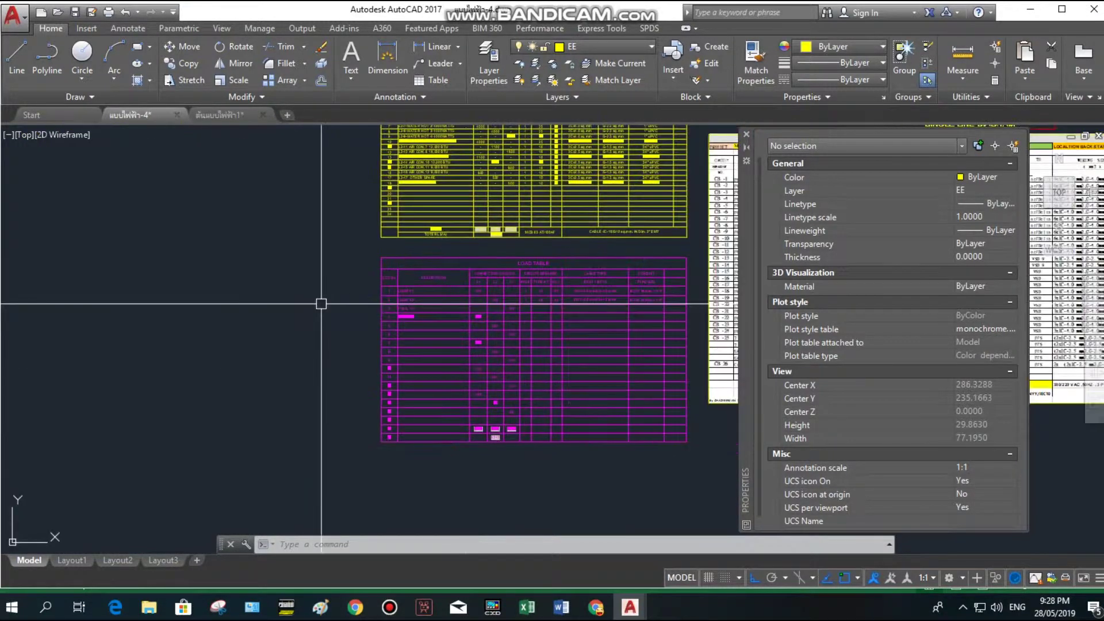
{"action": "scroll", "coordinate": [320, 303], "scroll_direction": "down", "scroll_amount": 3}
{"action": "scroll", "coordinate": [332, 333], "scroll_direction": "up", "scroll_amount": 3}
{"action": "left_click", "coordinate": [332, 333]}
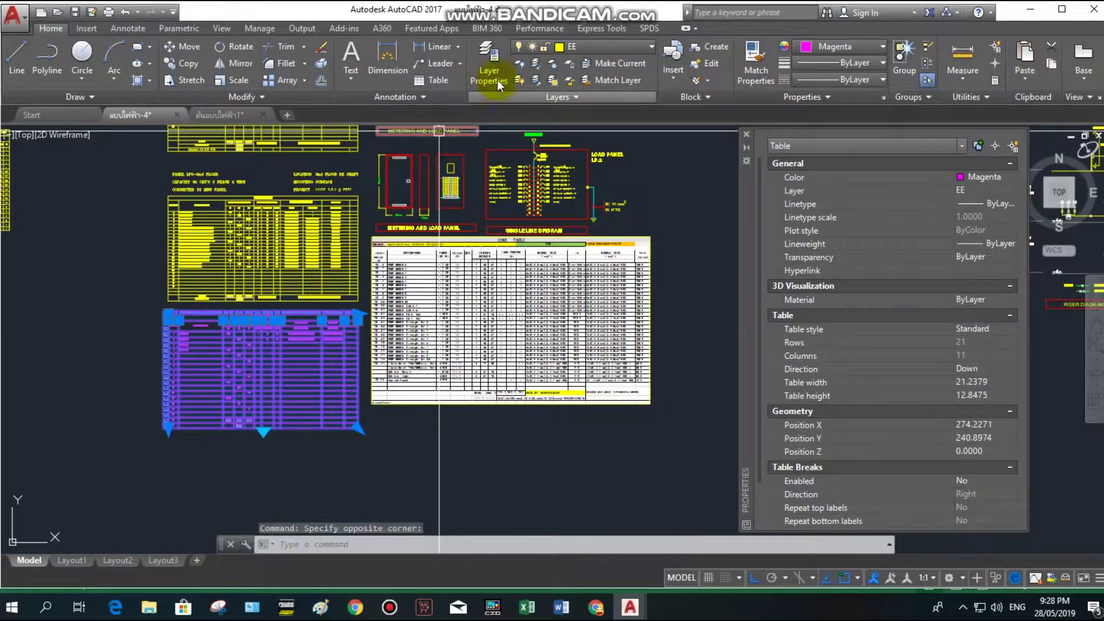
Copy the magenta load table, placing the duplicate to the left of the original.
{"action": "left_click", "coordinate": [178, 65]}
{"action": "scroll", "coordinate": [339, 322], "scroll_direction": "down", "scroll_amount": 3}
{"action": "left_click", "coordinate": [340, 323]}
{"action": "scroll", "coordinate": [299, 357], "scroll_direction": "up", "scroll_amount": 2}
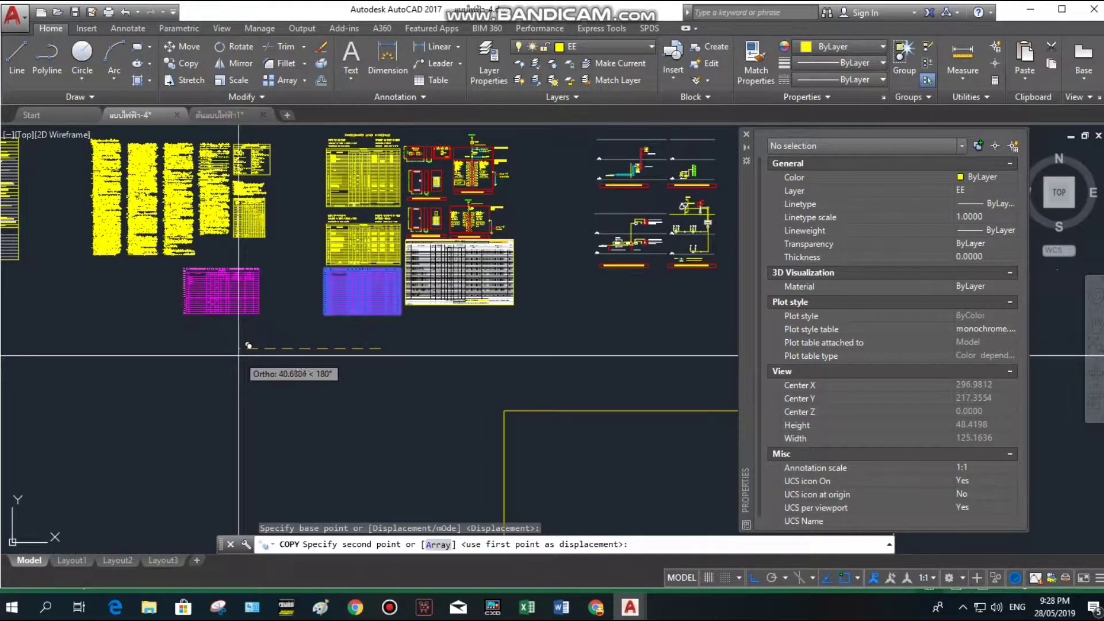
{"action": "left_click", "coordinate": [277, 353]}
{"action": "key", "text": "Escape"}
{"action": "scroll", "coordinate": [374, 345], "scroll_direction": "down", "scroll_amount": 3}
{"action": "scroll", "coordinate": [357, 345], "scroll_direction": "up", "scroll_amount": 4}
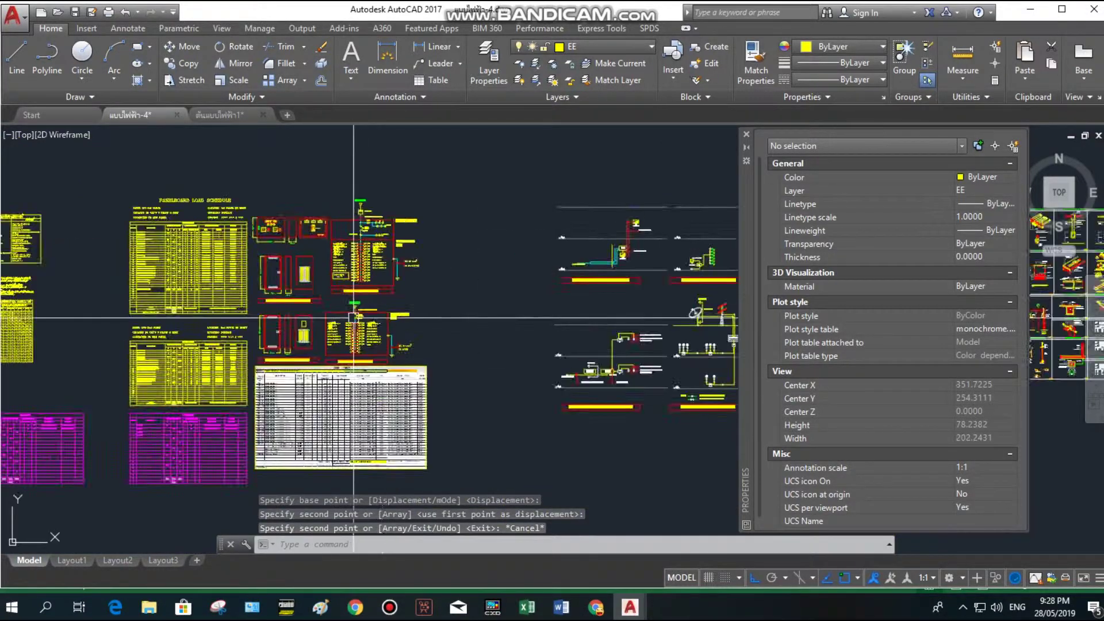
{"action": "scroll", "coordinate": [357, 345], "scroll_direction": "up", "scroll_amount": 2}
{"action": "scroll", "coordinate": [344, 310], "scroll_direction": "up", "scroll_amount": 2}
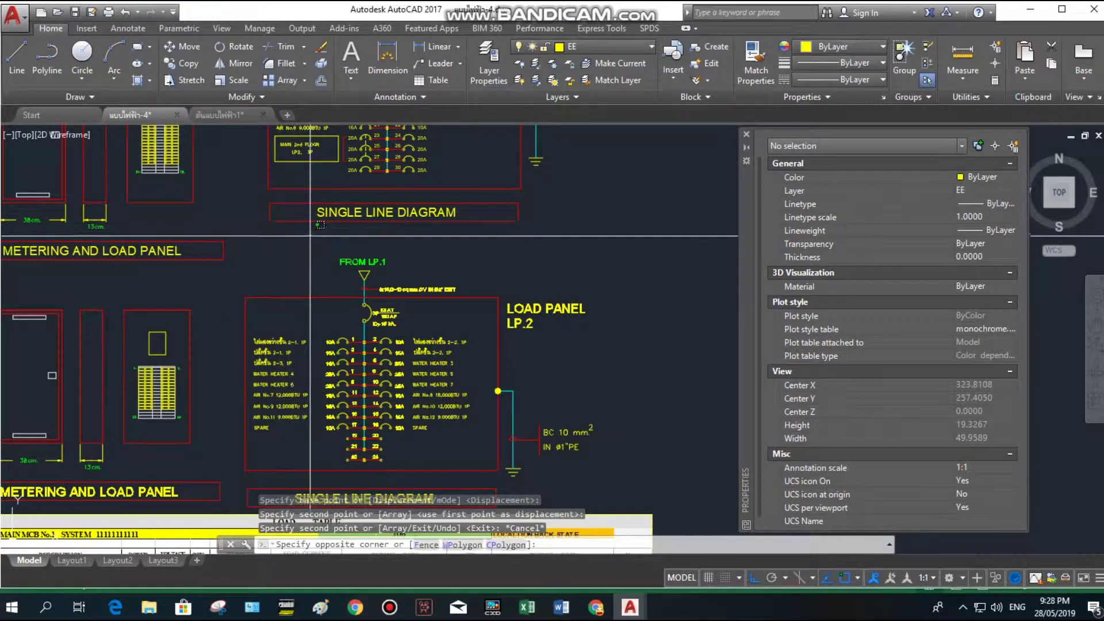
Window-select the LP.2 single-line diagram and begin copying it.
{"action": "left_click", "coordinate": [279, 219]}
{"action": "left_click", "coordinate": [457, 488]}
{"action": "left_click", "coordinate": [170, 80]}
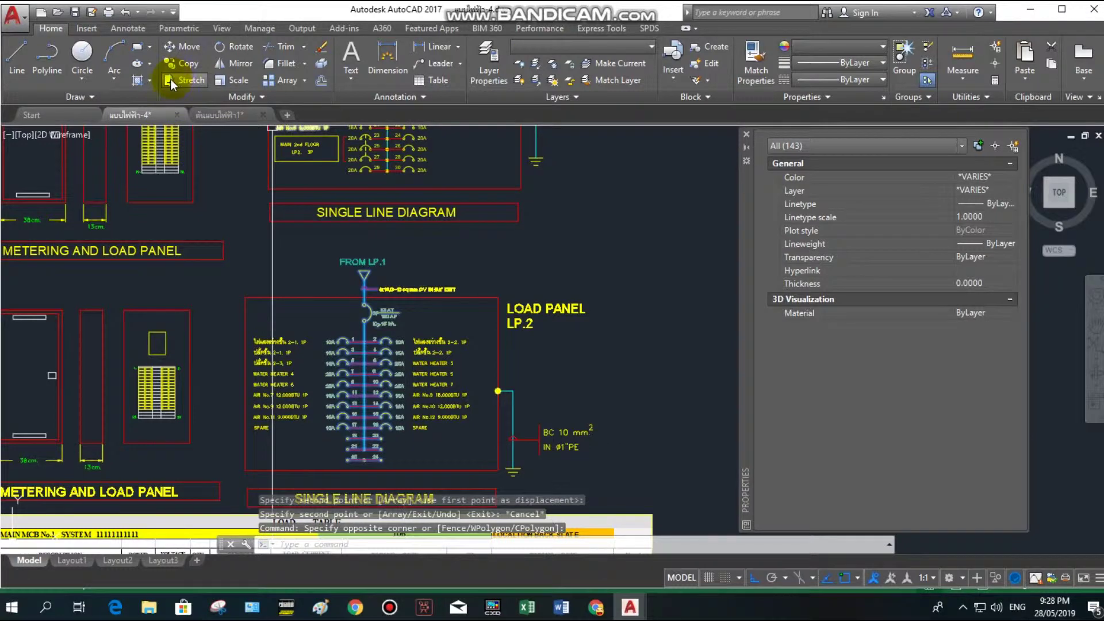
{"action": "left_click", "coordinate": [176, 66]}
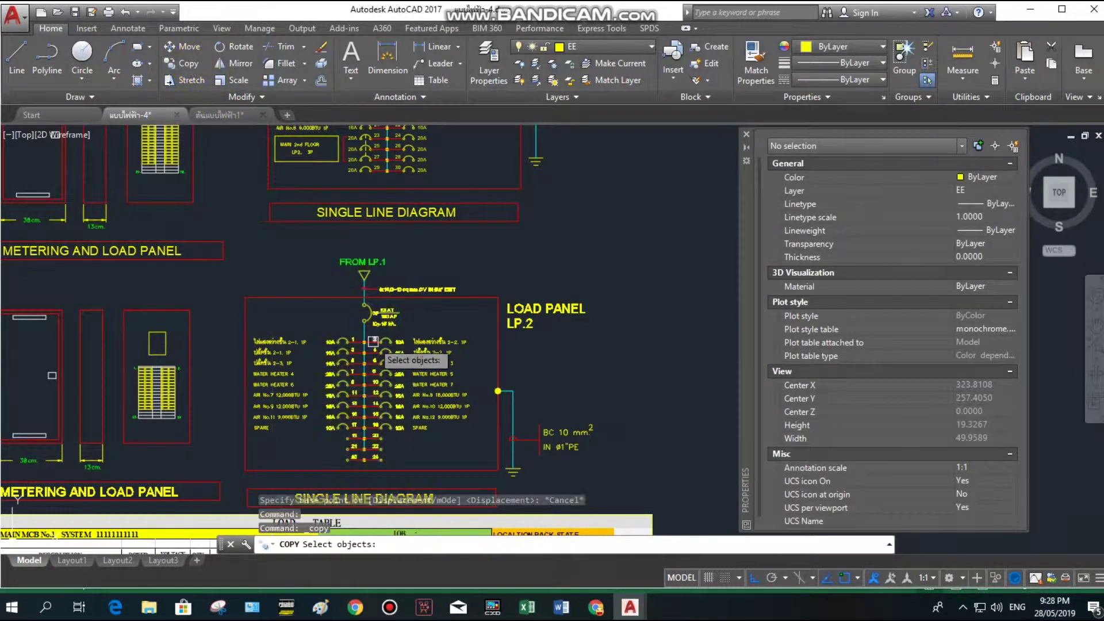
Copy the LP.2 breaker column, with Ortho off, to a spot between the two magenta load tables.
{"action": "left_click", "coordinate": [311, 238]}
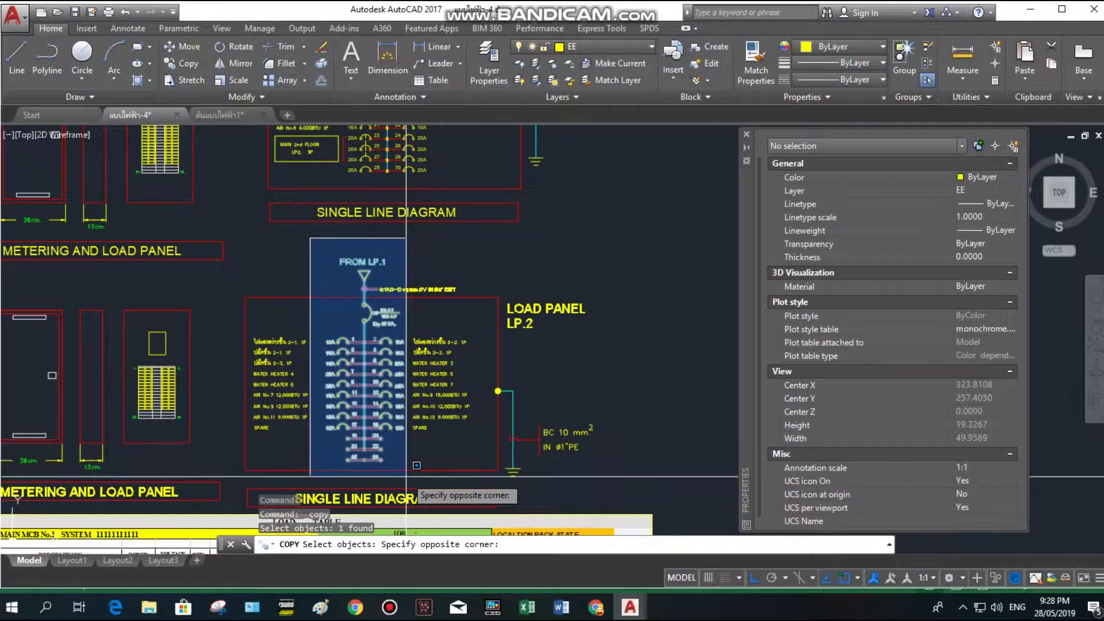
{"action": "left_click", "coordinate": [406, 476]}
{"action": "key", "text": "Return"}
{"action": "left_click", "coordinate": [368, 437]}
{"action": "scroll", "coordinate": [319, 385], "scroll_direction": "down", "scroll_amount": 5}
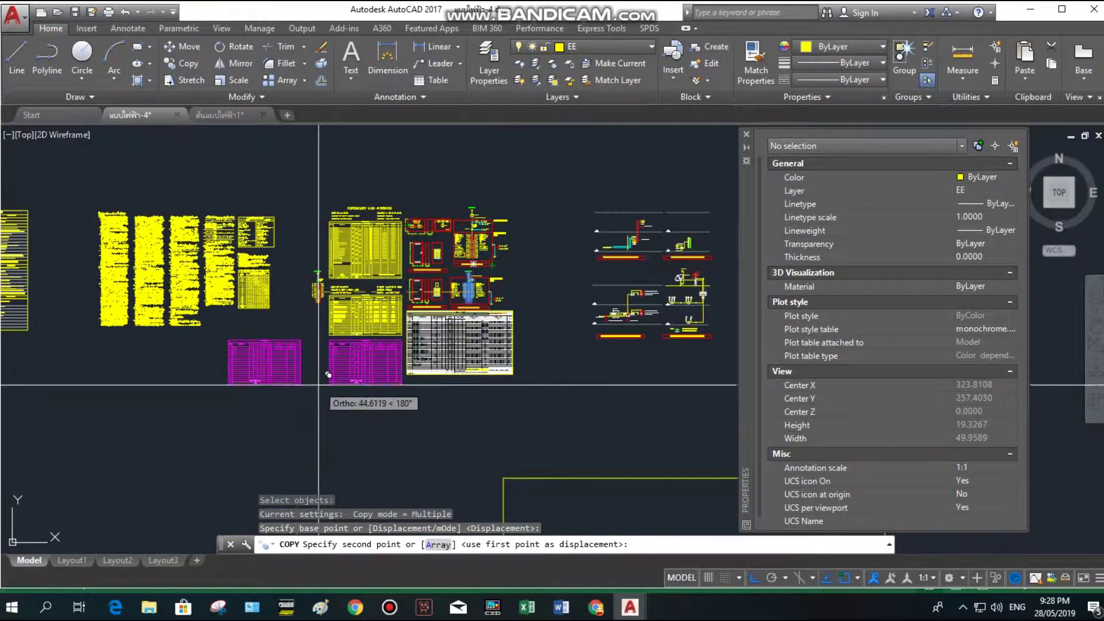
{"action": "scroll", "coordinate": [297, 376], "scroll_direction": "up", "scroll_amount": 4}
{"action": "key", "text": "F8"}
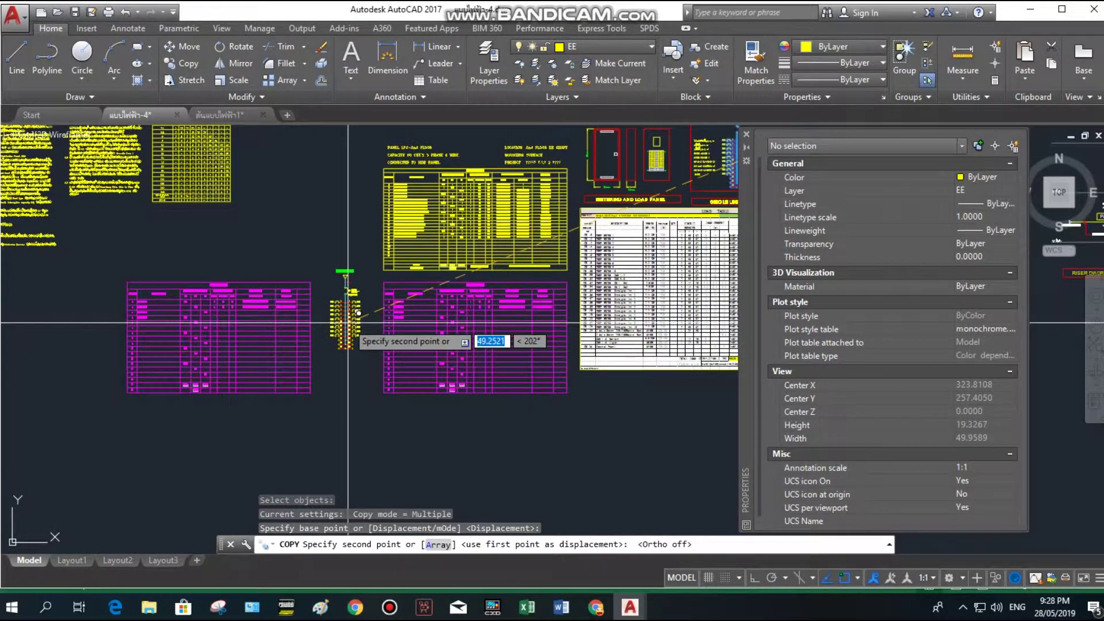
{"action": "left_click", "coordinate": [350, 318]}
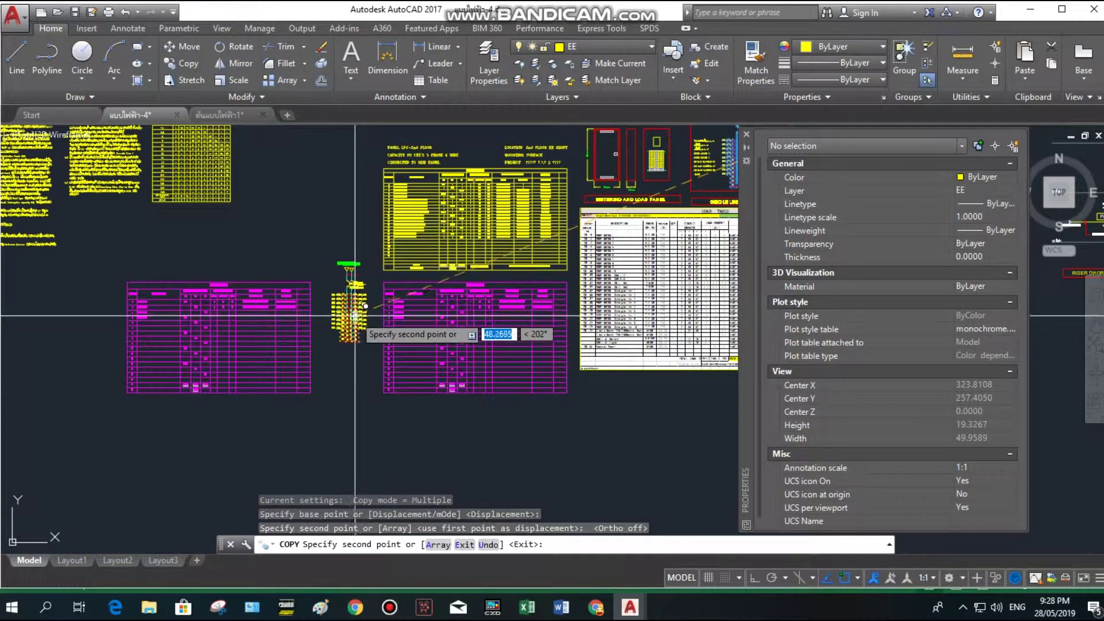
{"action": "key", "text": "Return"}
Scale the copied breaker diagram up by a factor of 1.5.
{"action": "scroll", "coordinate": [350, 317], "scroll_direction": "up", "scroll_amount": 3}
{"action": "left_click", "coordinate": [271, 172]}
{"action": "left_click", "coordinate": [381, 419]}
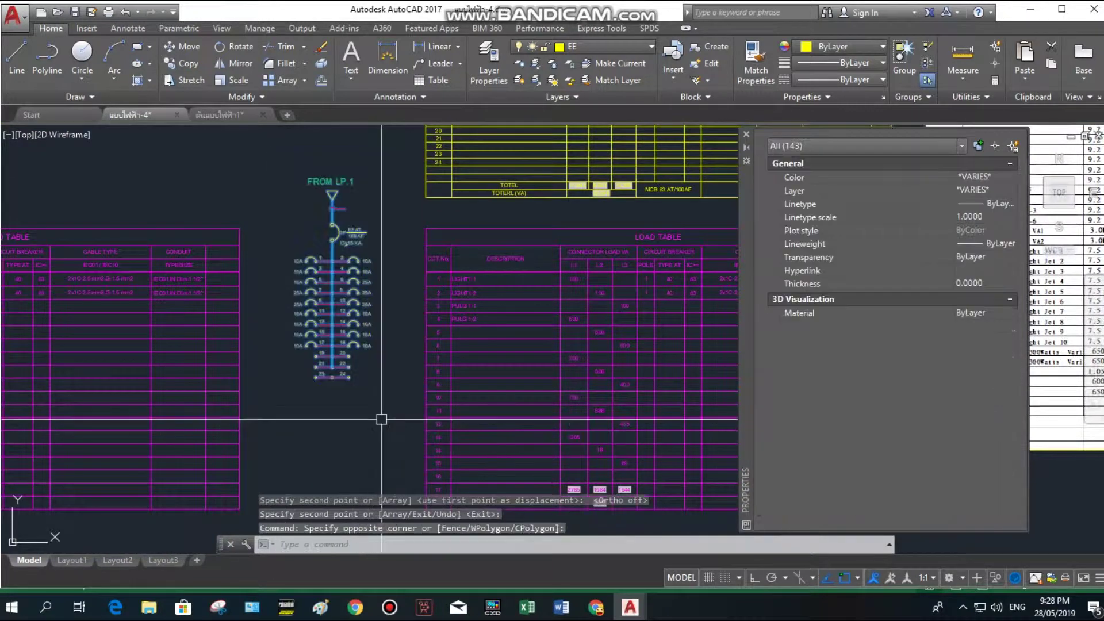
{"action": "left_click", "coordinate": [233, 80]}
{"action": "scroll", "coordinate": [322, 218], "scroll_direction": "up", "scroll_amount": 3}
{"action": "left_click", "coordinate": [319, 219]}
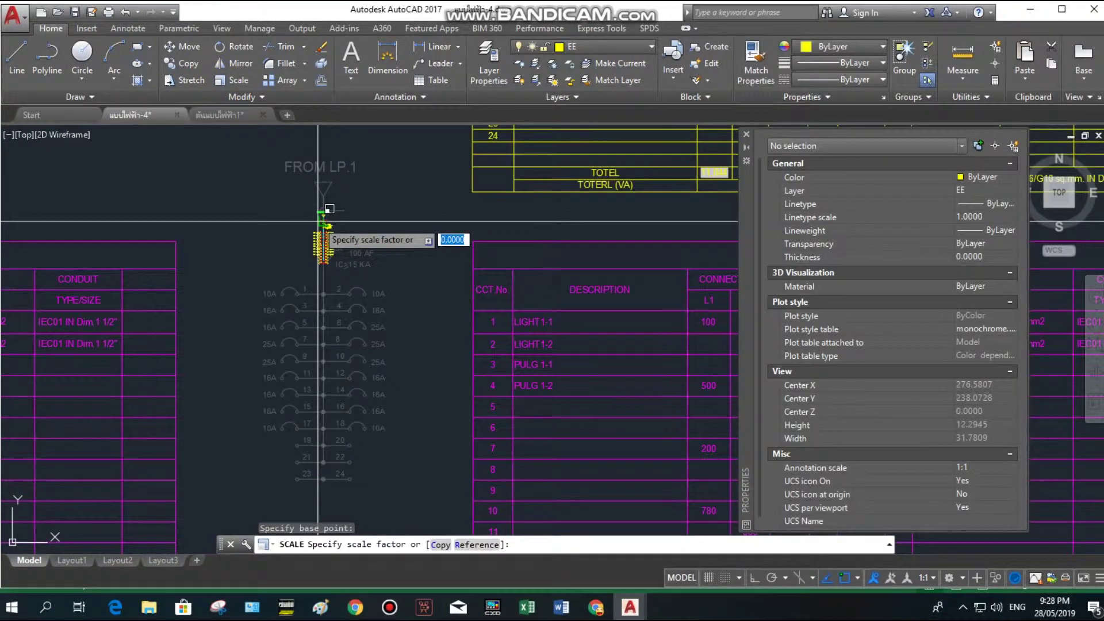
{"action": "key", "text": "Return"}
{"action": "scroll", "coordinate": [374, 270], "scroll_direction": "down", "scroll_amount": 4}
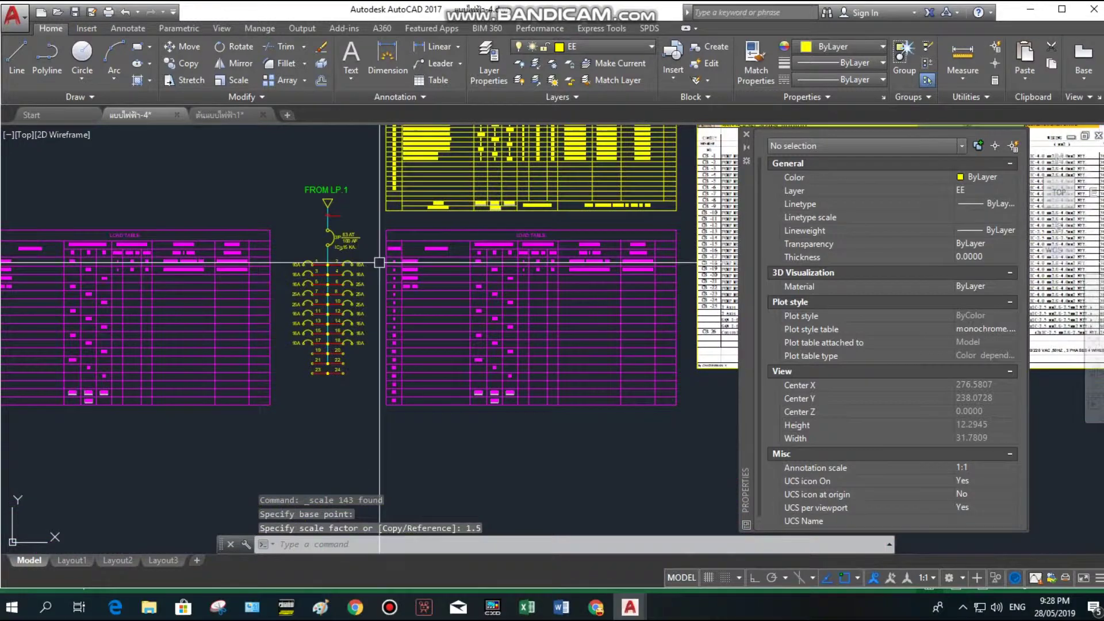
Nudge the bus and breaker nodes right and up to match the table rows, checking against circuit 3.
{"action": "scroll", "coordinate": [374, 287], "scroll_direction": "up", "scroll_amount": 2}
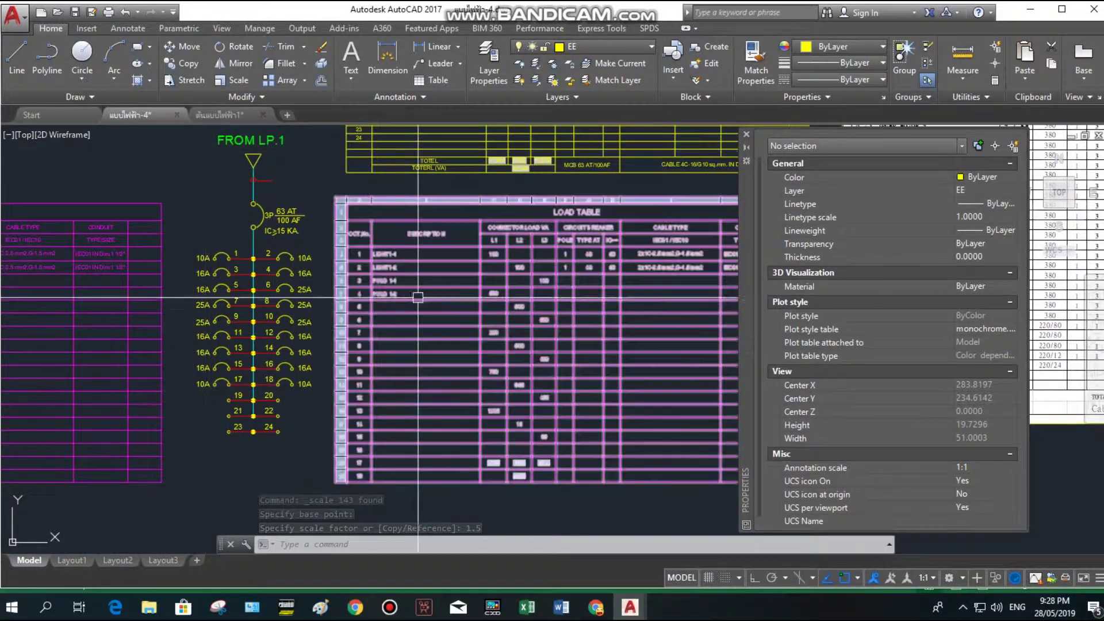
{"action": "middle_click_drag", "start_coordinate": [293, 260], "coordinate": [310, 274]}
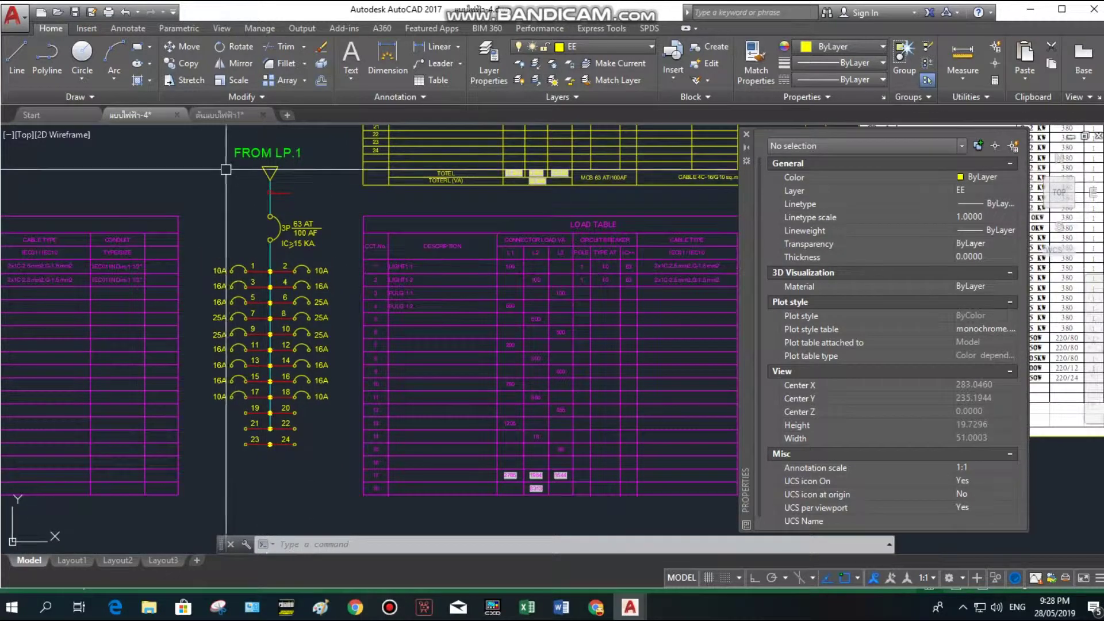
{"action": "left_click", "coordinate": [202, 147]}
{"action": "left_click", "coordinate": [317, 455]}
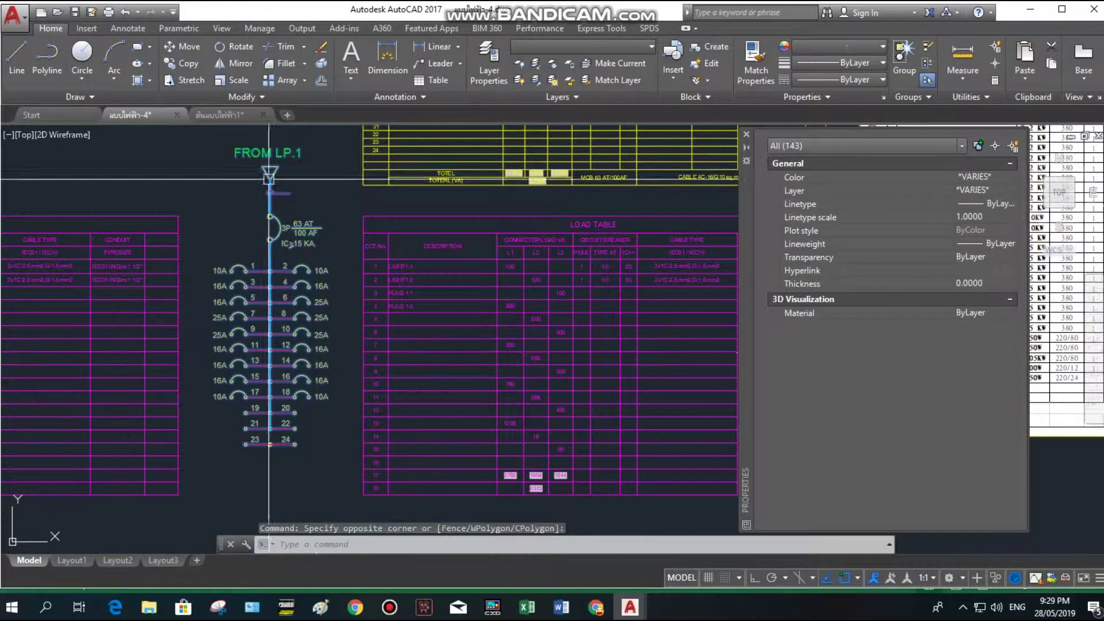
{"action": "left_click", "coordinate": [183, 46]}
{"action": "scroll", "coordinate": [345, 264], "scroll_direction": "up", "scroll_amount": 6}
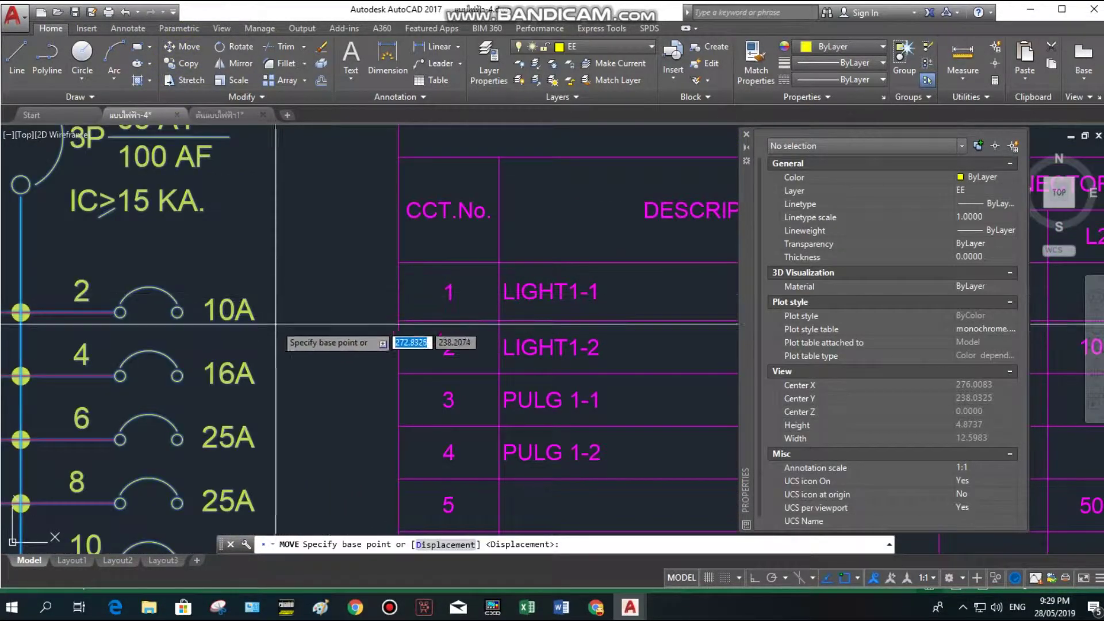
{"action": "left_click", "coordinate": [292, 310]}
{"action": "left_click", "coordinate": [334, 284]}
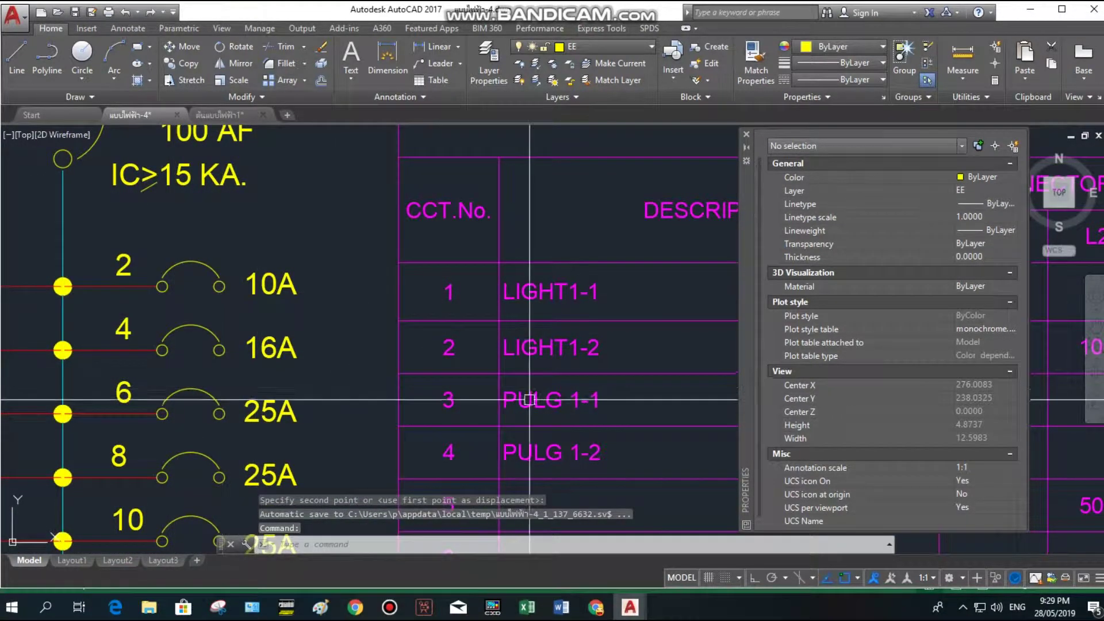
{"action": "left_click", "coordinate": [454, 400]}
{"action": "left_click", "coordinate": [499, 414]}
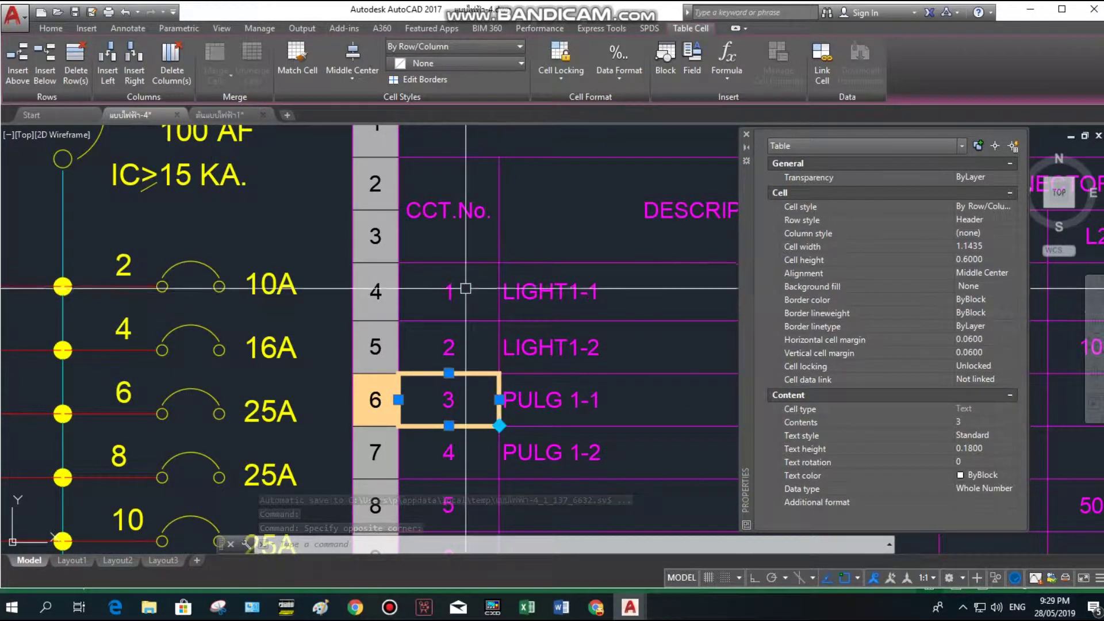
Pan back over the left magenta load table and cancel its cell selection.
{"action": "scroll", "coordinate": [507, 412], "scroll_direction": "down", "scroll_amount": 2}
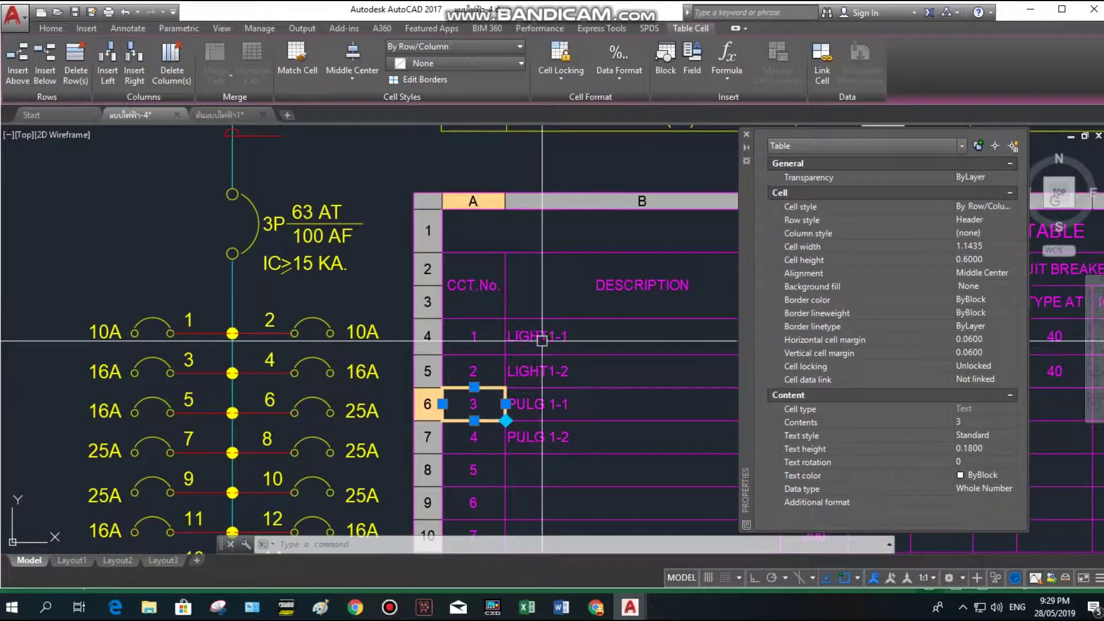
{"action": "middle_click_drag", "start_coordinate": [53, 338], "coordinate": [346, 340]}
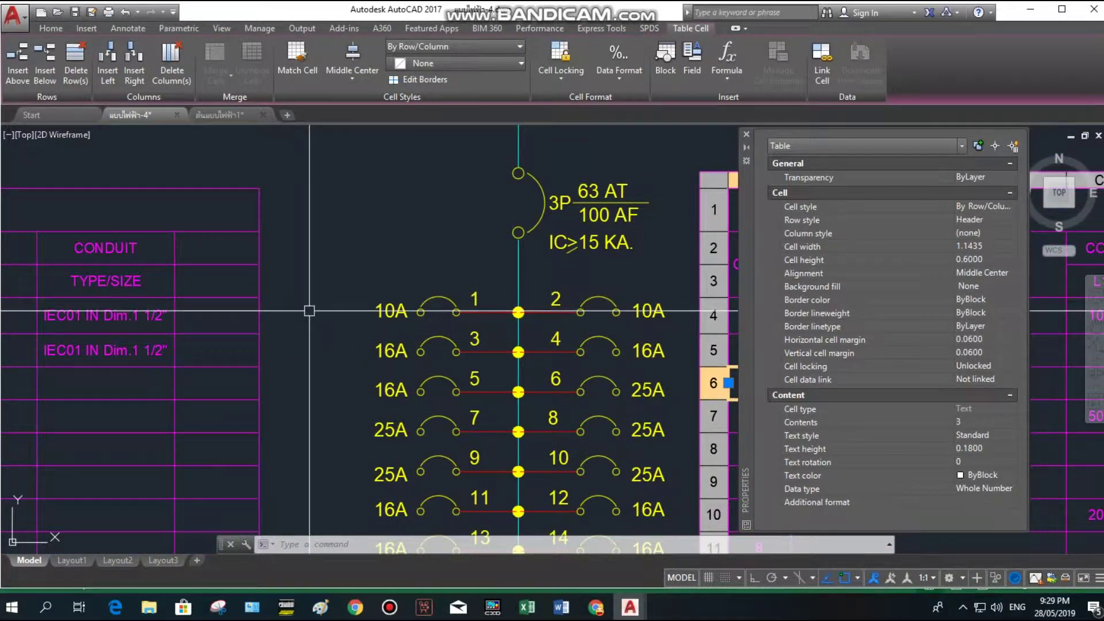
{"action": "scroll", "coordinate": [304, 394], "scroll_direction": "down", "scroll_amount": 2}
{"action": "scroll", "coordinate": [311, 322], "scroll_direction": "down", "scroll_amount": 2}
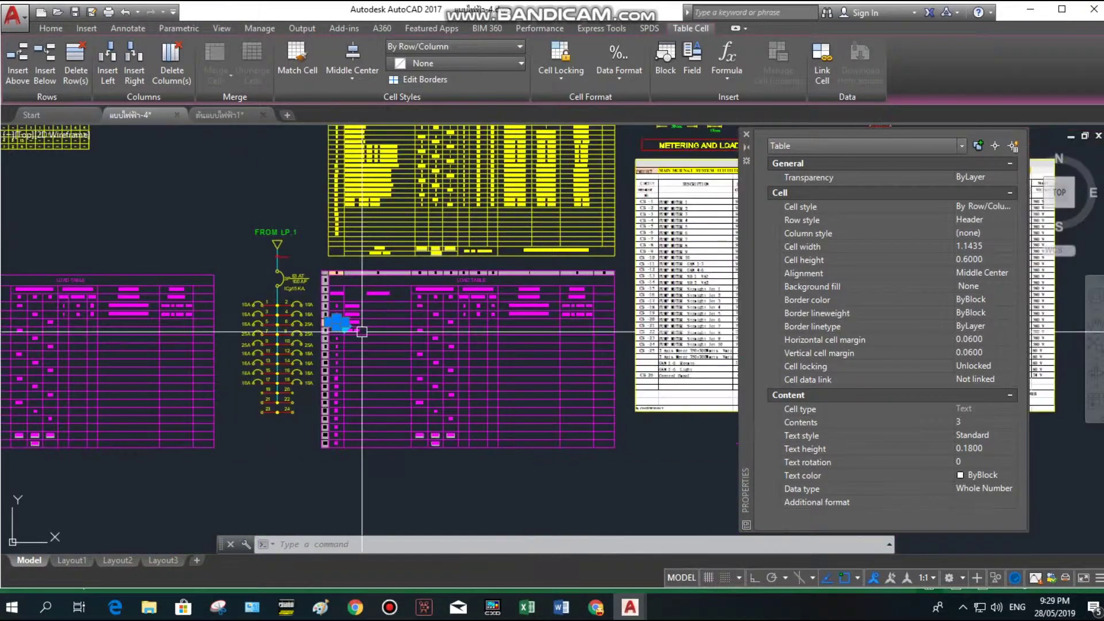
{"action": "scroll", "coordinate": [173, 305], "scroll_direction": "down", "scroll_amount": 1}
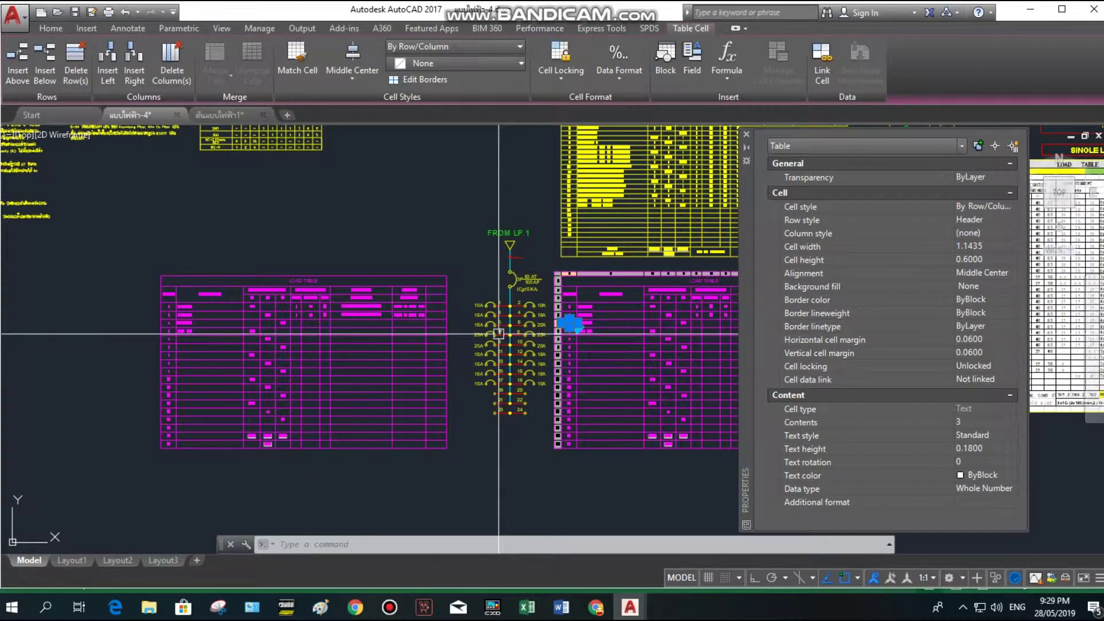
{"action": "middle_click_drag", "start_coordinate": [426, 379], "coordinate": [157, 372]}
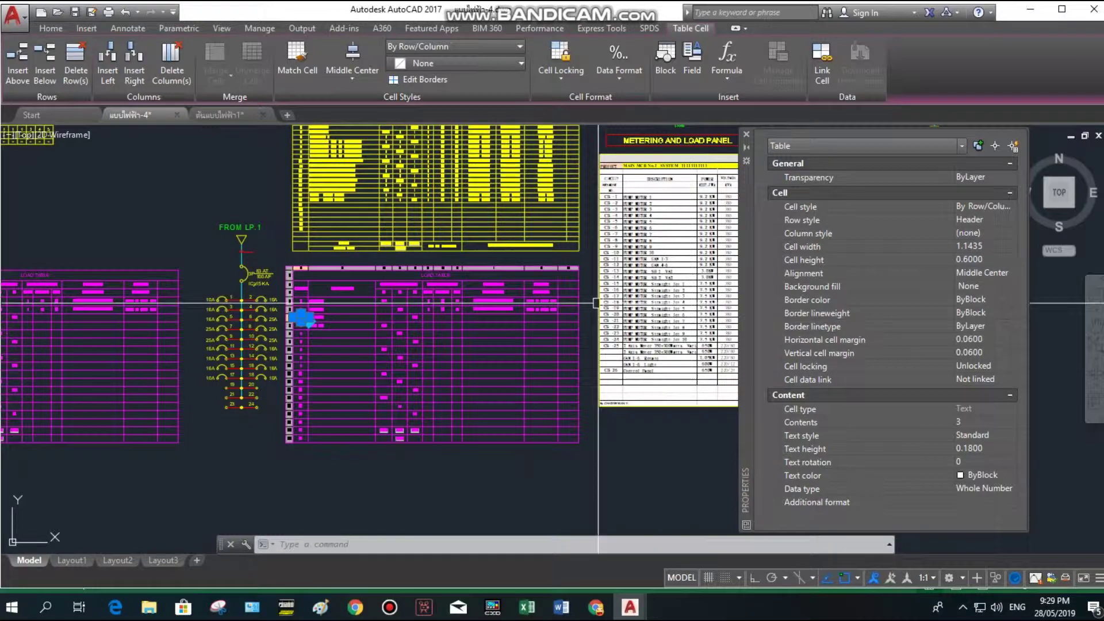
{"action": "scroll", "coordinate": [598, 303], "scroll_direction": "up", "scroll_amount": 3}
{"action": "middle_click_drag", "start_coordinate": [110, 177], "coordinate": [116, 174]}
{"action": "left_click", "coordinate": [114, 166]}
{"action": "key", "text": "Escape"}
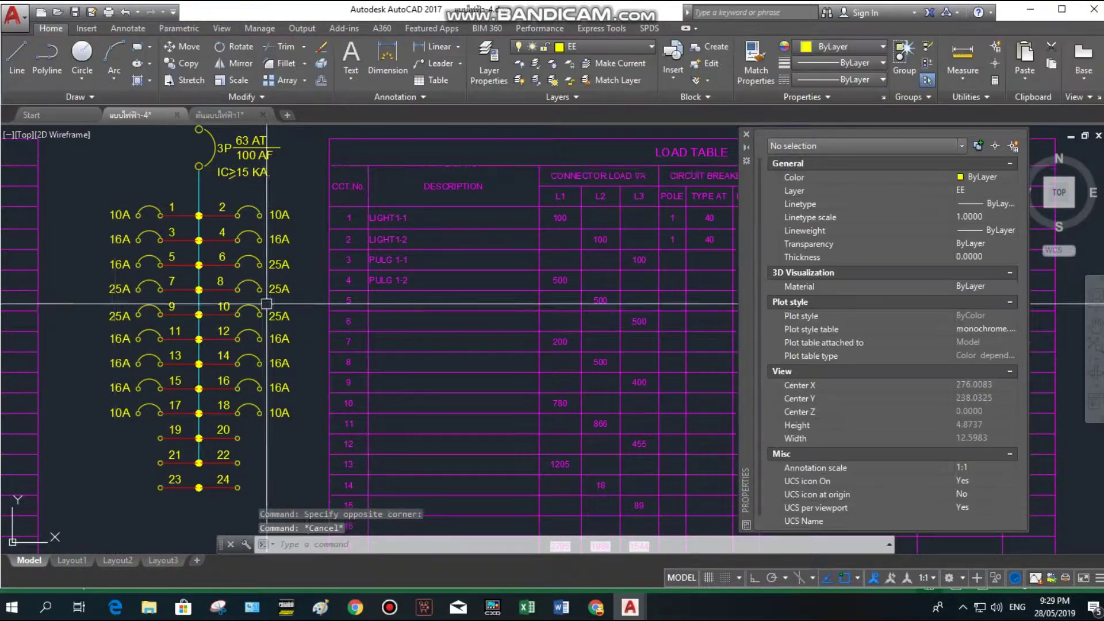
{"action": "scroll", "coordinate": [184, 230], "scroll_direction": "down", "scroll_amount": 2}
{"action": "scroll", "coordinate": [184, 230], "scroll_direction": "up", "scroll_amount": 2}
{"action": "scroll", "coordinate": [246, 284], "scroll_direction": "up", "scroll_amount": 1}
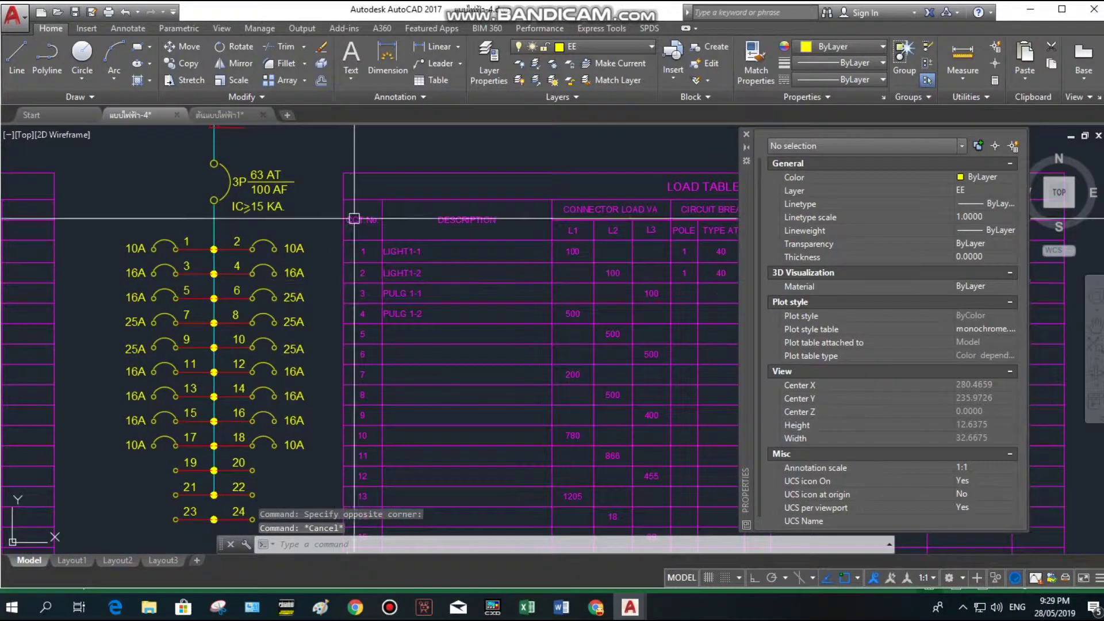
{"action": "scroll", "coordinate": [354, 218], "scroll_direction": "down", "scroll_amount": 5}
{"action": "scroll", "coordinate": [324, 209], "scroll_direction": "up", "scroll_amount": 1}
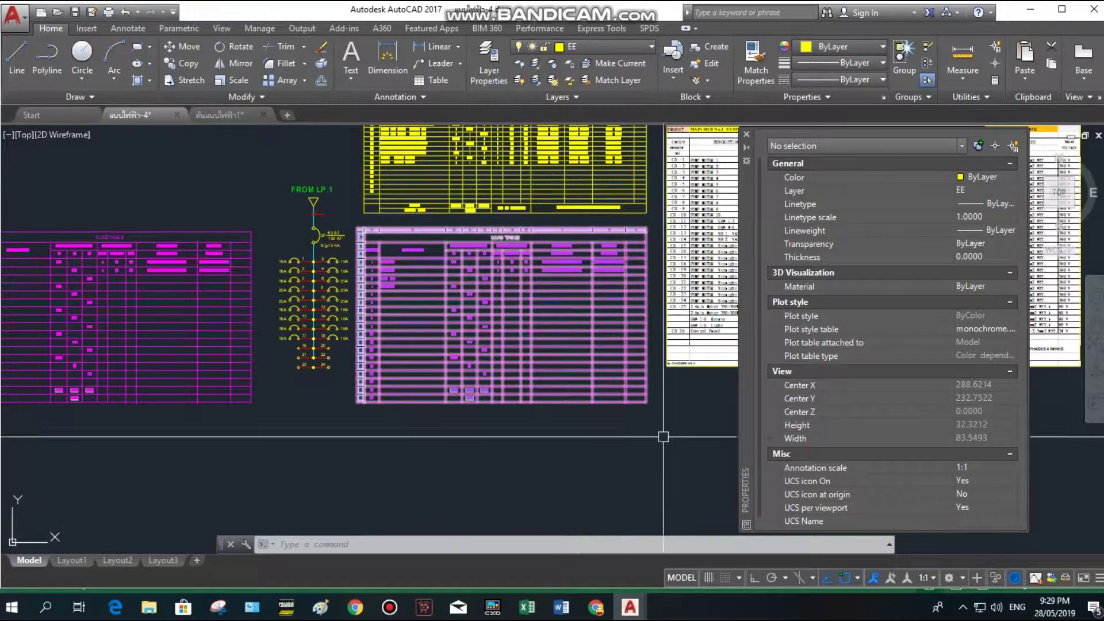
{"action": "middle_click_drag", "start_coordinate": [671, 382], "coordinate": [480, 422]}
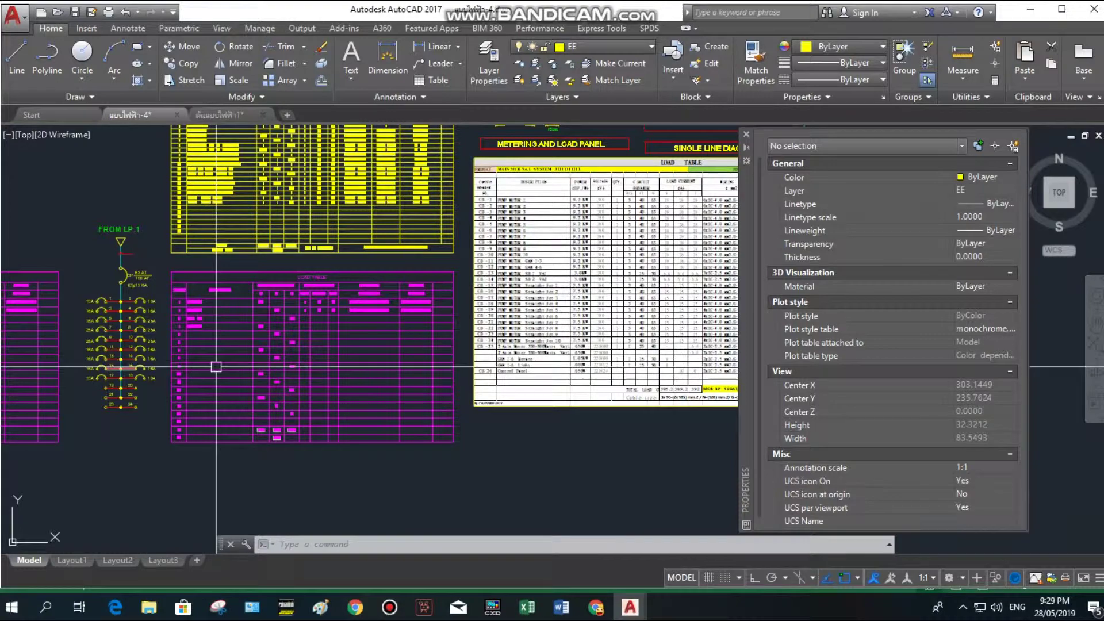
{"action": "scroll", "coordinate": [155, 332], "scroll_direction": "up", "scroll_amount": 2}
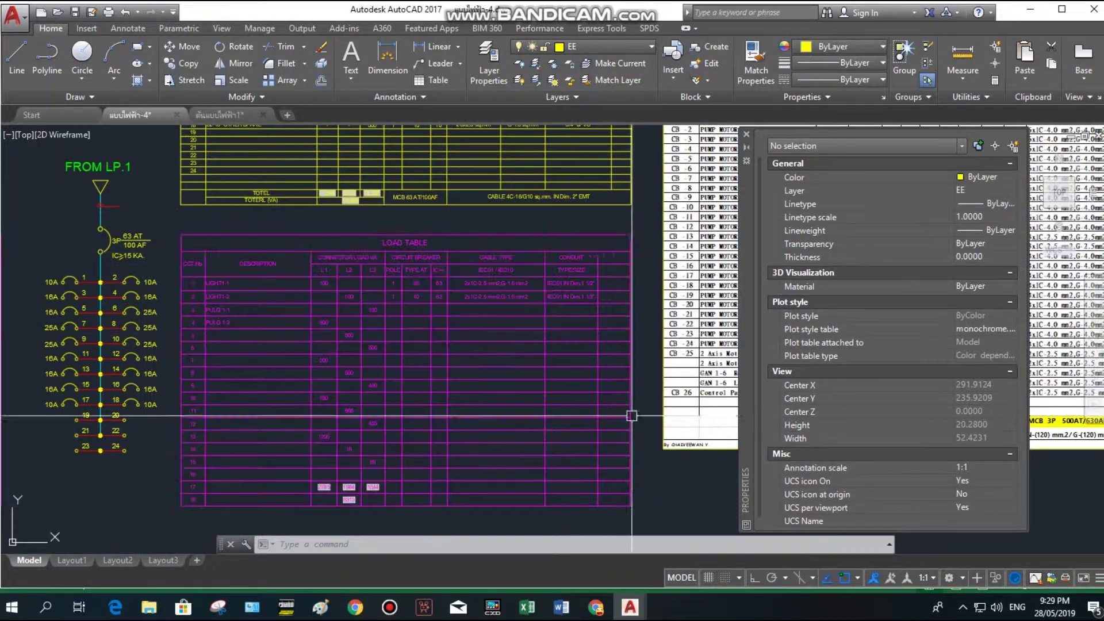
{"action": "middle_click_drag", "start_coordinate": [544, 335], "coordinate": [437, 295]}
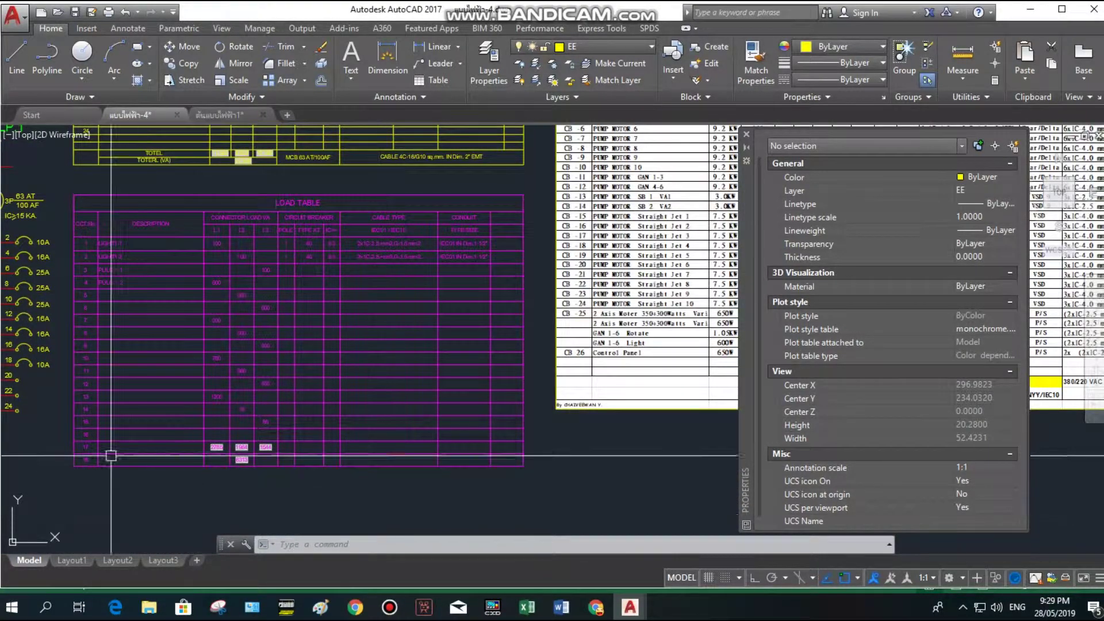
{"action": "scroll", "coordinate": [108, 323], "scroll_direction": "up", "scroll_amount": 1}
{"action": "scroll", "coordinate": [115, 314], "scroll_direction": "up", "scroll_amount": 1}
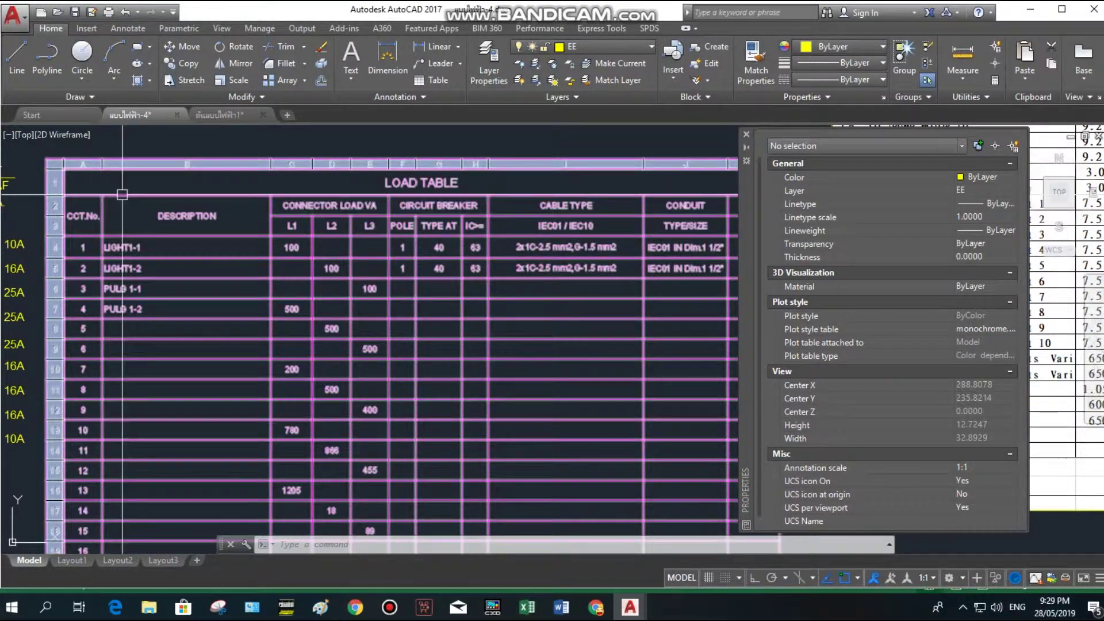
{"action": "scroll", "coordinate": [148, 345], "scroll_direction": "down", "scroll_amount": 1}
{"action": "scroll", "coordinate": [207, 257], "scroll_direction": "down", "scroll_amount": 1}
{"action": "scroll", "coordinate": [208, 257], "scroll_direction": "up", "scroll_amount": 1}
{"action": "scroll", "coordinate": [197, 264], "scroll_direction": "up", "scroll_amount": 1}
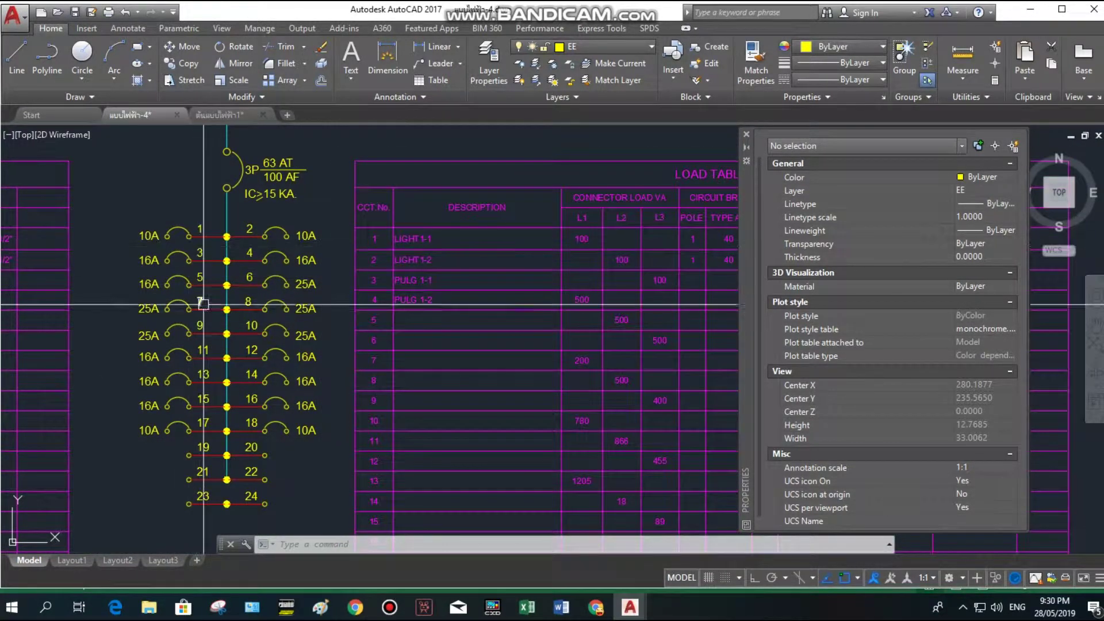
{"action": "scroll", "coordinate": [194, 281], "scroll_direction": "down", "scroll_amount": 2}
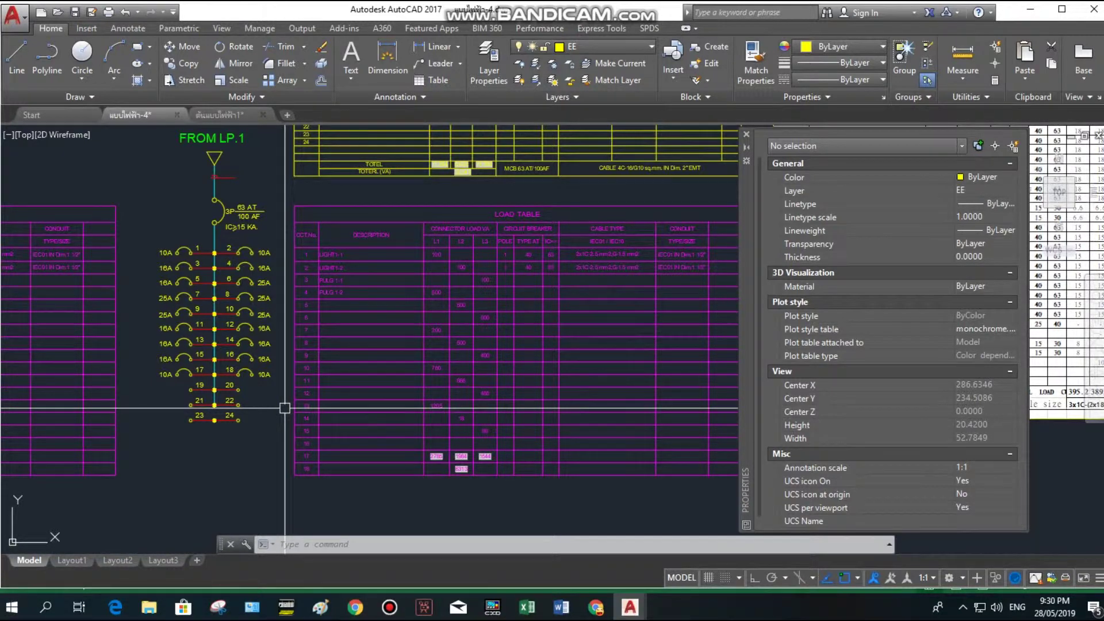
Pan and zoom across the sheets to bring the white Excel schedule into view.
{"action": "scroll", "coordinate": [356, 303], "scroll_direction": "up", "scroll_amount": 2}
{"action": "scroll", "coordinate": [356, 302], "scroll_direction": "down", "scroll_amount": 3}
{"action": "mouse_move", "coordinate": [240, 274]}
{"action": "middle_mouse_down"}
{"action": "mouse_move", "coordinate": [349, 340]}
{"action": "mouse_move", "coordinate": [431, 338]}
{"action": "middle_mouse_up"}
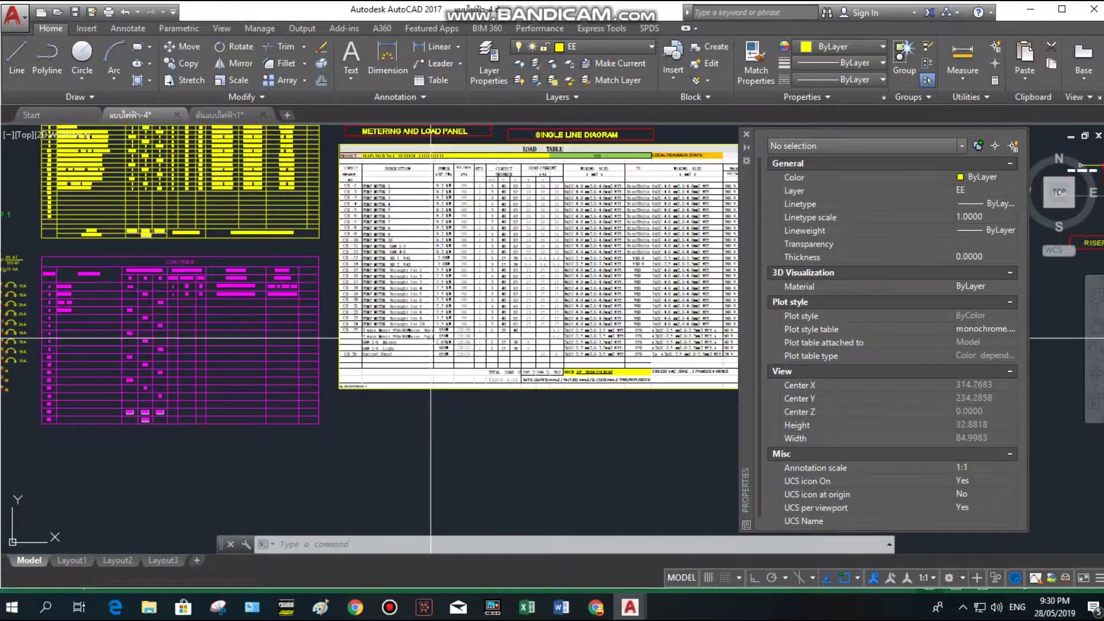
{"action": "mouse_move", "coordinate": [668, 454]}
{"action": "middle_mouse_down"}
{"action": "mouse_move", "coordinate": [642, 447]}
{"action": "mouse_move", "coordinate": [683, 444]}
{"action": "middle_mouse_up"}
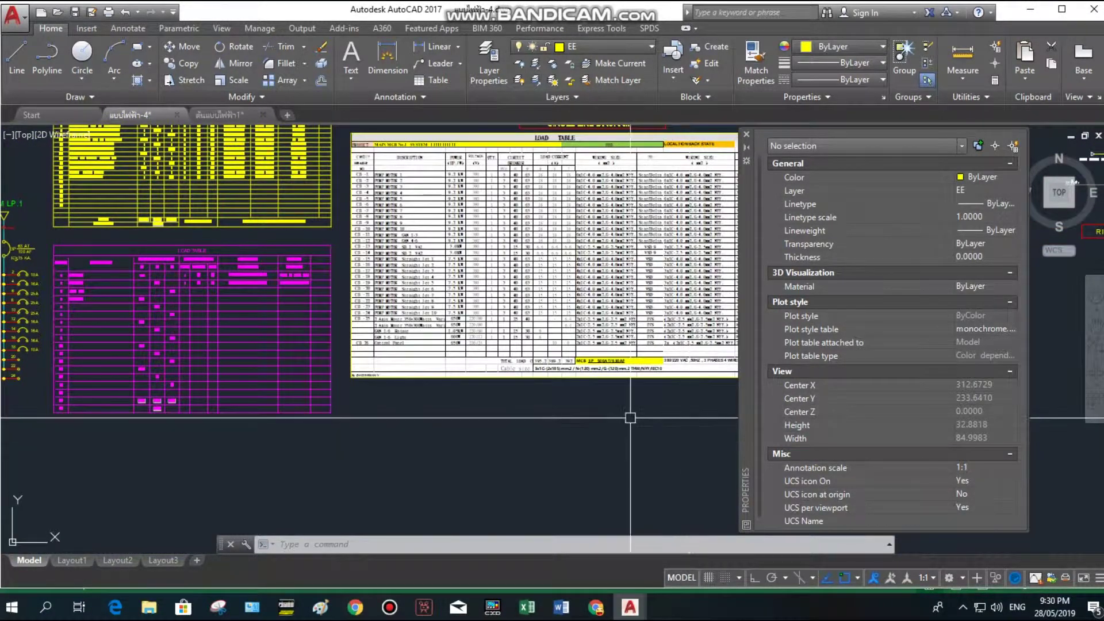
{"action": "scroll", "coordinate": [626, 414], "scroll_direction": "down", "scroll_amount": 4}
{"action": "scroll", "coordinate": [626, 414], "scroll_direction": "up", "scroll_amount": 2}
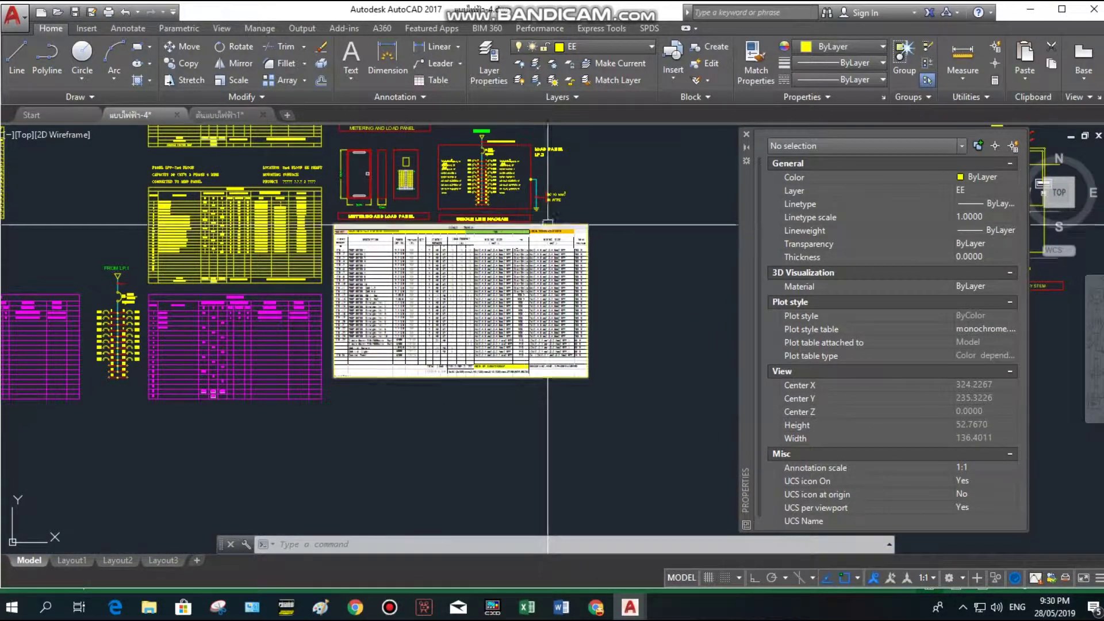
{"action": "scroll", "coordinate": [155, 313], "scroll_direction": "up", "scroll_amount": 2}
{"action": "scroll", "coordinate": [154, 313], "scroll_direction": "up", "scroll_amount": 2}
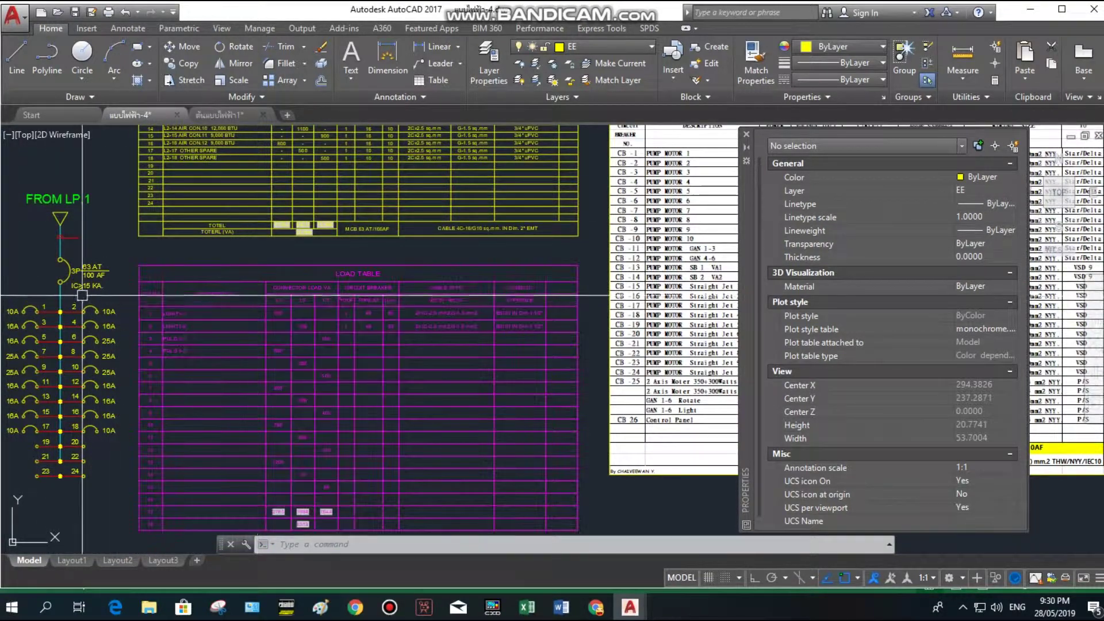
{"action": "scroll", "coordinate": [82, 295], "scroll_direction": "down", "scroll_amount": 3}
{"action": "scroll", "coordinate": [112, 275], "scroll_direction": "up", "scroll_amount": 3}
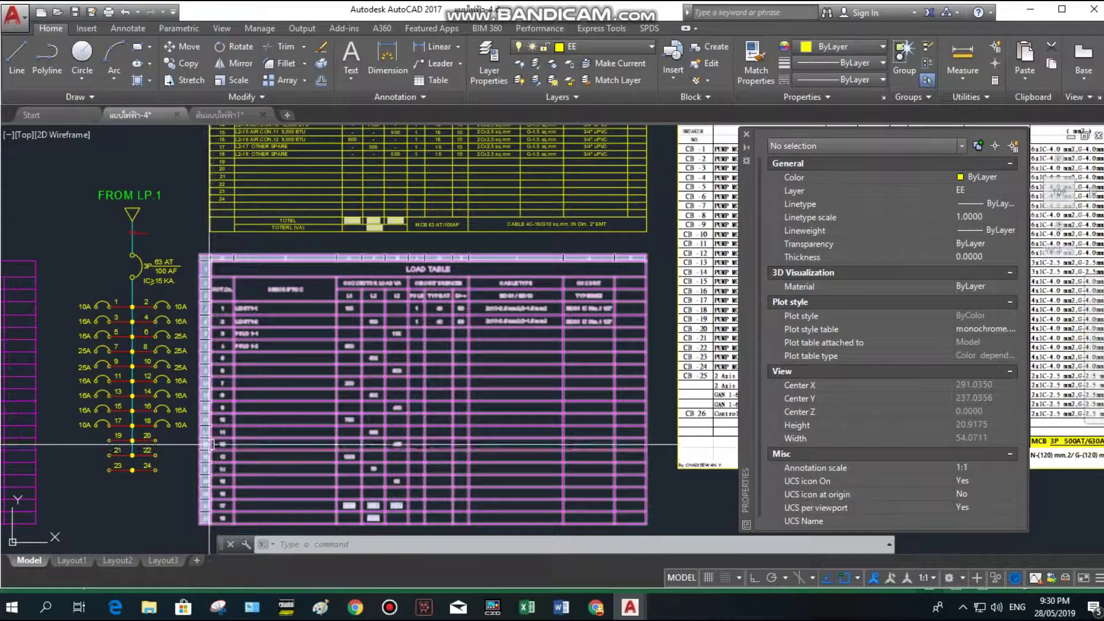
{"action": "scroll", "coordinate": [209, 444], "scroll_direction": "down", "scroll_amount": 5}
{"action": "scroll", "coordinate": [184, 379], "scroll_direction": "up", "scroll_amount": 2}
{"action": "scroll", "coordinate": [179, 371], "scroll_direction": "up", "scroll_amount": 2}
{"action": "scroll", "coordinate": [178, 368], "scroll_direction": "up", "scroll_amount": 2}
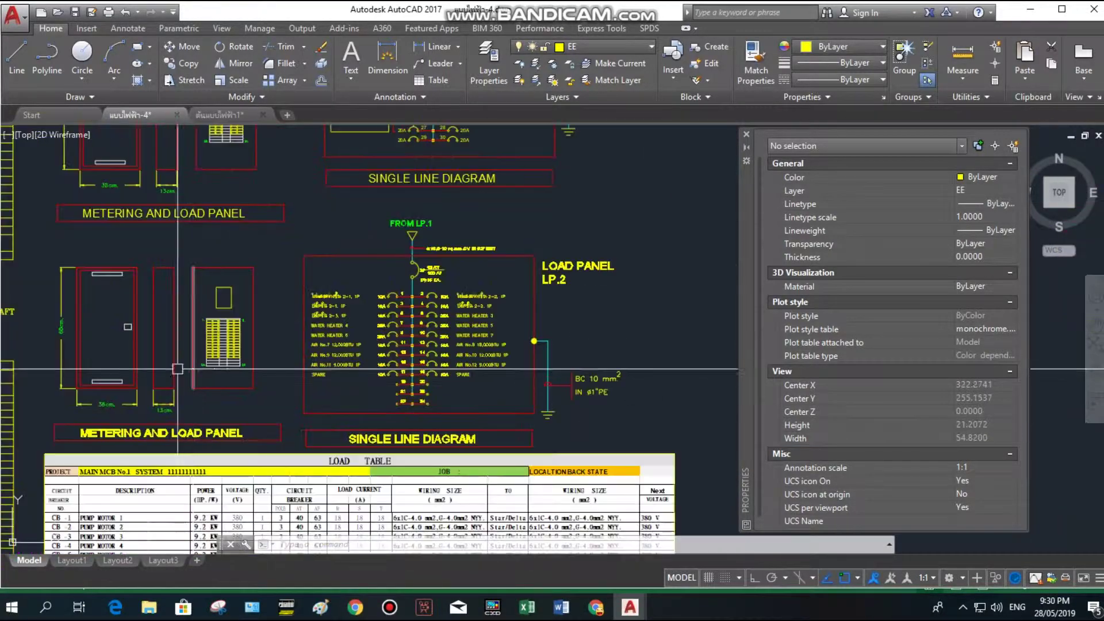
{"action": "scroll", "coordinate": [334, 322], "scroll_direction": "down", "scroll_amount": 5}
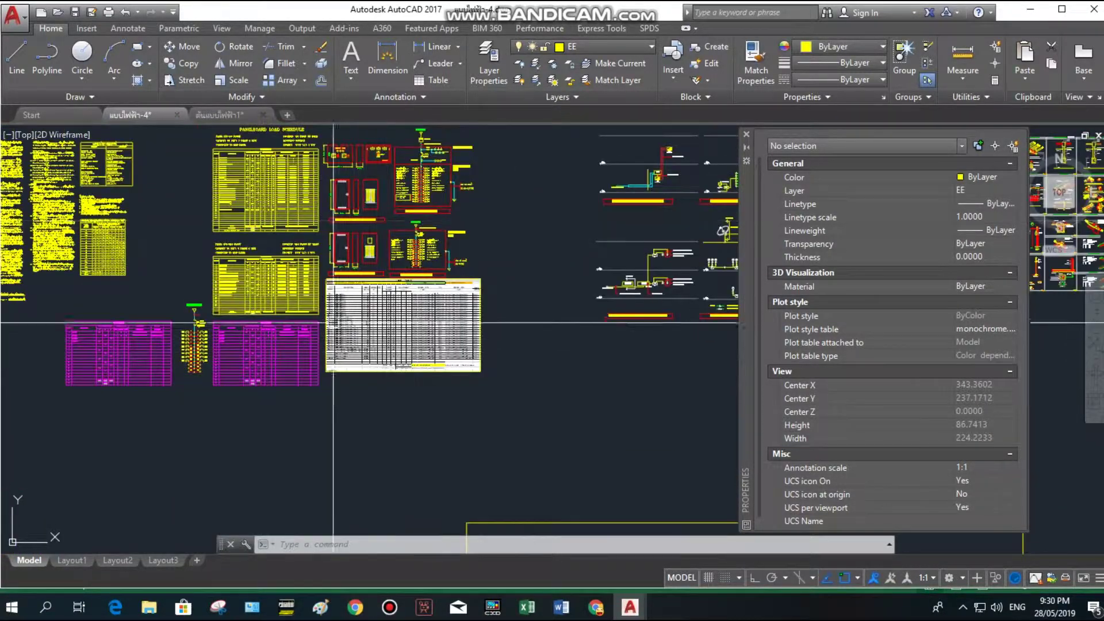
{"action": "scroll", "coordinate": [333, 322], "scroll_direction": "up", "scroll_amount": 3}
{"action": "scroll", "coordinate": [347, 411], "scroll_direction": "down", "scroll_amount": 4}
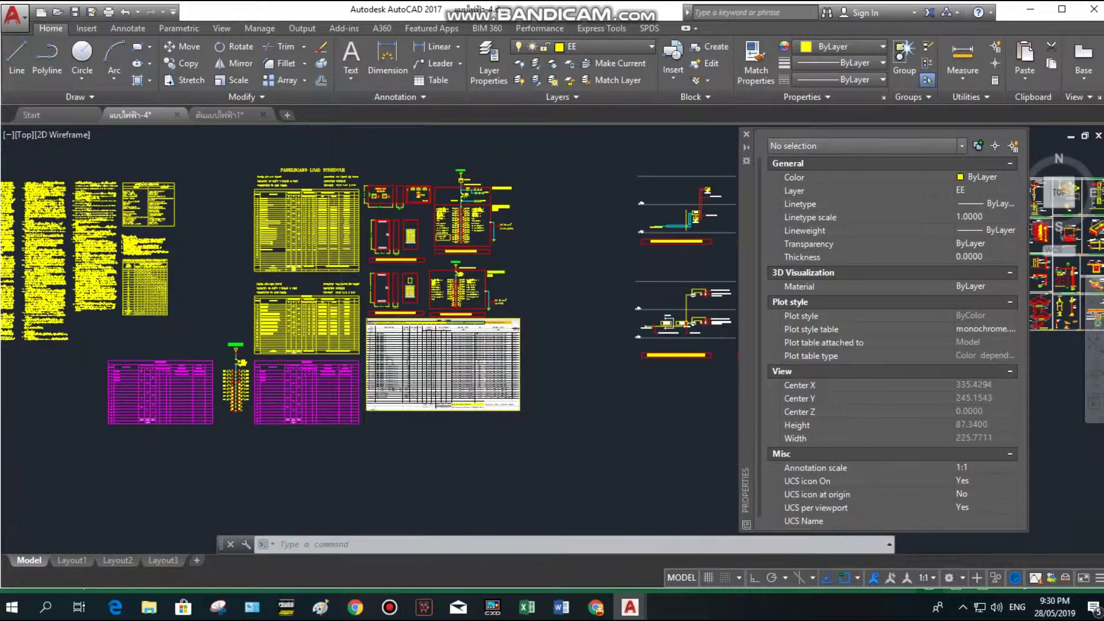
{"action": "scroll", "coordinate": [230, 330], "scroll_direction": "up", "scroll_amount": 4}
{"action": "scroll", "coordinate": [136, 380], "scroll_direction": "down", "scroll_amount": 4}
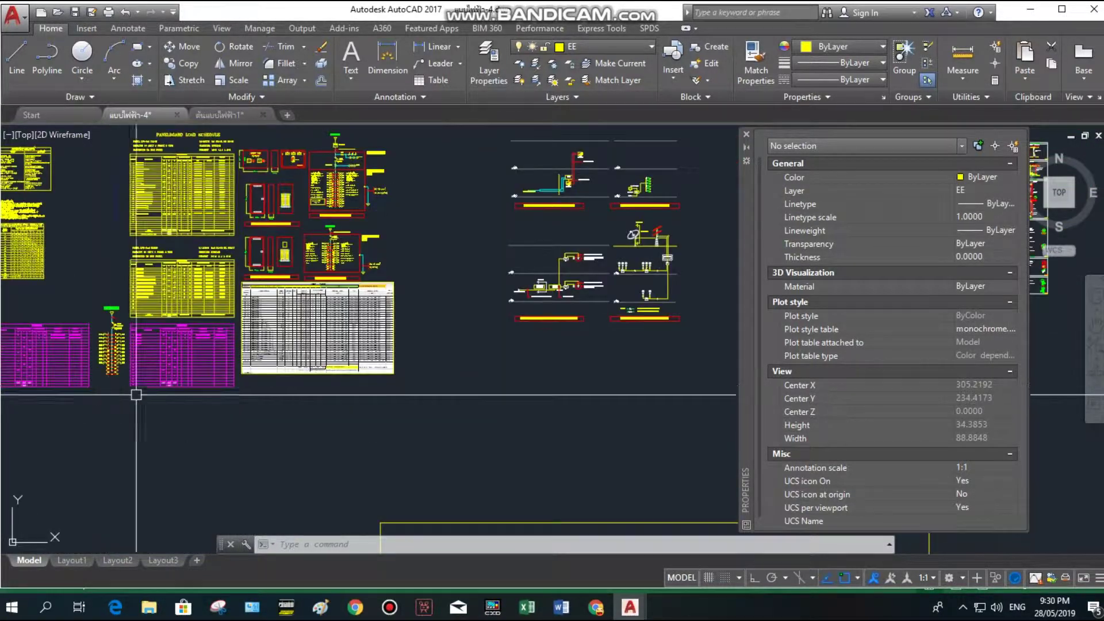
{"action": "scroll", "coordinate": [283, 185], "scroll_direction": "up", "scroll_amount": 5}
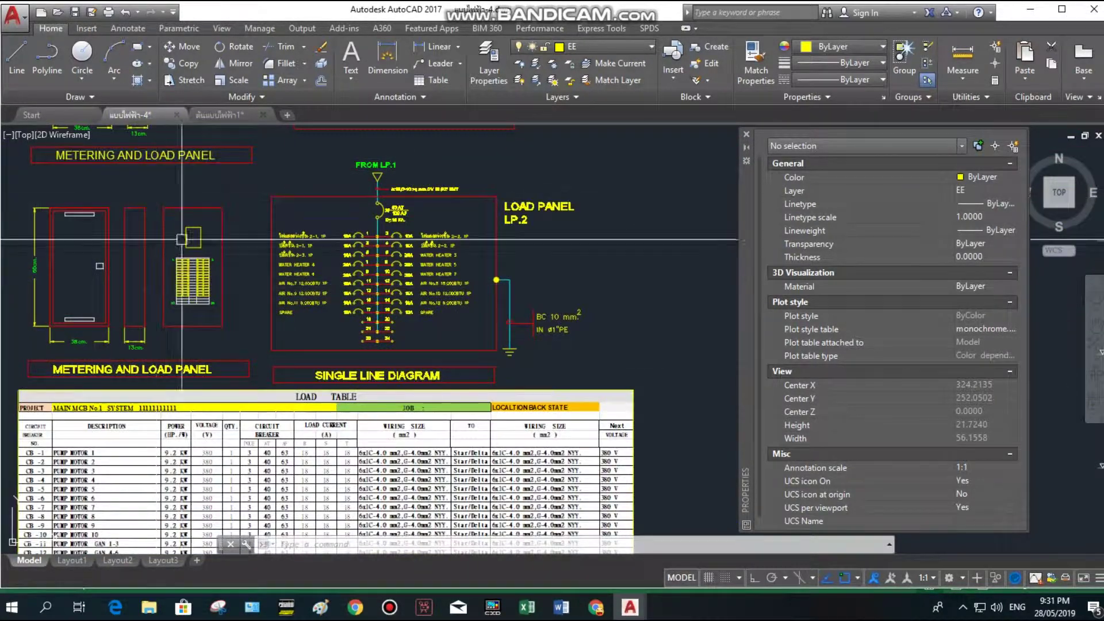
Center the view on the LP.2 single-line diagram and its breaker rows.
{"action": "middle_click_drag", "start_coordinate": [365, 354], "coordinate": [320, 359]}
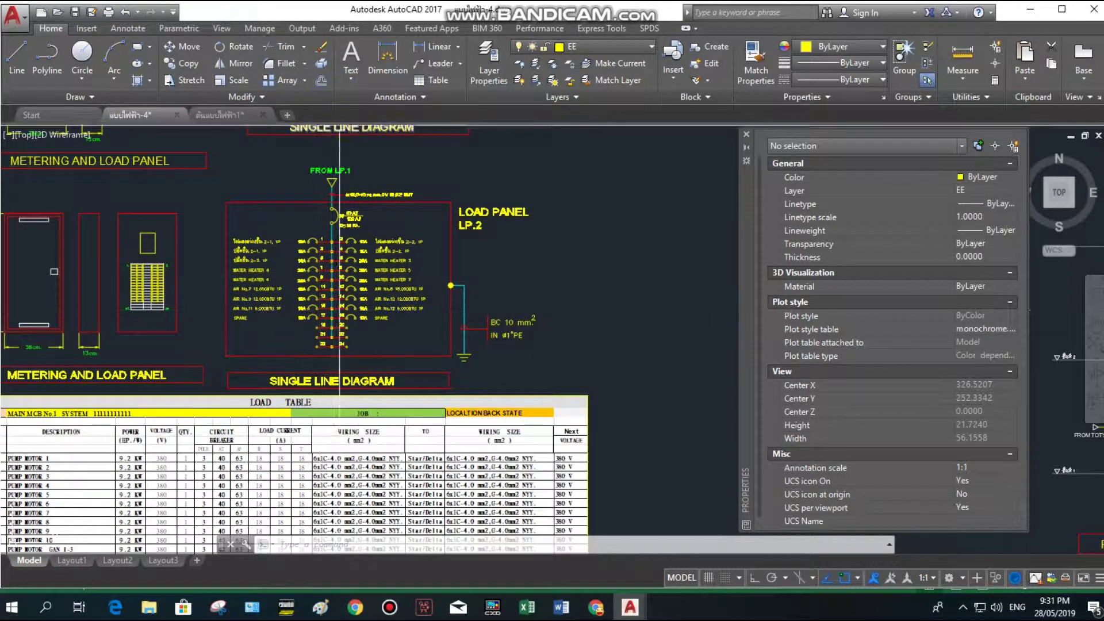
{"action": "scroll", "coordinate": [373, 233], "scroll_direction": "up", "scroll_amount": 2}
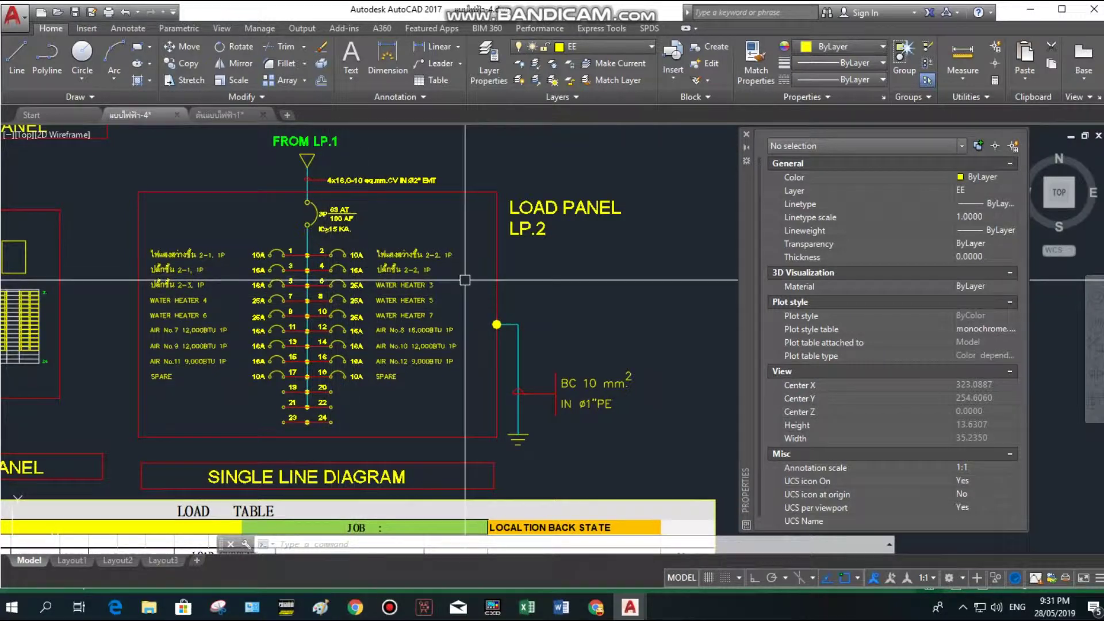
{"action": "scroll", "coordinate": [358, 257], "scroll_direction": "up", "scroll_amount": 1}
{"action": "scroll", "coordinate": [354, 287], "scroll_direction": "up", "scroll_amount": 4}
{"action": "scroll", "coordinate": [348, 333], "scroll_direction": "up", "scroll_amount": 2}
{"action": "scroll", "coordinate": [342, 372], "scroll_direction": "down", "scroll_amount": 2}
{"action": "scroll", "coordinate": [342, 372], "scroll_direction": "down", "scroll_amount": 2}
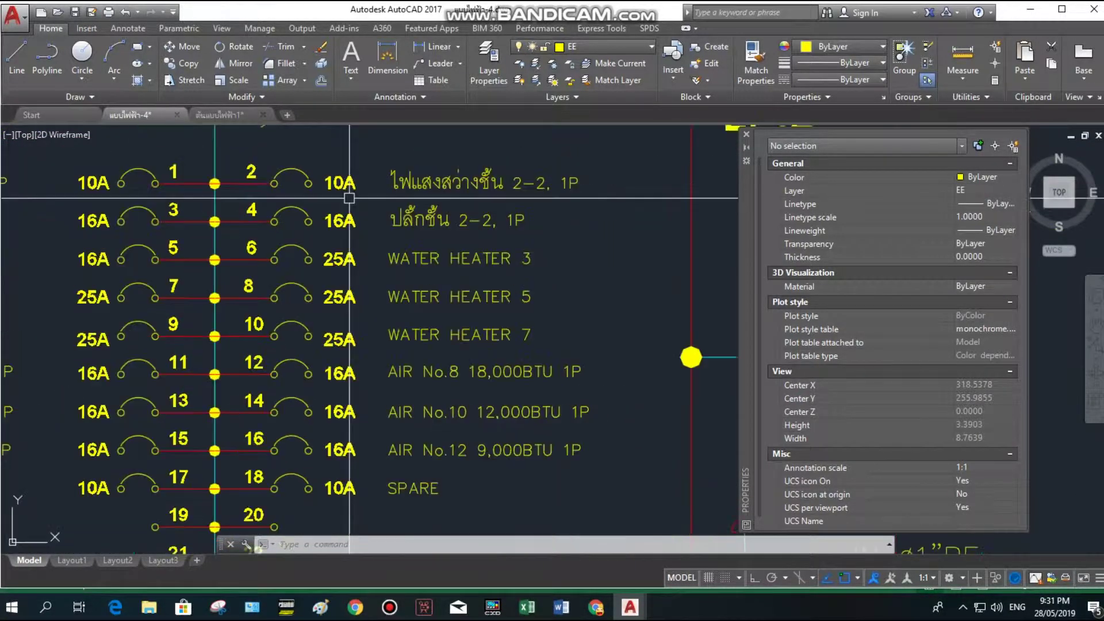
{"action": "middle_click_drag", "start_coordinate": [366, 390], "coordinate": [410, 275]}
{"action": "scroll", "coordinate": [391, 368], "scroll_direction": "down", "scroll_amount": 4}
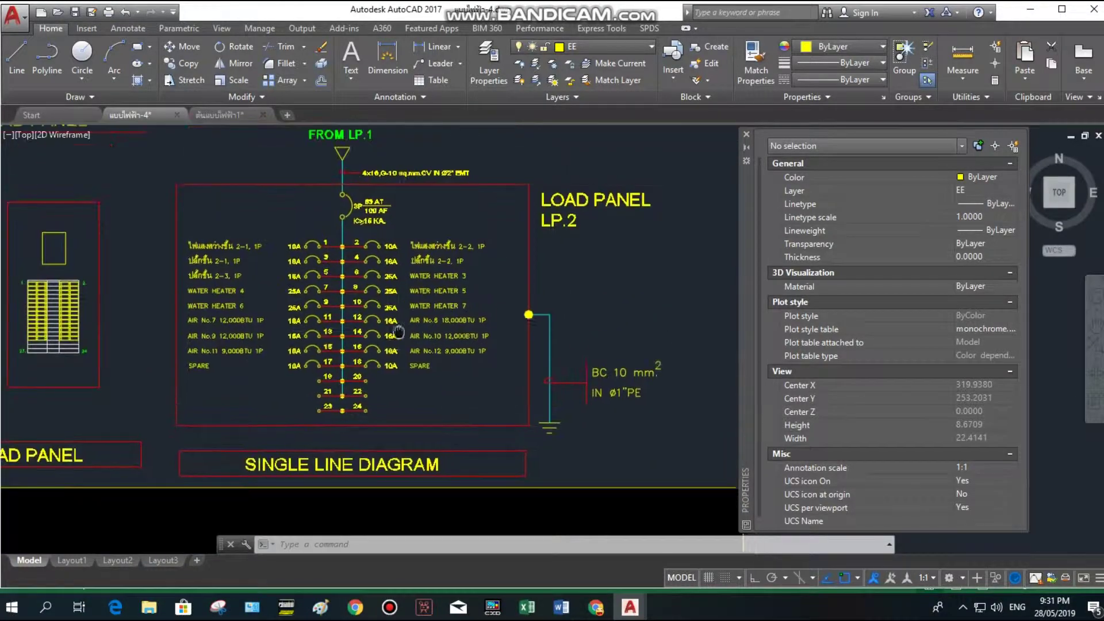
Frame the Excel table beside the magenta tables and select it to show its 6% scale properties.
{"action": "middle_click_drag", "start_coordinate": [249, 311], "coordinate": [299, 345]}
{"action": "scroll", "coordinate": [407, 318], "scroll_direction": "down", "scroll_amount": 3}
{"action": "scroll", "coordinate": [407, 318], "scroll_direction": "down", "scroll_amount": 3}
{"action": "middle_click_drag", "start_coordinate": [407, 318], "coordinate": [494, 322]}
{"action": "scroll", "coordinate": [252, 305], "scroll_direction": "up", "scroll_amount": 2}
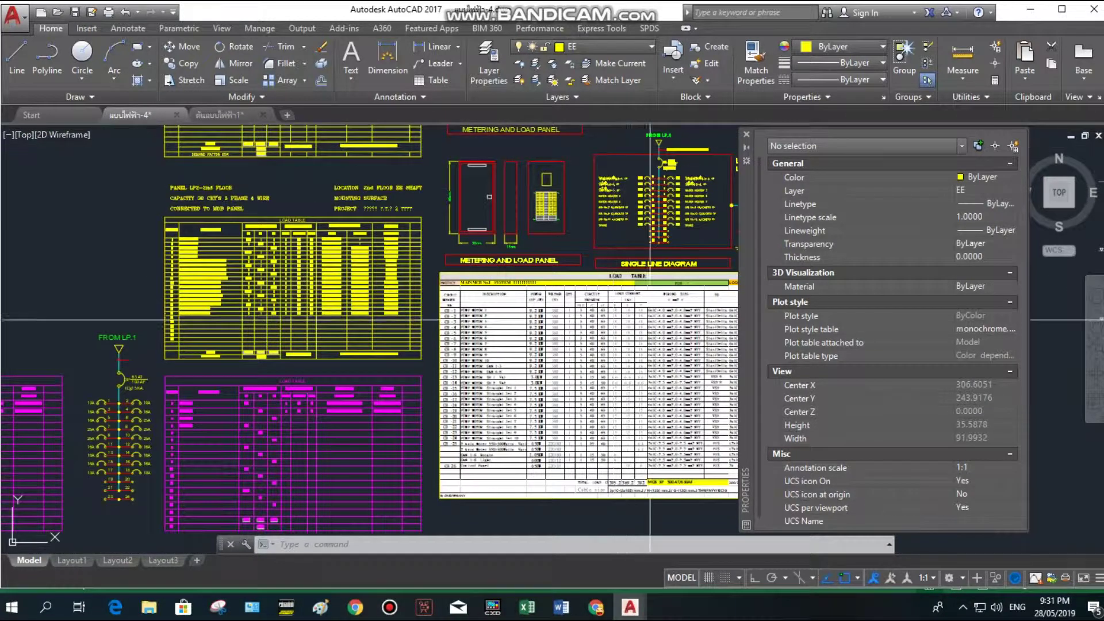
{"action": "middle_click_drag", "start_coordinate": [618, 361], "coordinate": [569, 301]}
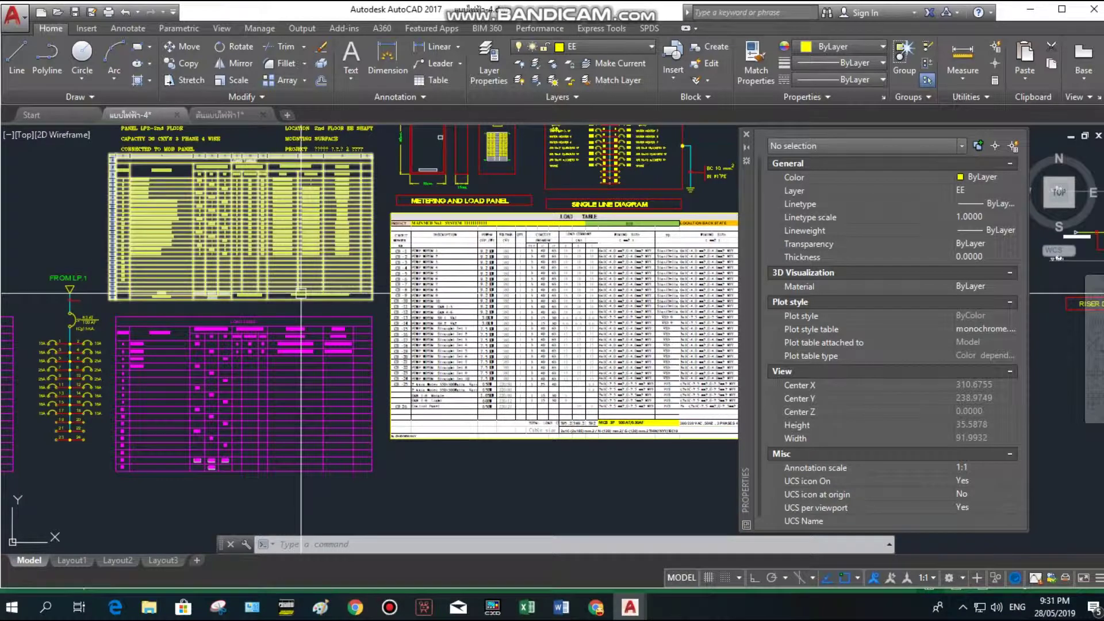
{"action": "mouse_move", "coordinate": [302, 294]}
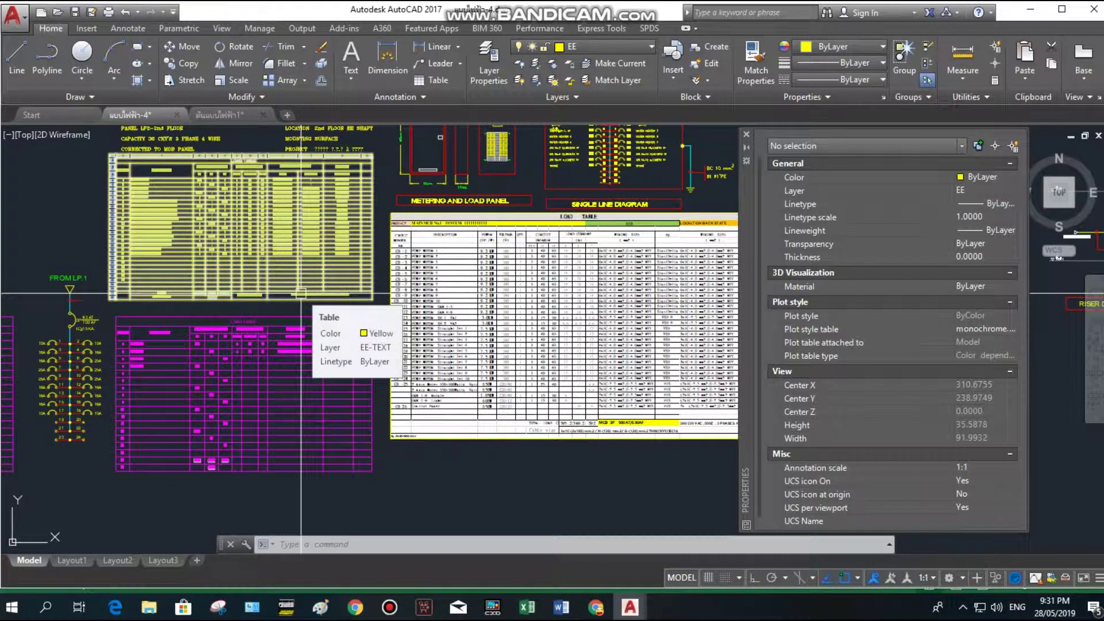
{"action": "left_click", "coordinate": [457, 257]}
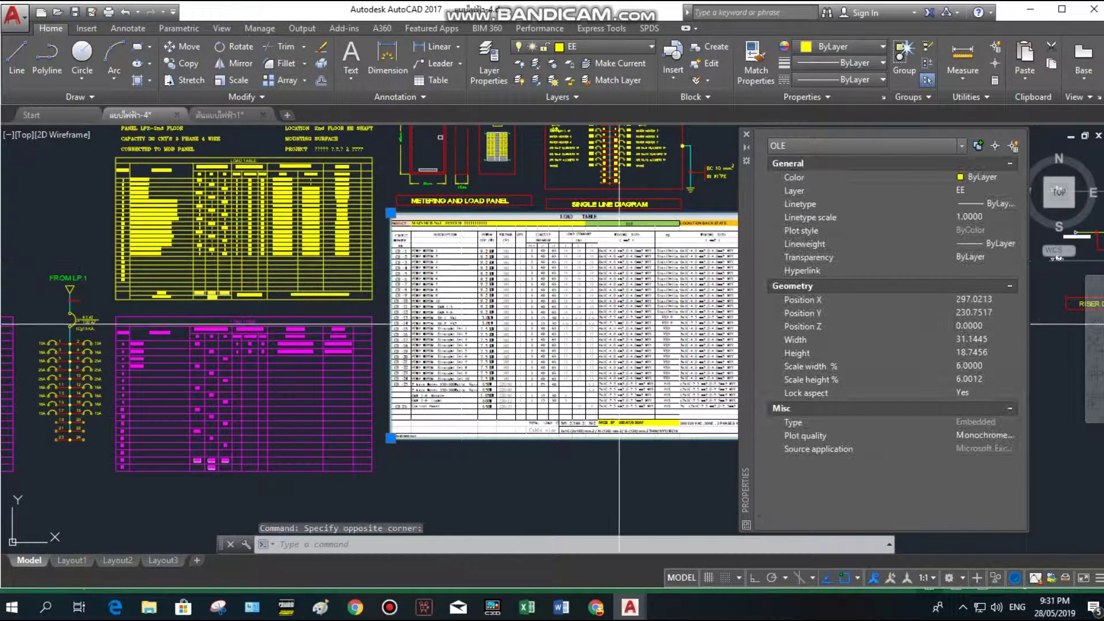
Deselect the embedded Excel table and close the Properties palette.
{"action": "key", "text": "Escape"}
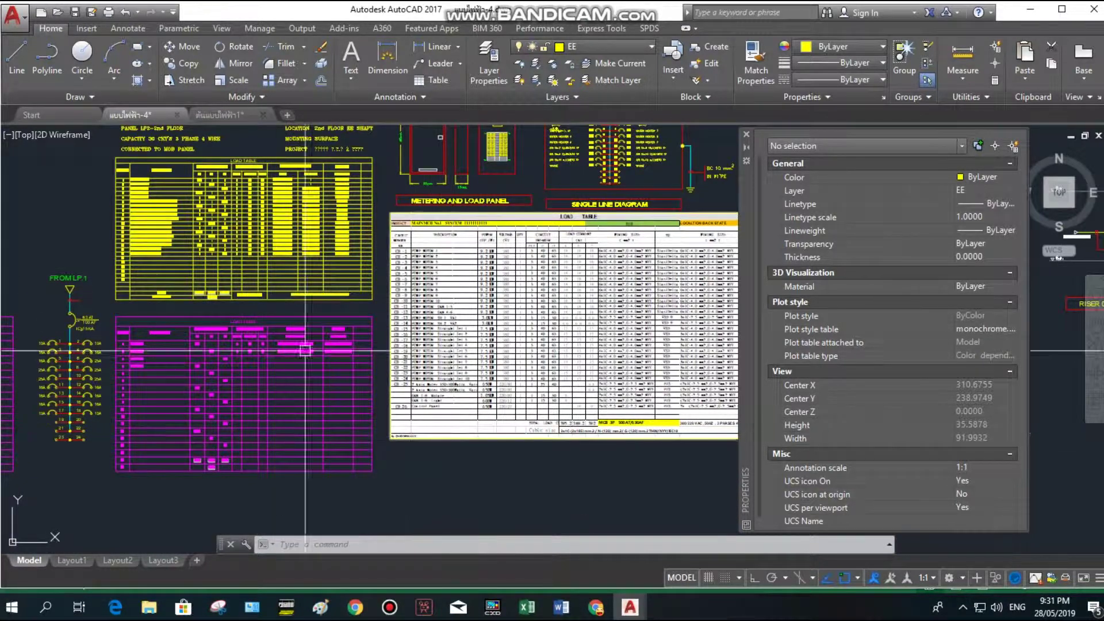
{"action": "mouse_move", "coordinate": [747, 136]}
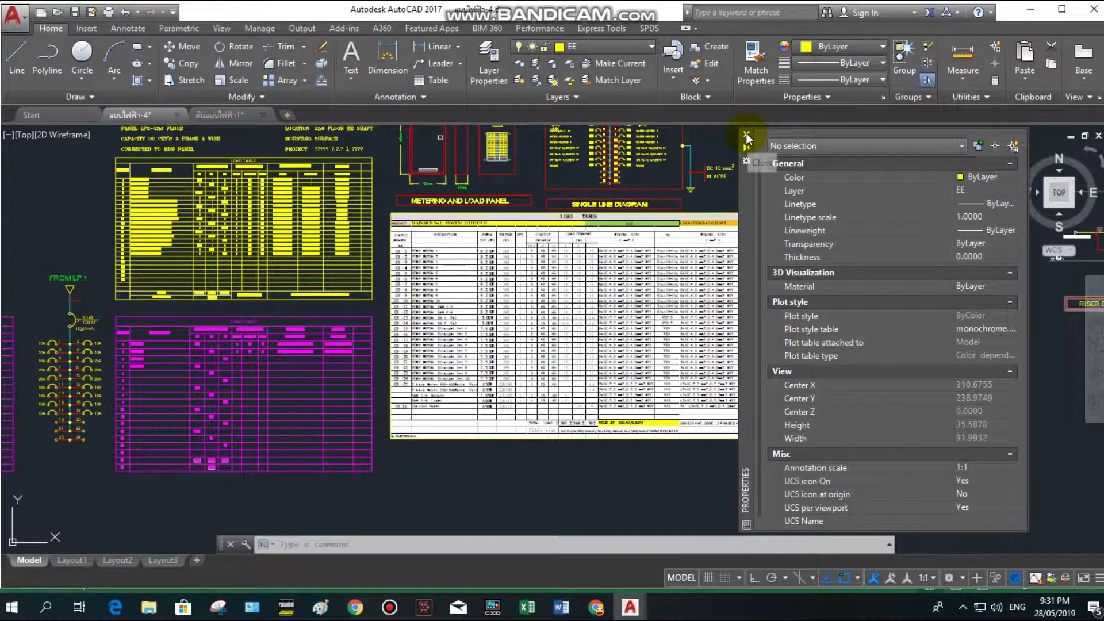
{"action": "left_click", "coordinate": [747, 133]}
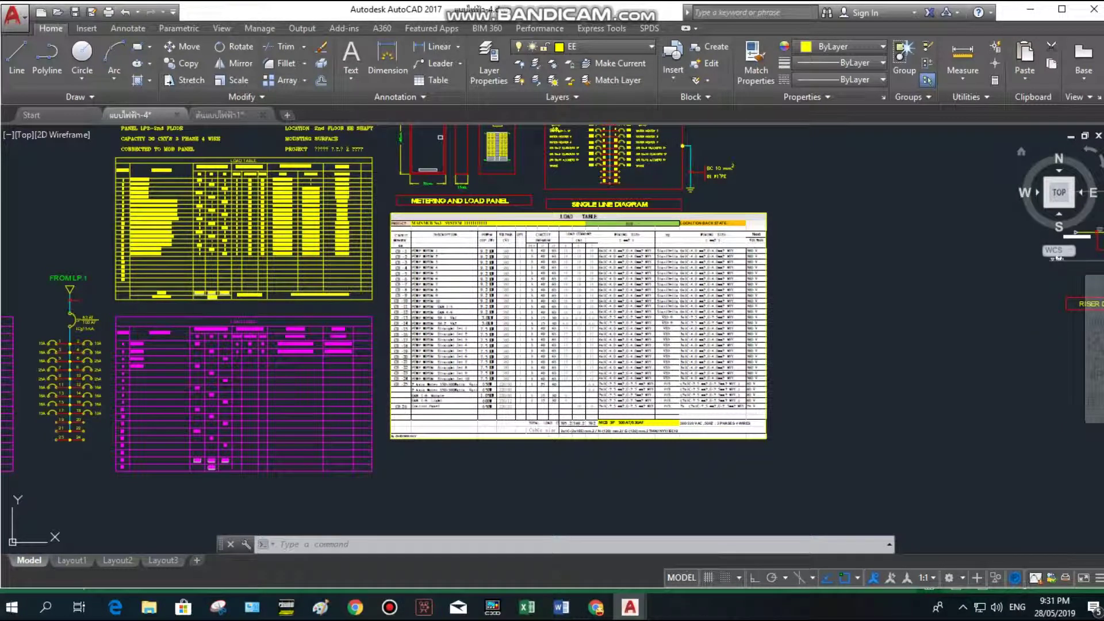